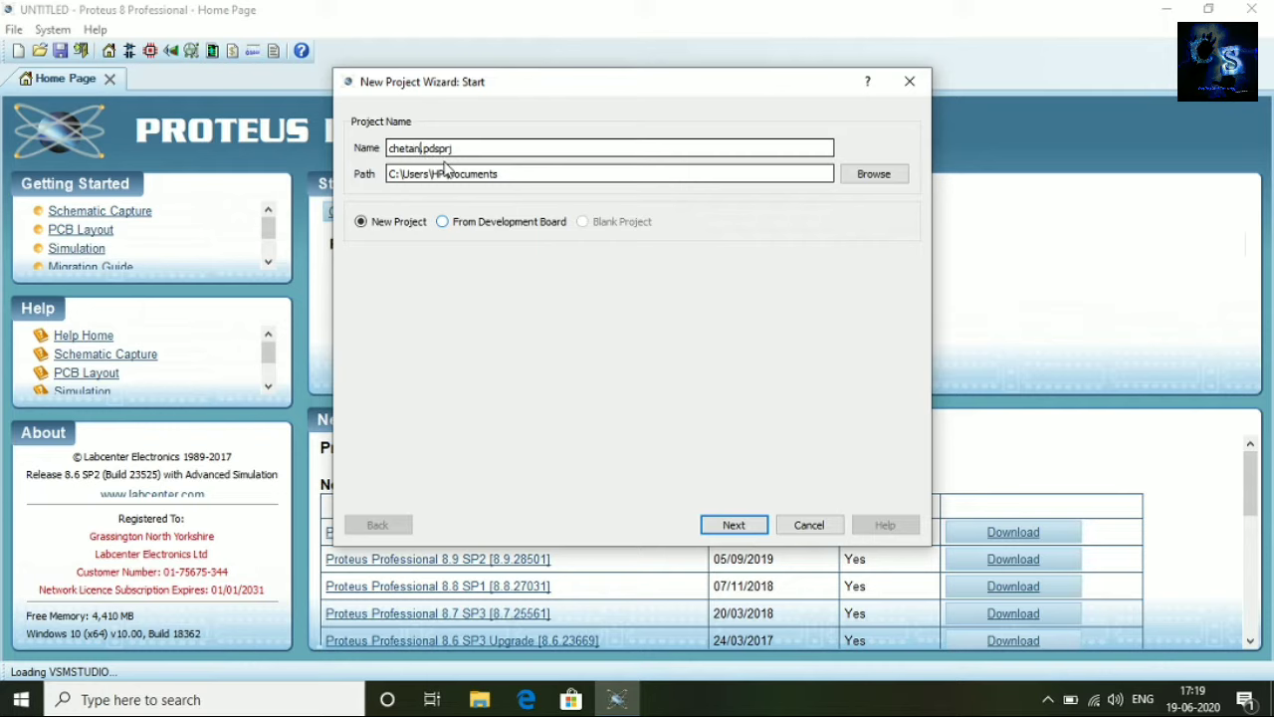
Complete the project name with the author's surname and create the project with the DEFAULT schematic, no PCB layout and no firmware
text(shidling)
click(731, 527)
click(731, 528)
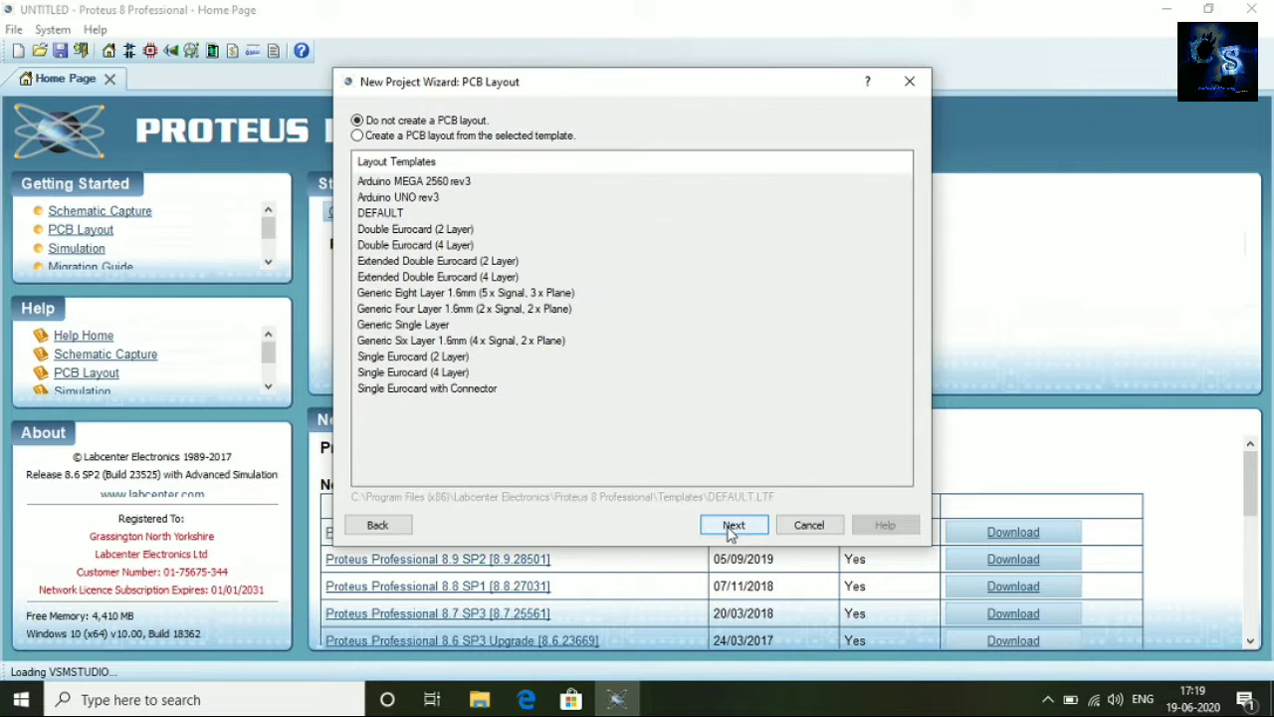
click(733, 526)
click(732, 525)
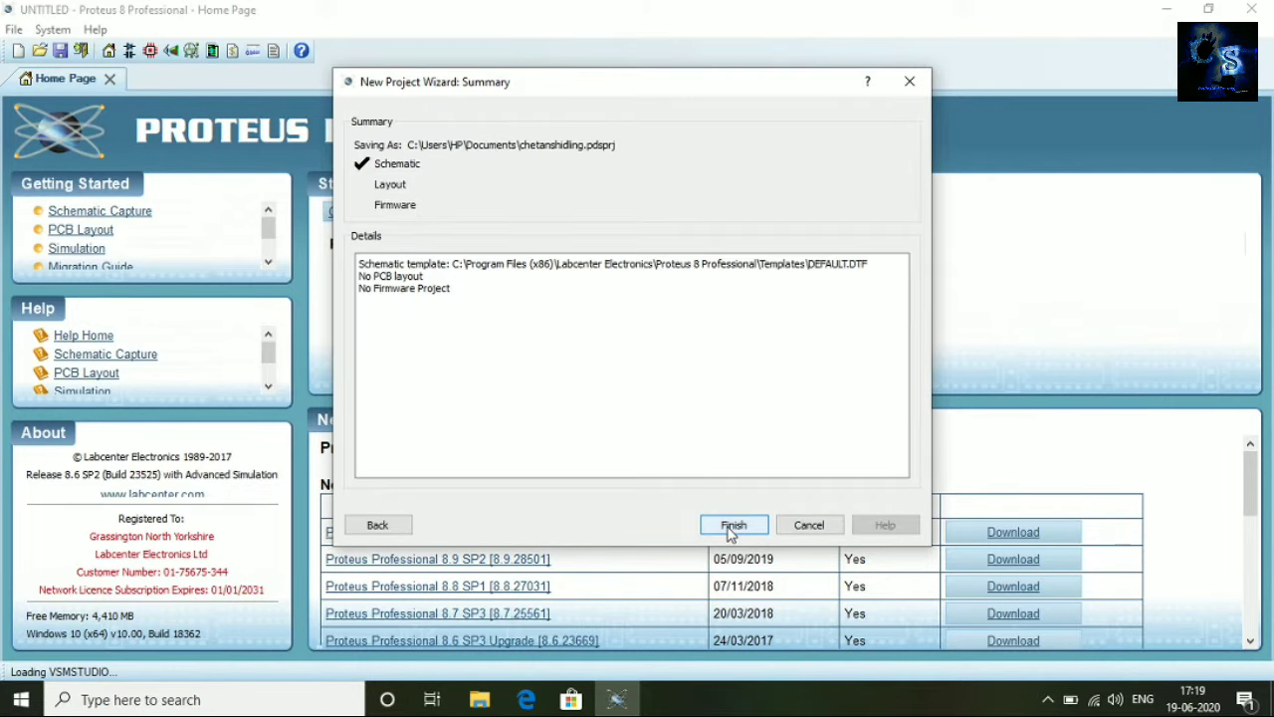
click(733, 525)
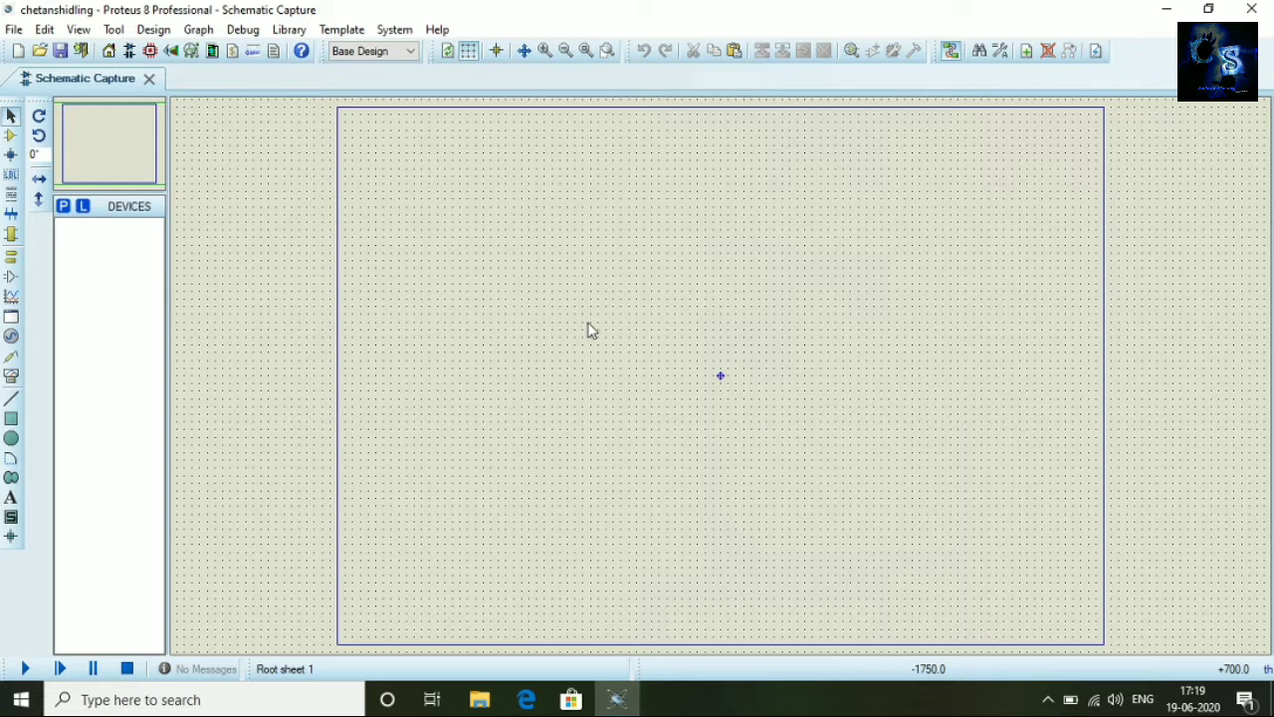
Find the sine wave source VSINE using the keywords "ac voltage source" and add it to the device list
click(62, 207)
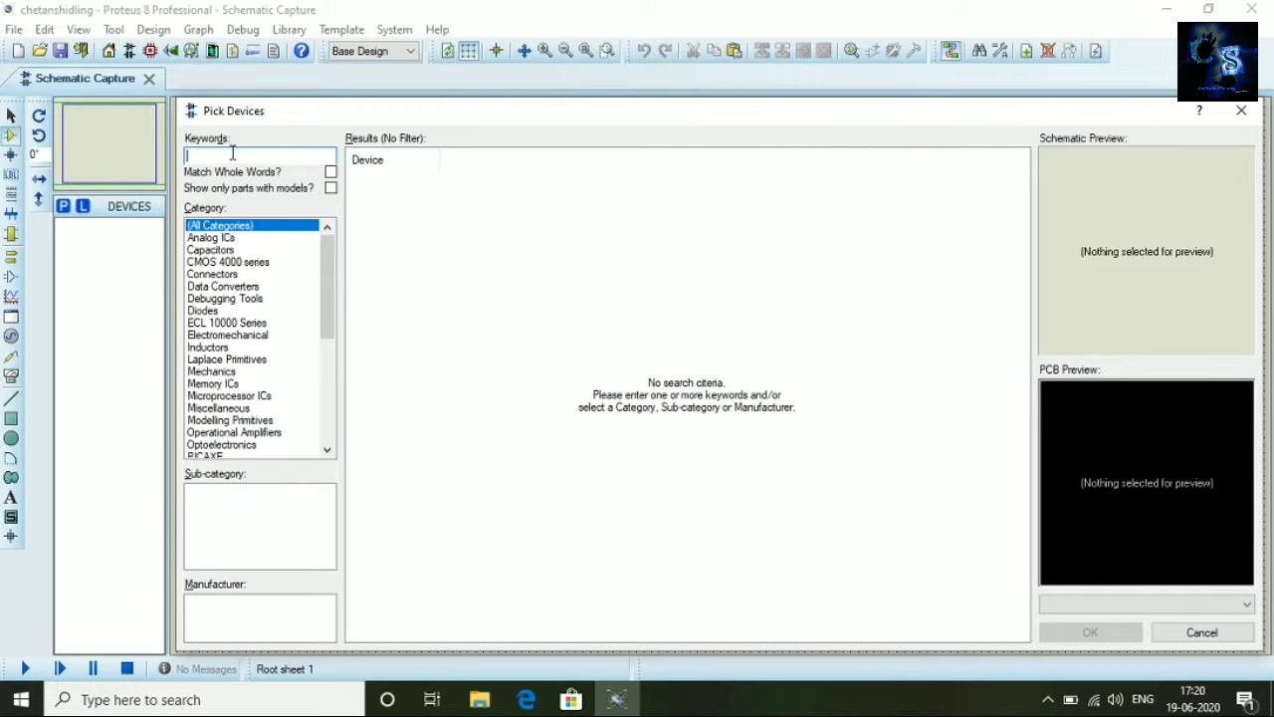
text(ac voltage so)
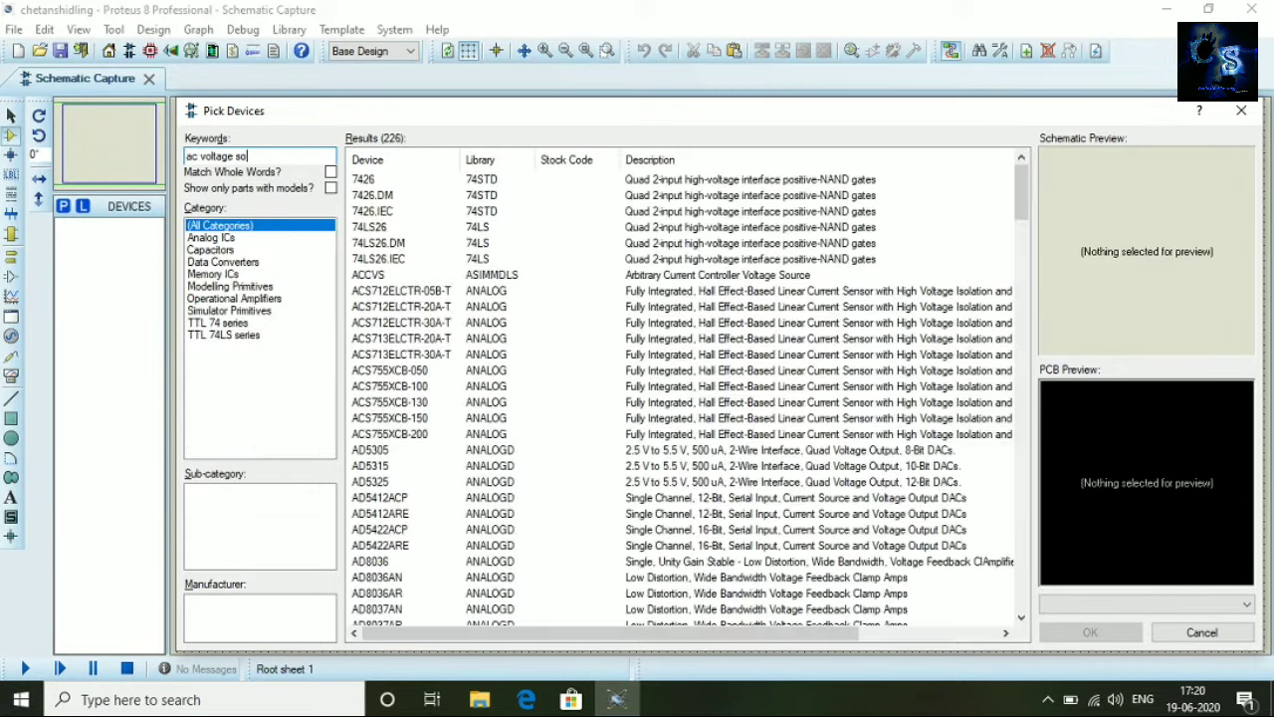
text(urce)
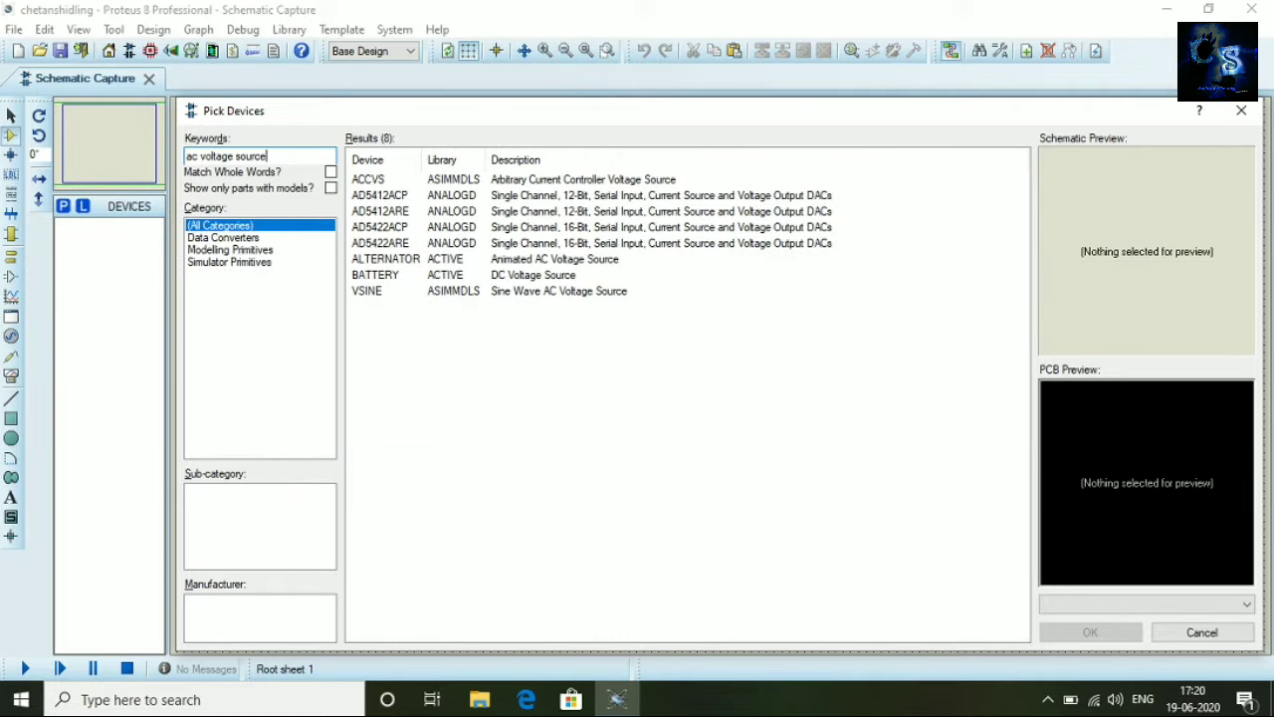
click(514, 293)
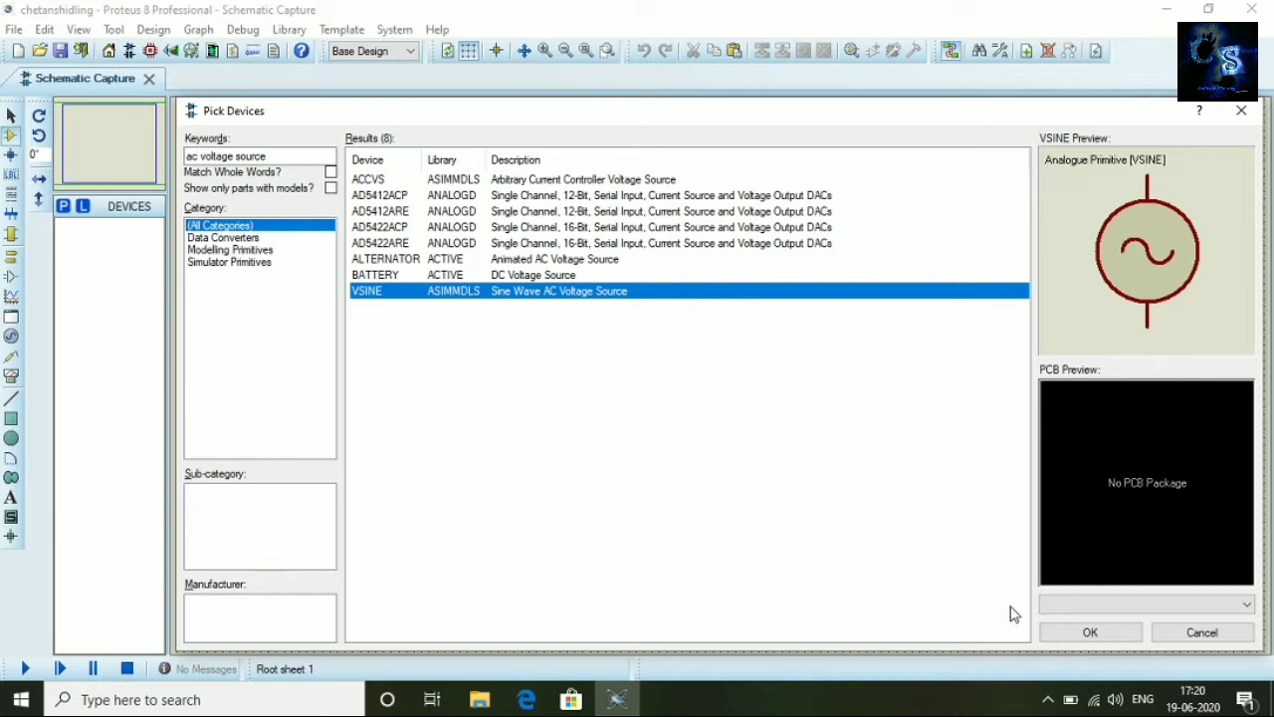
click(1099, 642)
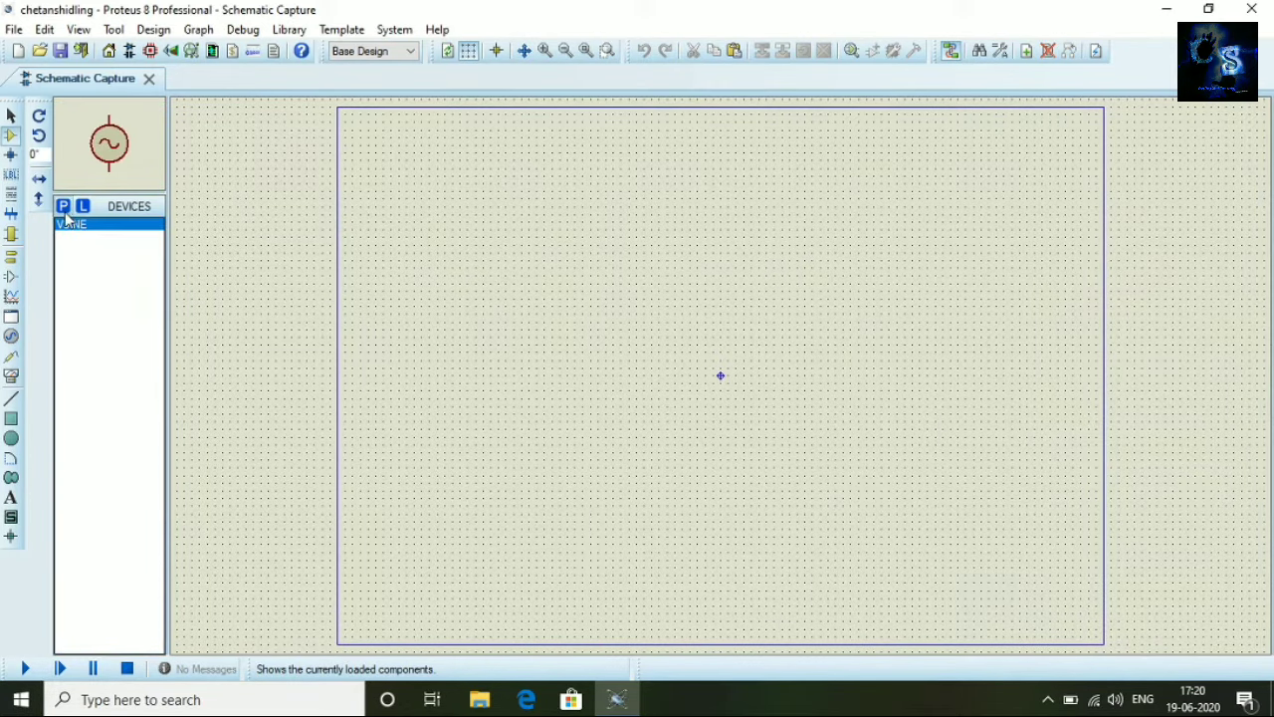
Search the device library for "transformer" and add the simple transformer TRAN-2P2S to the device list
click(63, 205)
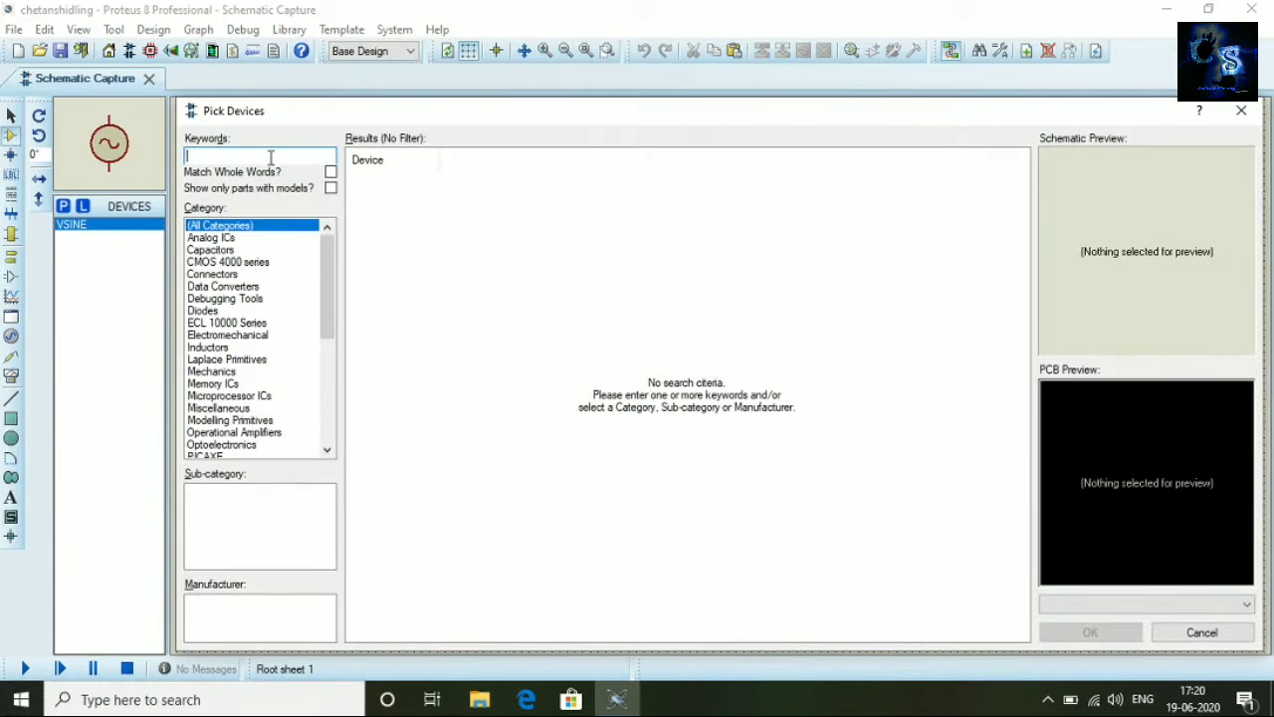
text(transformer)
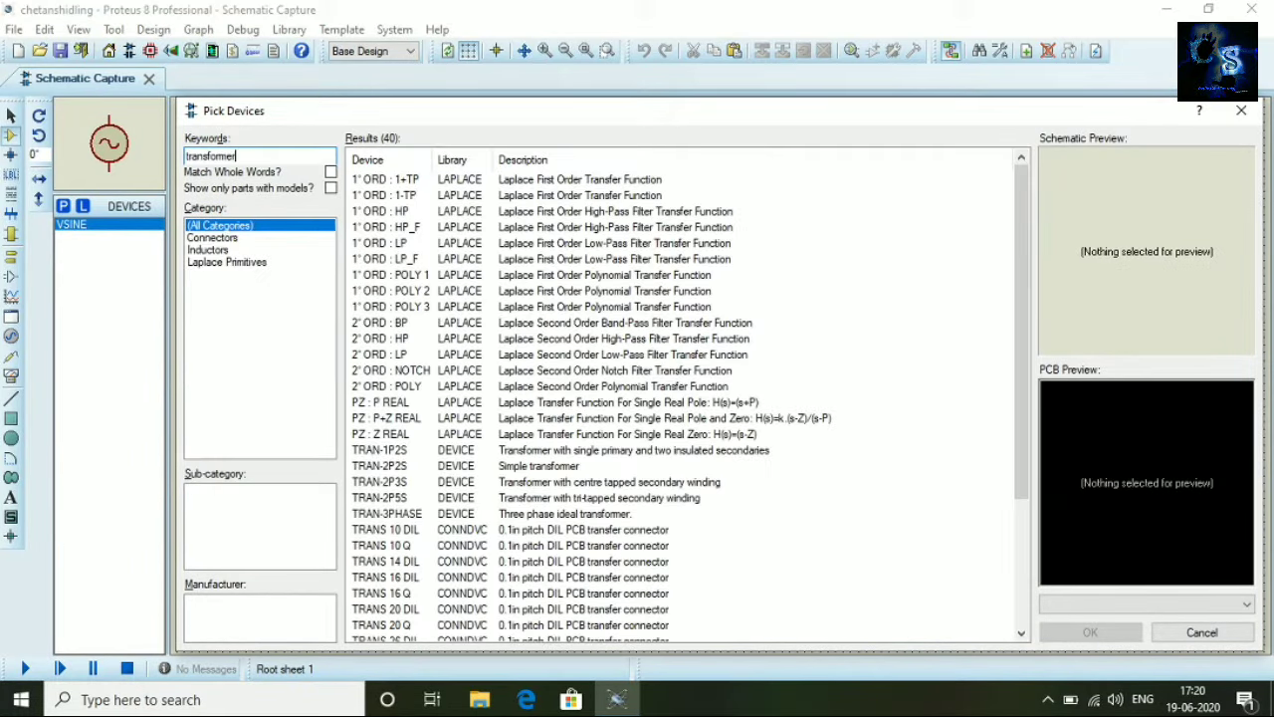
click(545, 199)
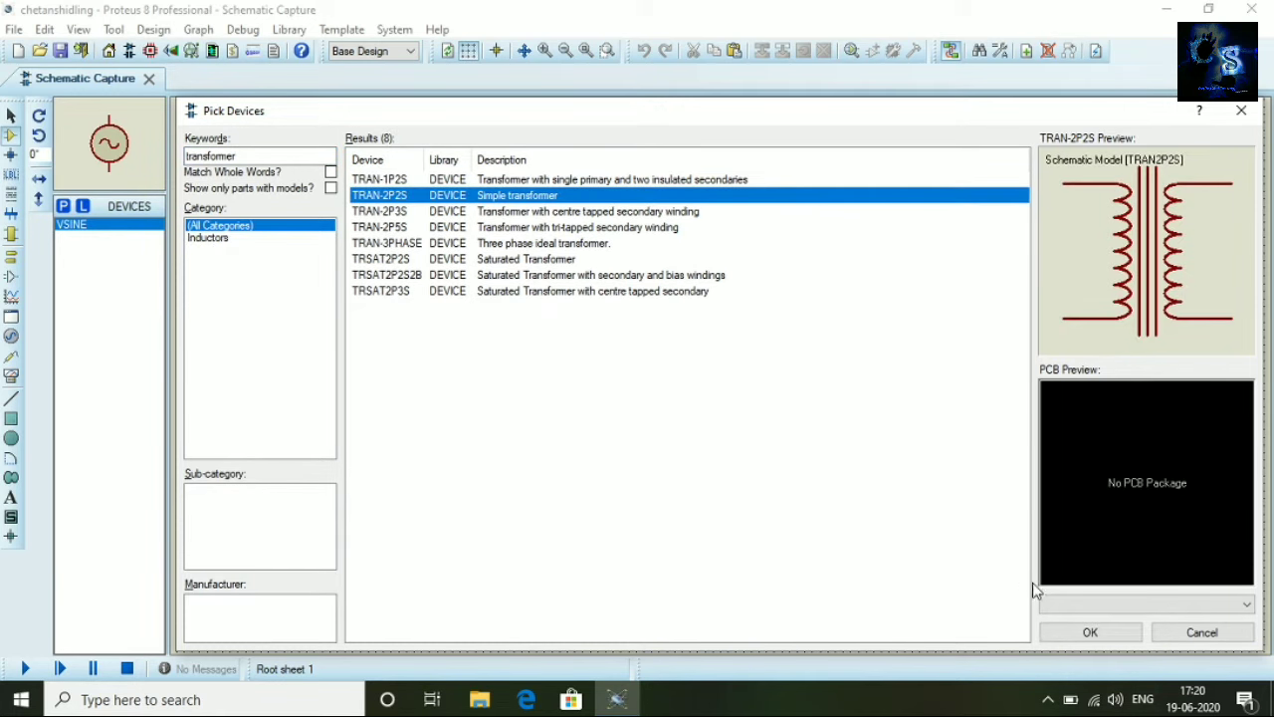
click(1064, 635)
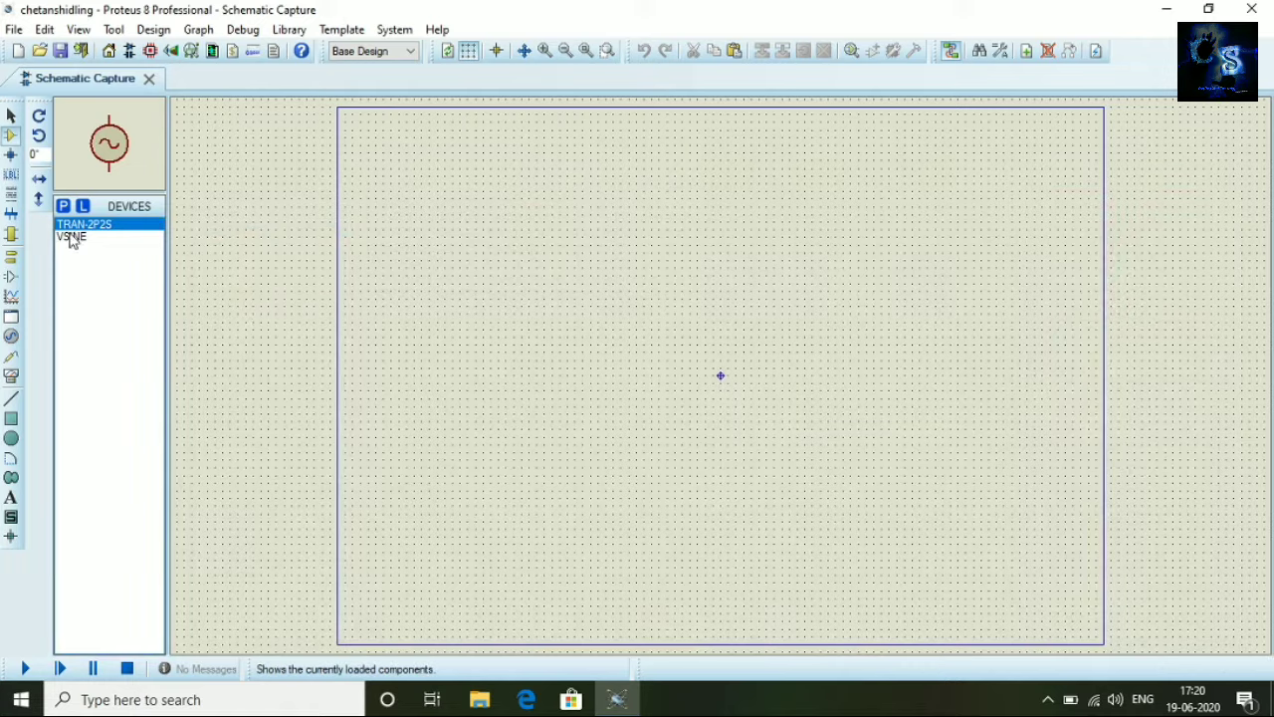
Search the device library for "in 4007" and add the 1N4007 diode to the device list
click(63, 205)
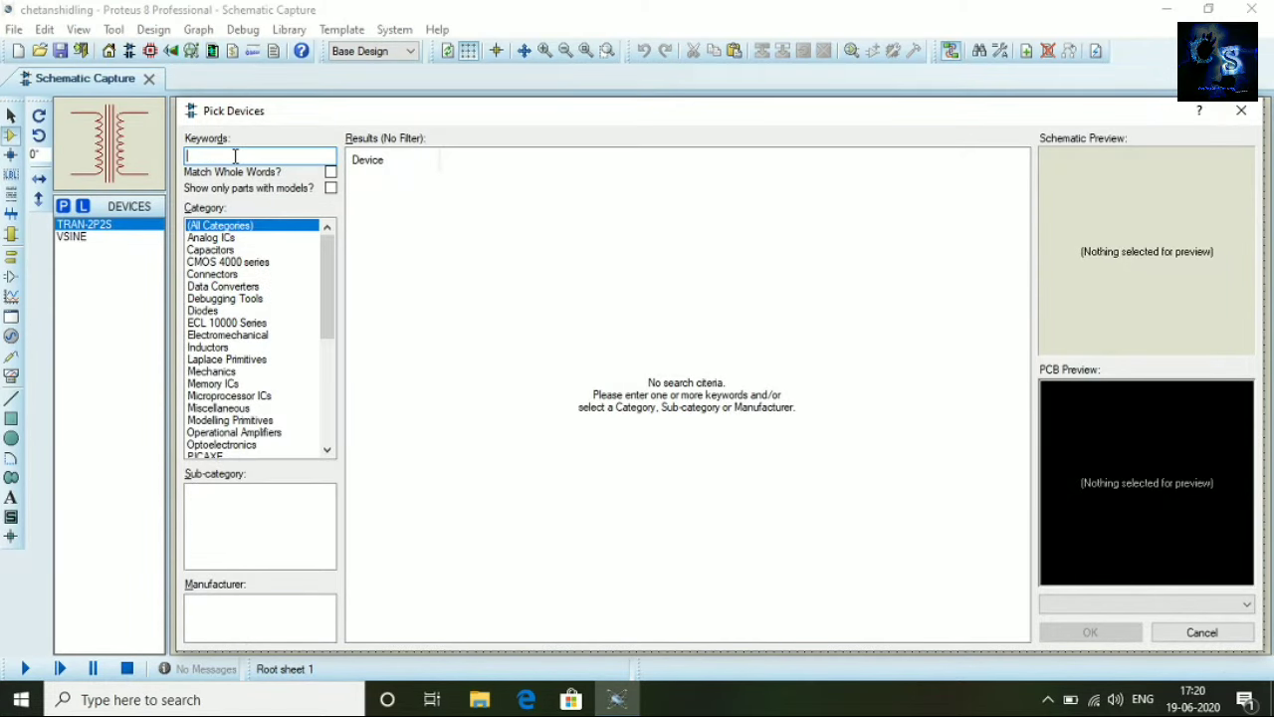
text(in 4007)
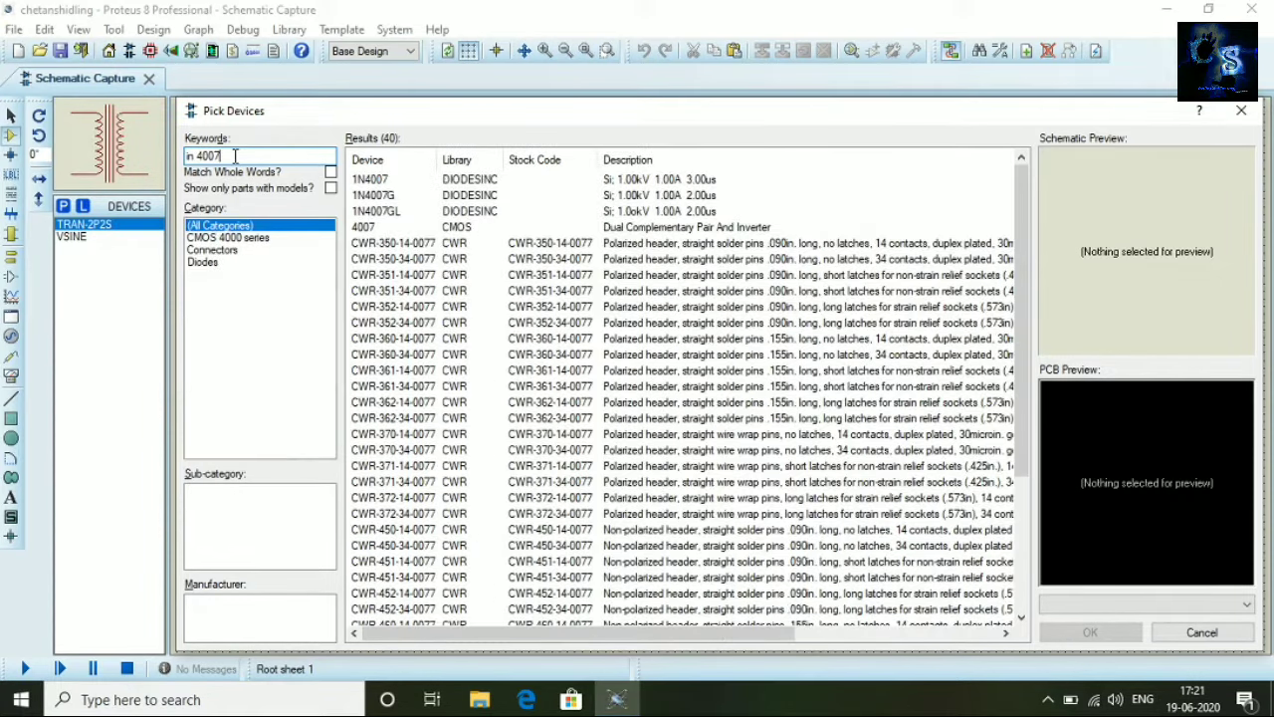
click(423, 181)
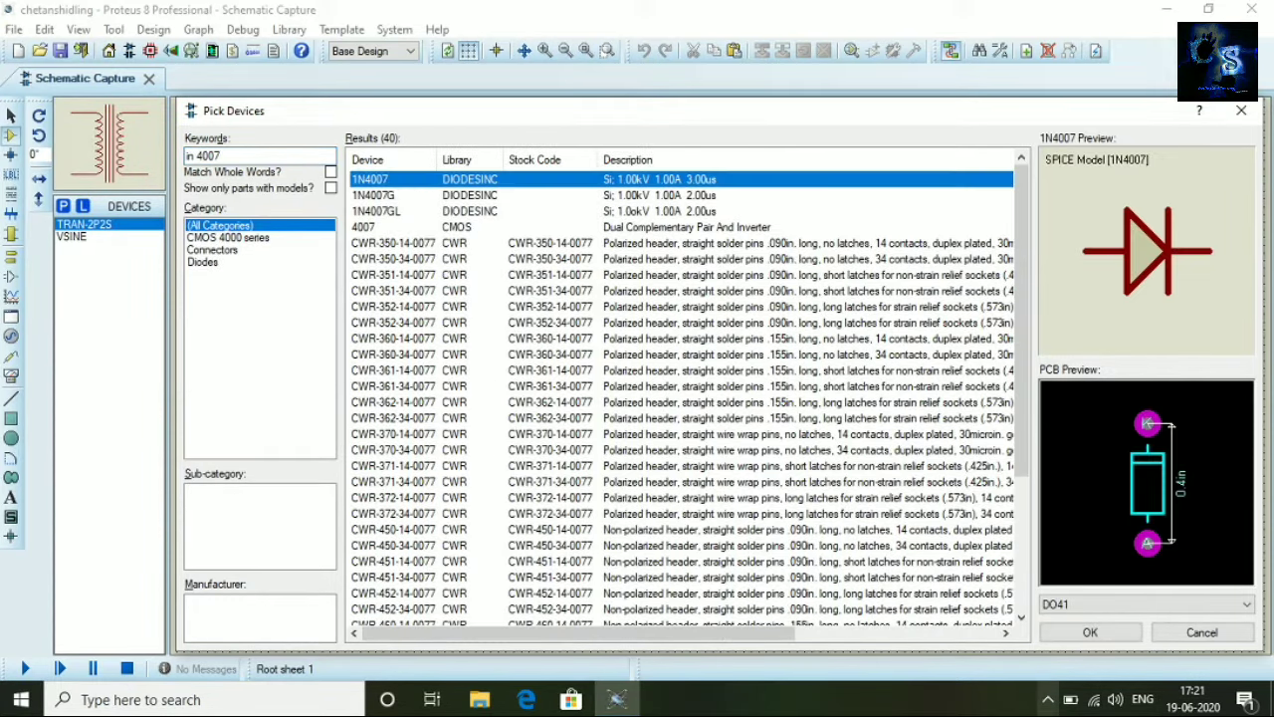
click(1087, 634)
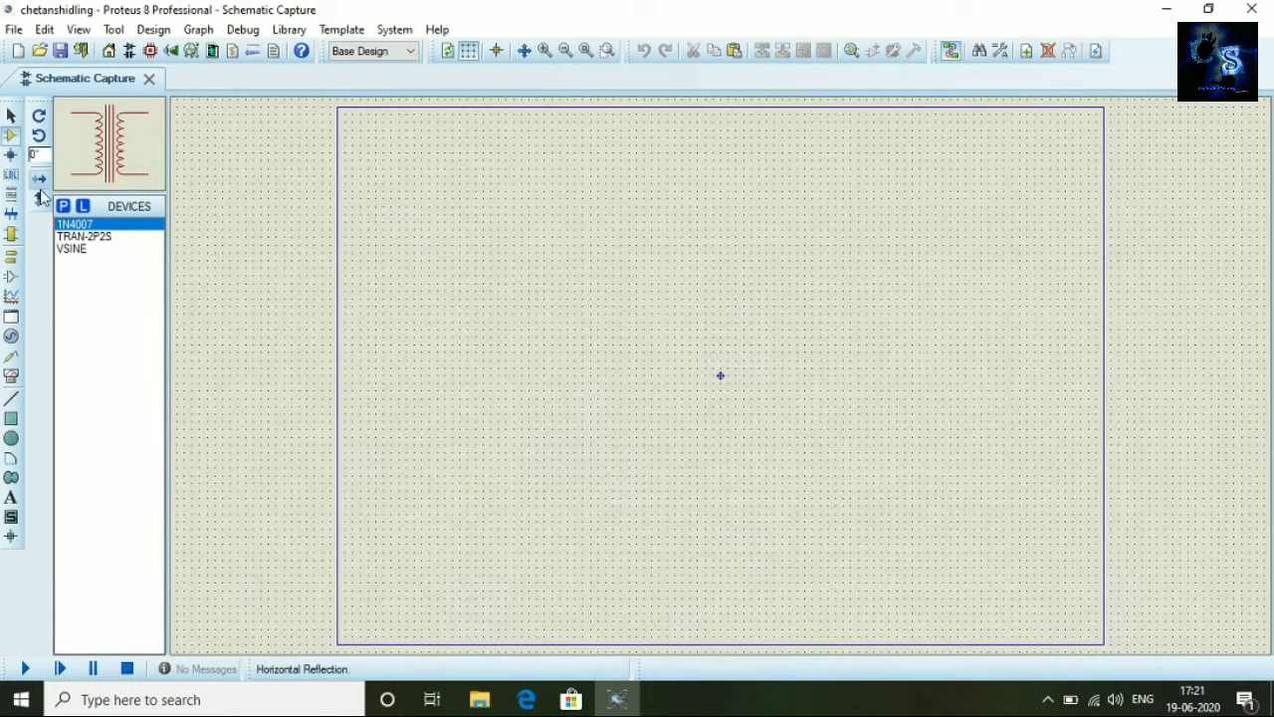
Search for "polarized" within the Capacitors category and add the polarized capacitor CAP-POL to the device list
click(63, 206)
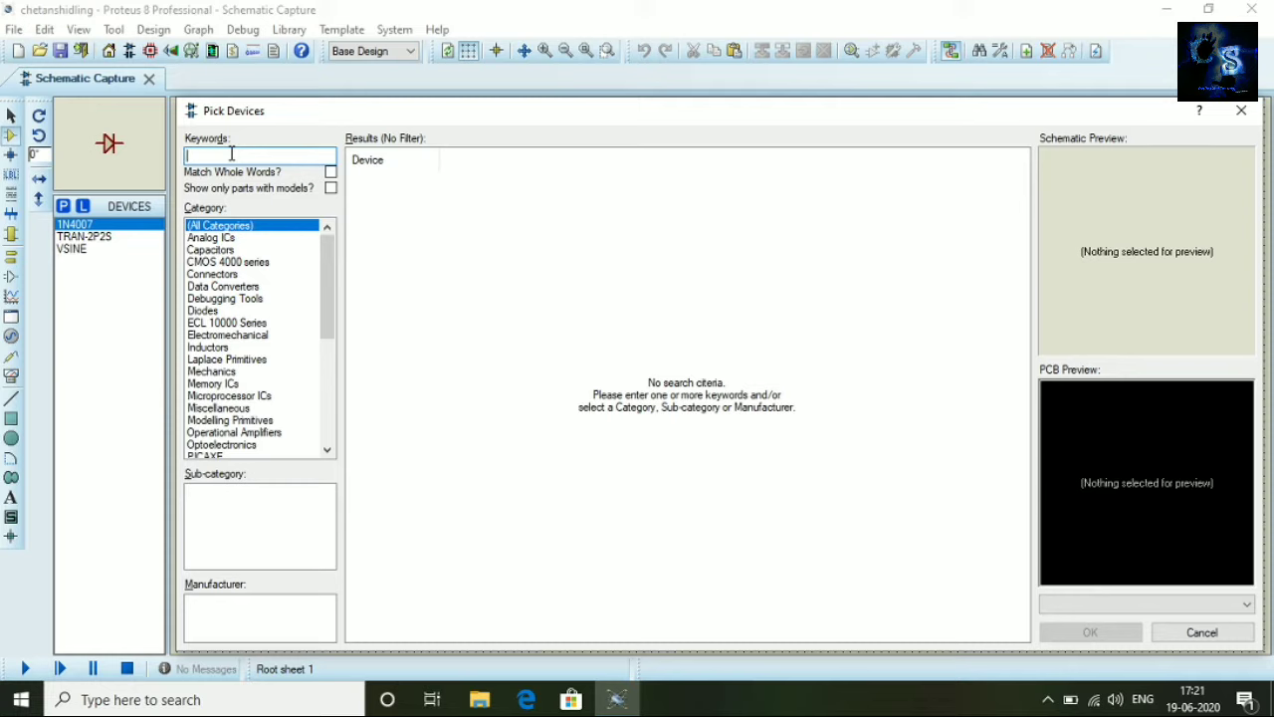
text(polarized)
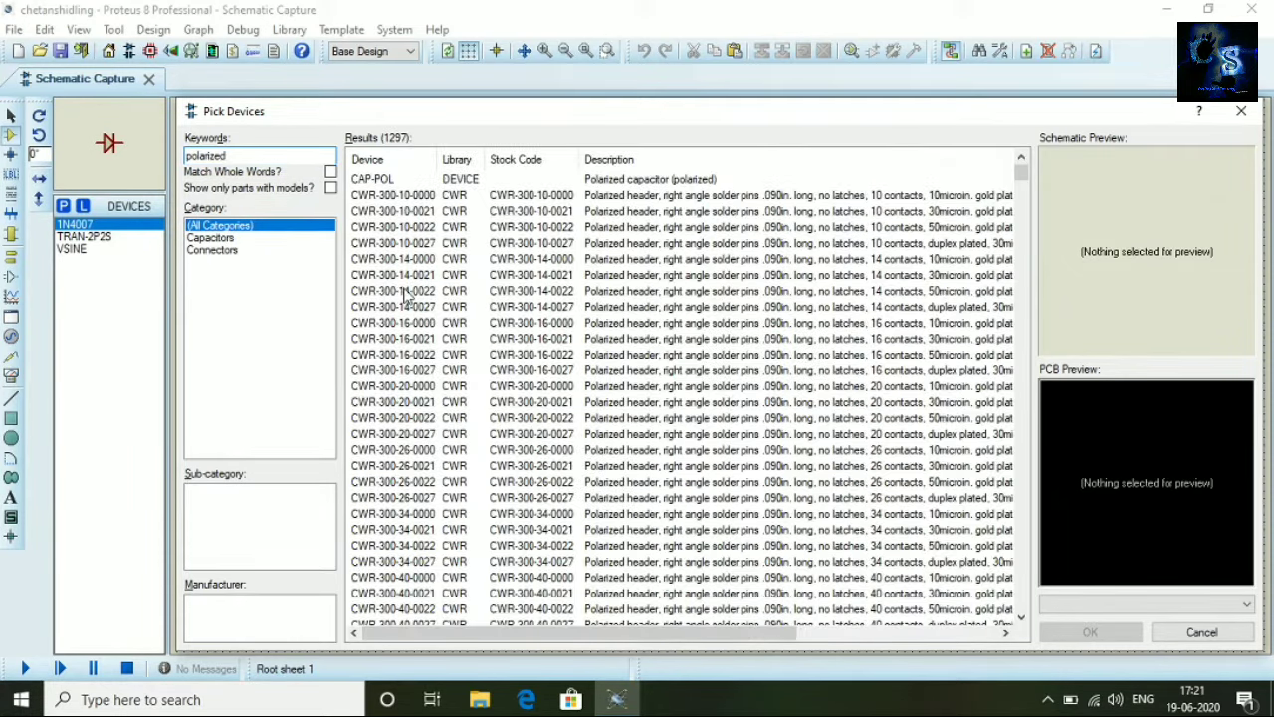
click(239, 239)
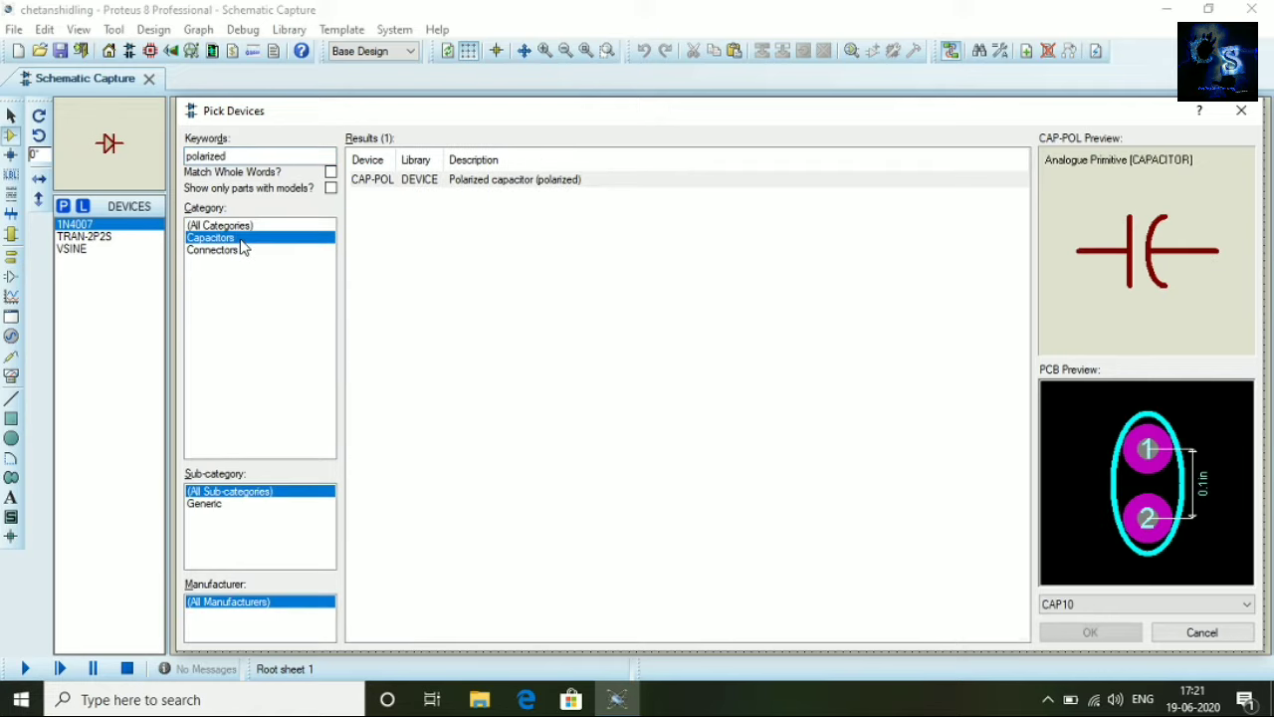
click(475, 183)
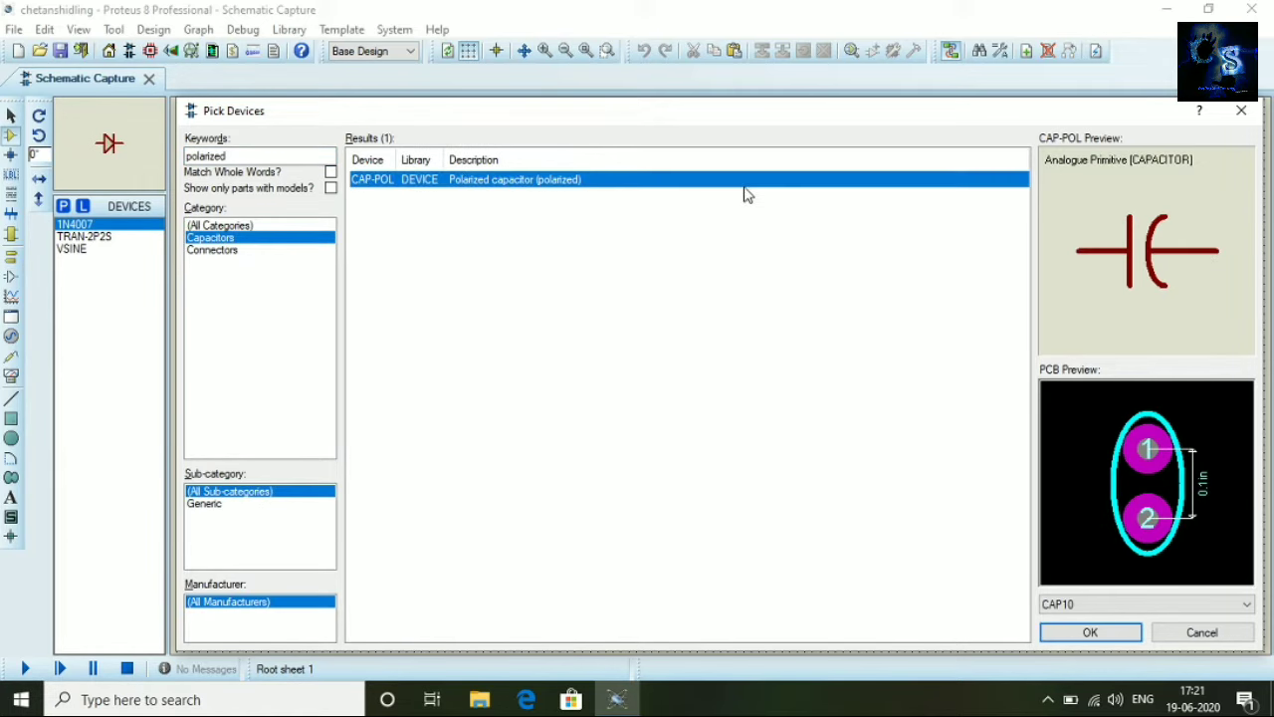
click(1089, 634)
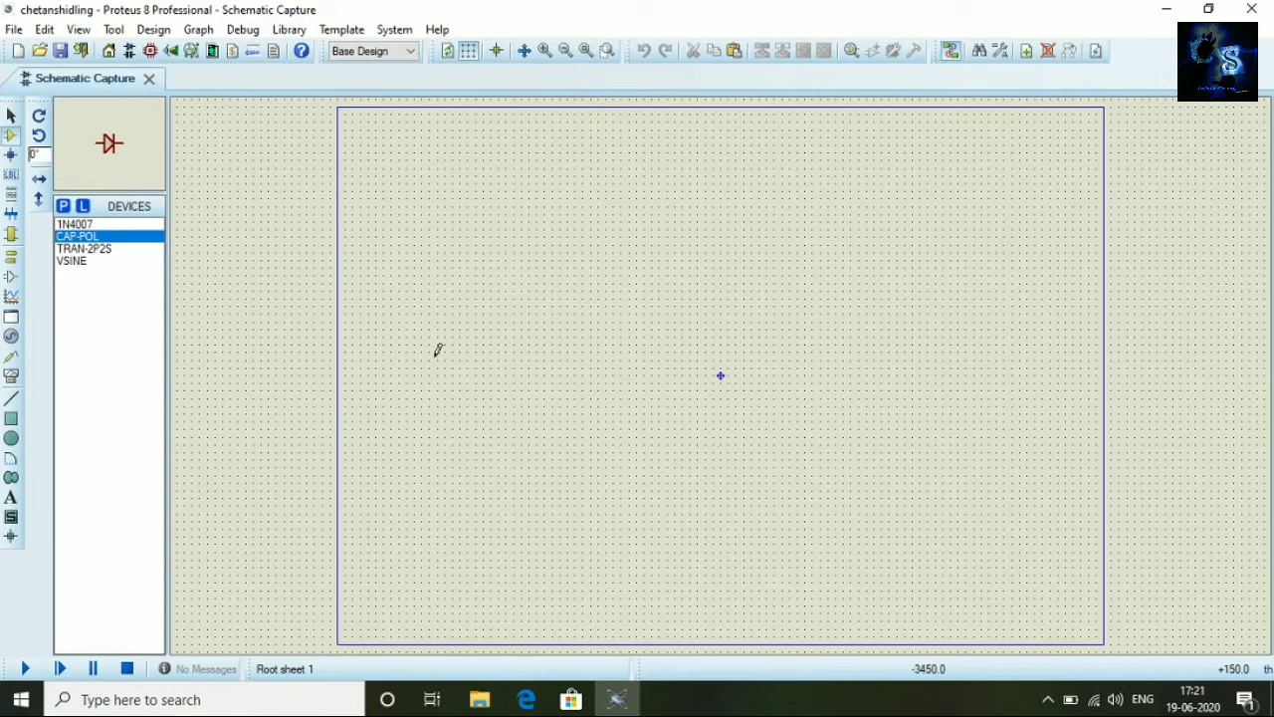
Search the device library for "cer" and add the .015uF 6.3V ceramic capacitor 02016G153ZAT2A to the device list
click(63, 206)
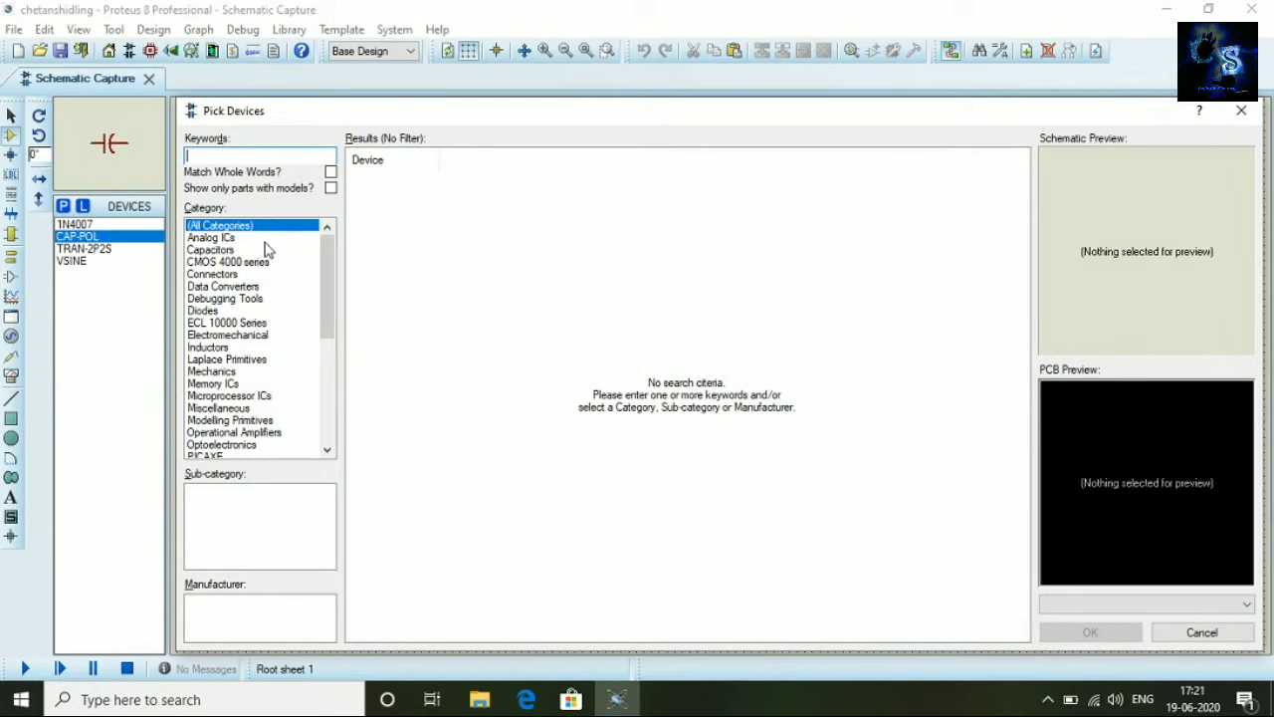
text(cer)
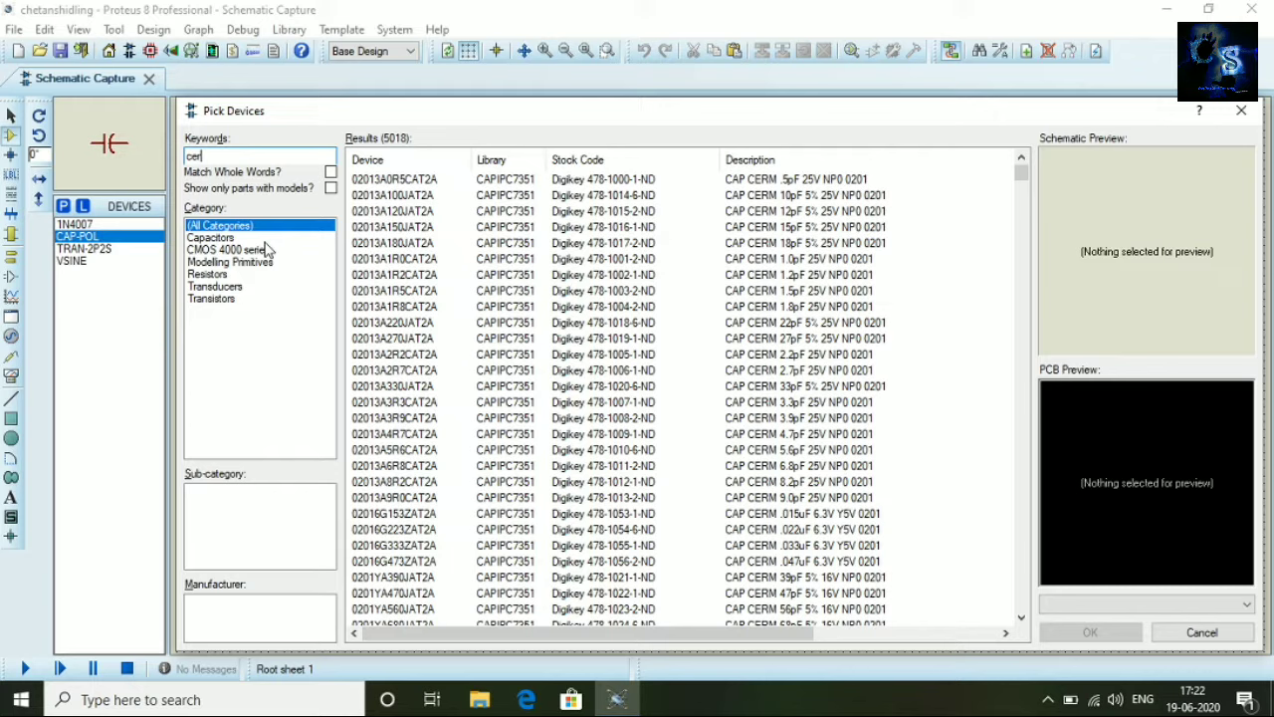
click(741, 513)
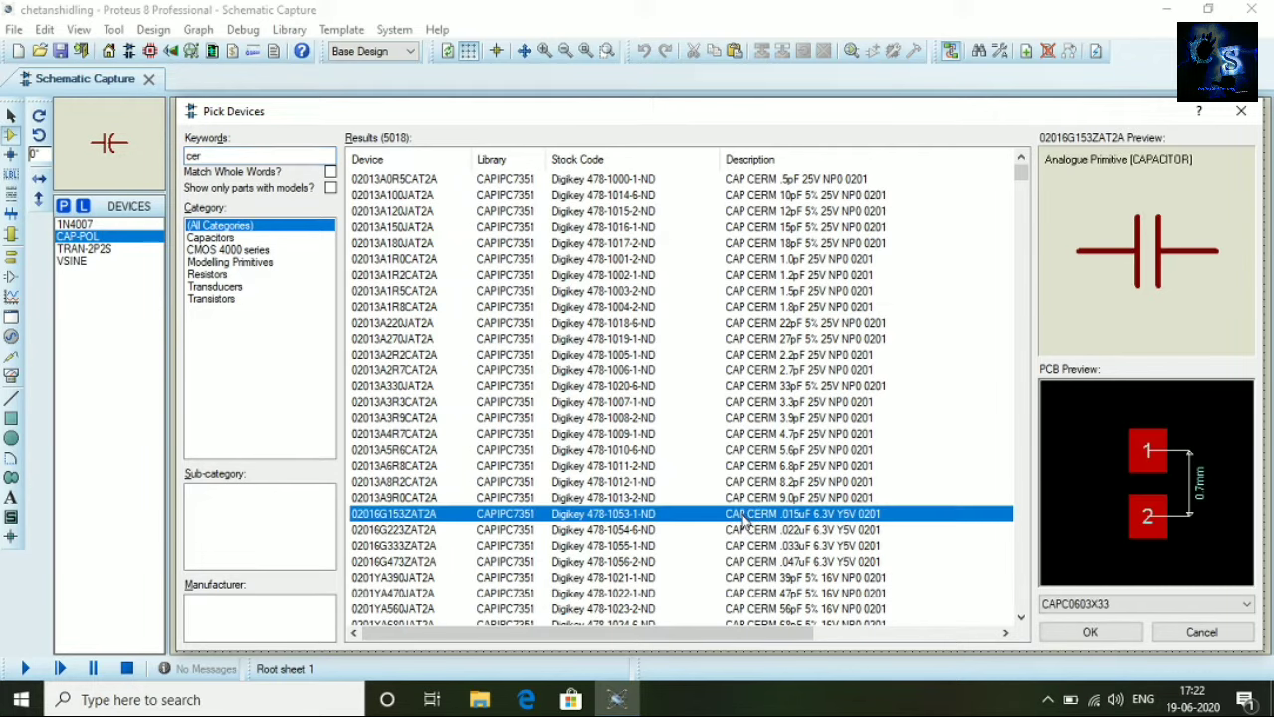
click(1090, 632)
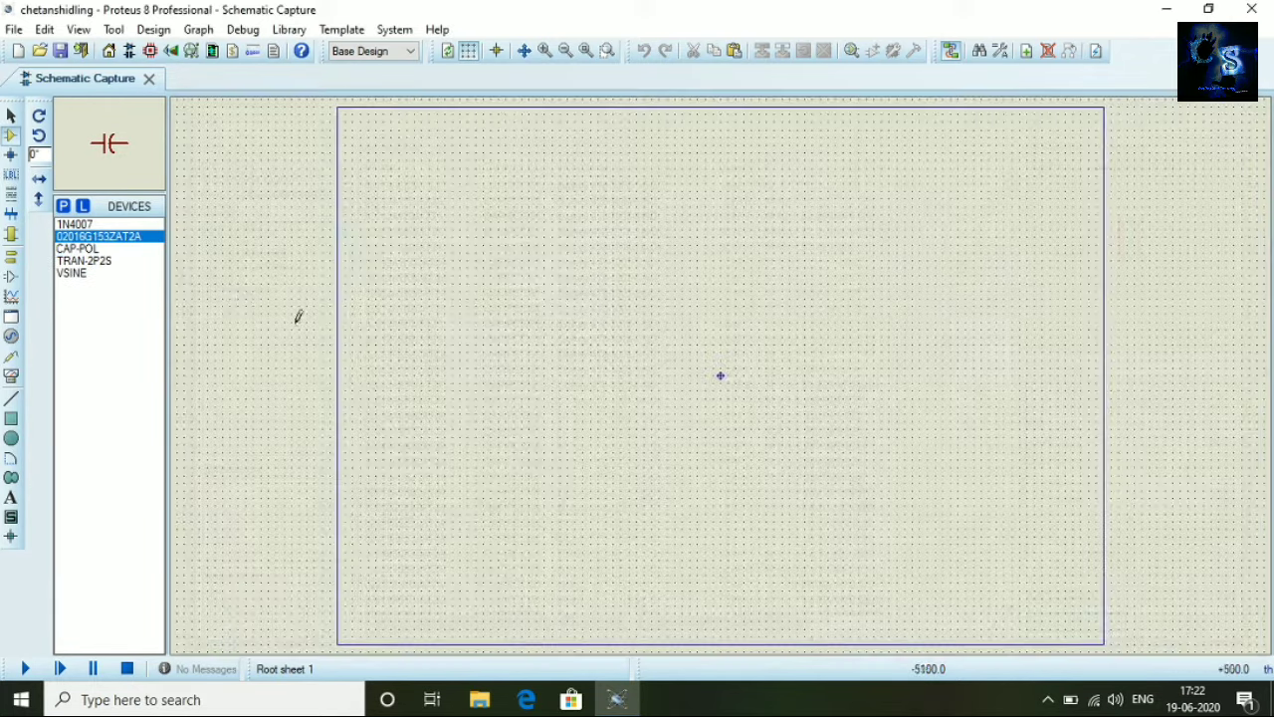
Search the device library for "7805" and add the 7805 5V 1A positive regulator to the device list
click(62, 205)
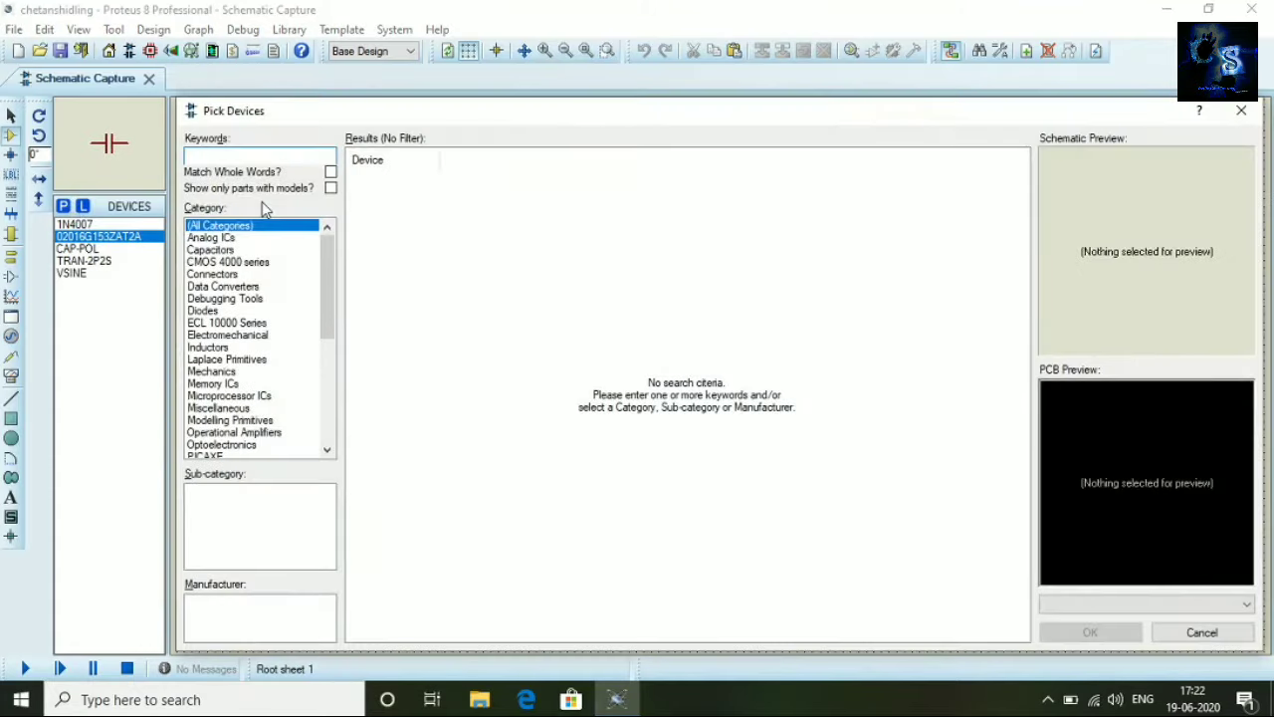
text(7805)
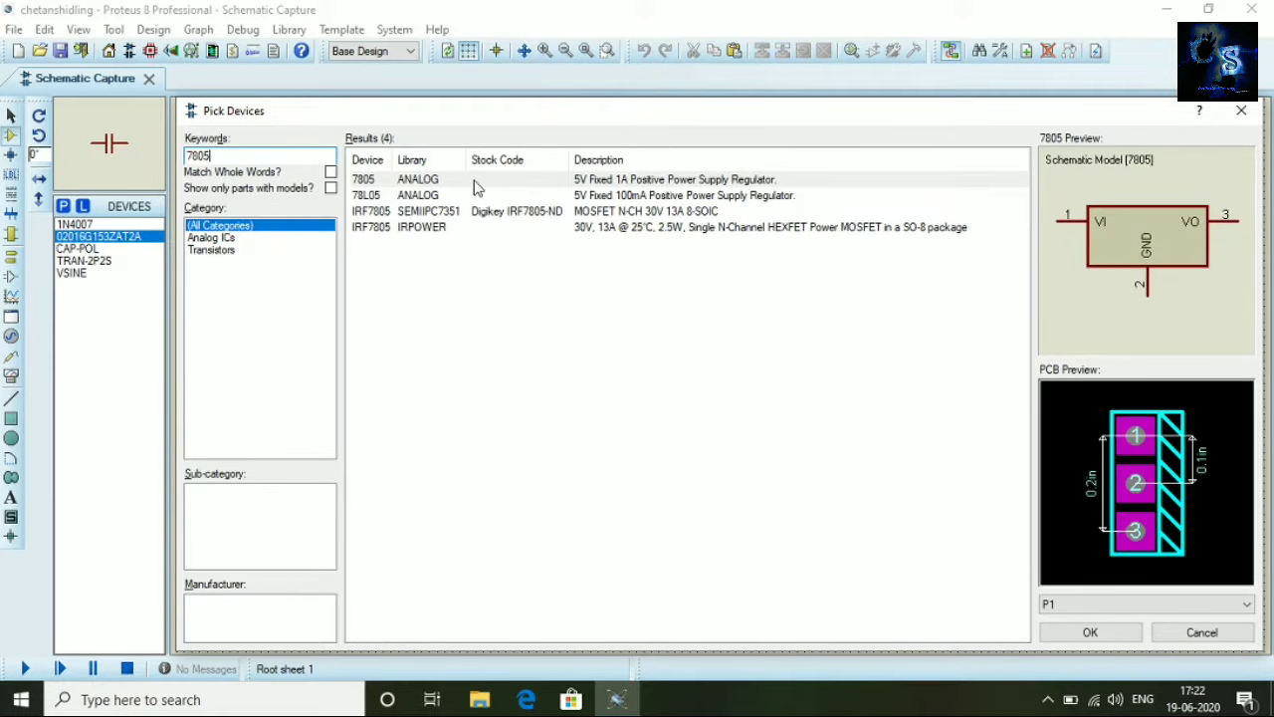
click(475, 181)
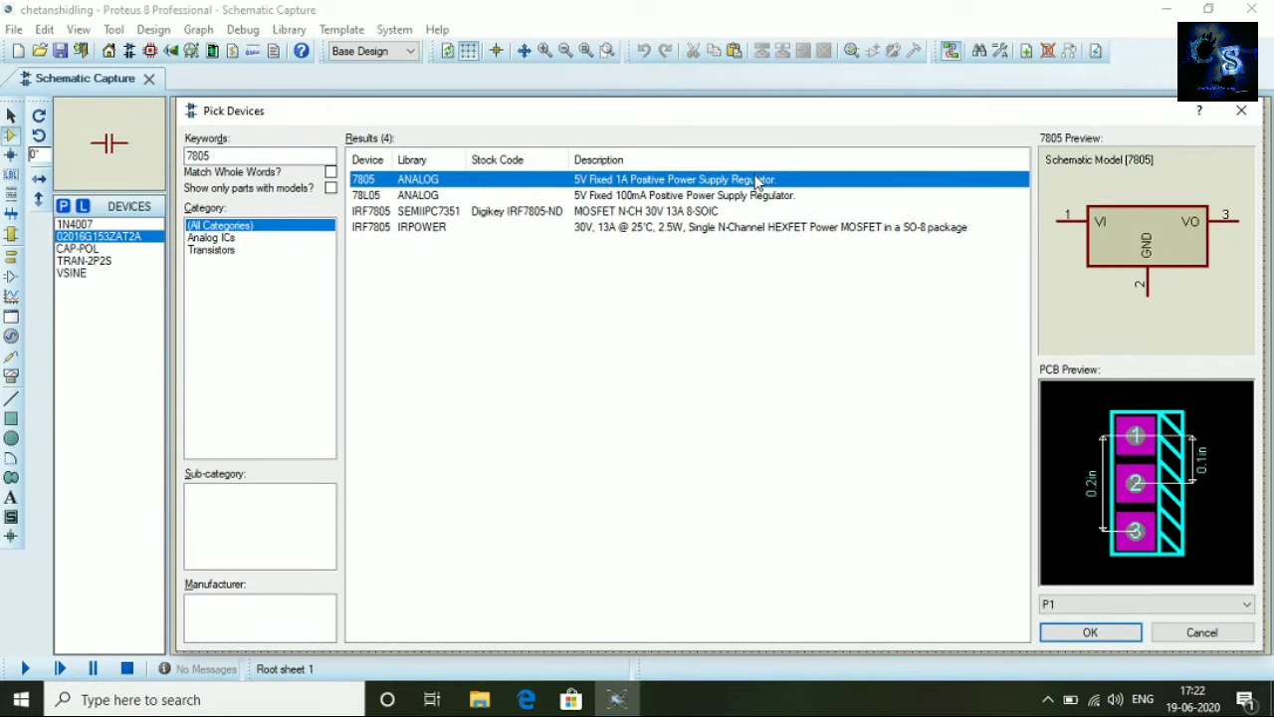
click(1087, 633)
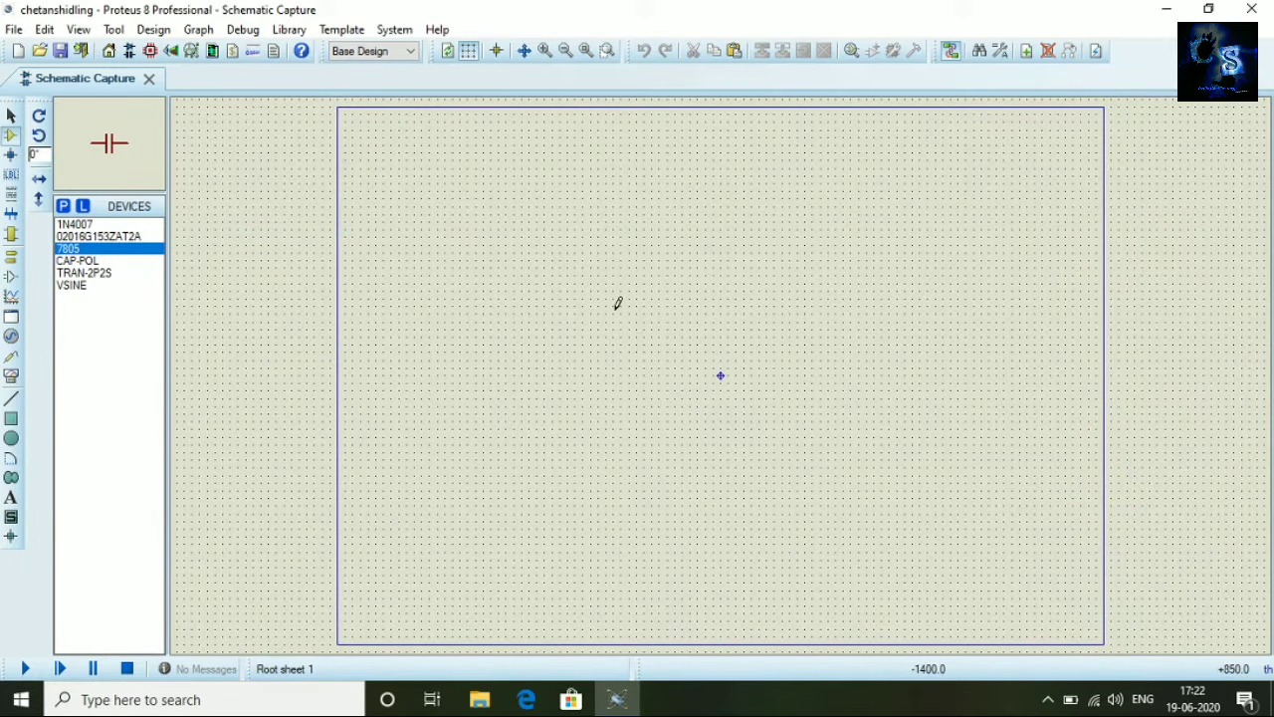
Place the VSINE source in the left part of the sheet and the TRAN-2P2S transformer just to its right
click(100, 289)
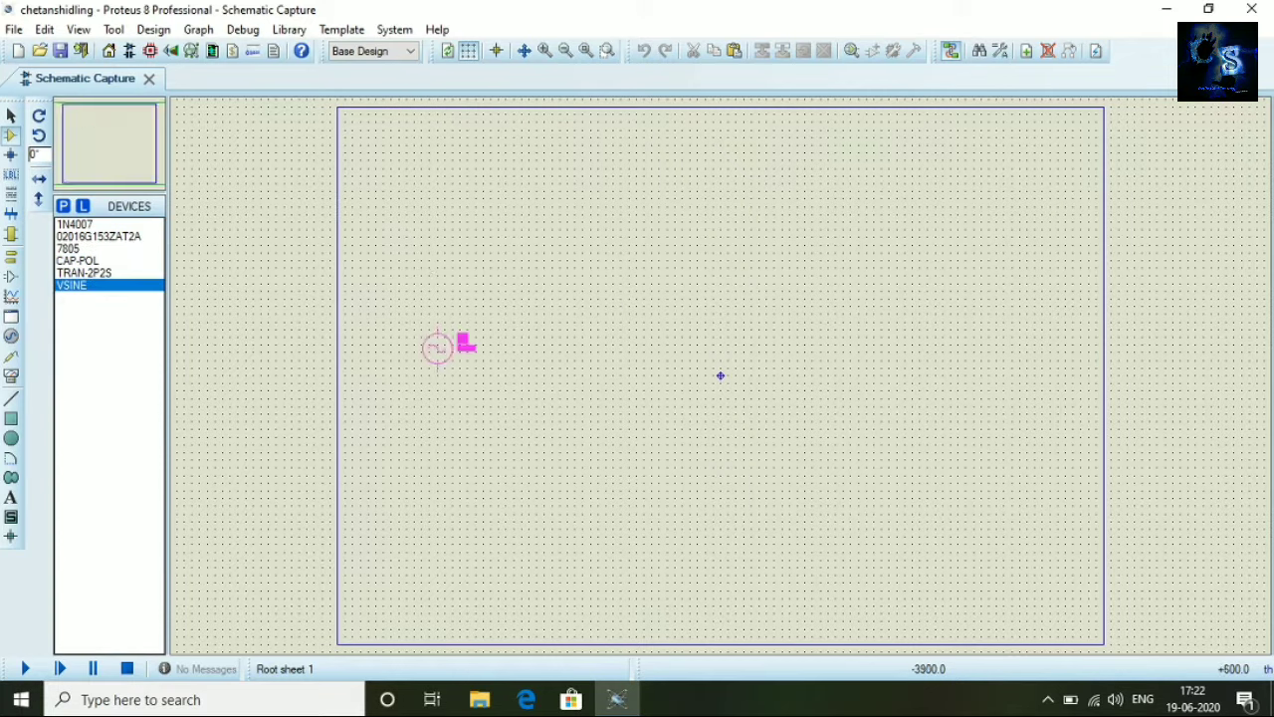
click(435, 335)
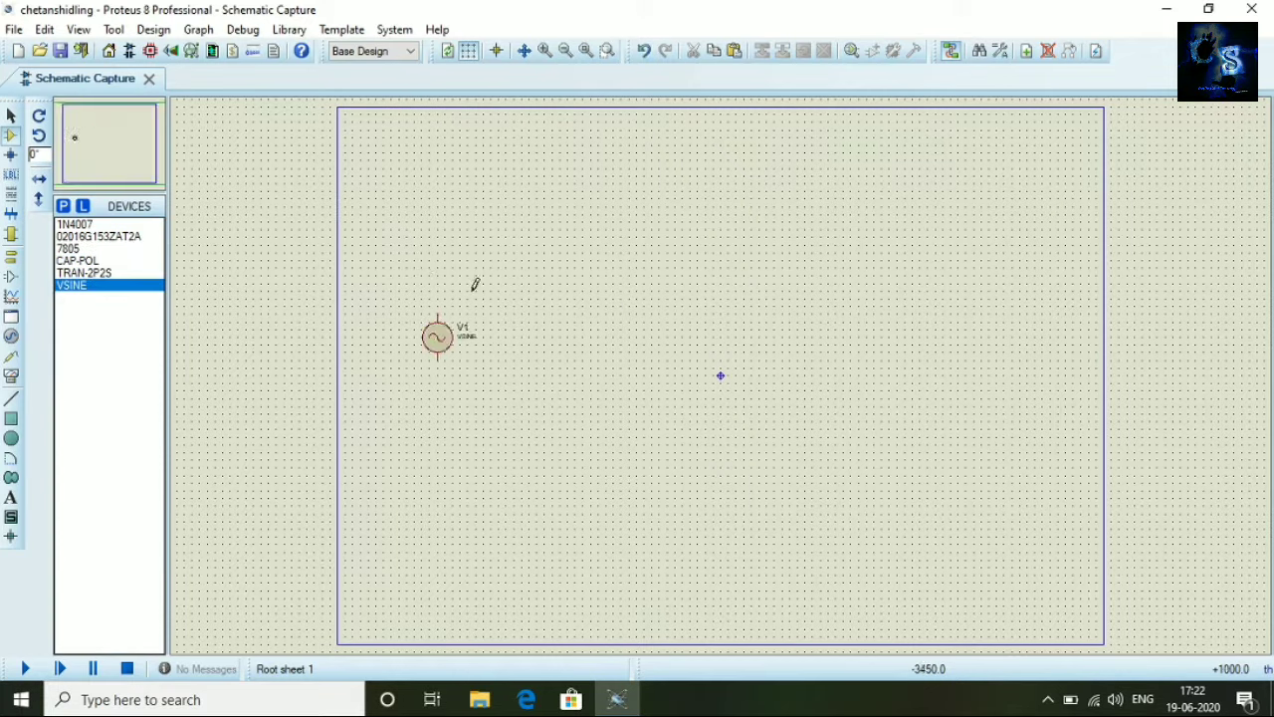
click(87, 272)
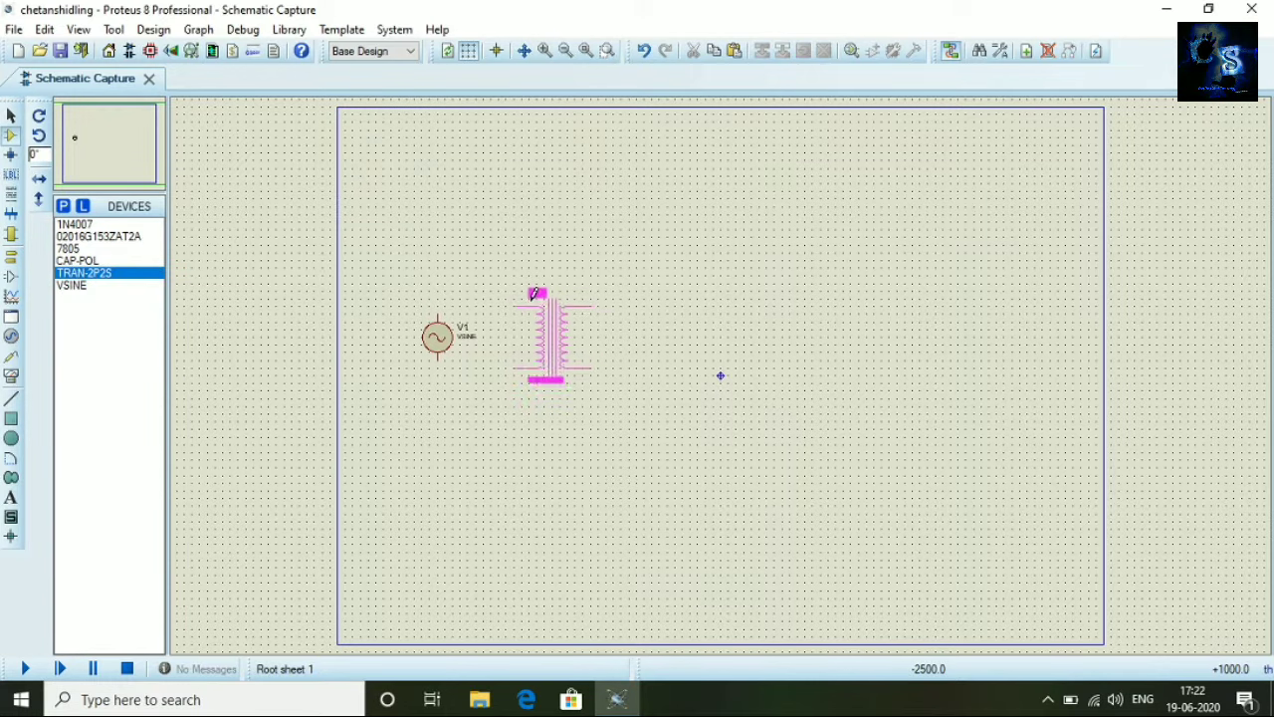
click(535, 294)
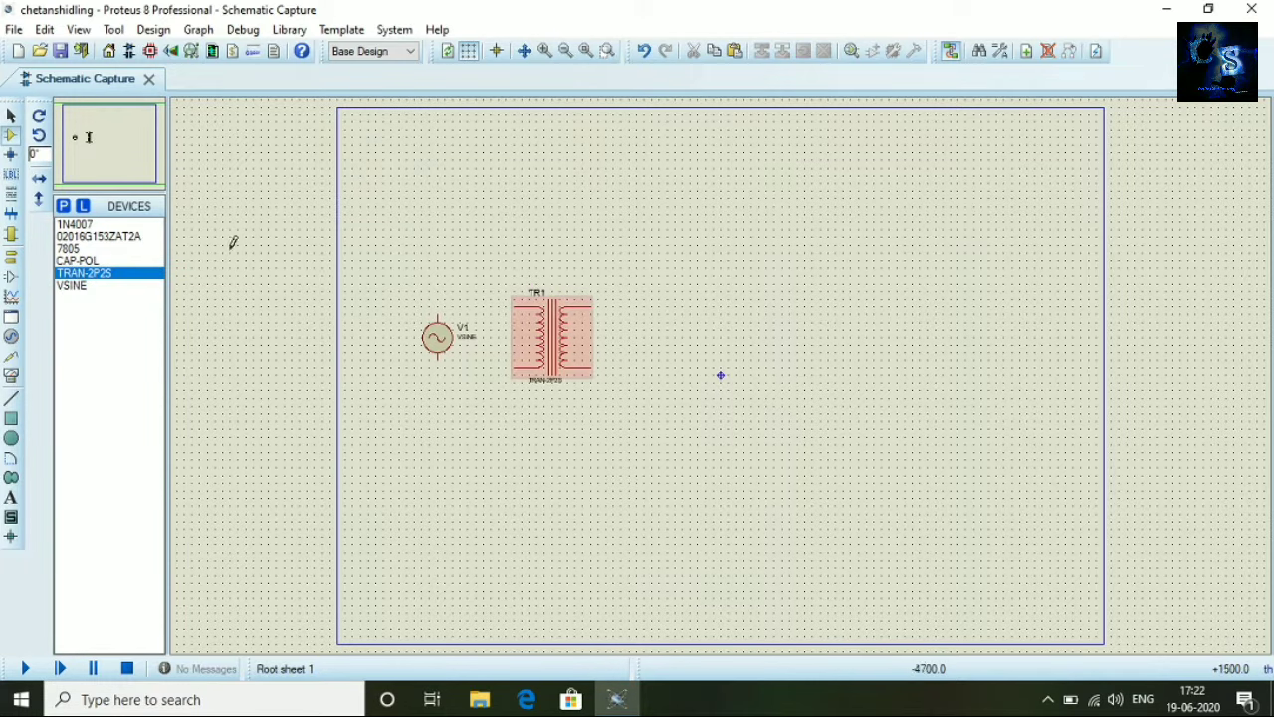
Place four 1N4007 diodes in a diamond arrangement to the right of the transformer
click(97, 225)
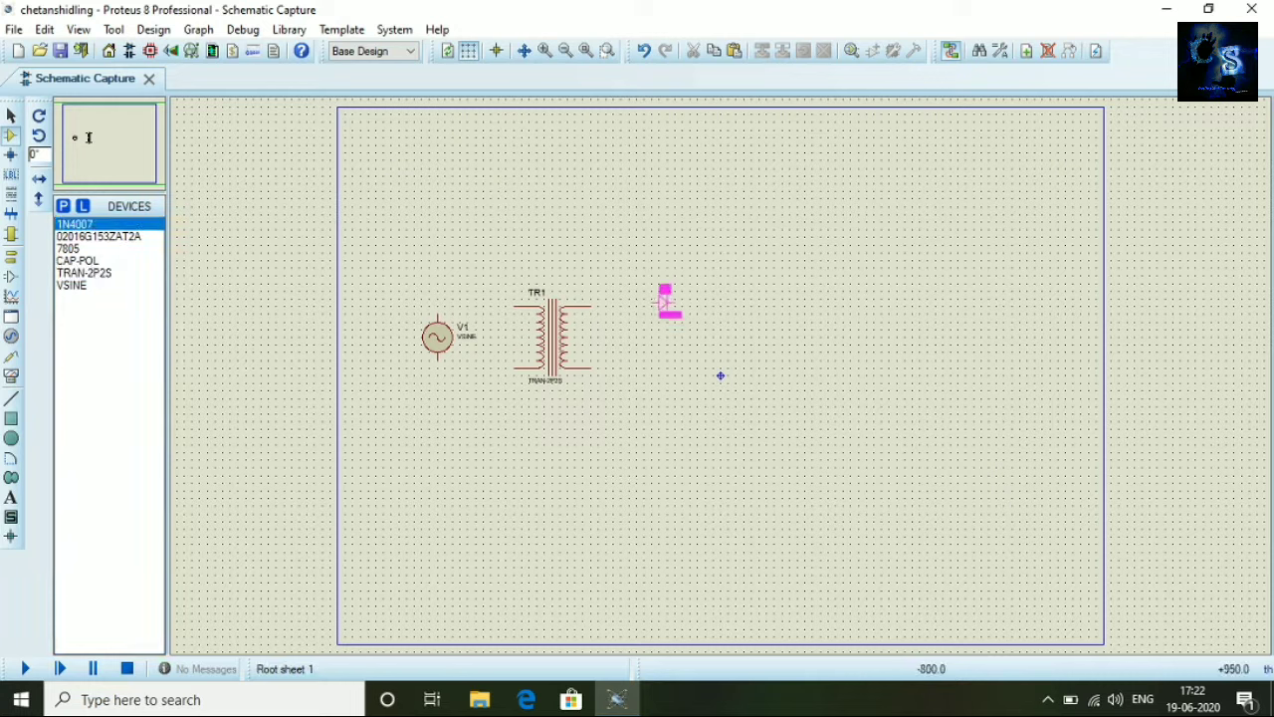
click(669, 301)
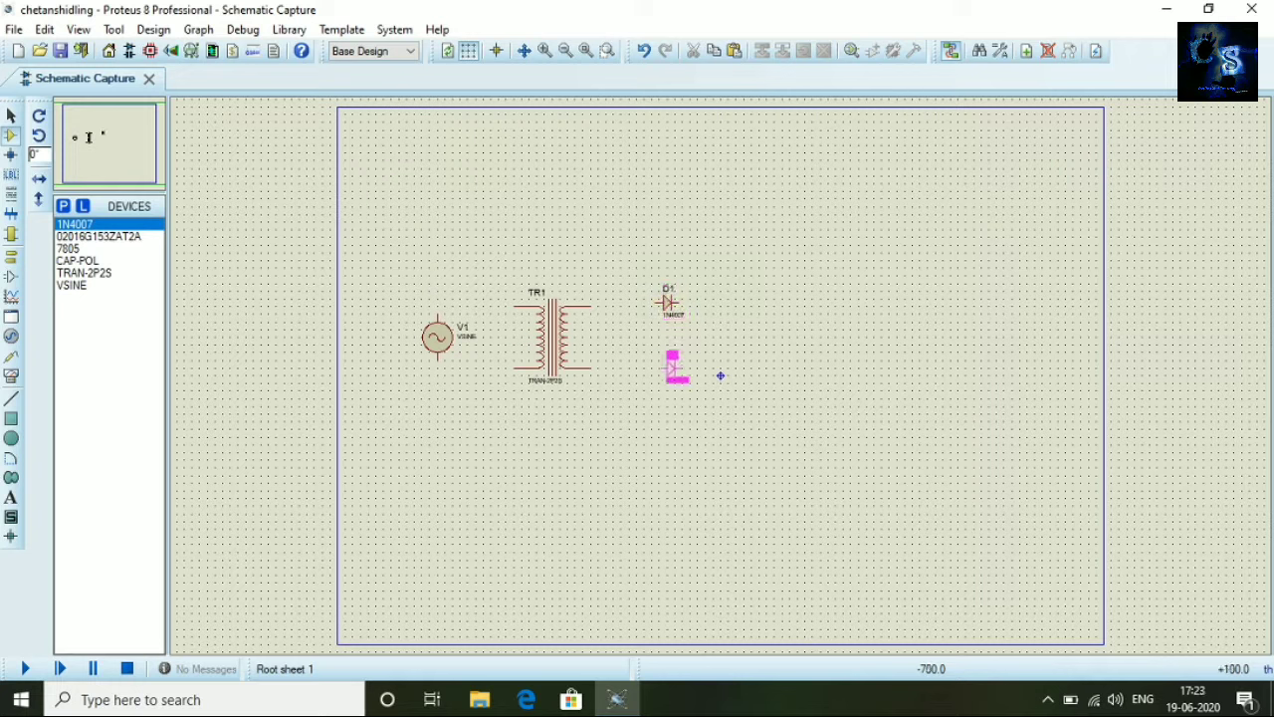
click(673, 366)
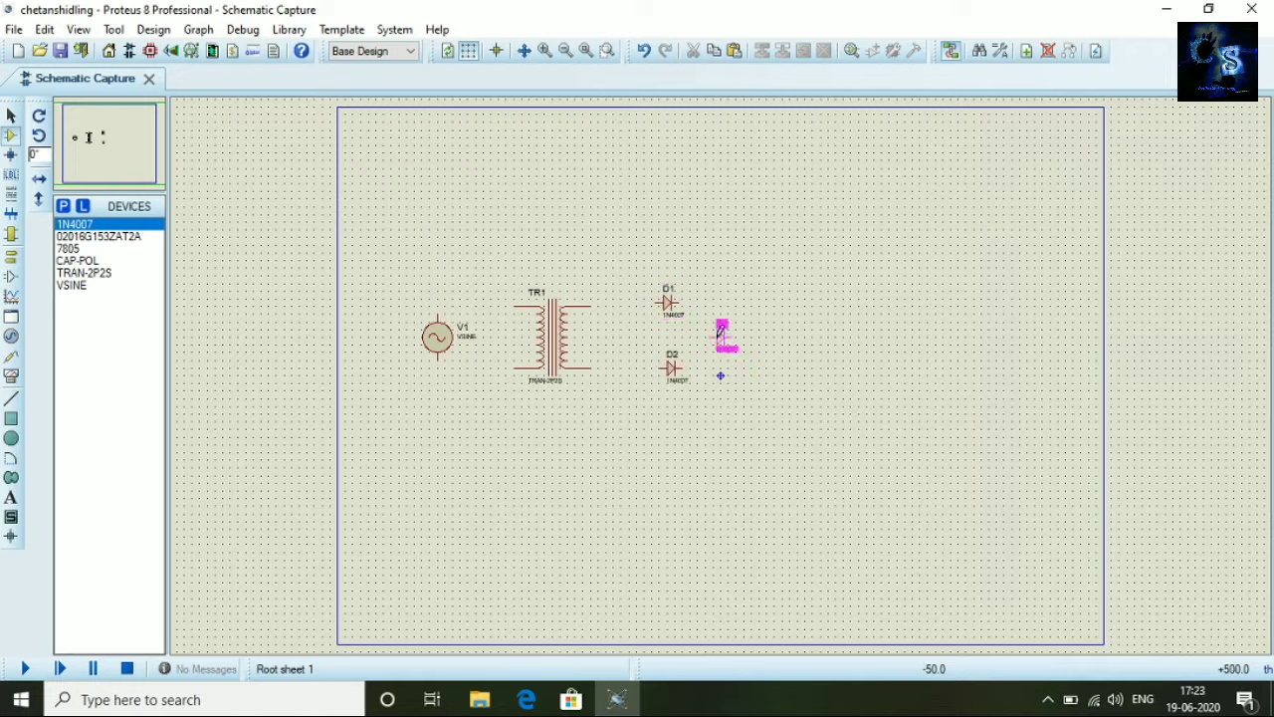
click(721, 333)
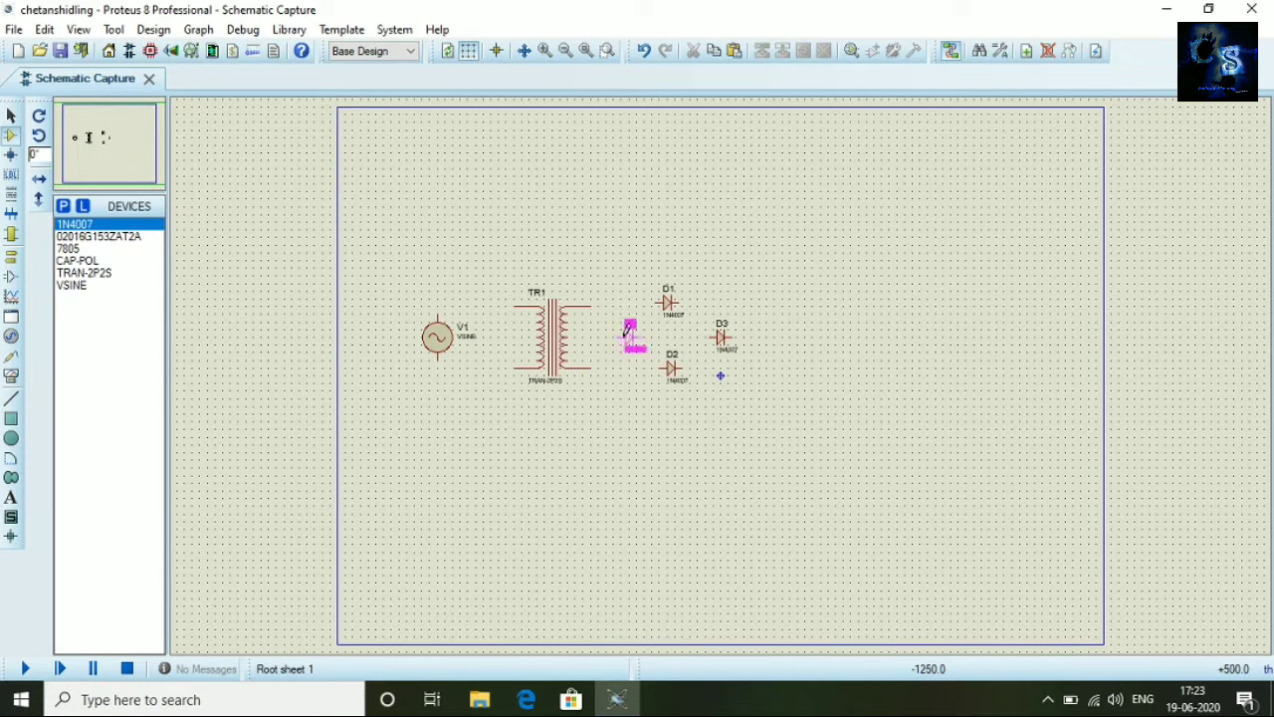
click(629, 334)
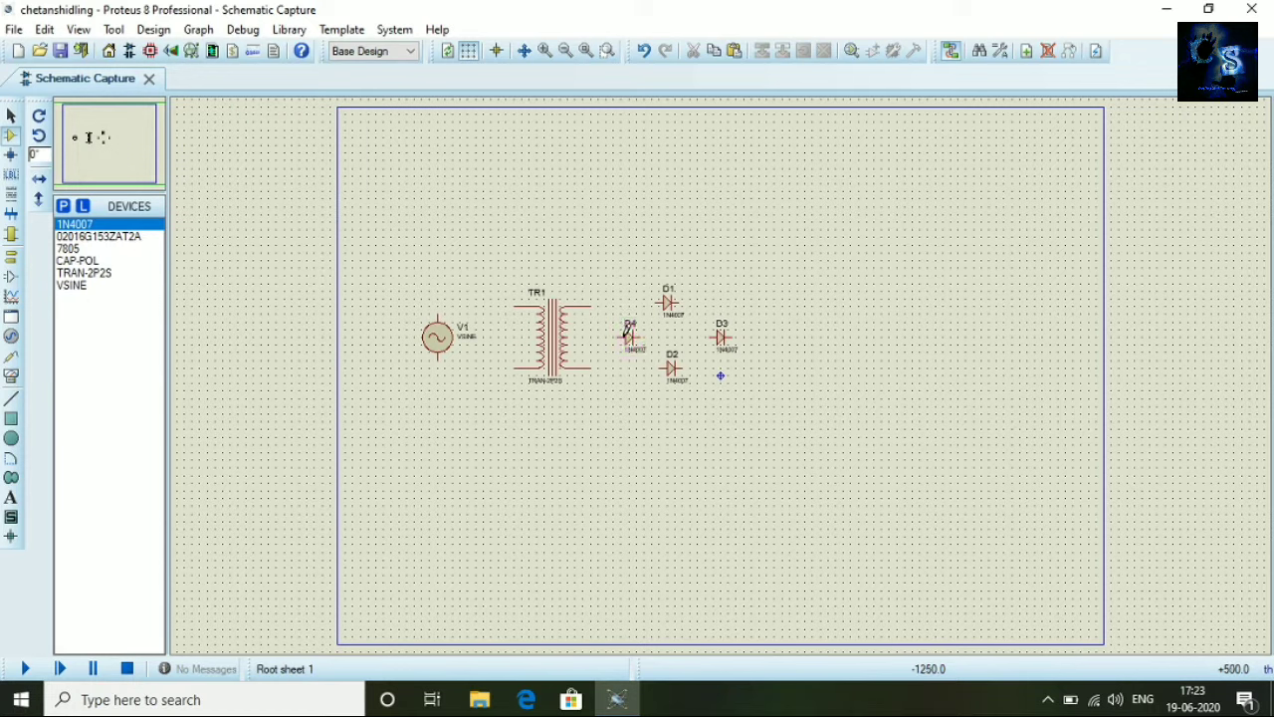
Rotate the diamond's right and left diodes, D3 and D4, anti-clockwise so they point upward
right_click(722, 346)
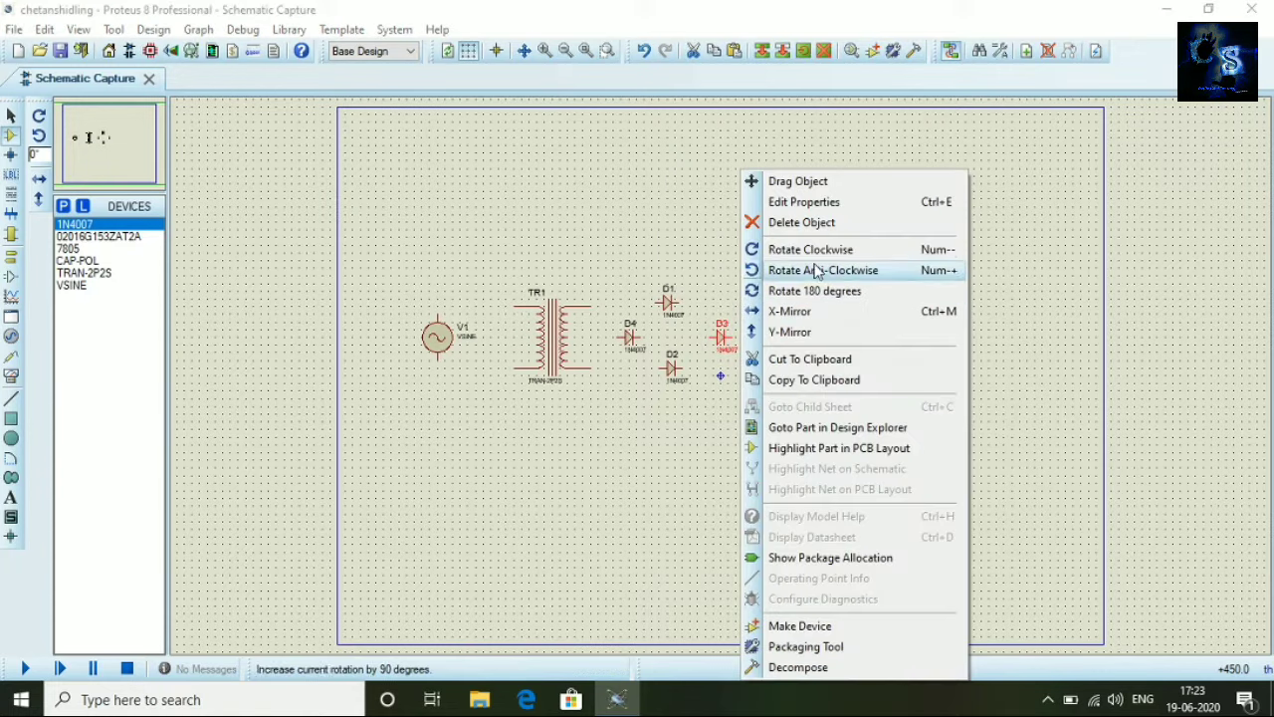
click(816, 271)
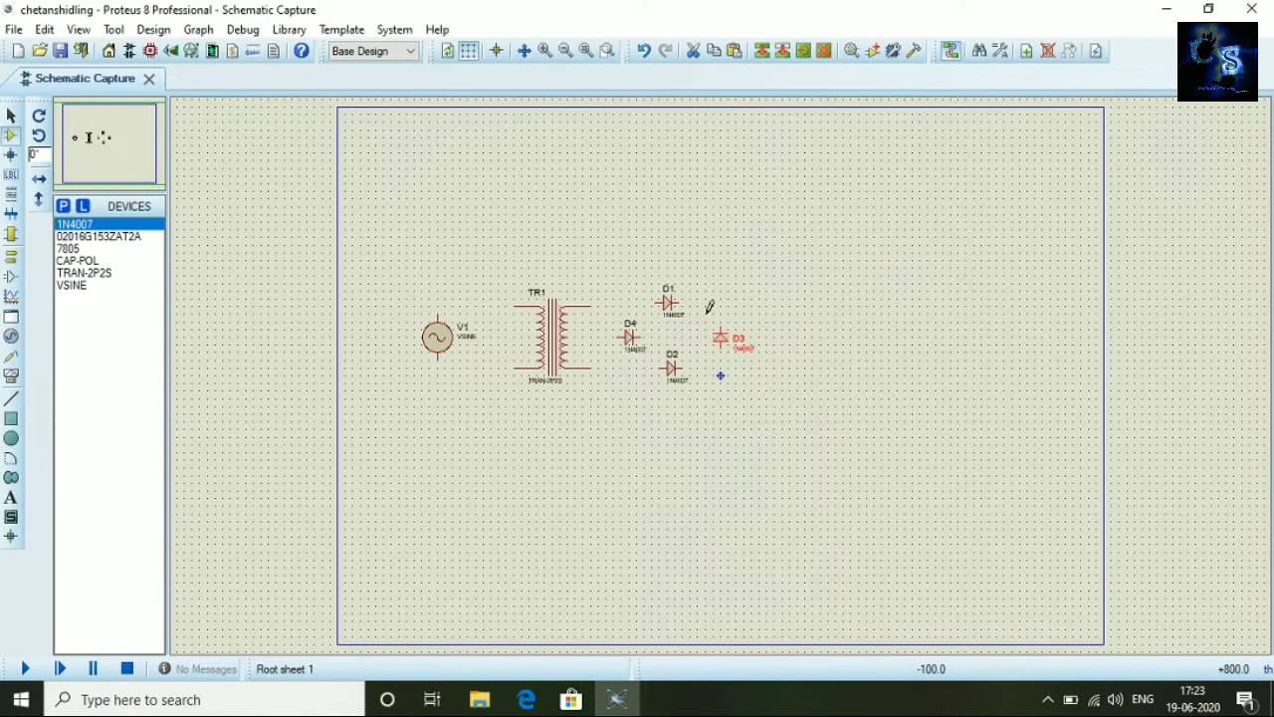
right_click(641, 344)
click(711, 270)
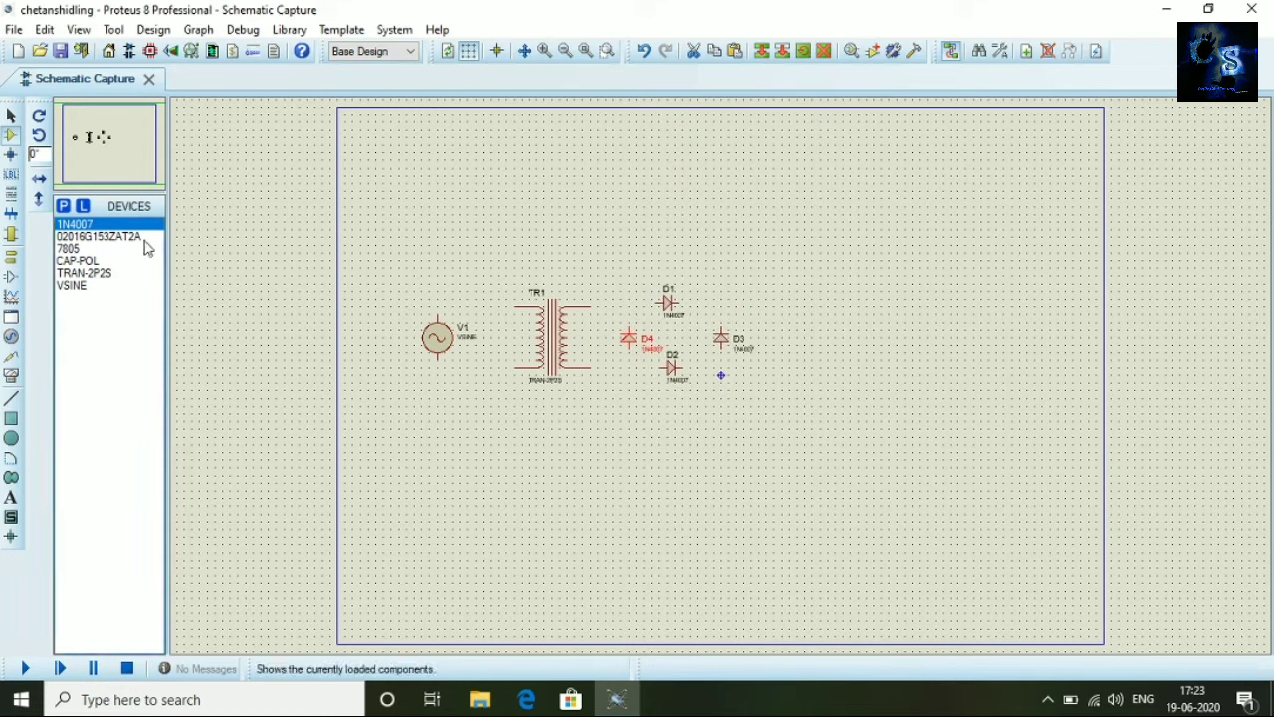
Place a CAP-POL polarized capacitor to the right of diode D3 and rotate it clockwise to stand vertically
click(100, 261)
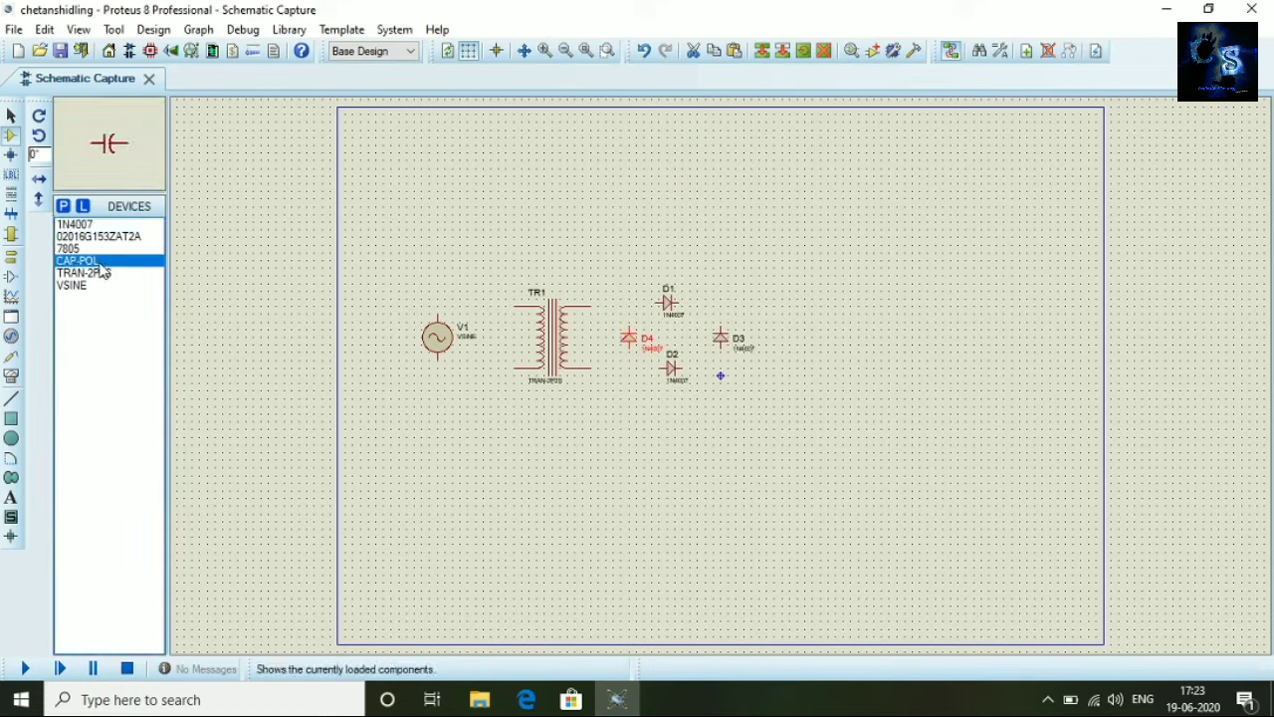
click(790, 333)
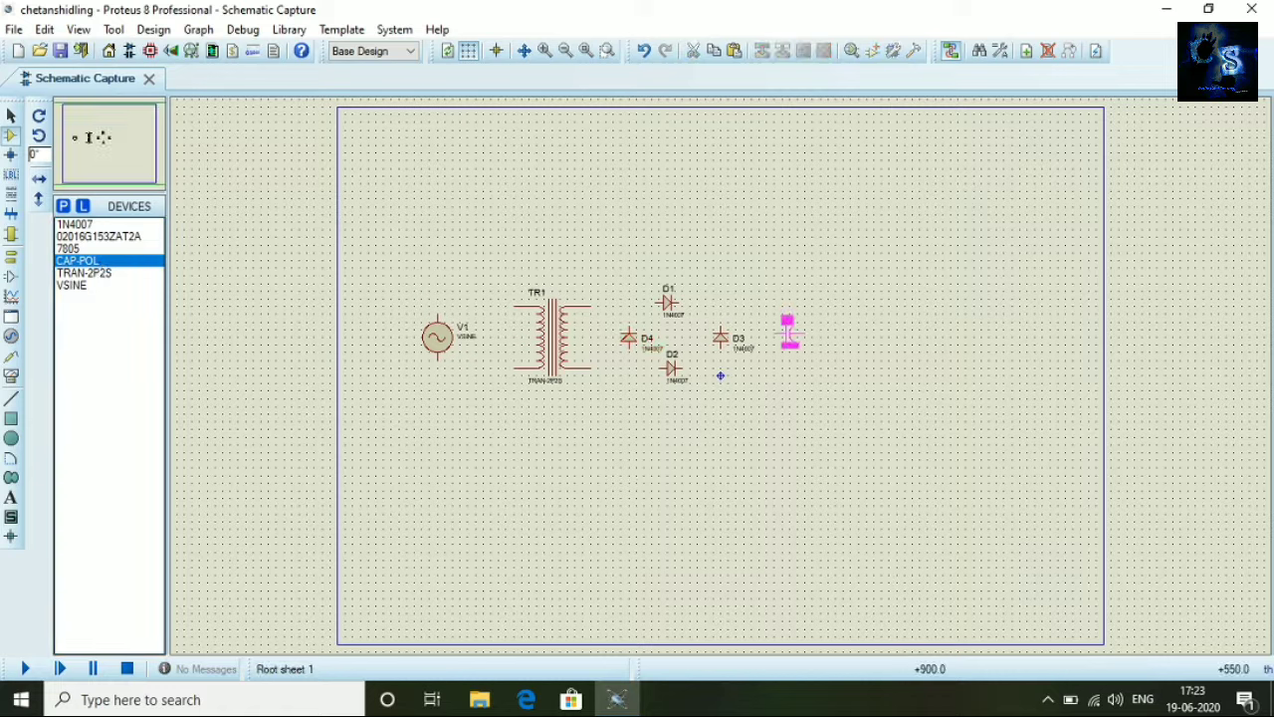
click(788, 337)
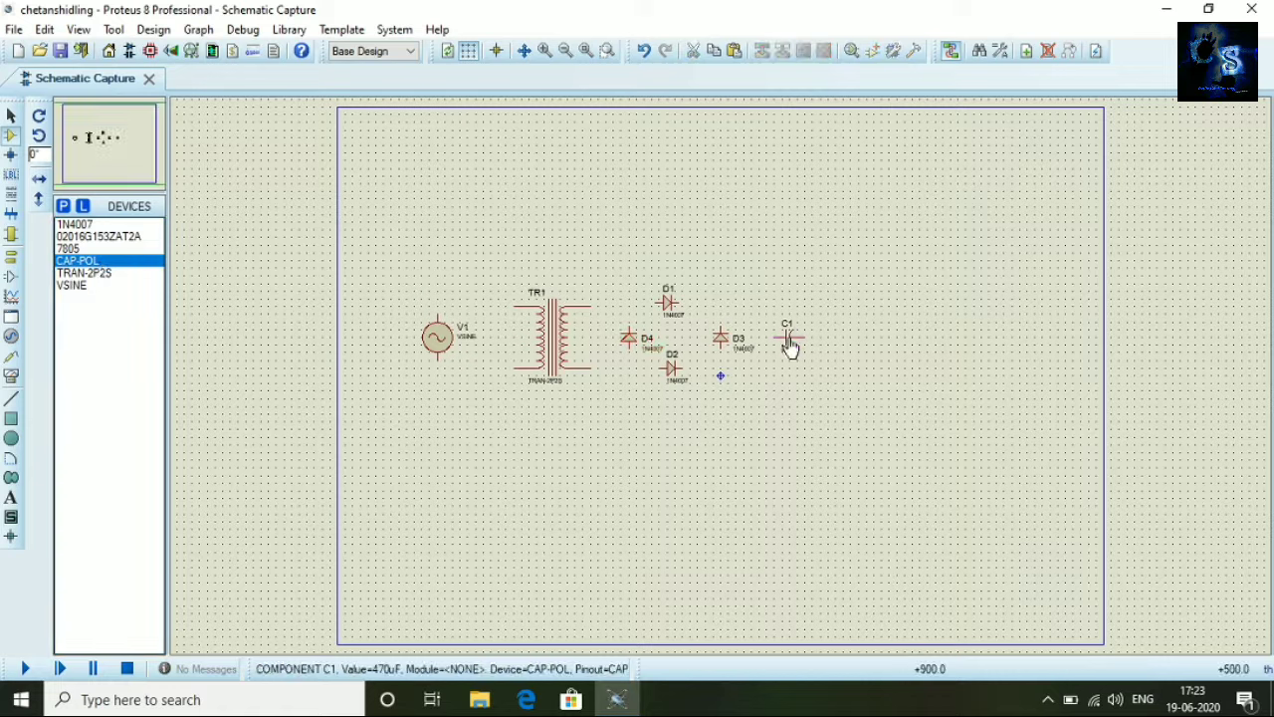
right_click(790, 334)
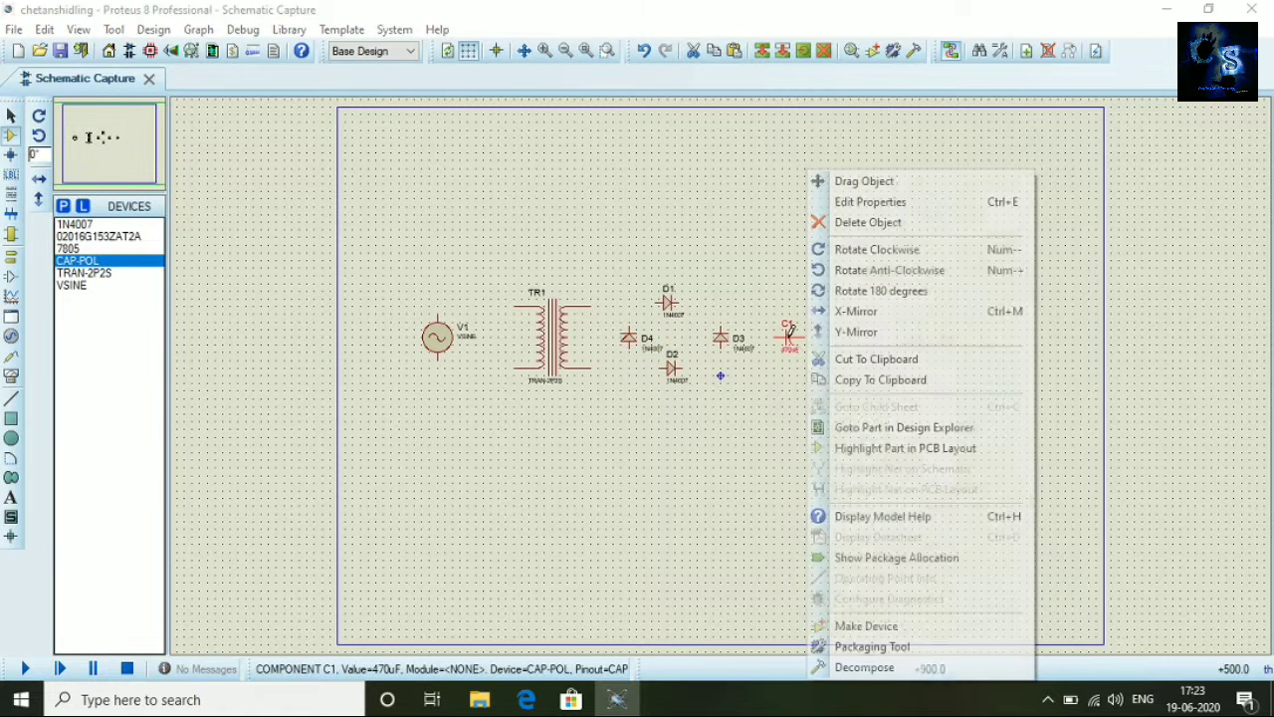
click(926, 250)
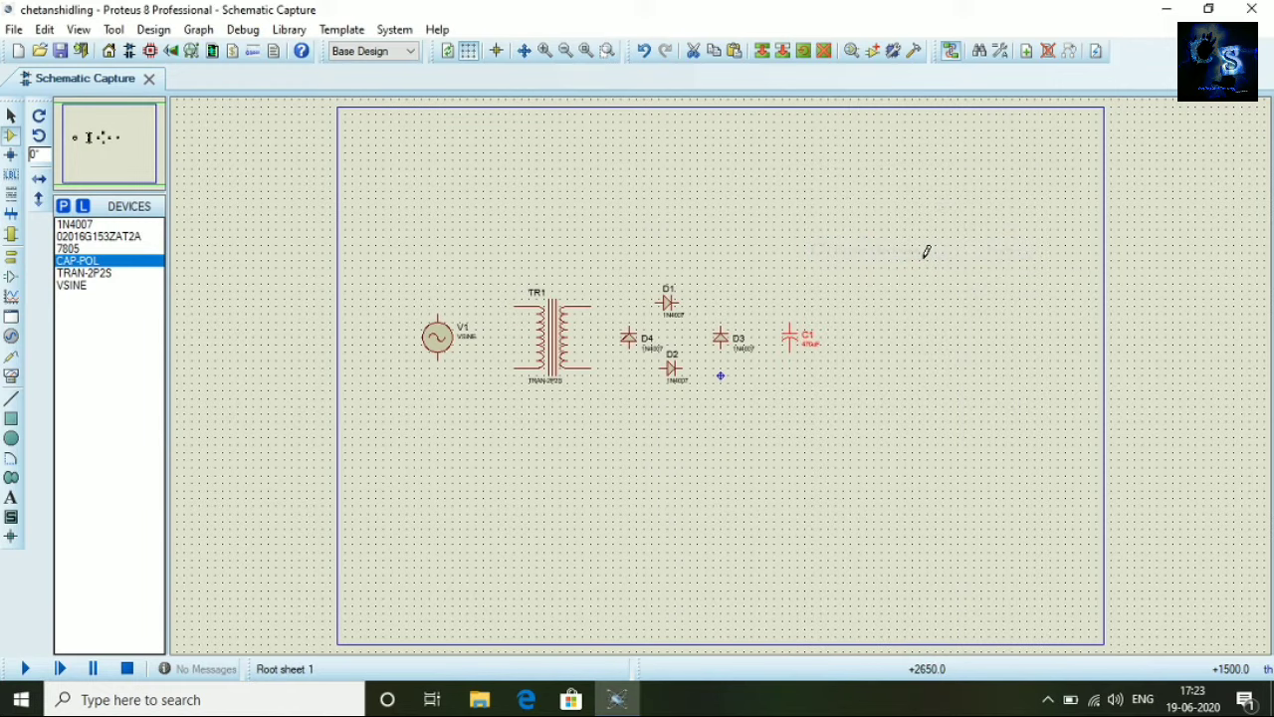
Place a 02016G153ZAT2A ceramic capacitor to the right of capacitor C1 and rotate it clockwise
click(111, 237)
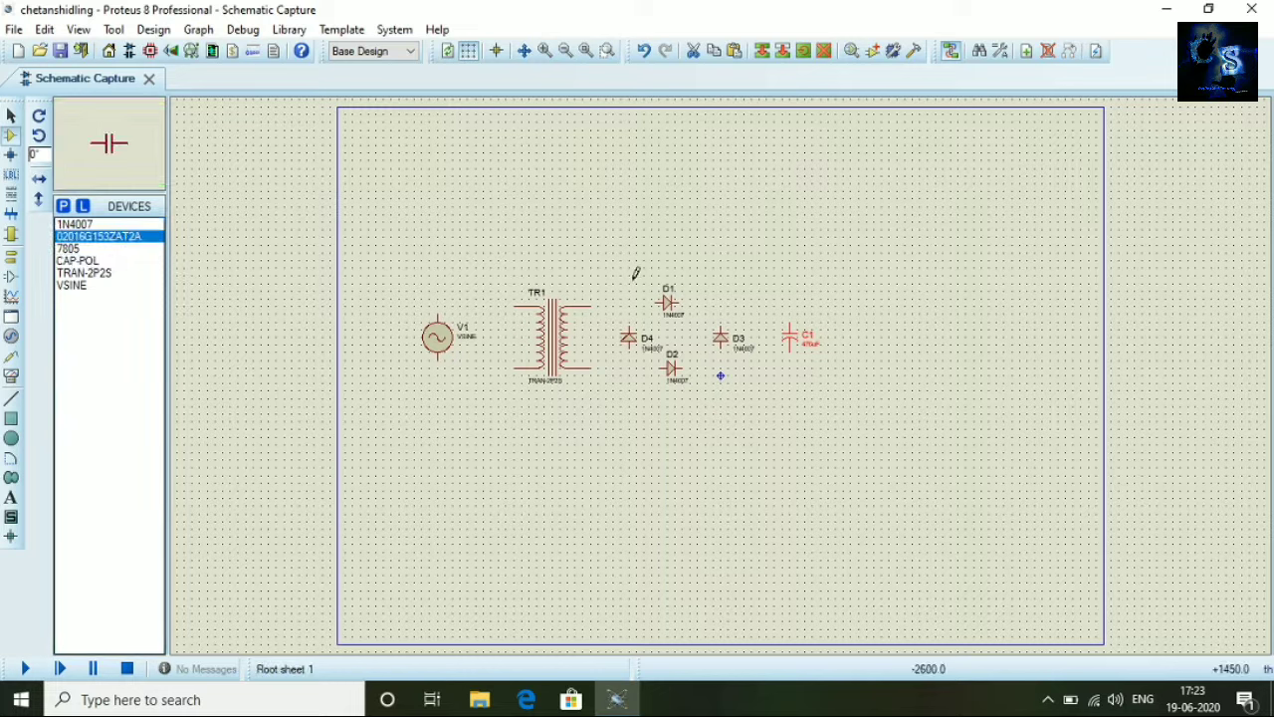
click(844, 321)
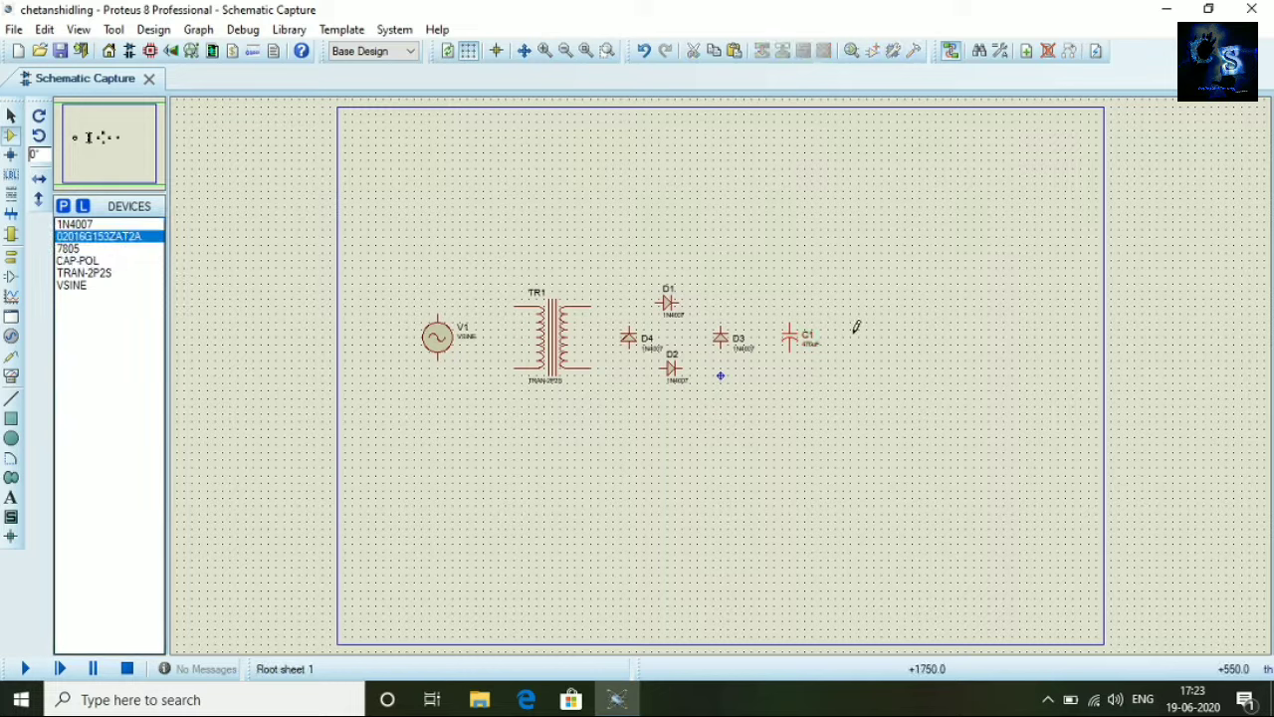
click(843, 338)
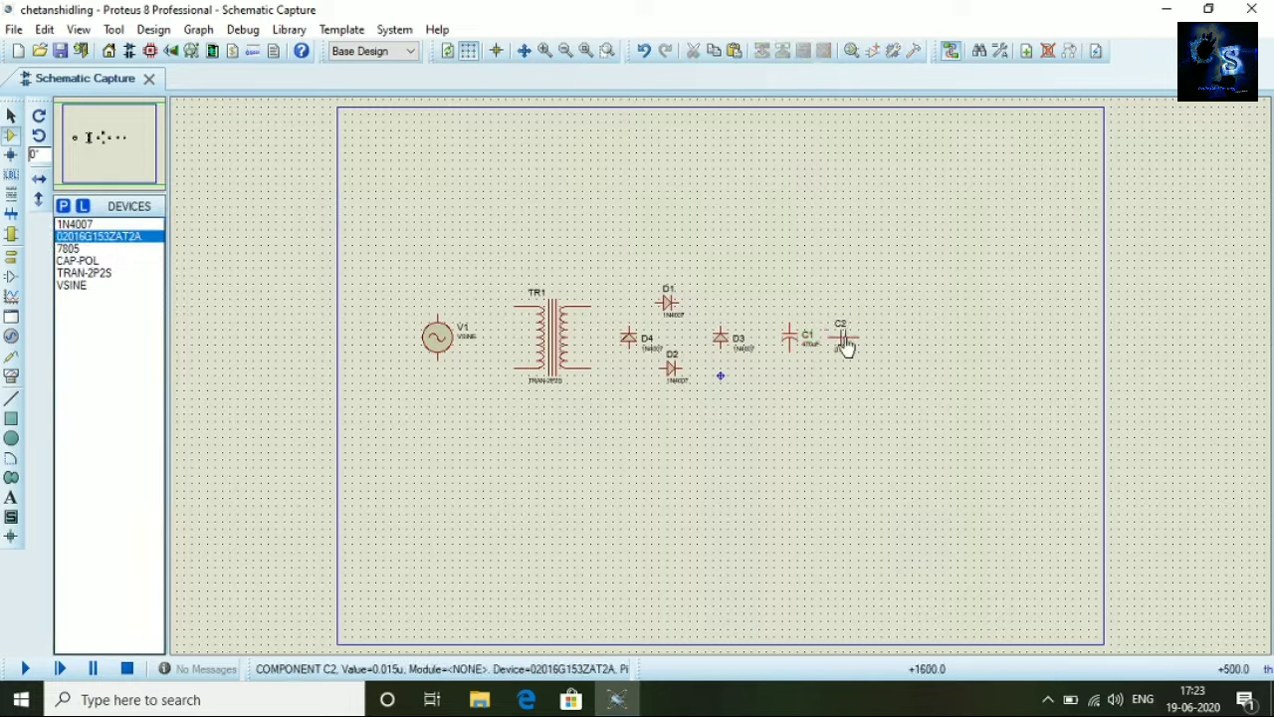
right_click(844, 341)
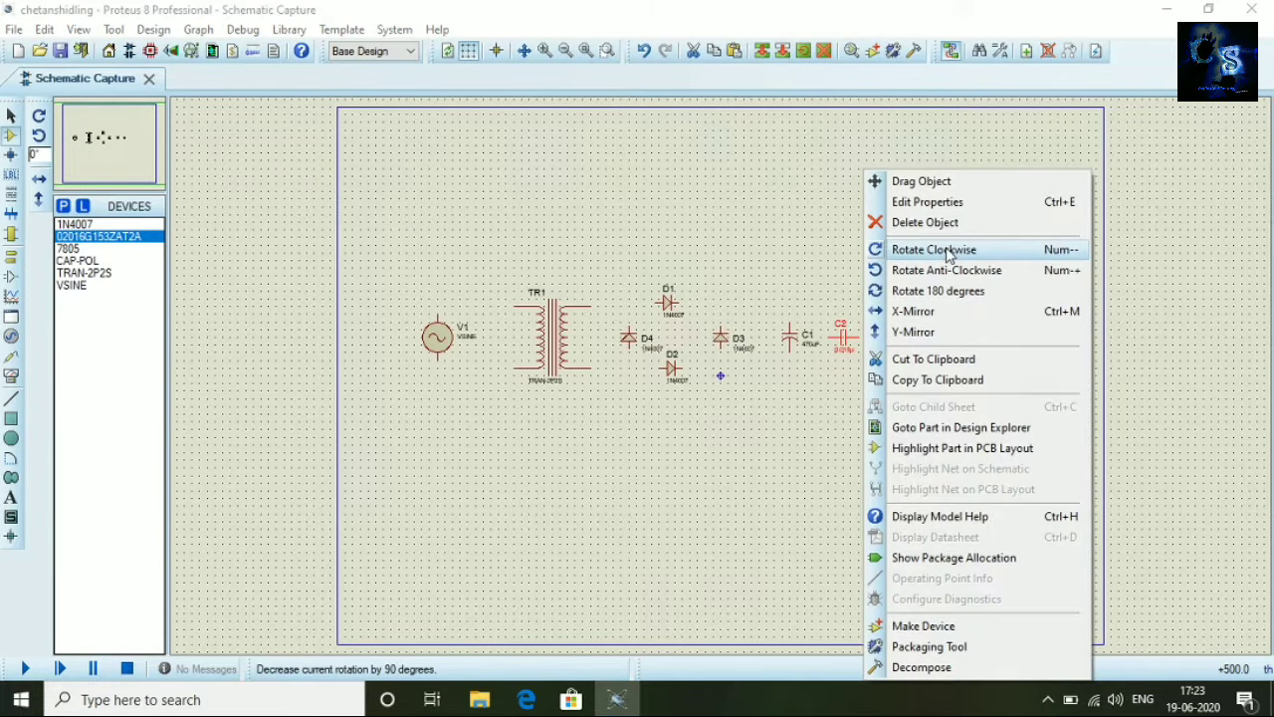
click(934, 250)
Place the 7805 regulator above and to the right of capacitor C2
click(119, 248)
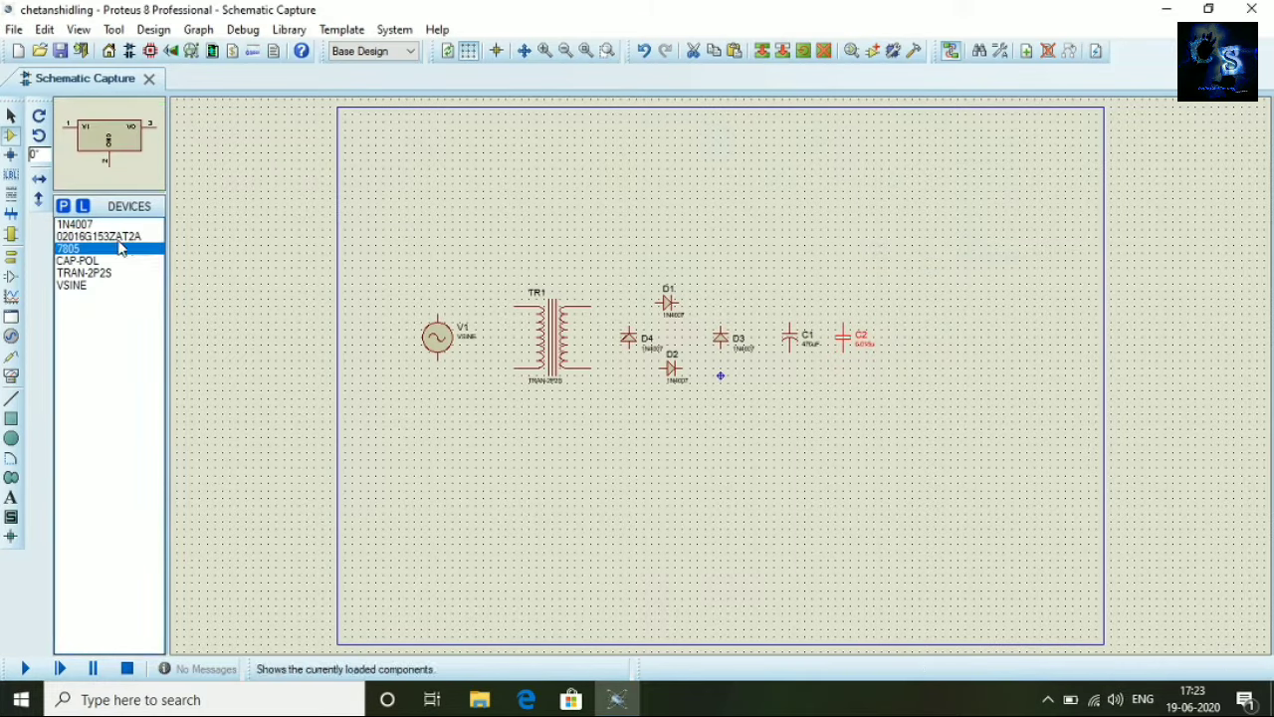
click(103, 236)
click(102, 249)
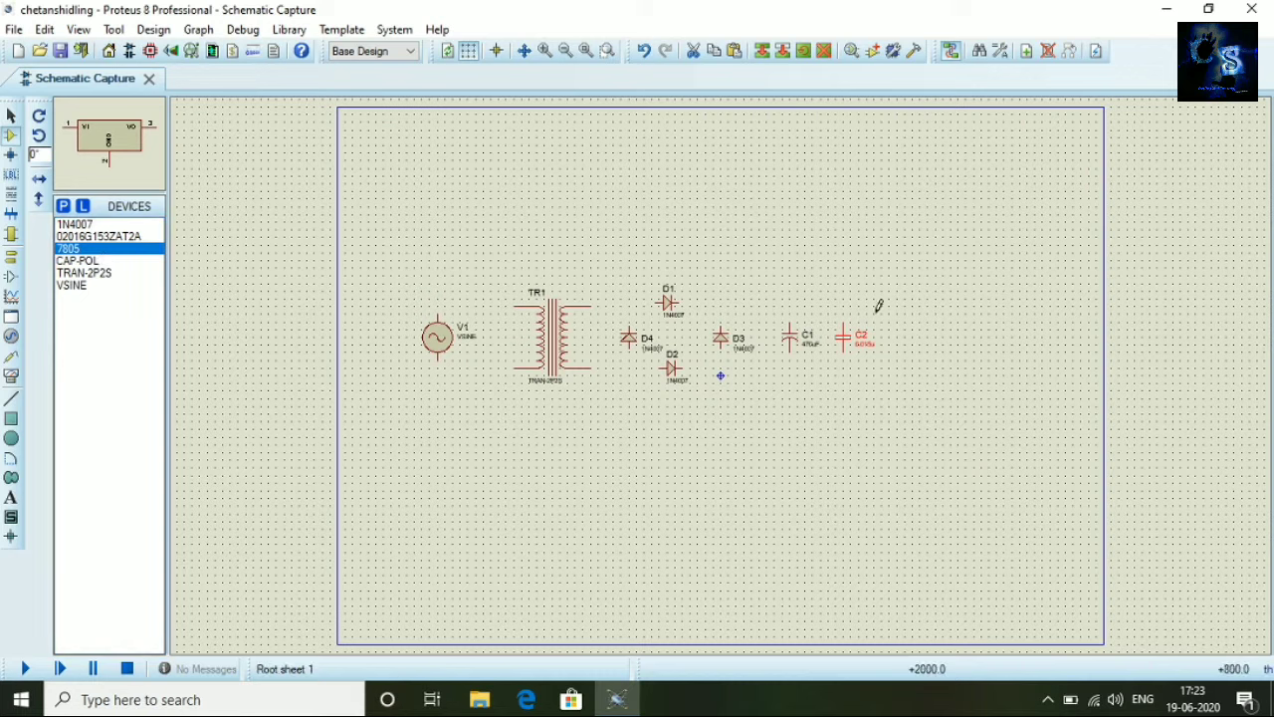
click(901, 291)
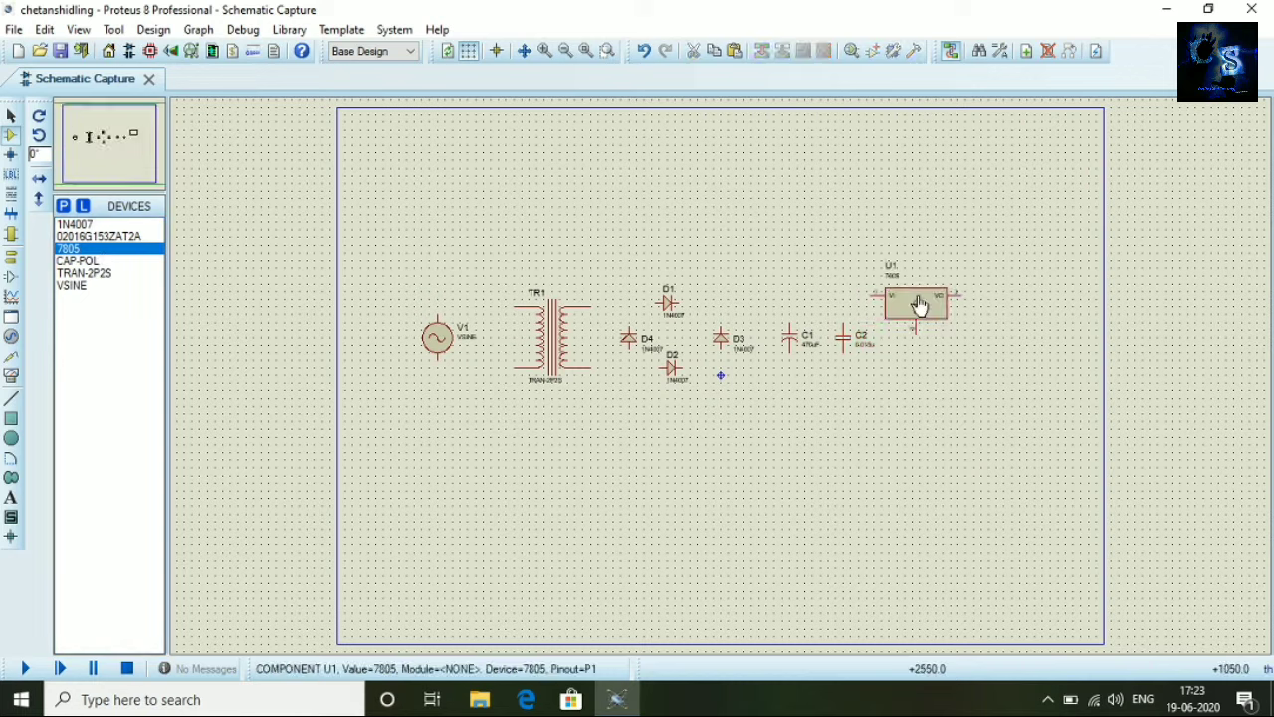
Place a second 02016G153ZAT2A ceramic capacitor to the right of the 7805 regulator and rotate it clockwise
click(117, 239)
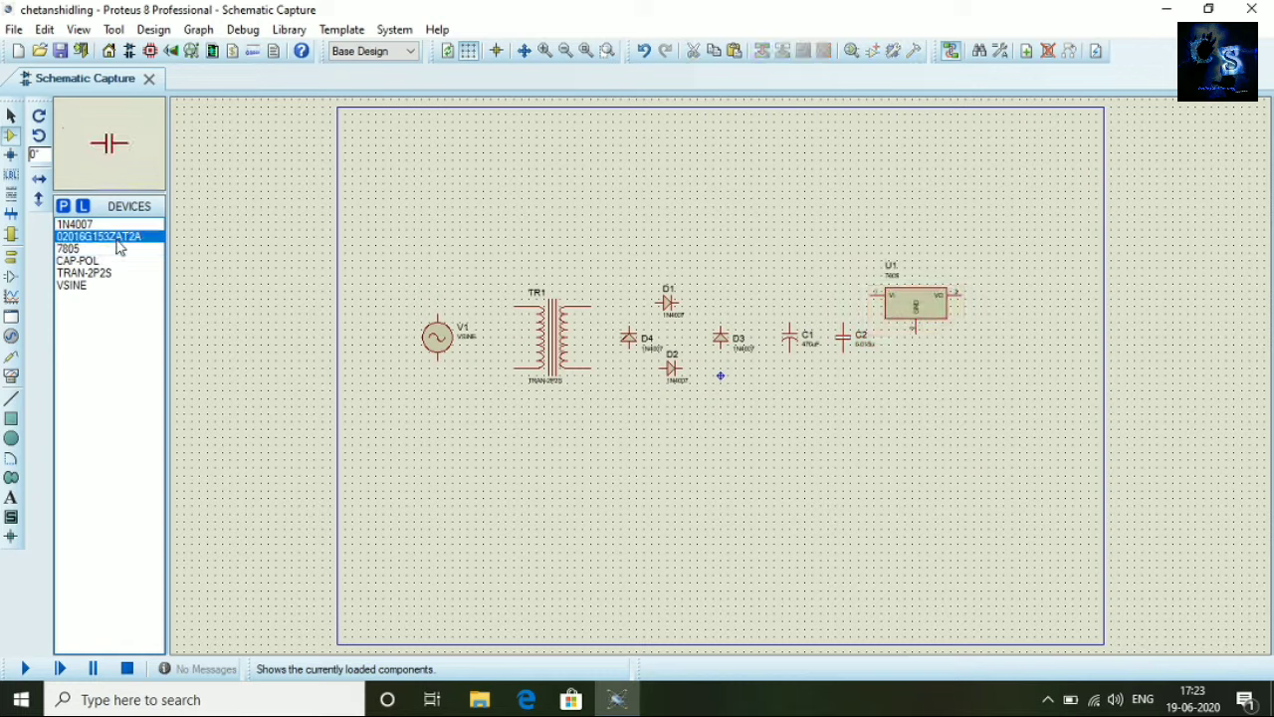
click(989, 333)
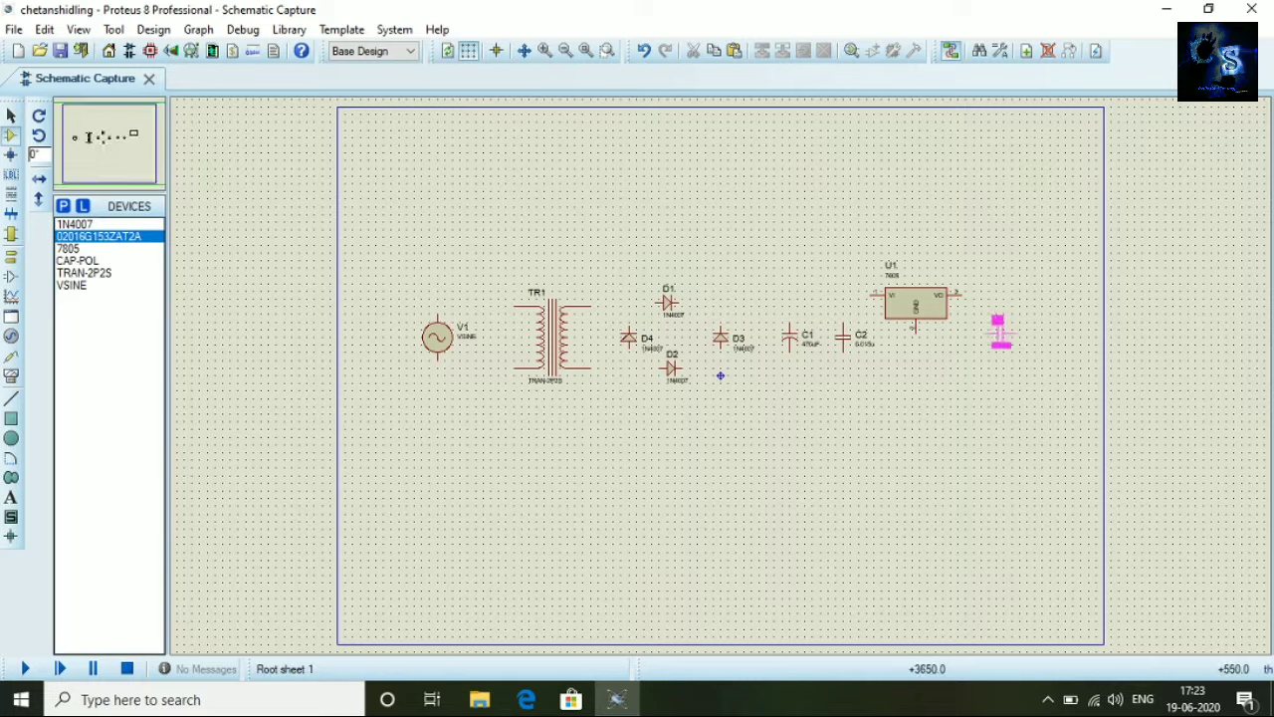
click(1001, 337)
right_click(1002, 341)
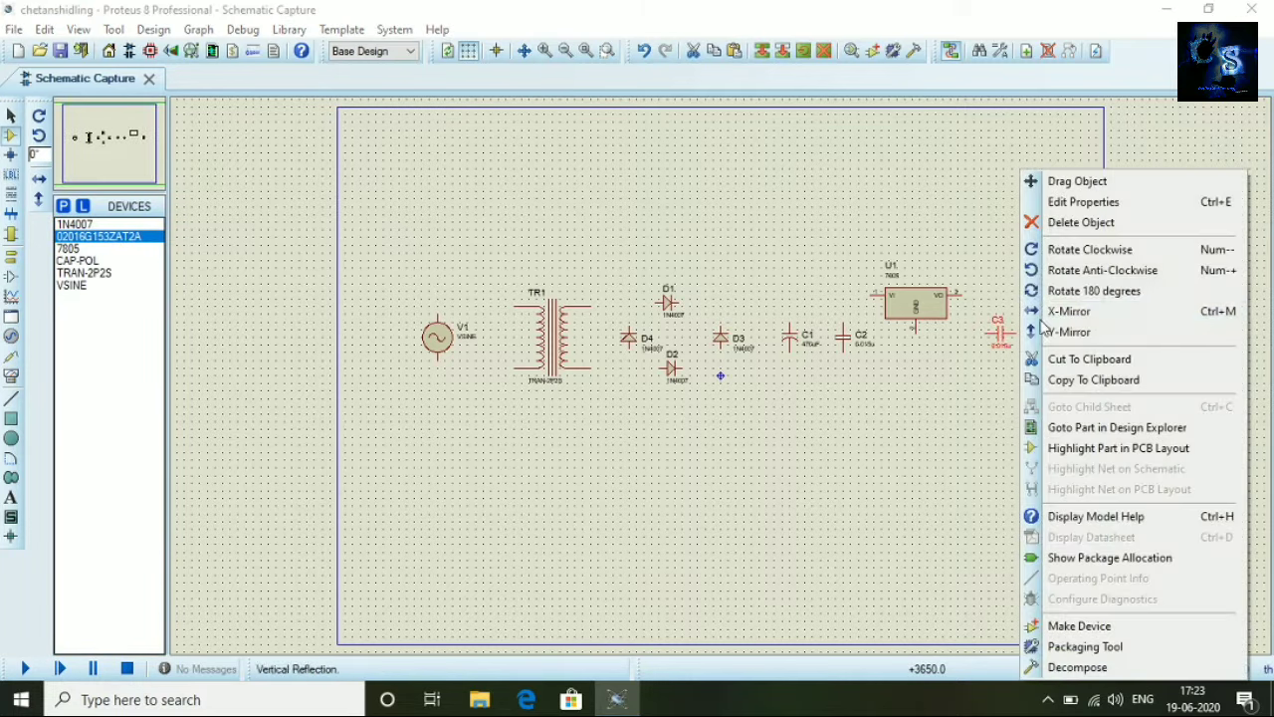
click(1123, 248)
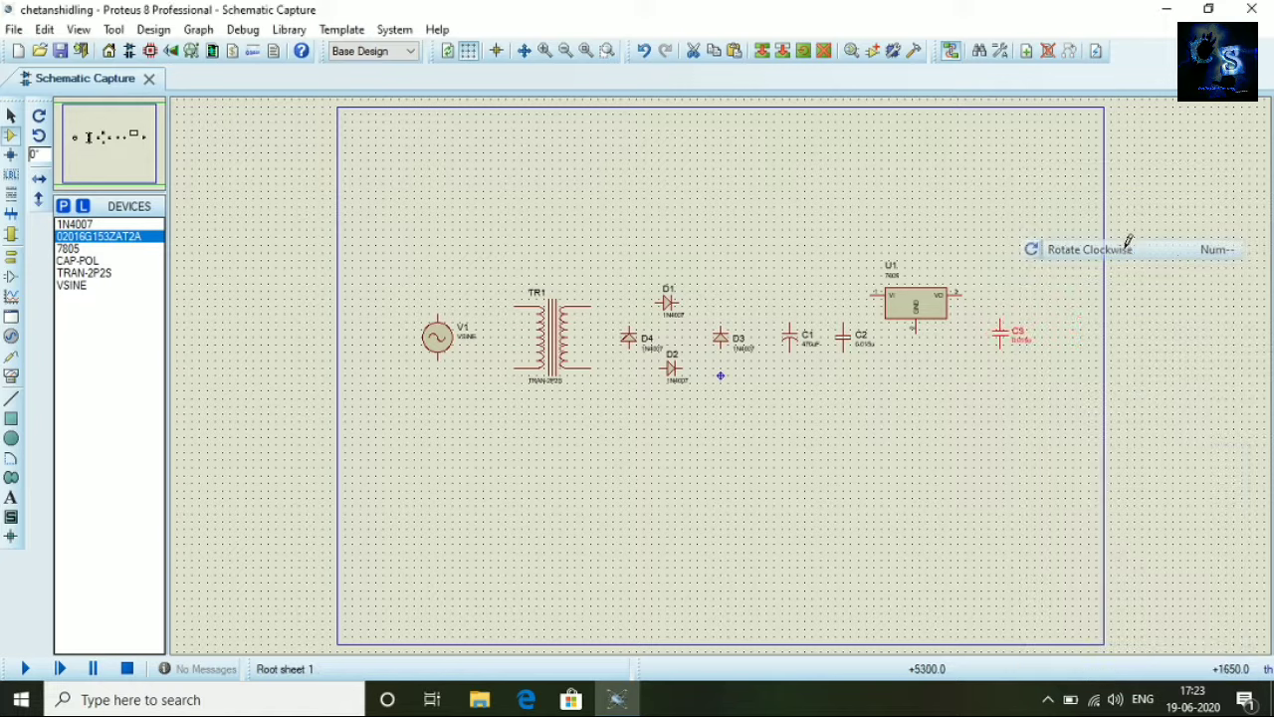
click(1037, 408)
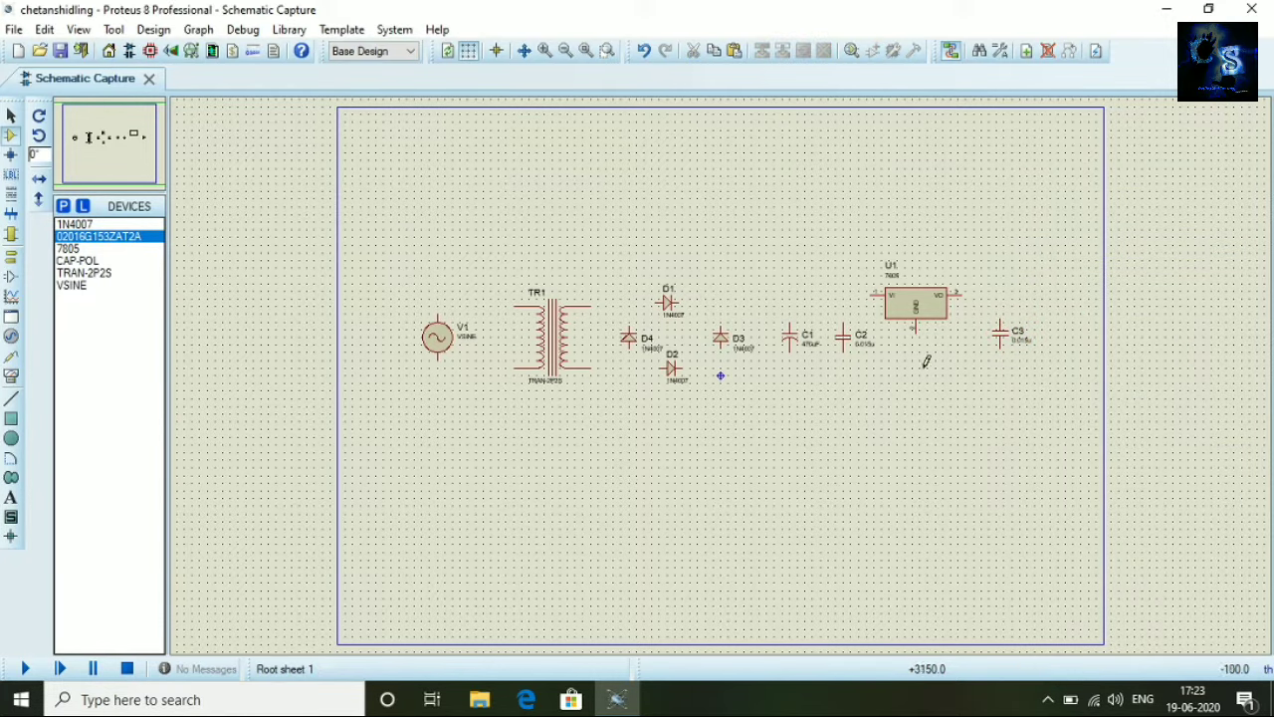
Wire both terminals of the VSINE source V1 to the primary winding of transformer TR1
click(438, 305)
click(513, 301)
click(515, 367)
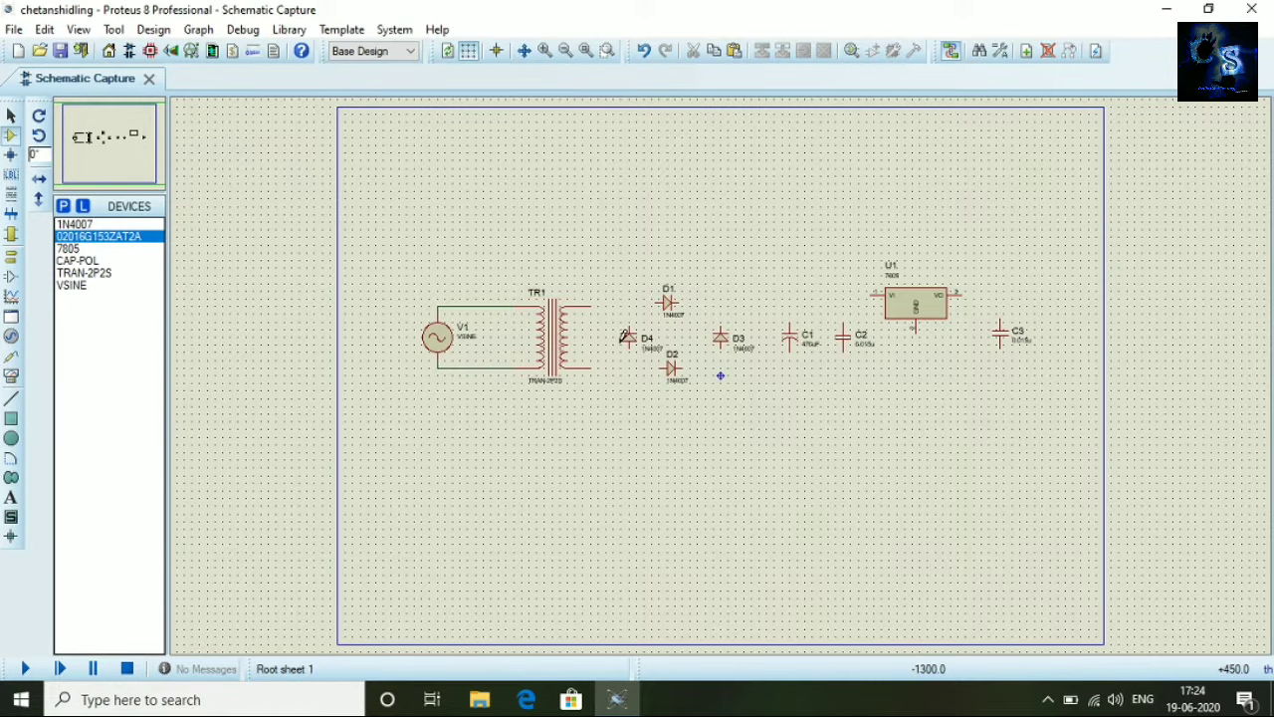
Wire TR1's upper secondary terminal to the anode of D1 and join the cathode of D4 to that wire
scroll(627, 336, up, 1)
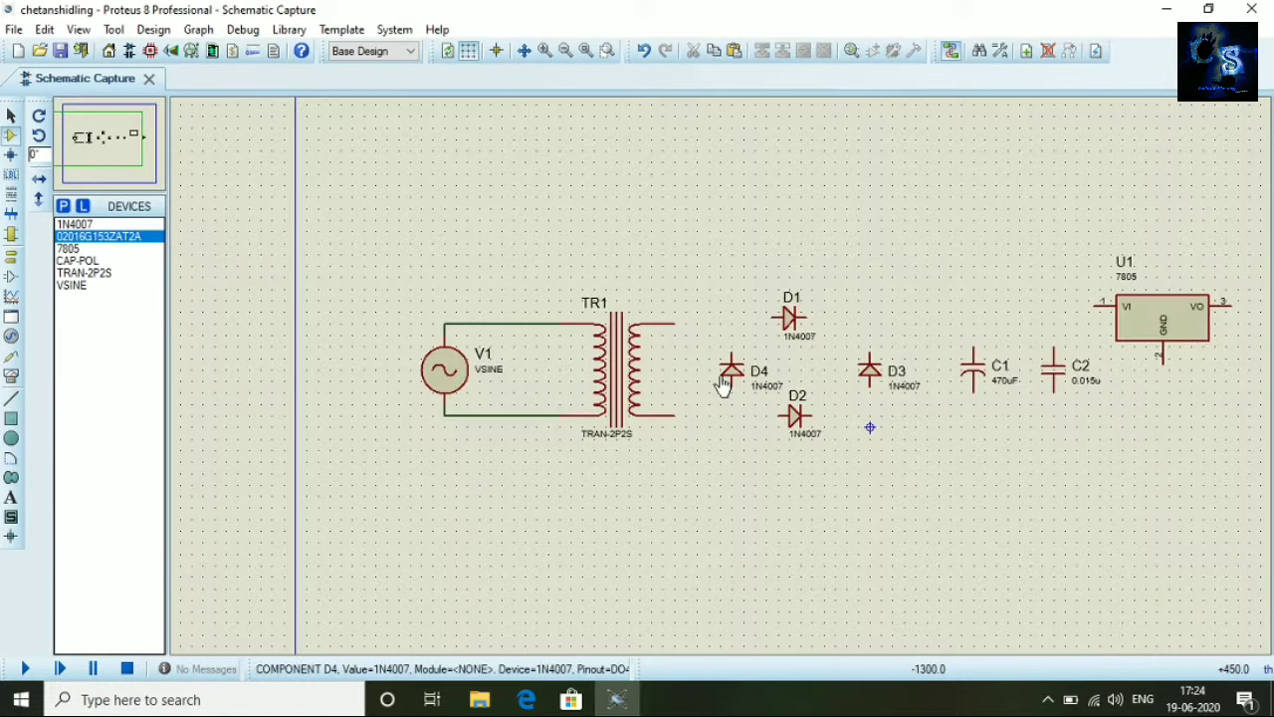
click(133, 137)
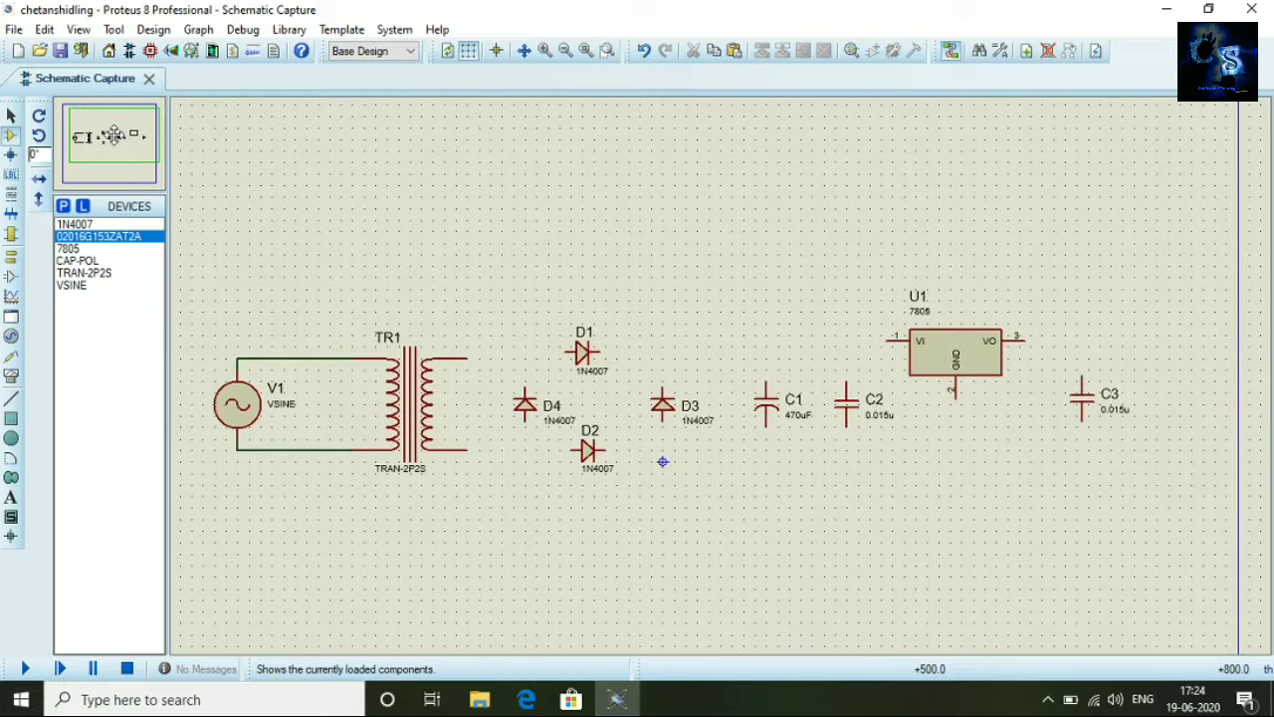
click(116, 142)
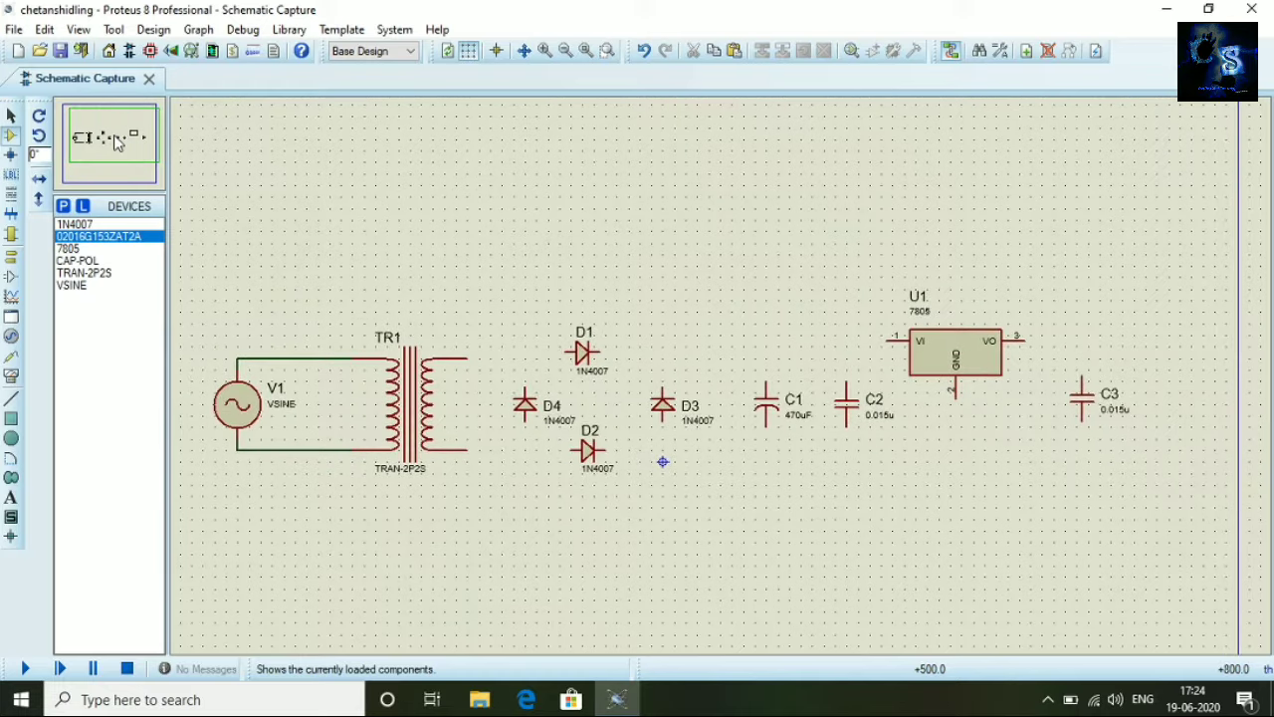
click(469, 357)
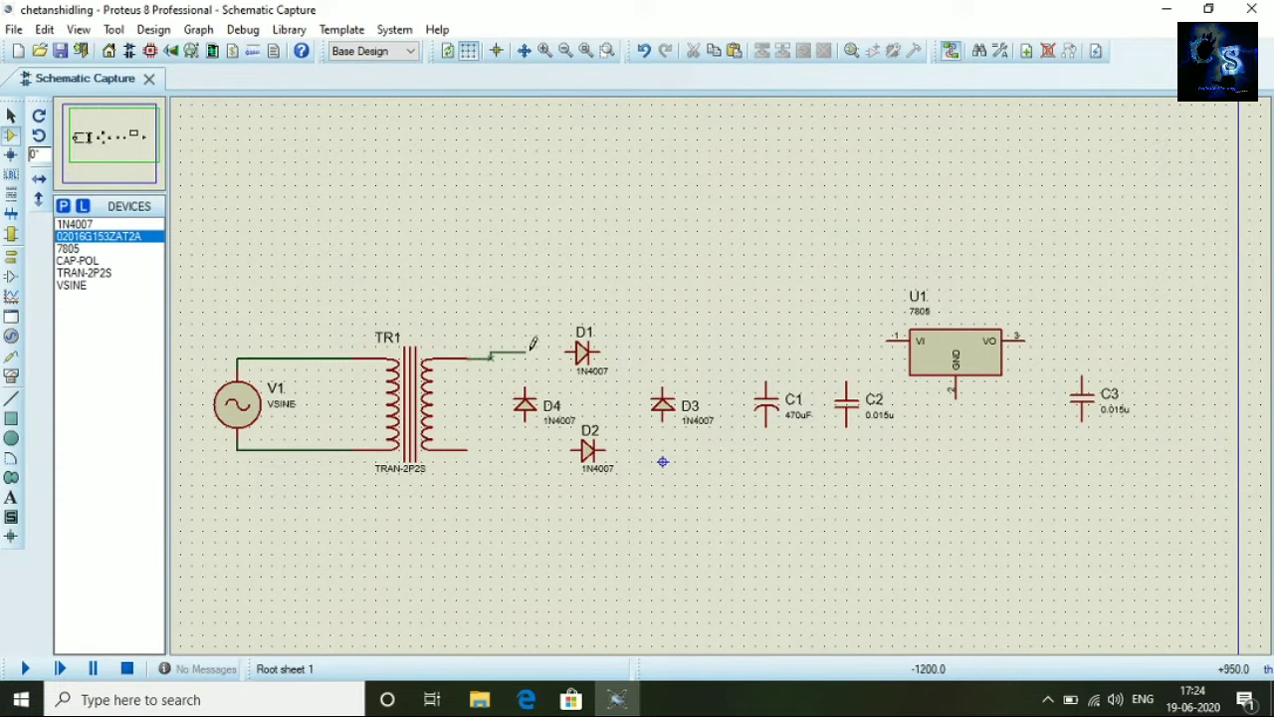
click(567, 352)
click(527, 384)
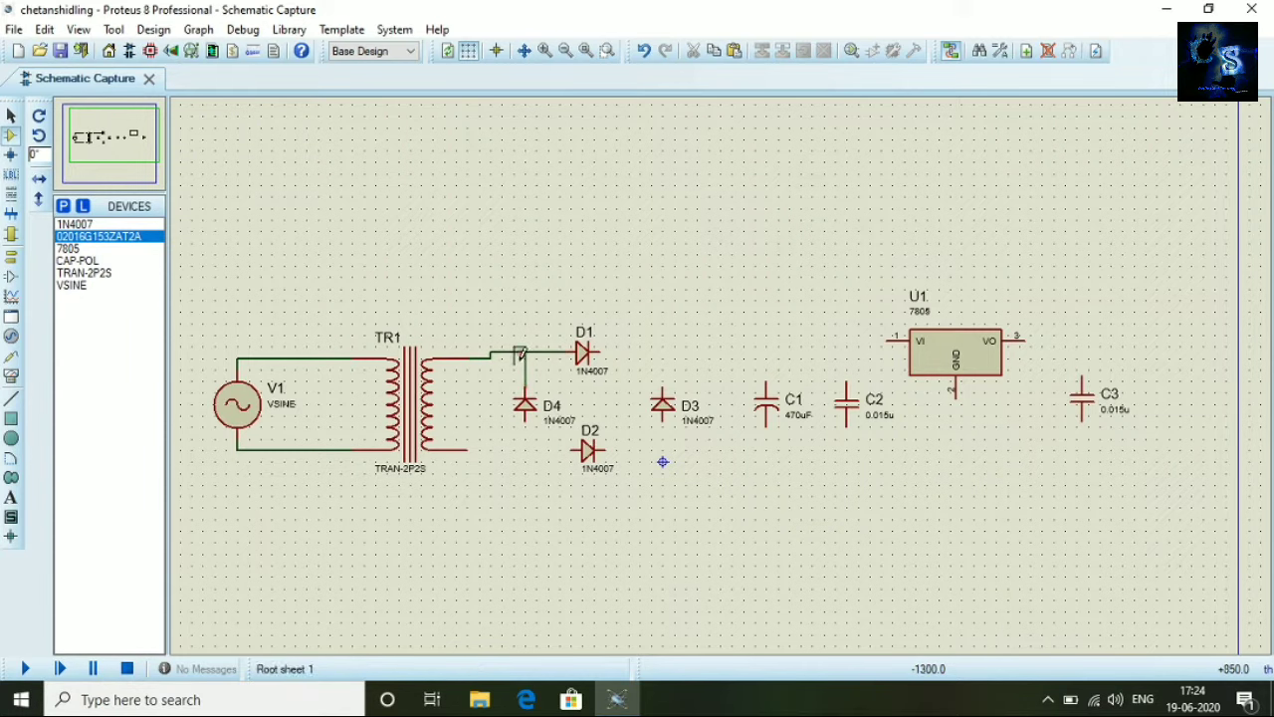
click(532, 353)
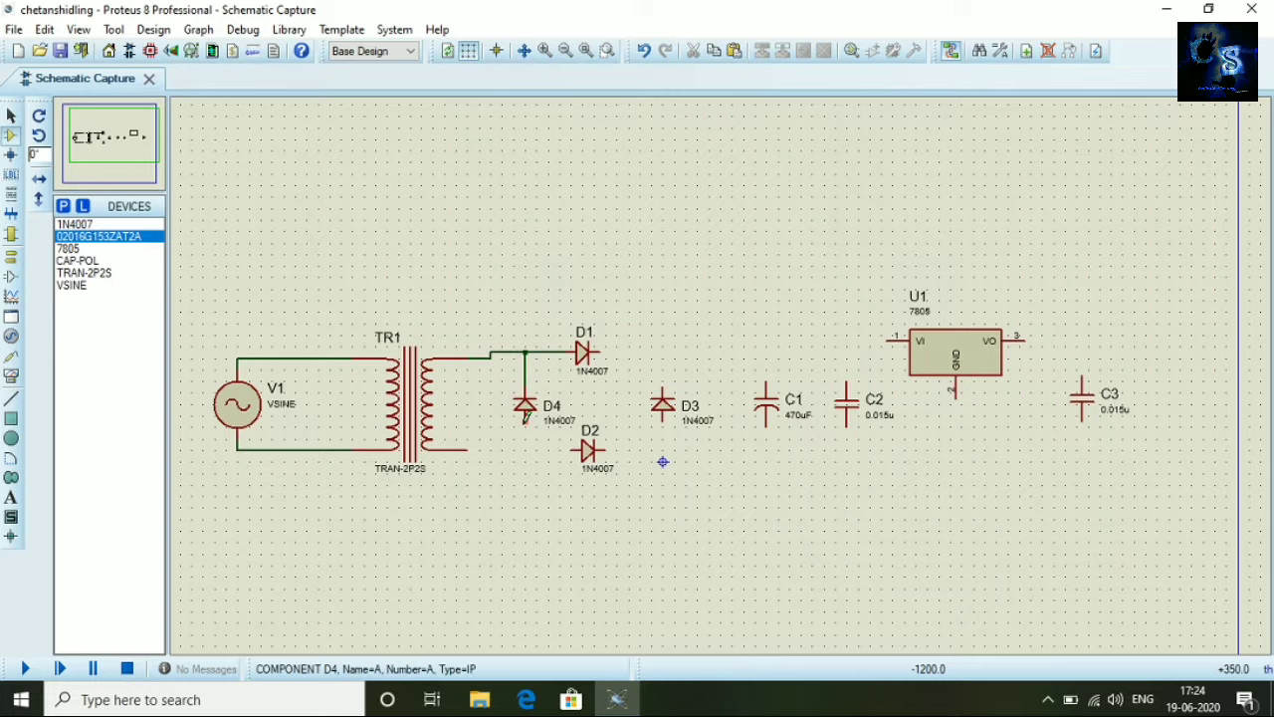
Wire the anode of D4 to the anode of D2, and the cathode of D1 to the cathode of D3
click(527, 419)
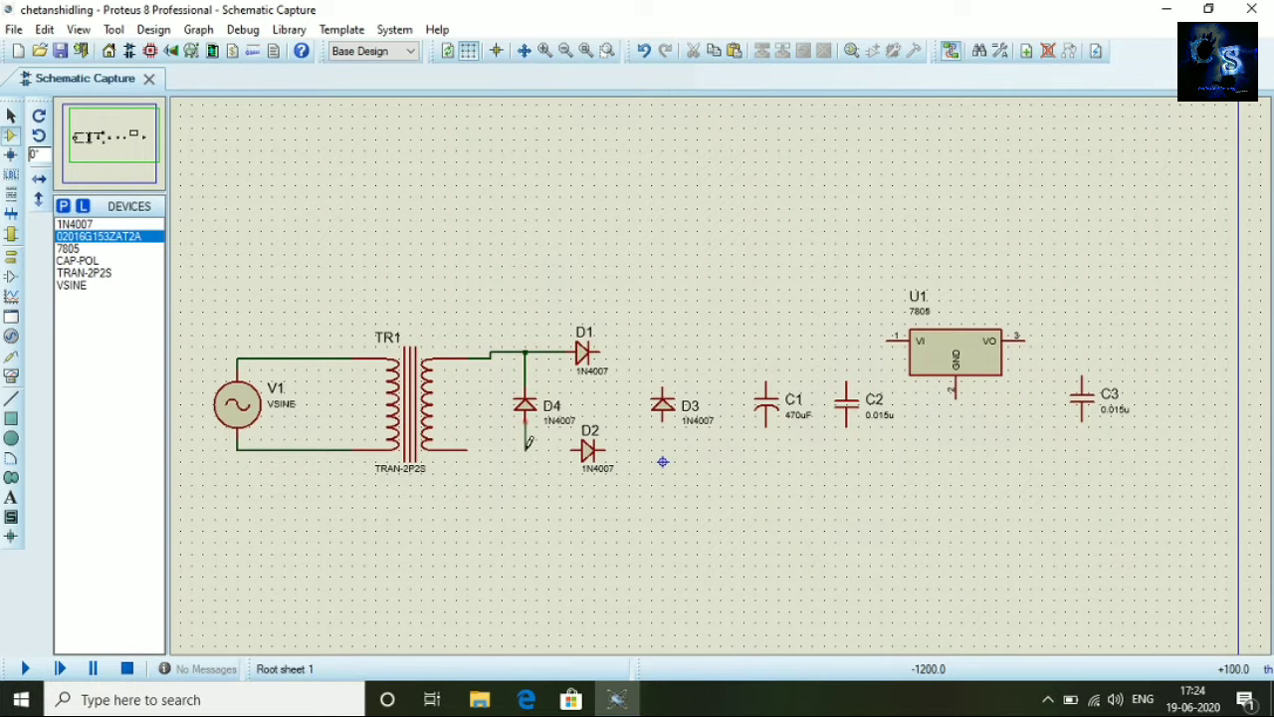
click(573, 449)
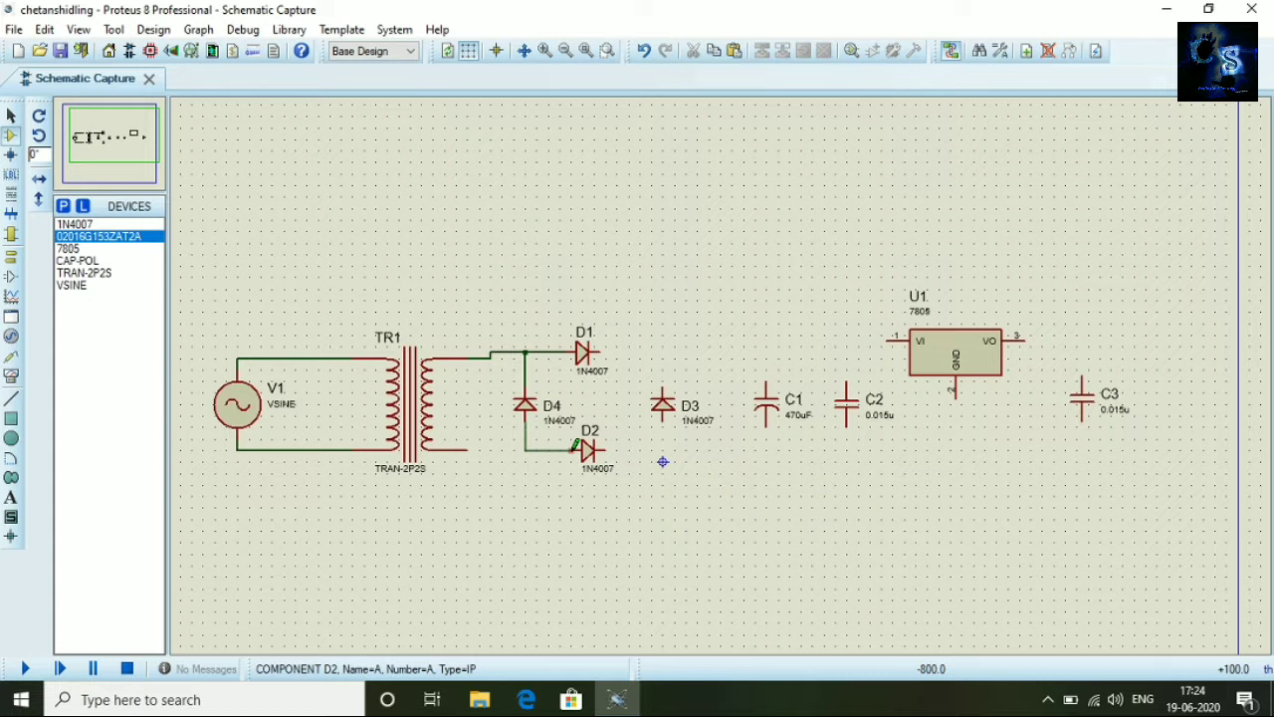
click(600, 351)
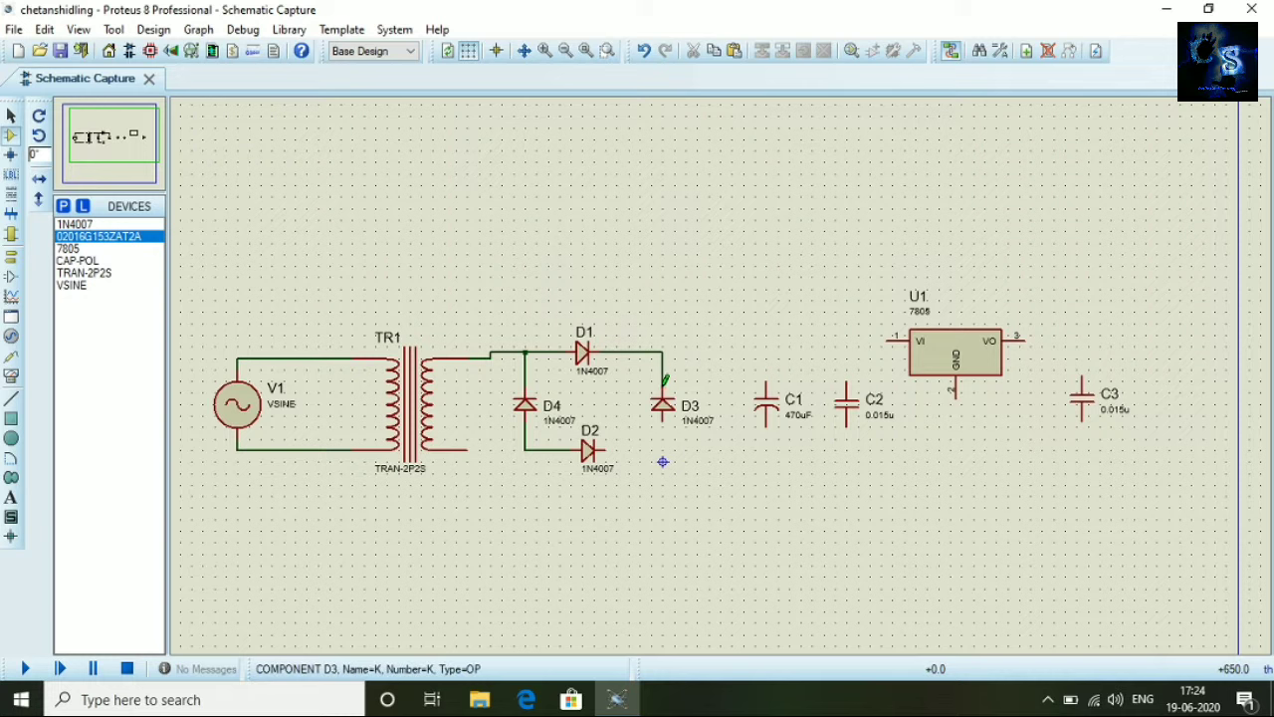
Wire the cathode of D2 to the anode of D3 and connect TR1's lower secondary terminal to that junction
click(662, 388)
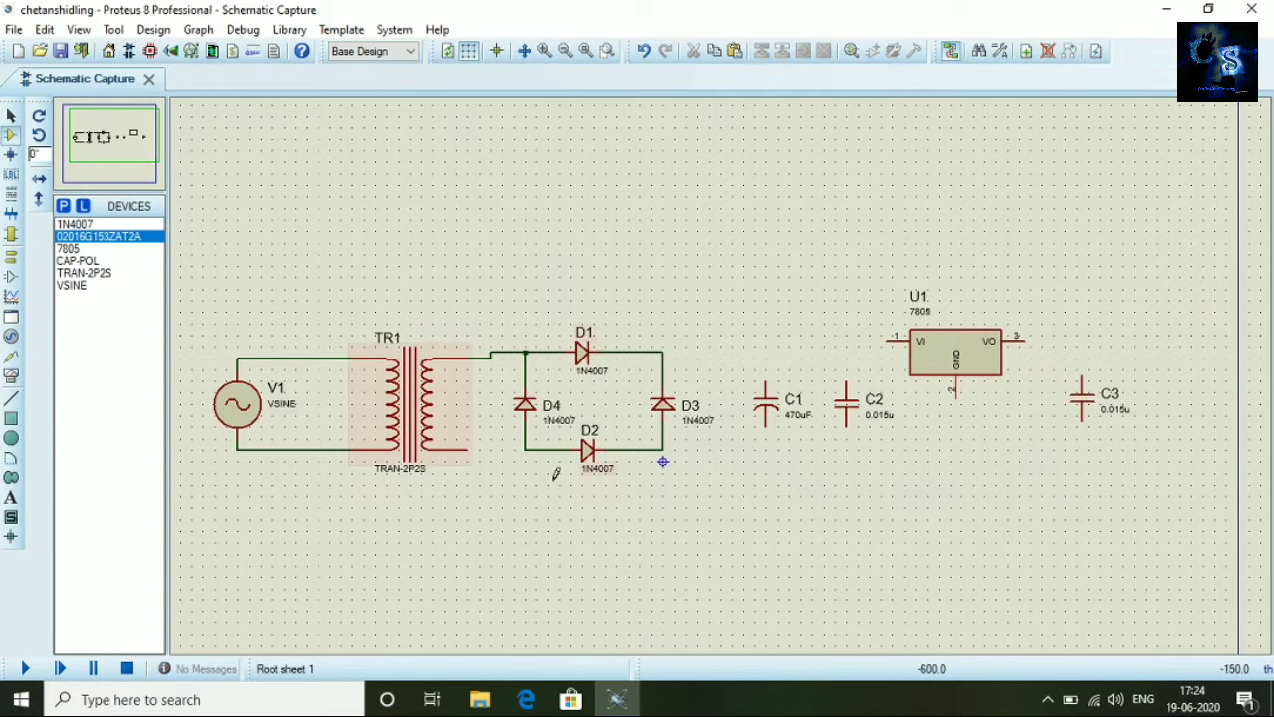
click(470, 451)
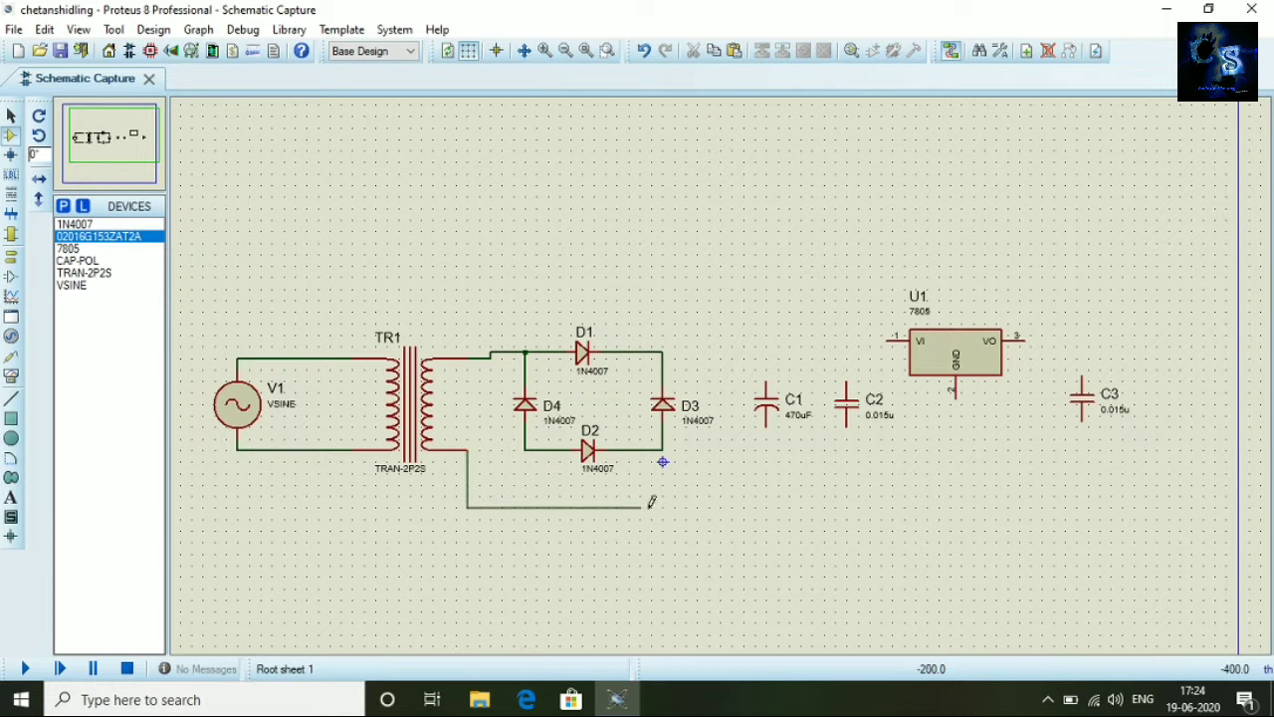
click(662, 458)
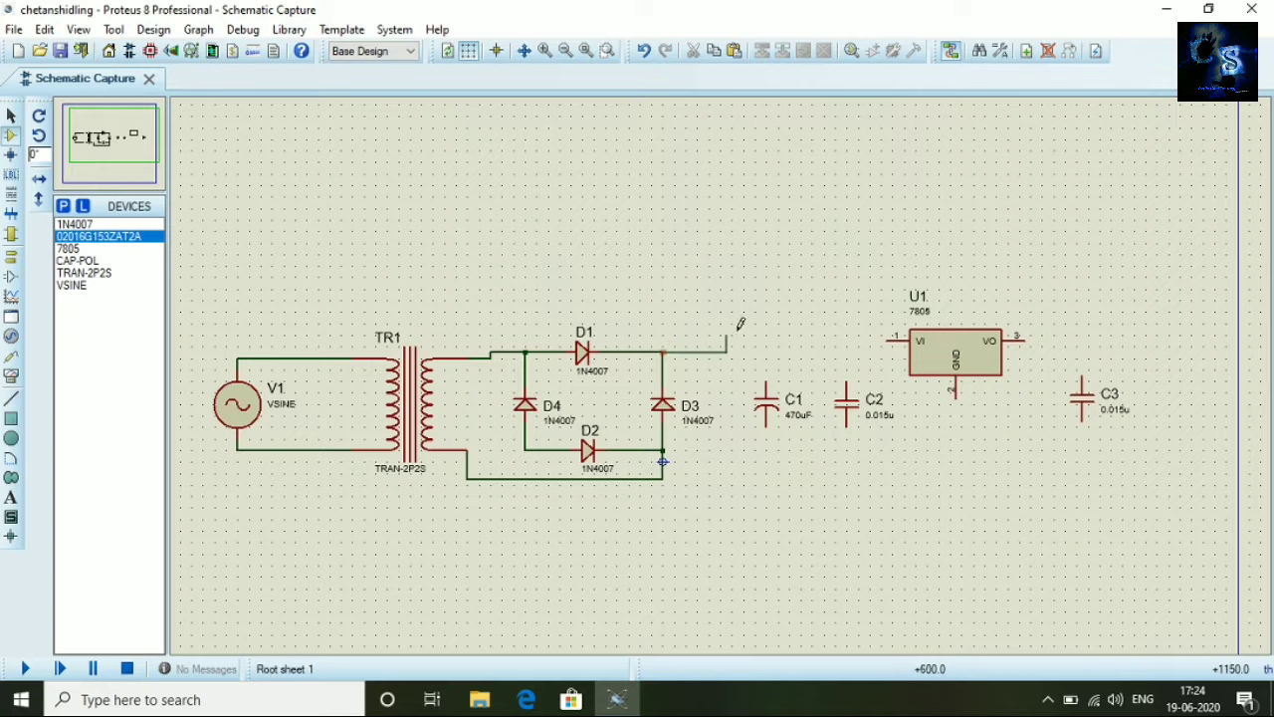
Wire the D1–D3 cathode junction to the 7805's VI pin and join the upper terminals of C1 and C2 to that wire
click(662, 337)
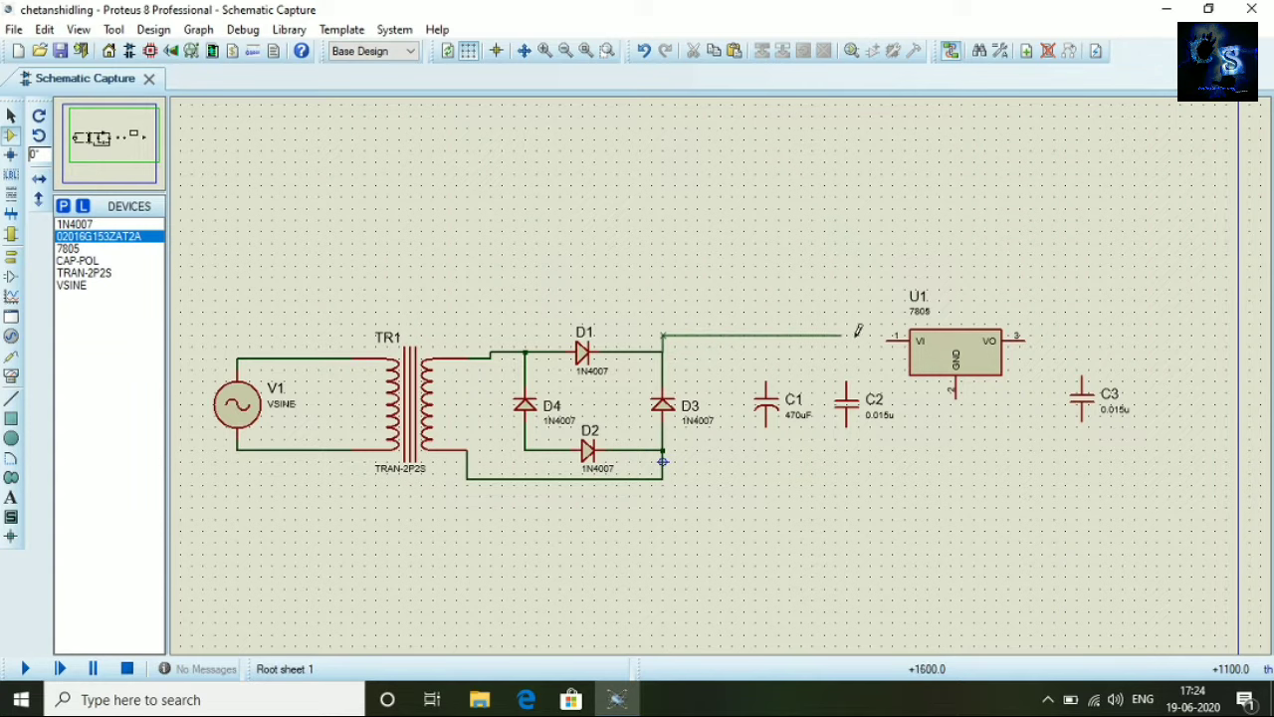
click(889, 339)
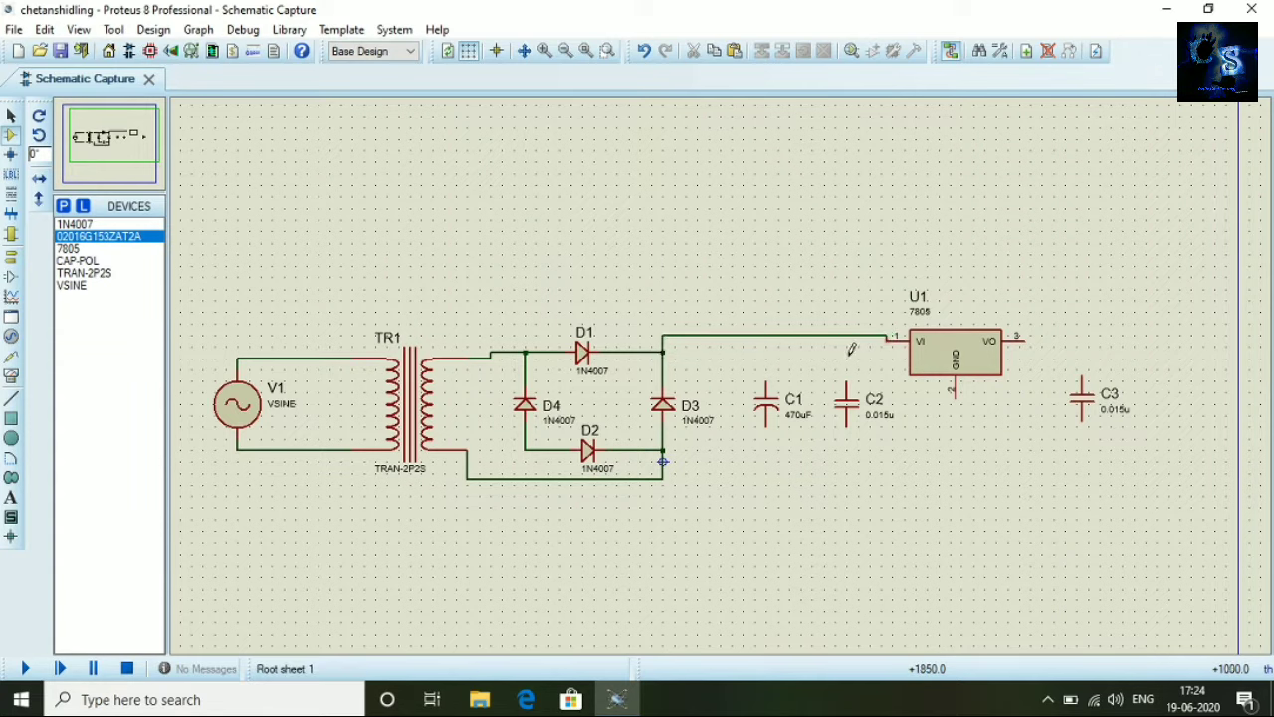
click(768, 382)
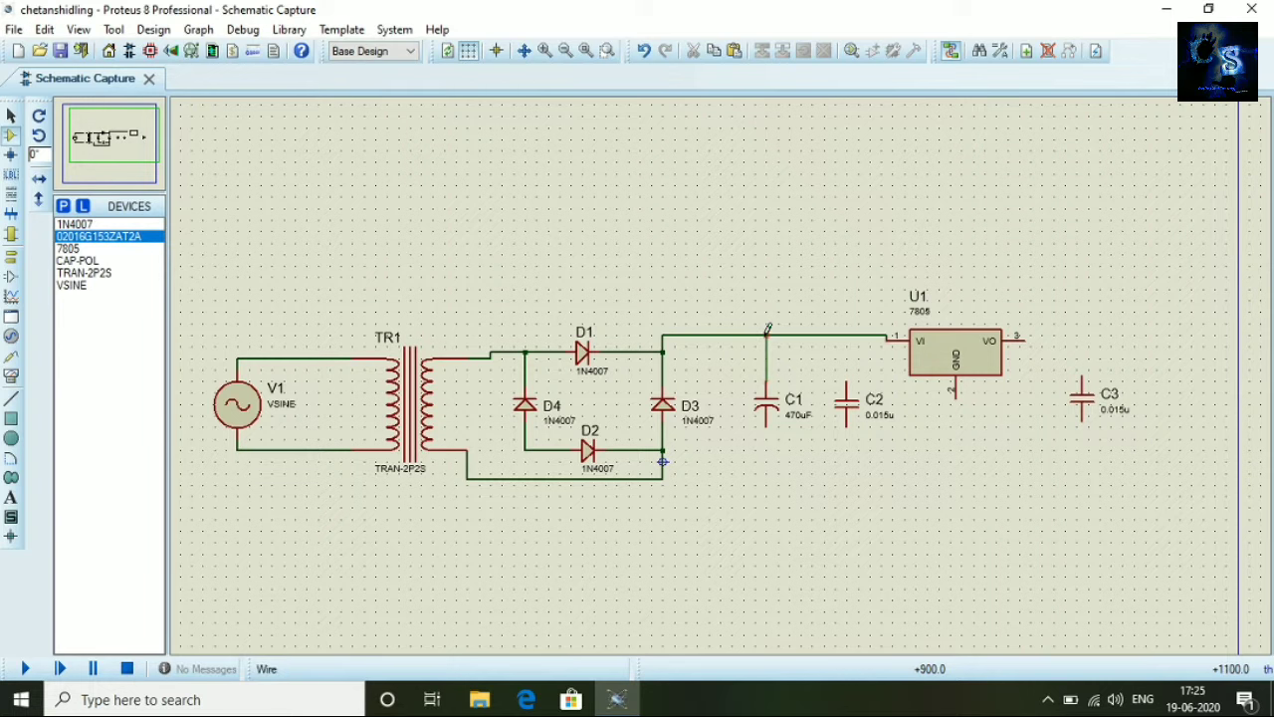
click(766, 336)
click(847, 376)
click(846, 337)
Wire the D4–D2 anode junction to C1's lower terminal and join C2's lower terminal to that wire
click(665, 462)
click(528, 448)
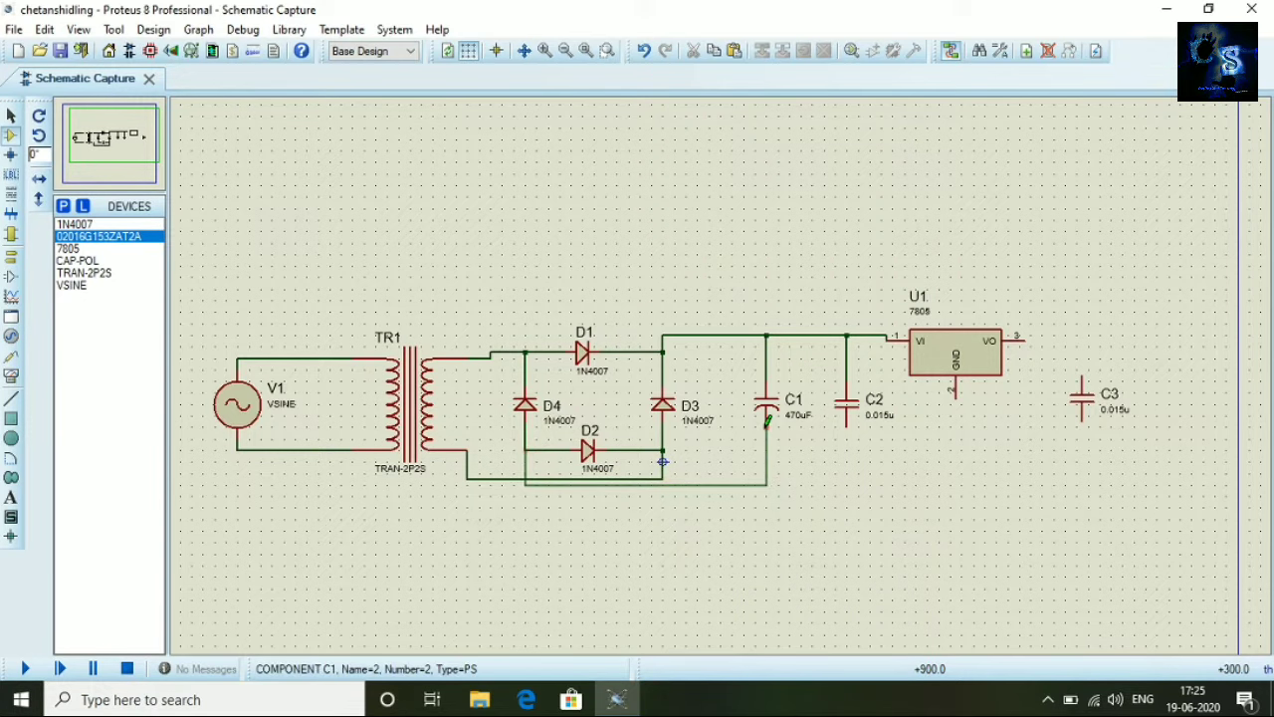
click(767, 479)
click(843, 423)
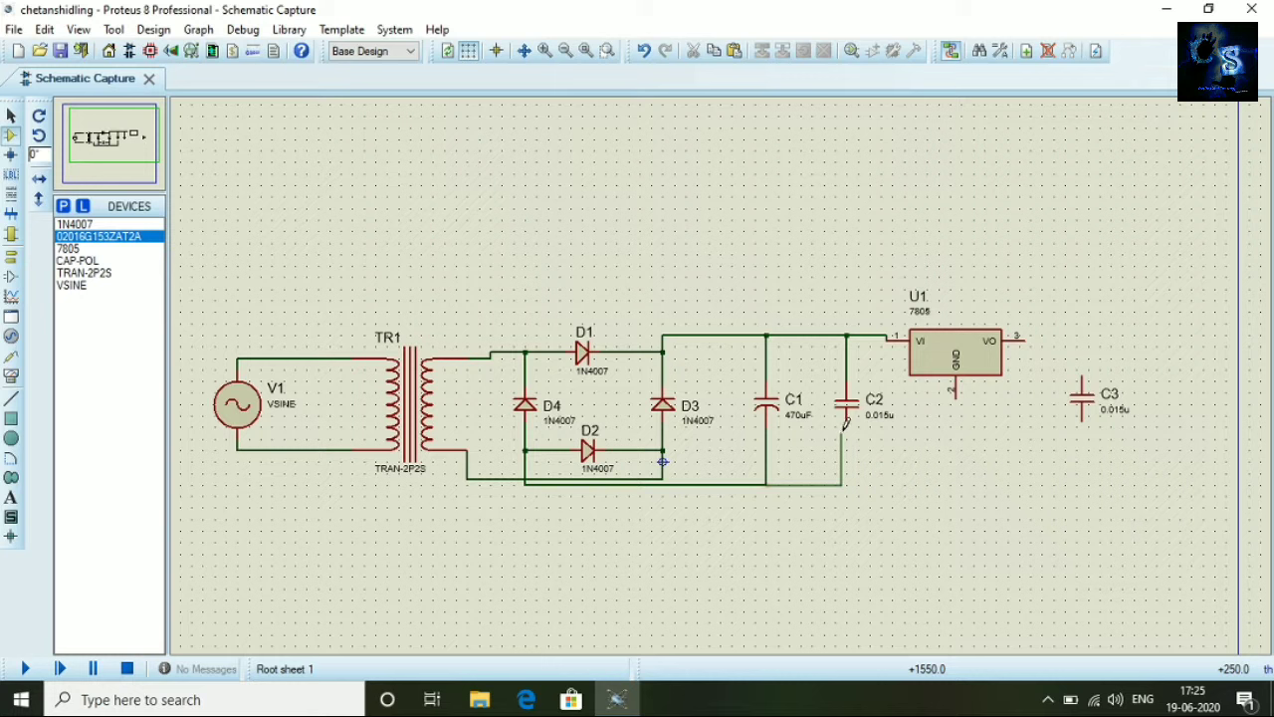
click(846, 484)
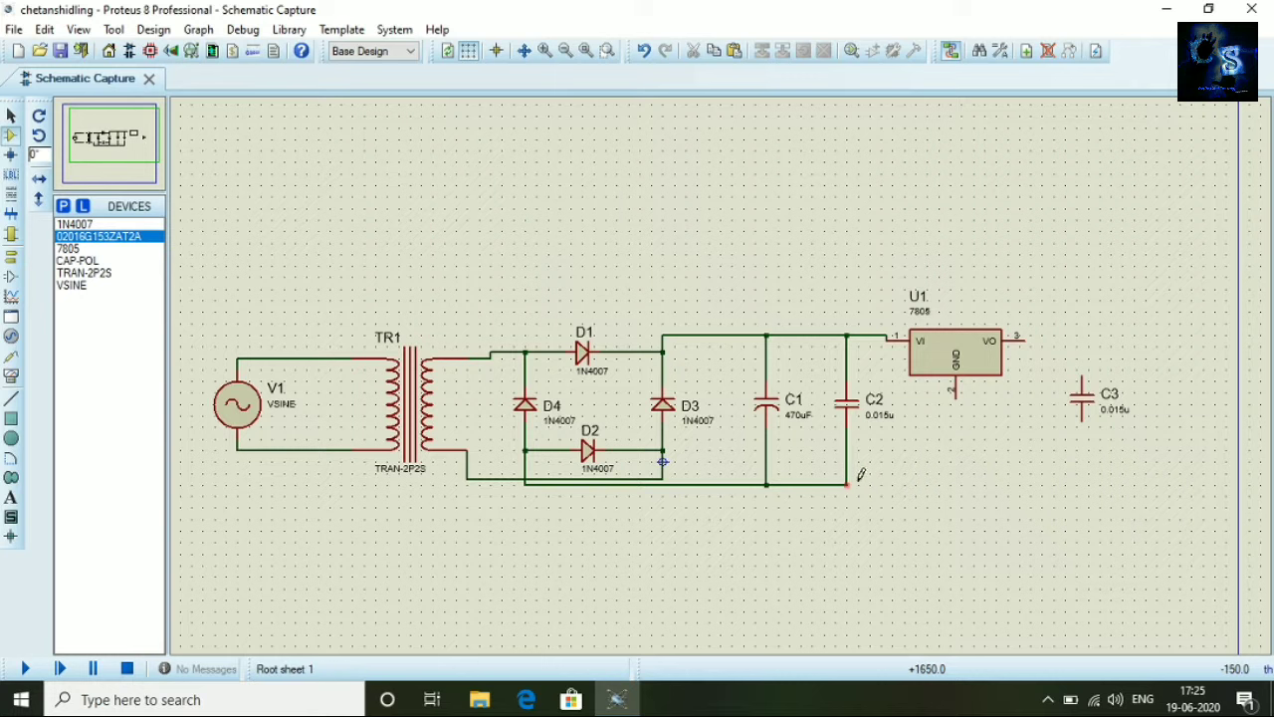
Join C3's lower terminal and the 7805's GND pin to the negative rail, and wire the VO pin to C3's upper terminal
click(1082, 418)
click(956, 379)
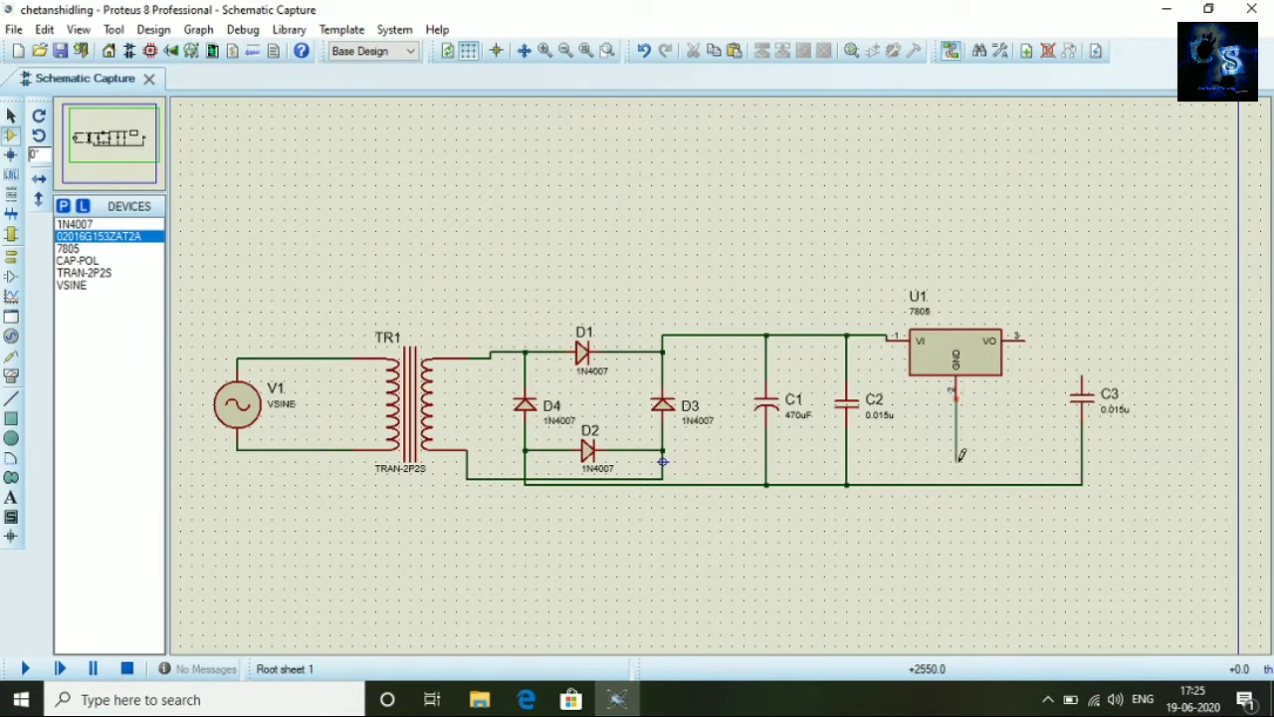
click(955, 484)
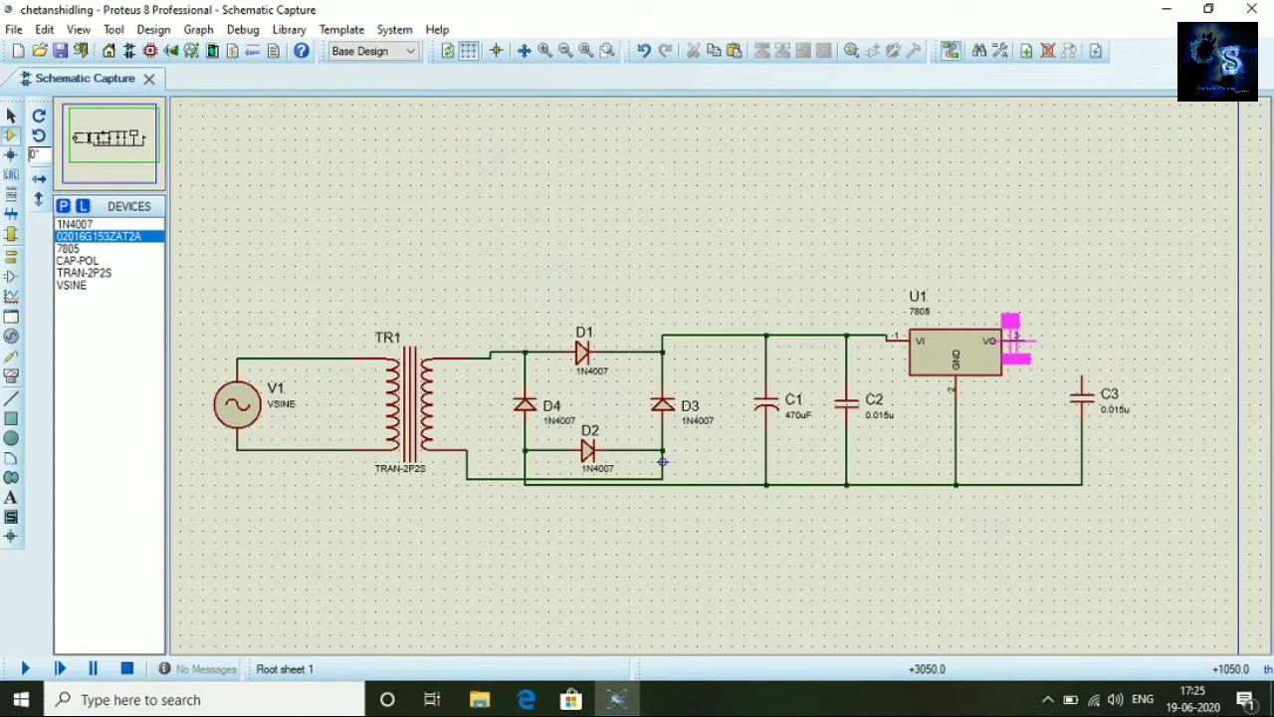
click(1029, 340)
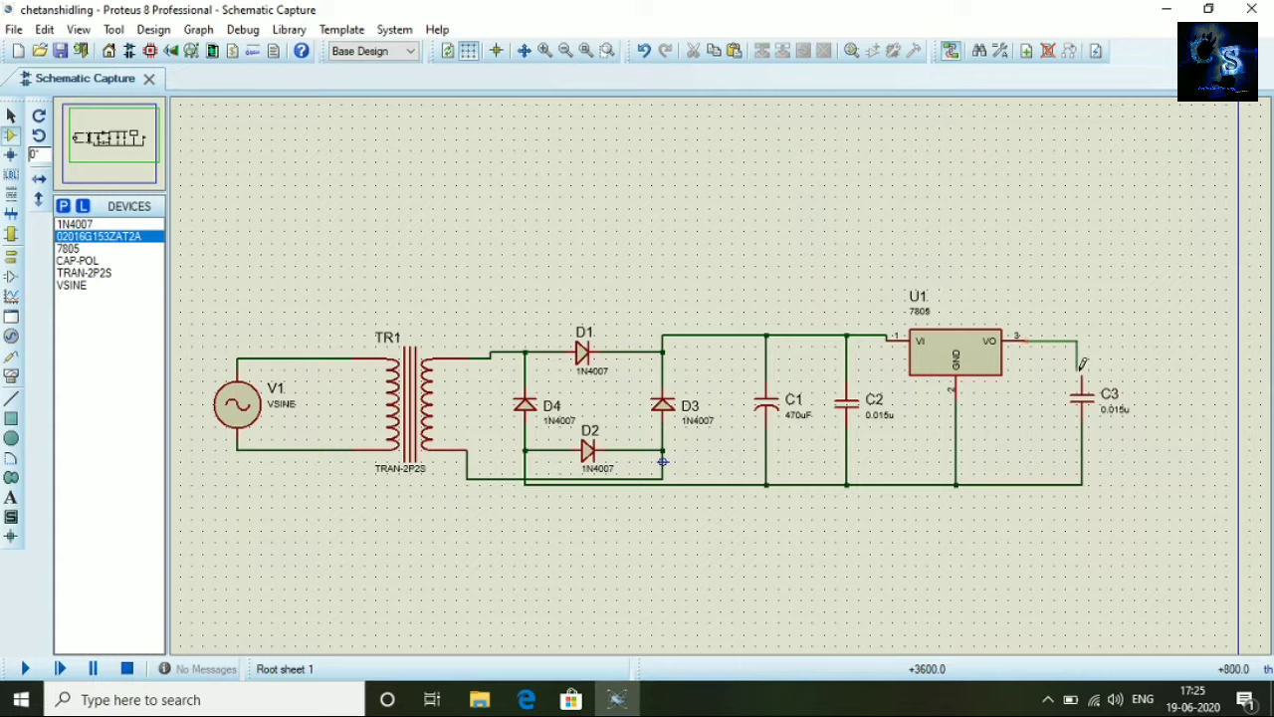
click(1082, 376)
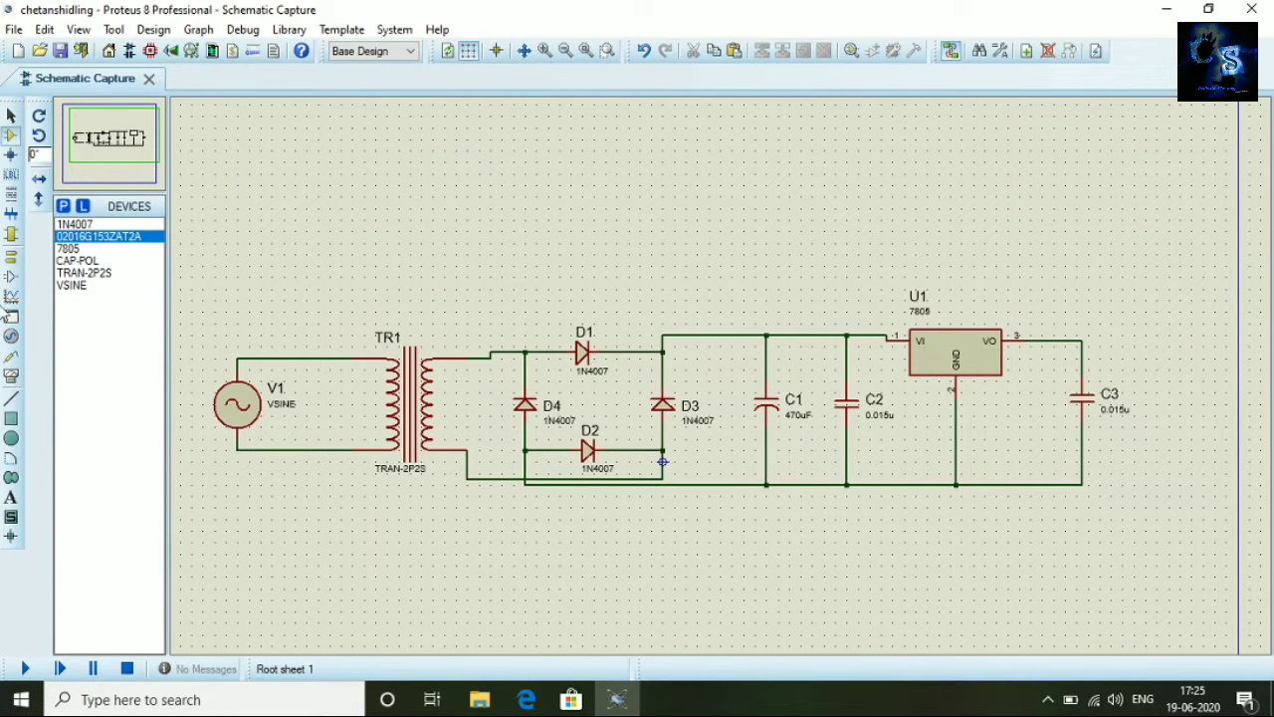
Place a DC voltmeter to the right of C3 and wire its positive and negative terminals across the capacitor
click(10, 375)
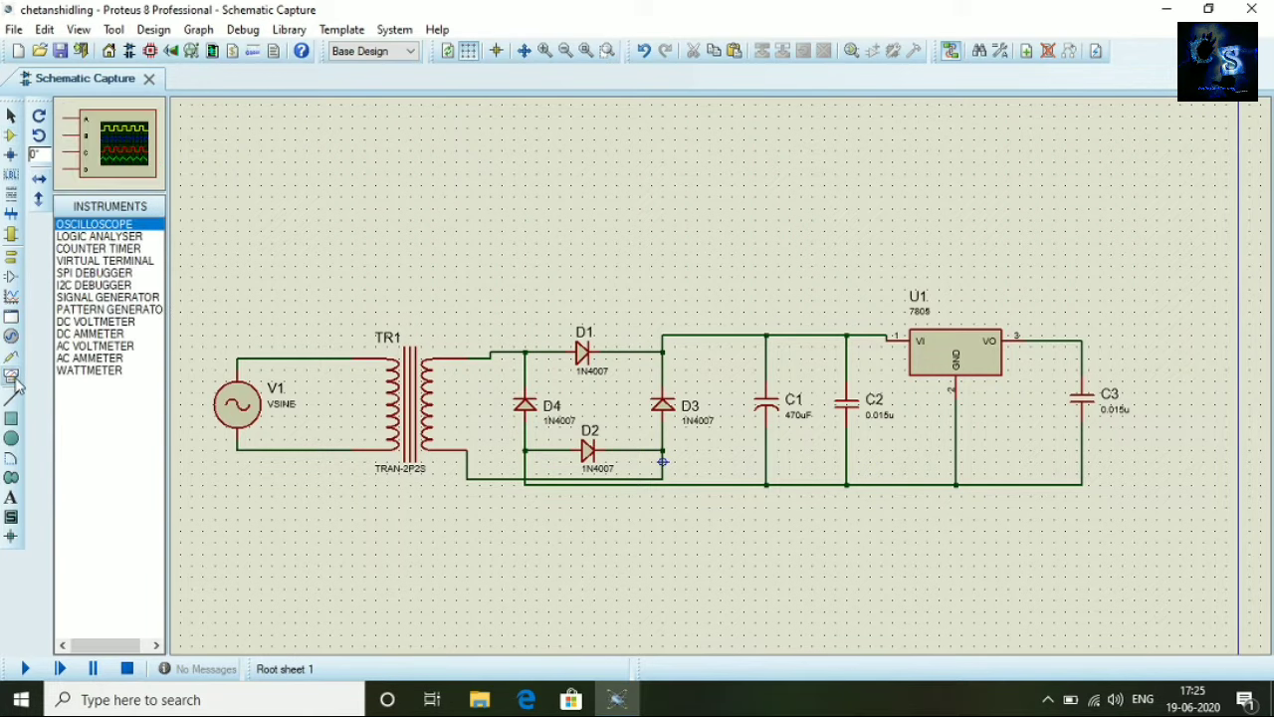
click(107, 323)
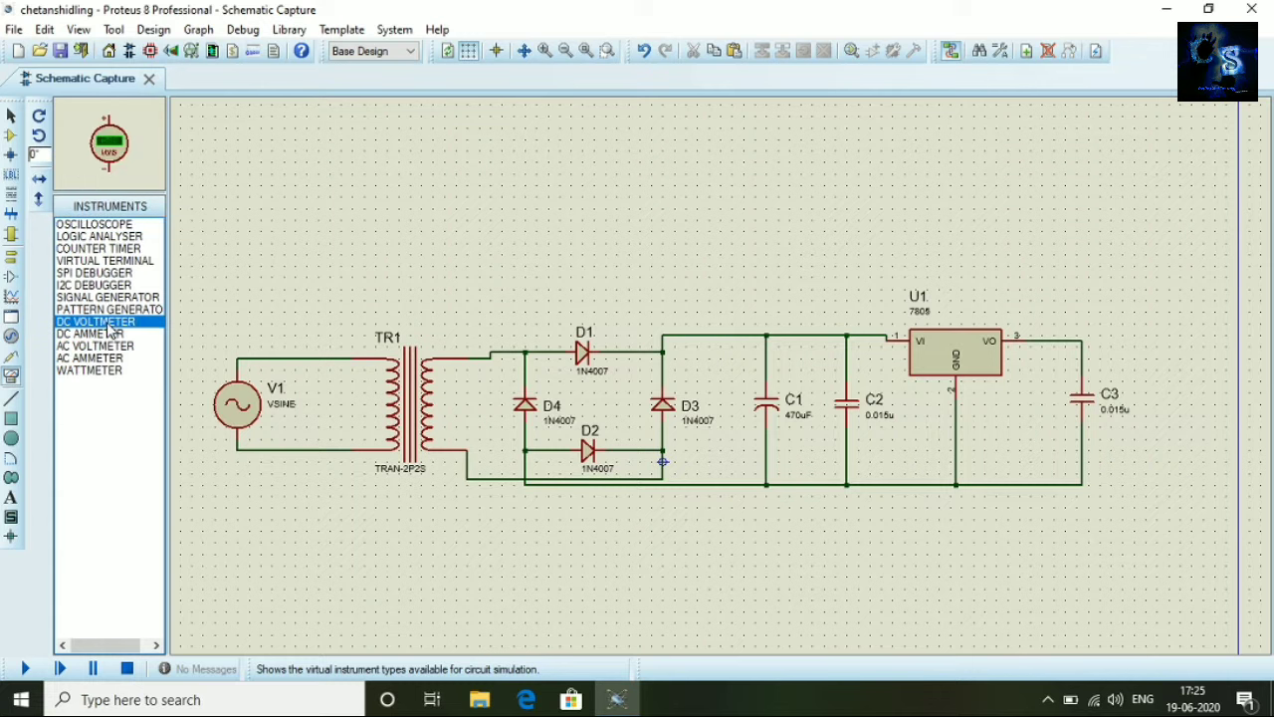
click(1163, 406)
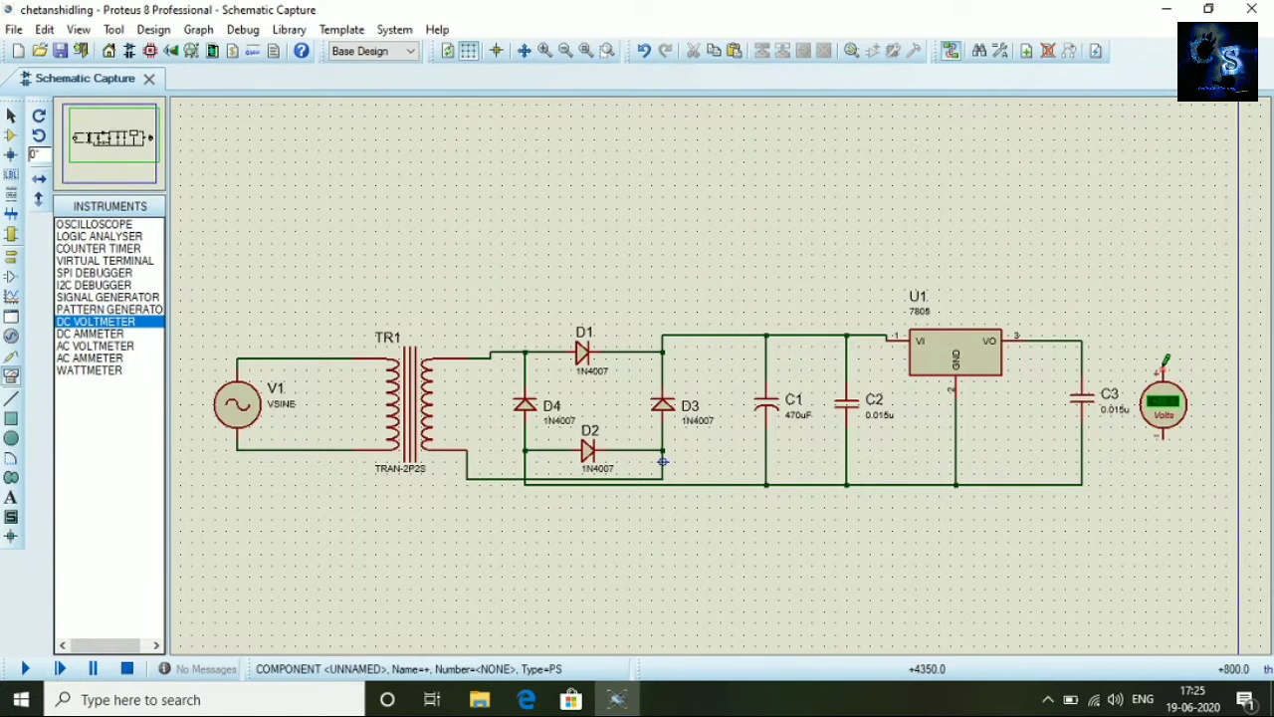
click(1080, 339)
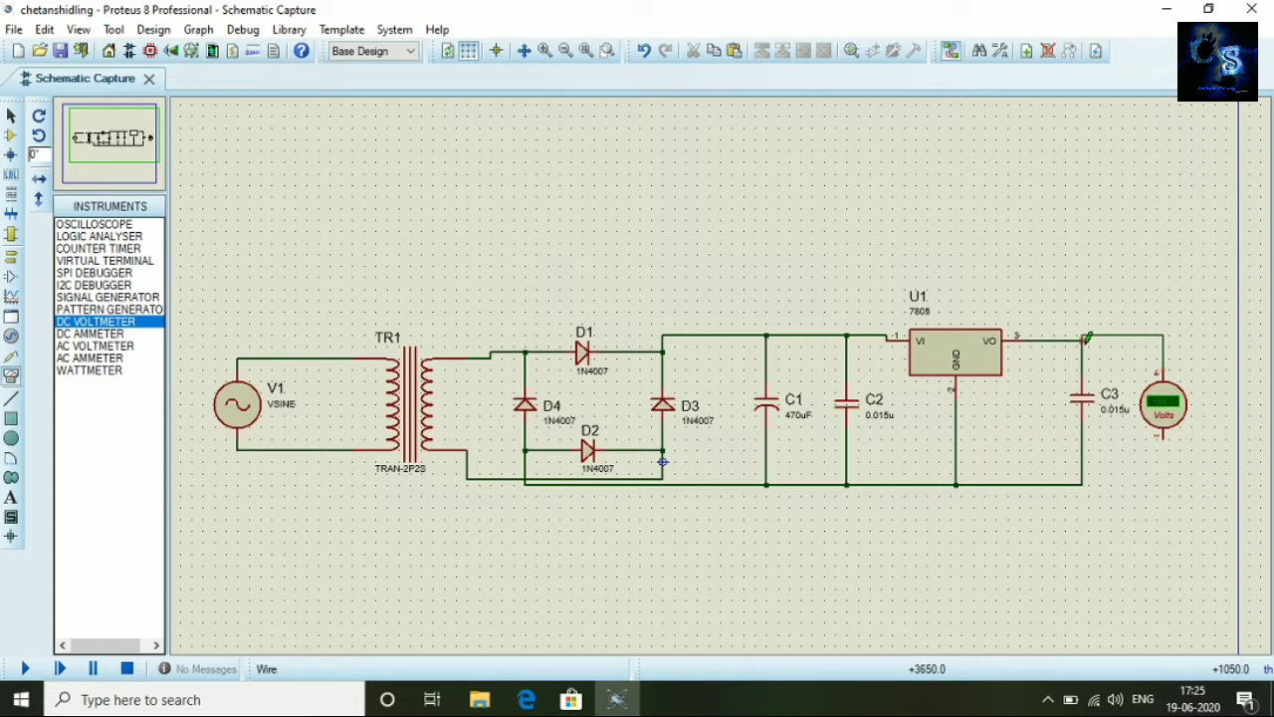
click(1160, 444)
click(1082, 485)
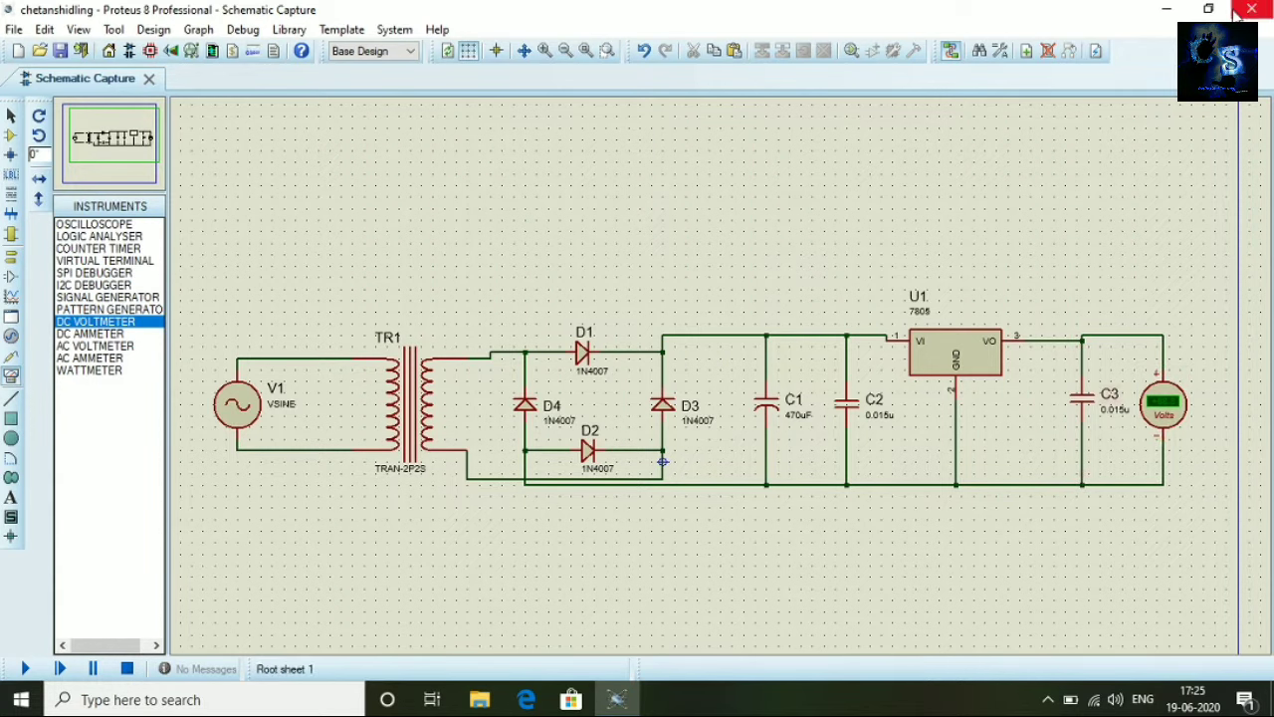
Set the amplitude of source V1 to 230v and its frequency to 50hz
double_click(234, 416)
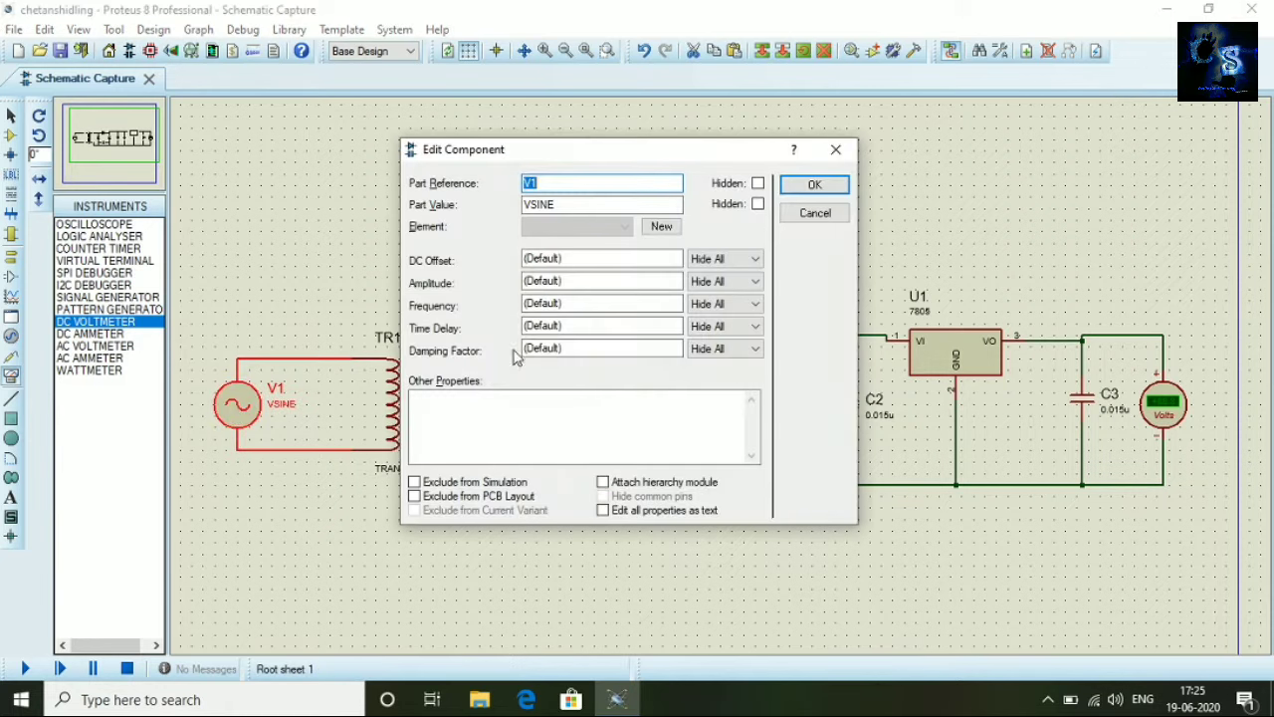
double_click(568, 282)
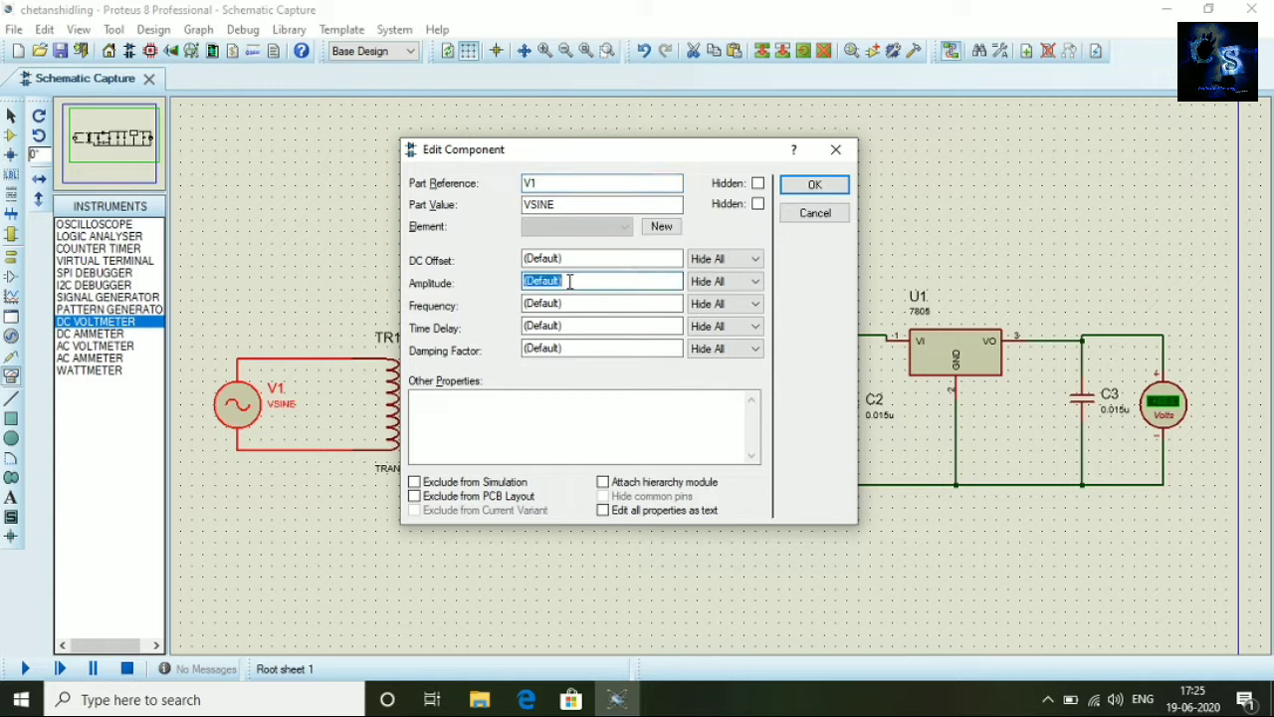
text(230v)
double_click(605, 303)
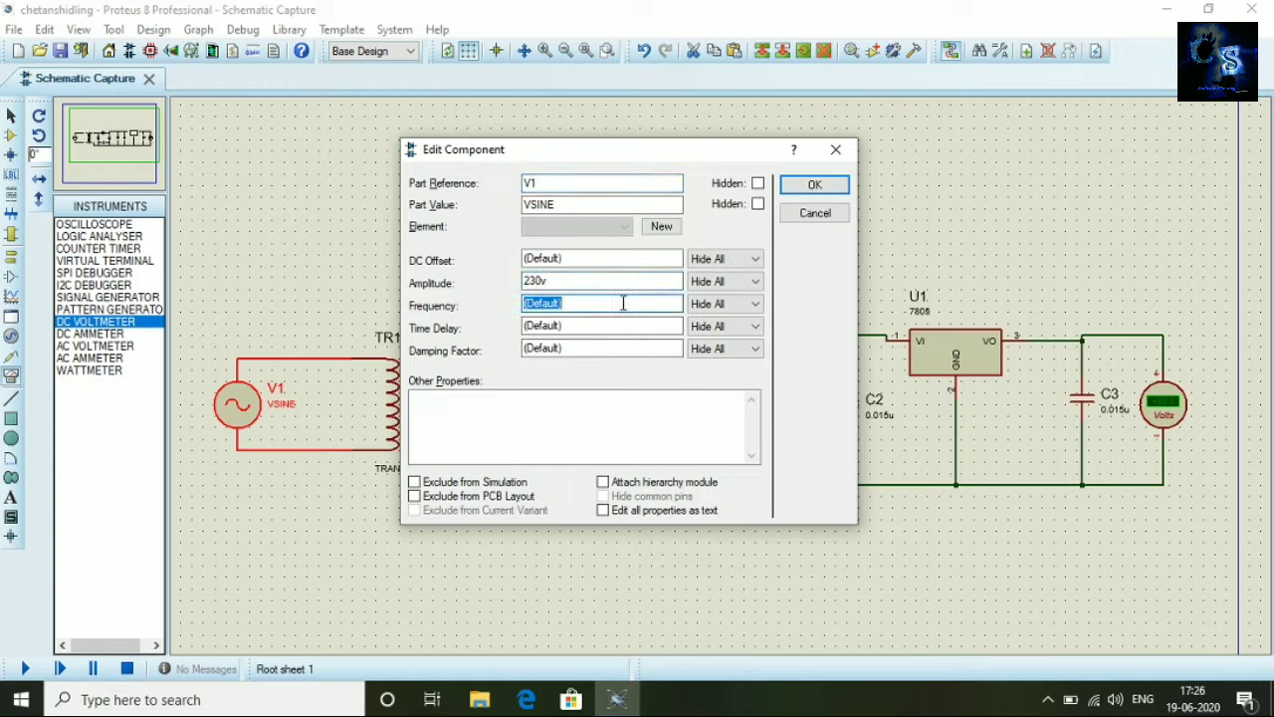
text(50hz)
click(814, 185)
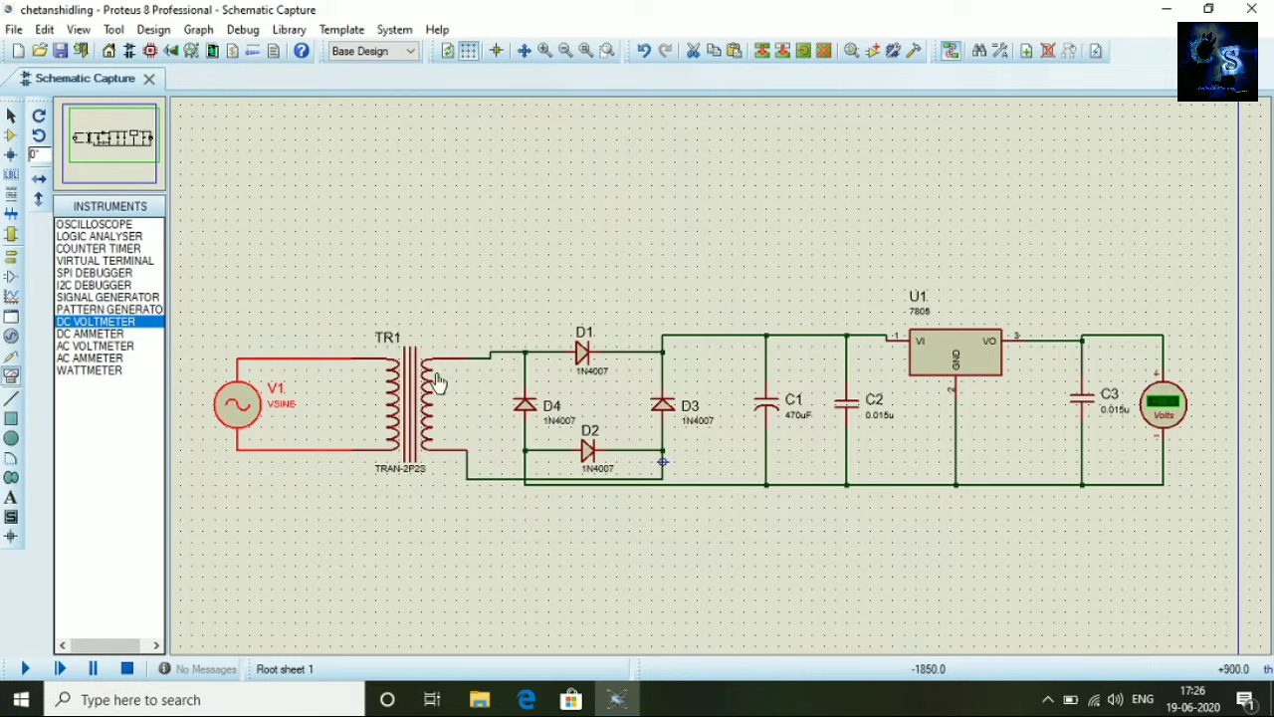
Review the inductance and DC resistance properties of transformer TR1
double_click(413, 430)
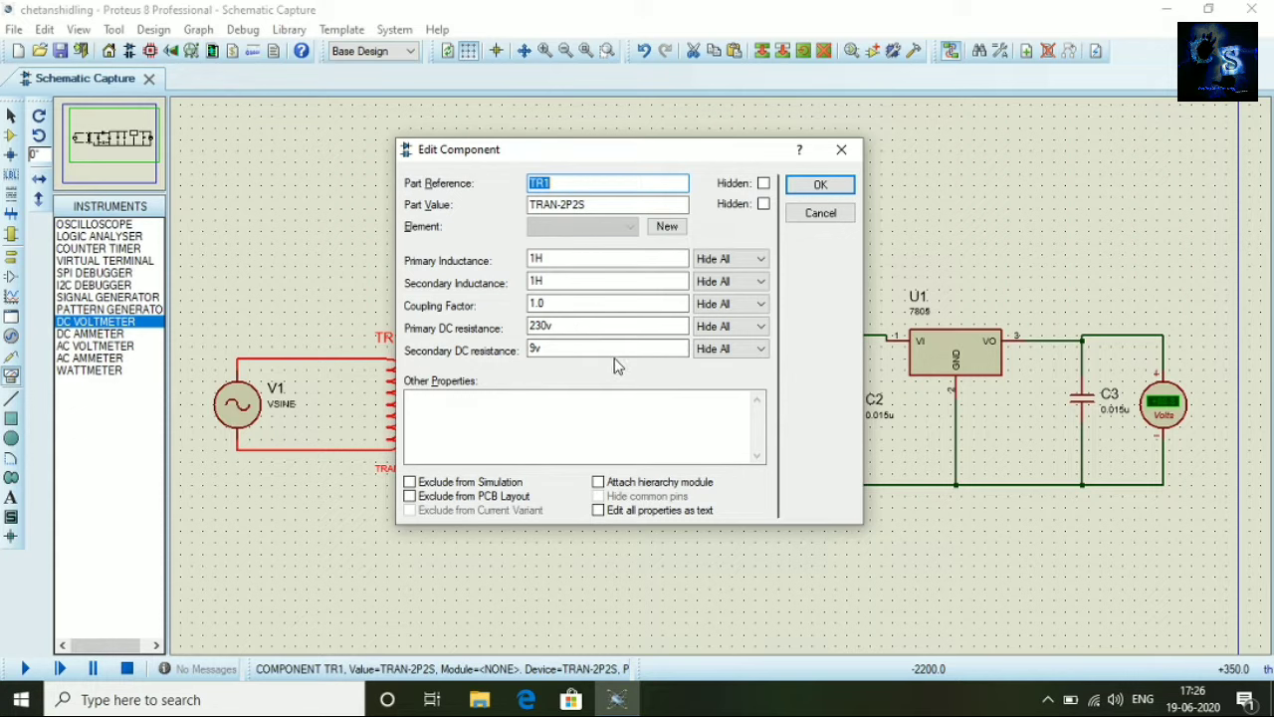
click(822, 188)
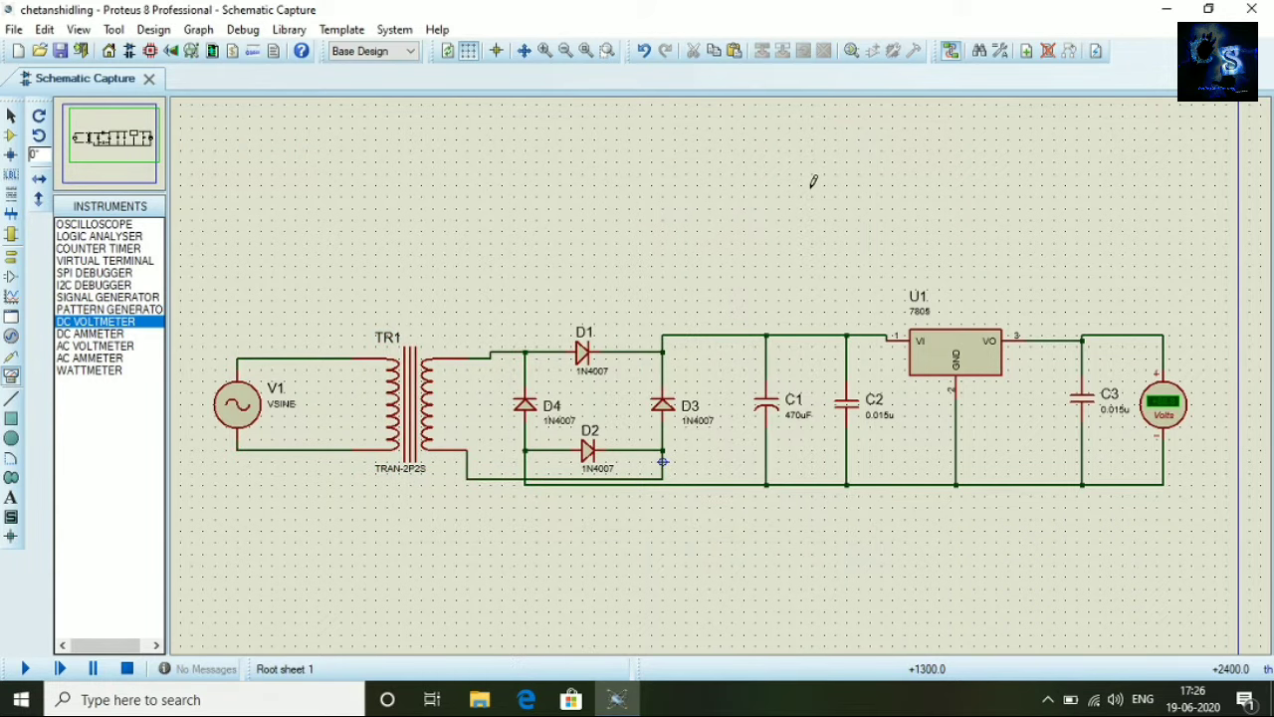
Run the simulation, examine the output voltage on the DC voltmeter, and stop the simulation
click(24, 669)
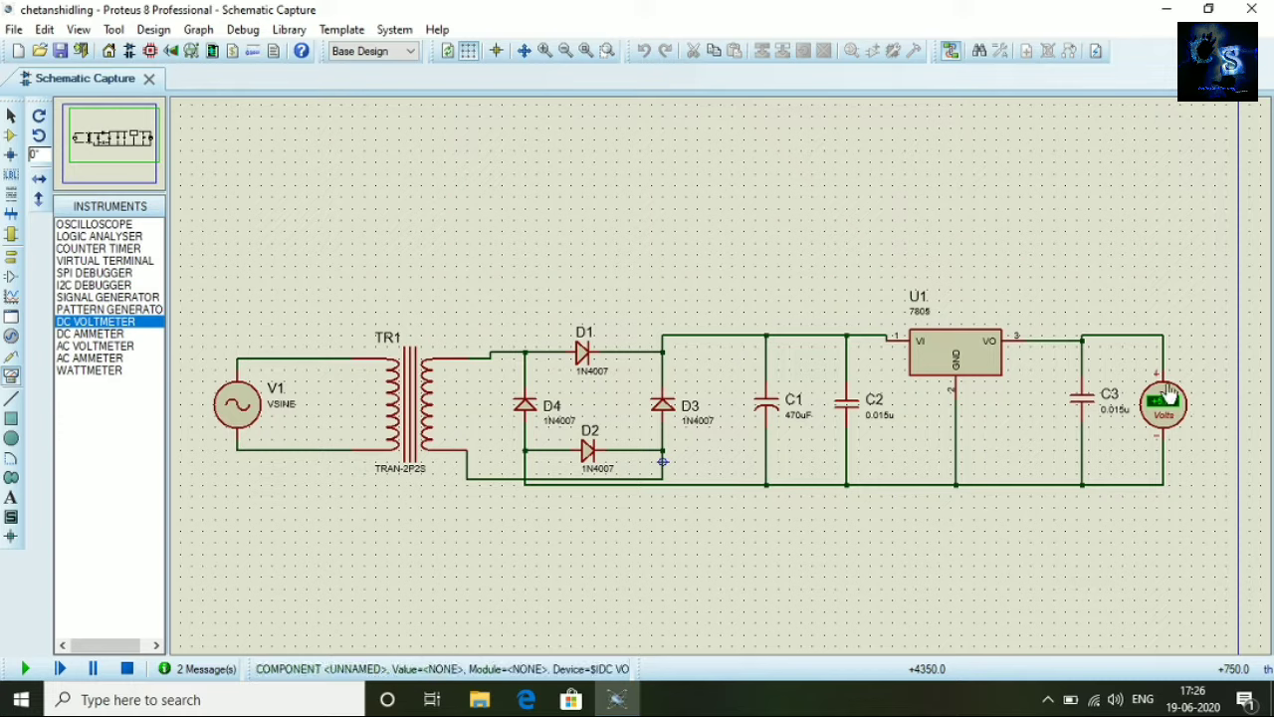
scroll(724, 369, up, 1)
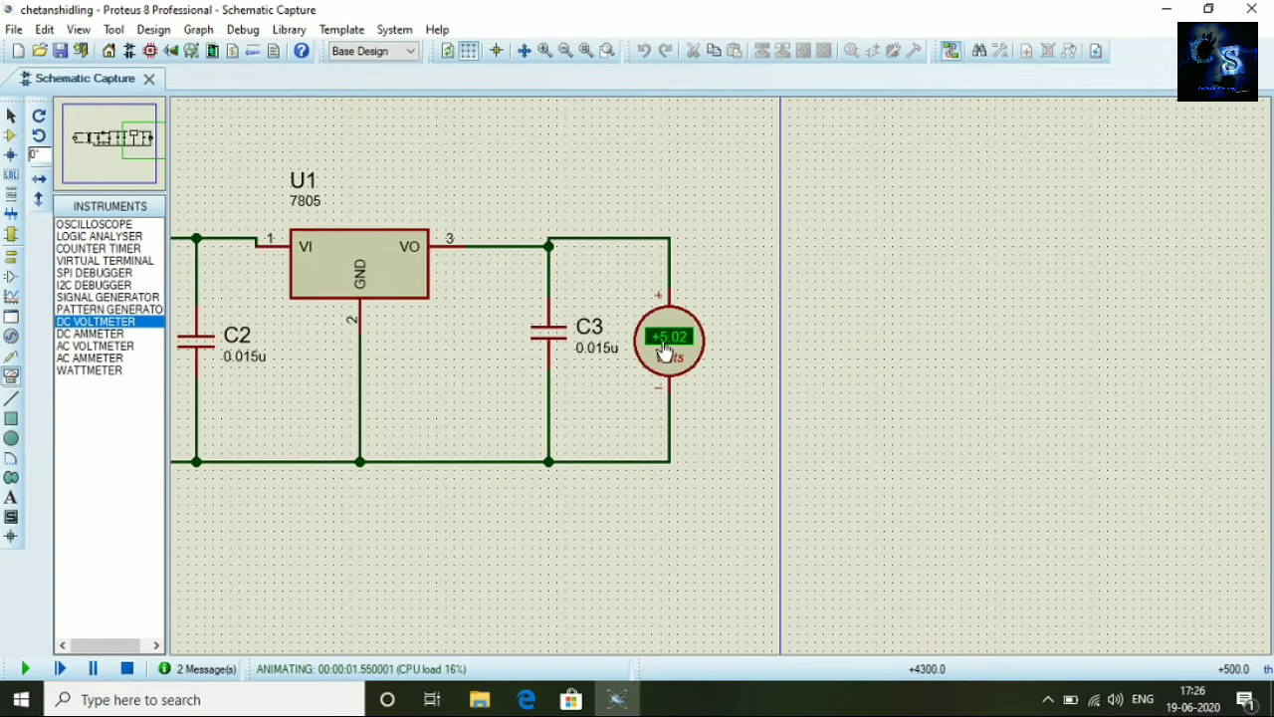
scroll(673, 356, down, 2)
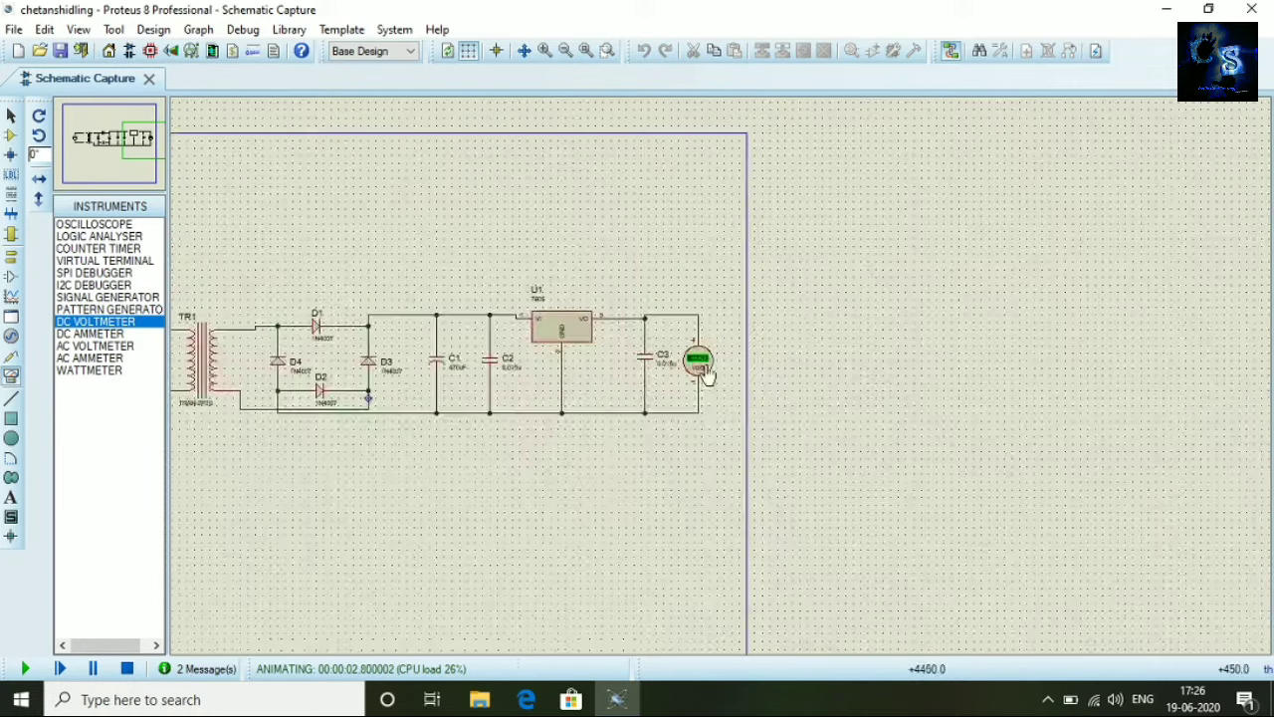
drag(410, 445, 555, 476)
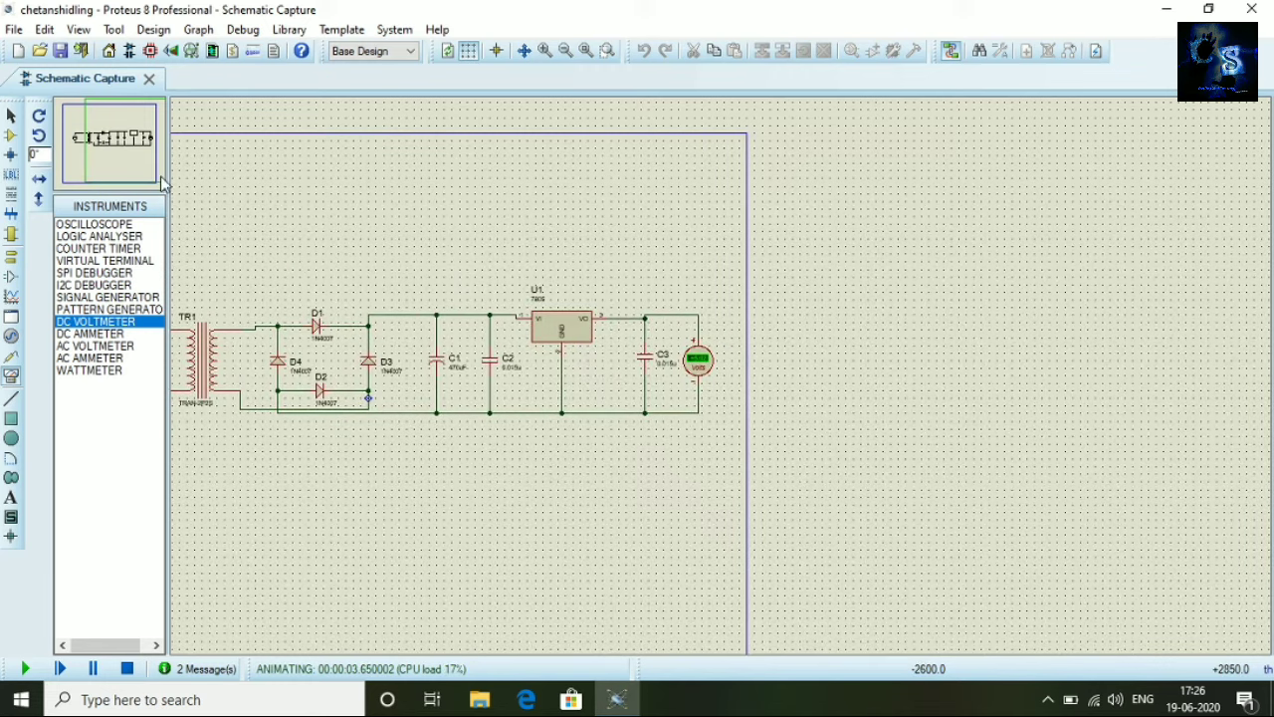
click(118, 144)
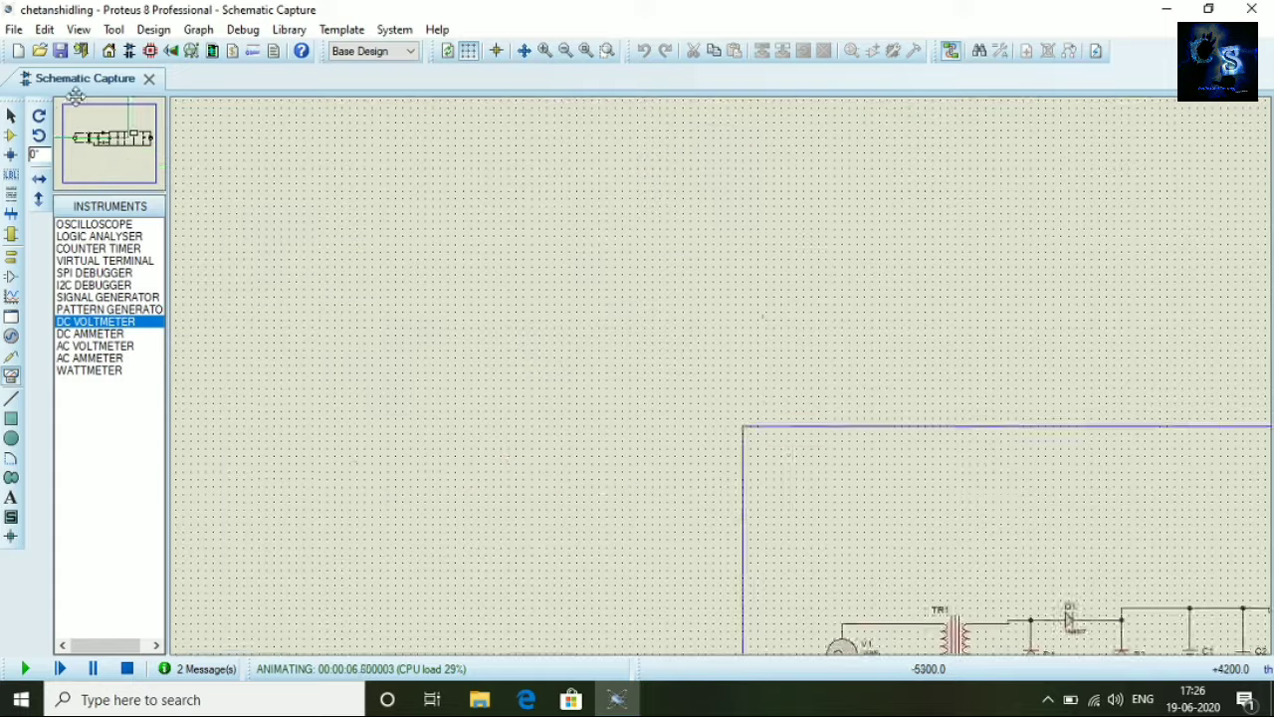
click(104, 139)
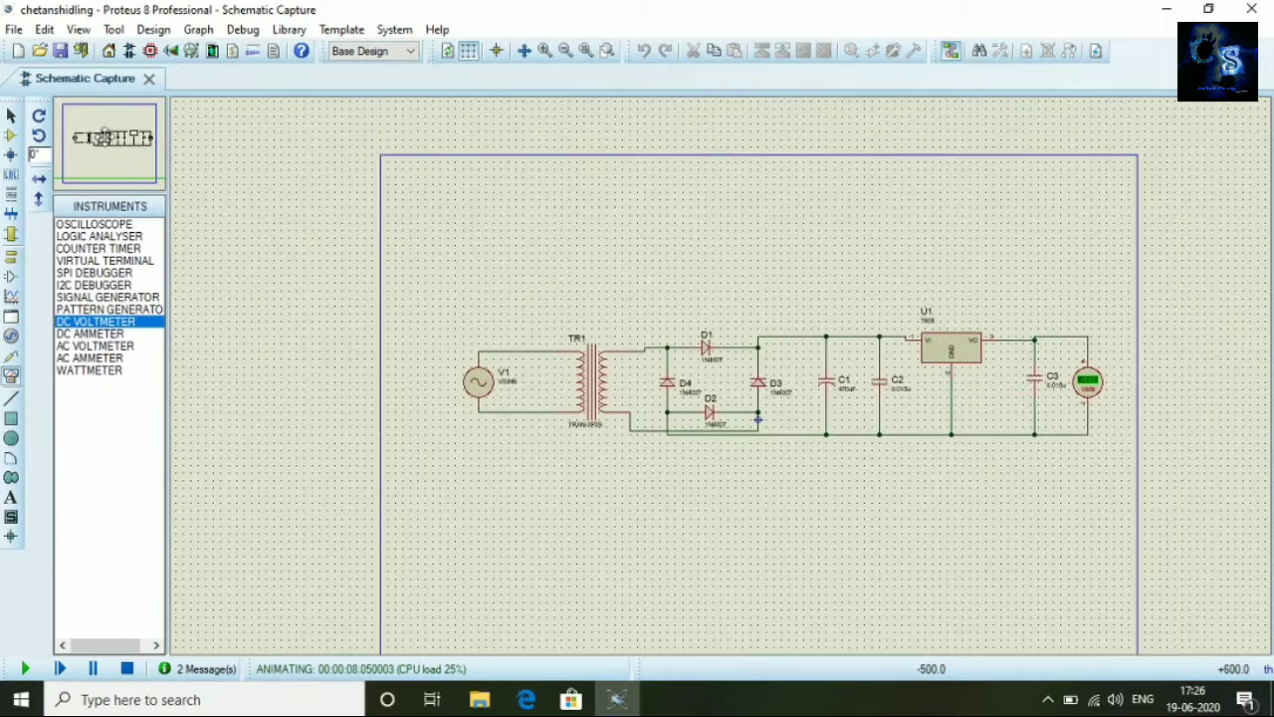
scroll(754, 348, up, 1)
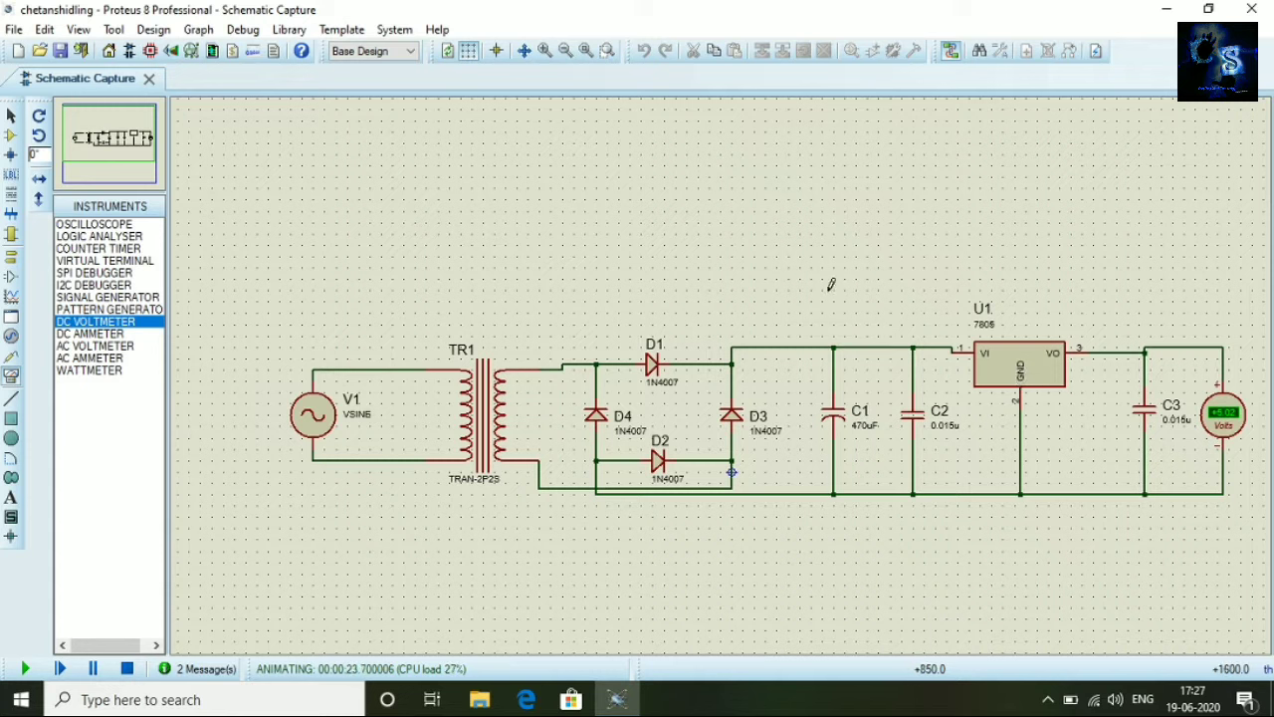
click(127, 669)
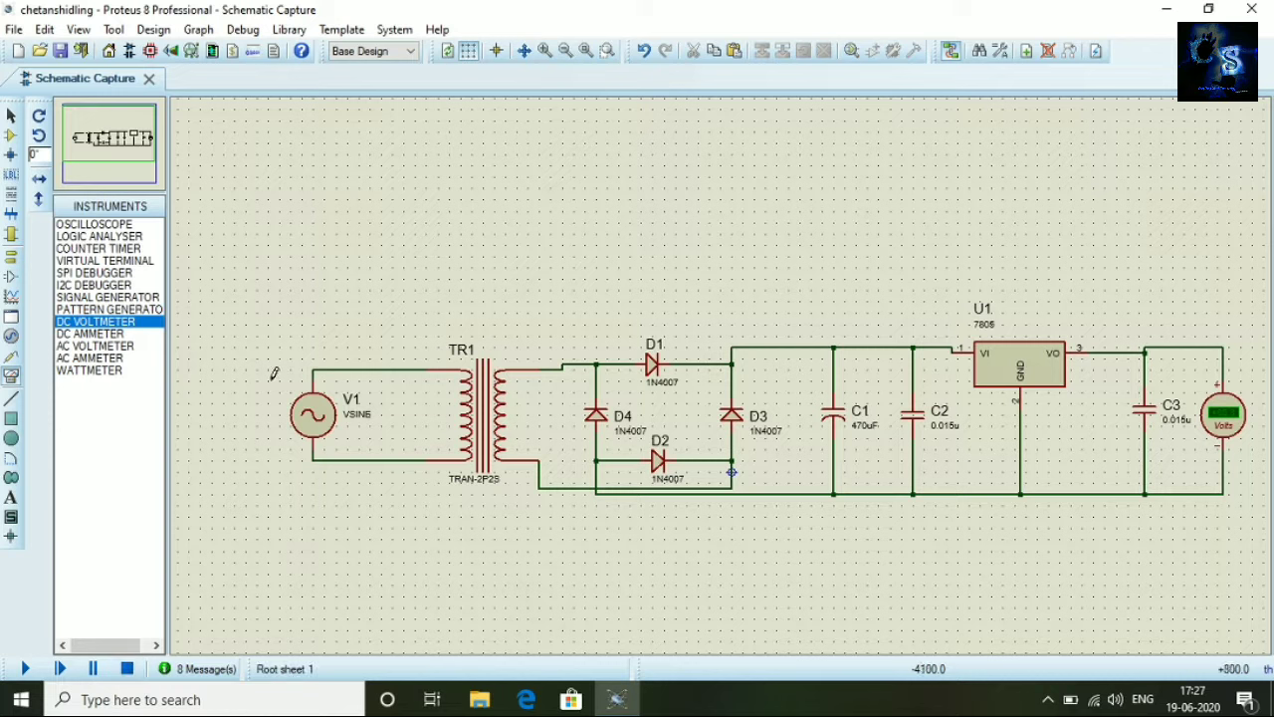
Delete the VSINE source V1 and the transformer TR1 from the schematic
click(324, 445)
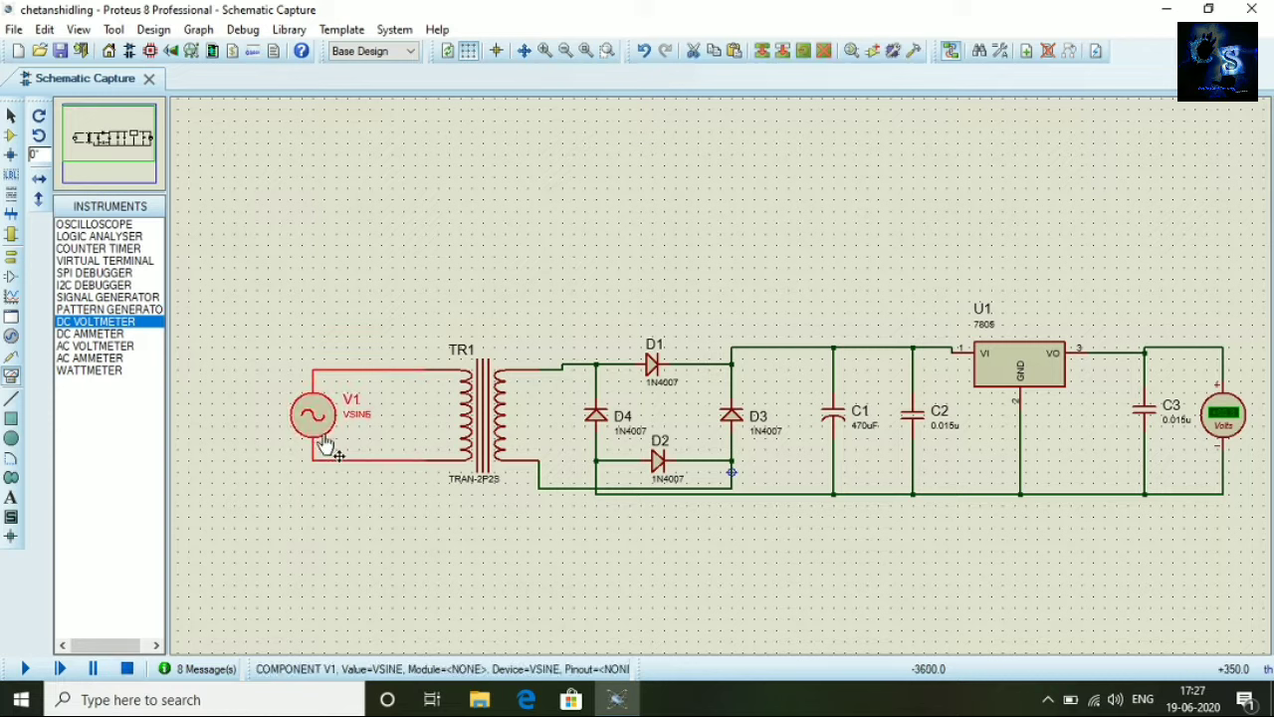
key(Delete)
click(475, 433)
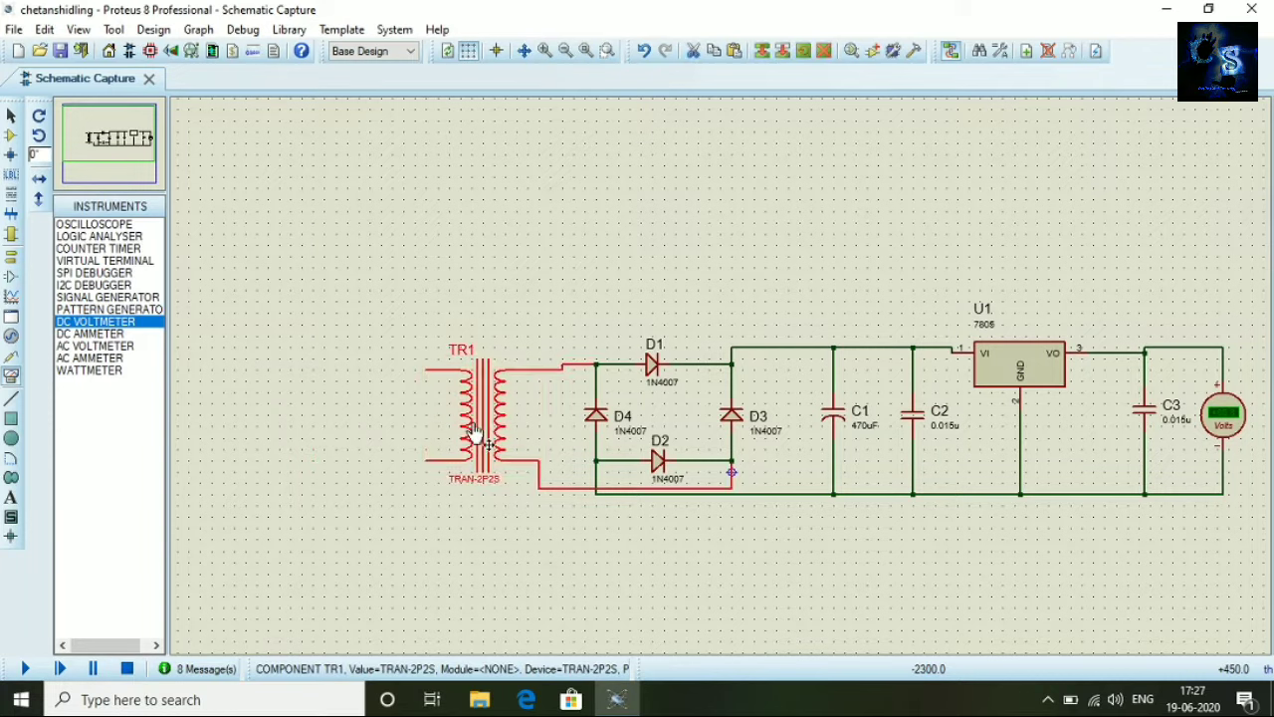
key(Delete)
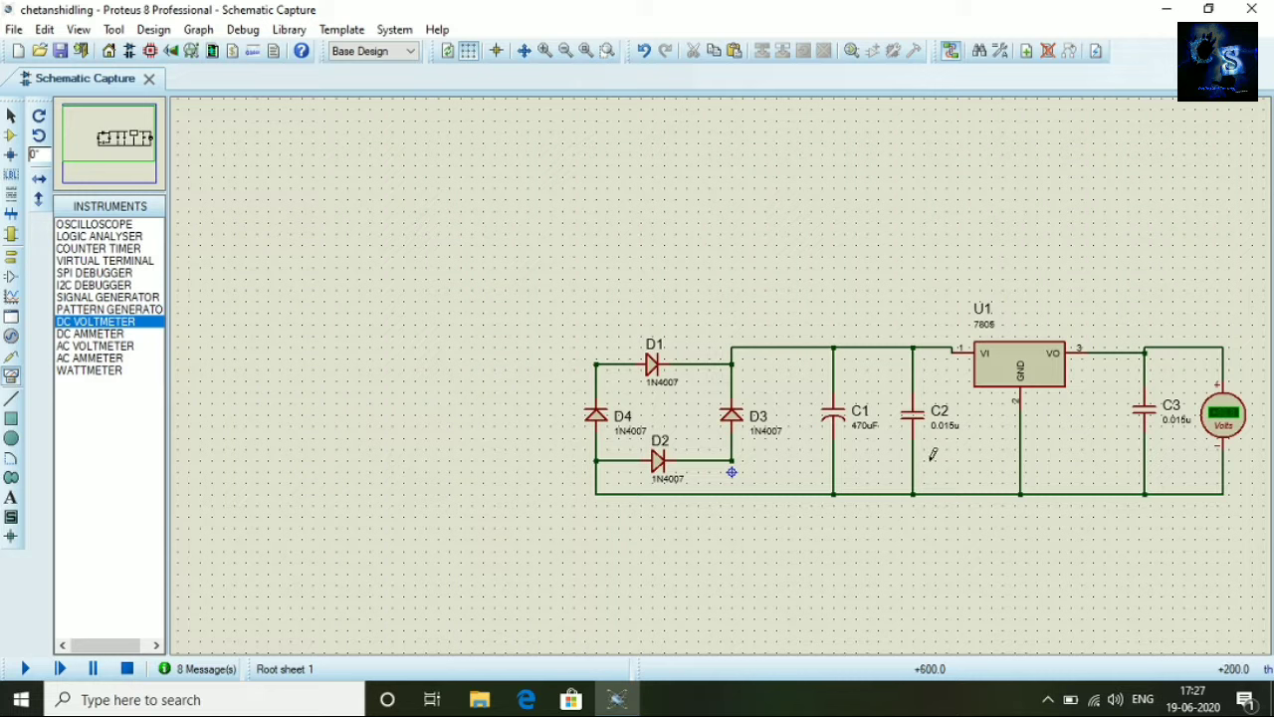
Delete the DC voltmeter from the regulator output and save the project
click(1222, 435)
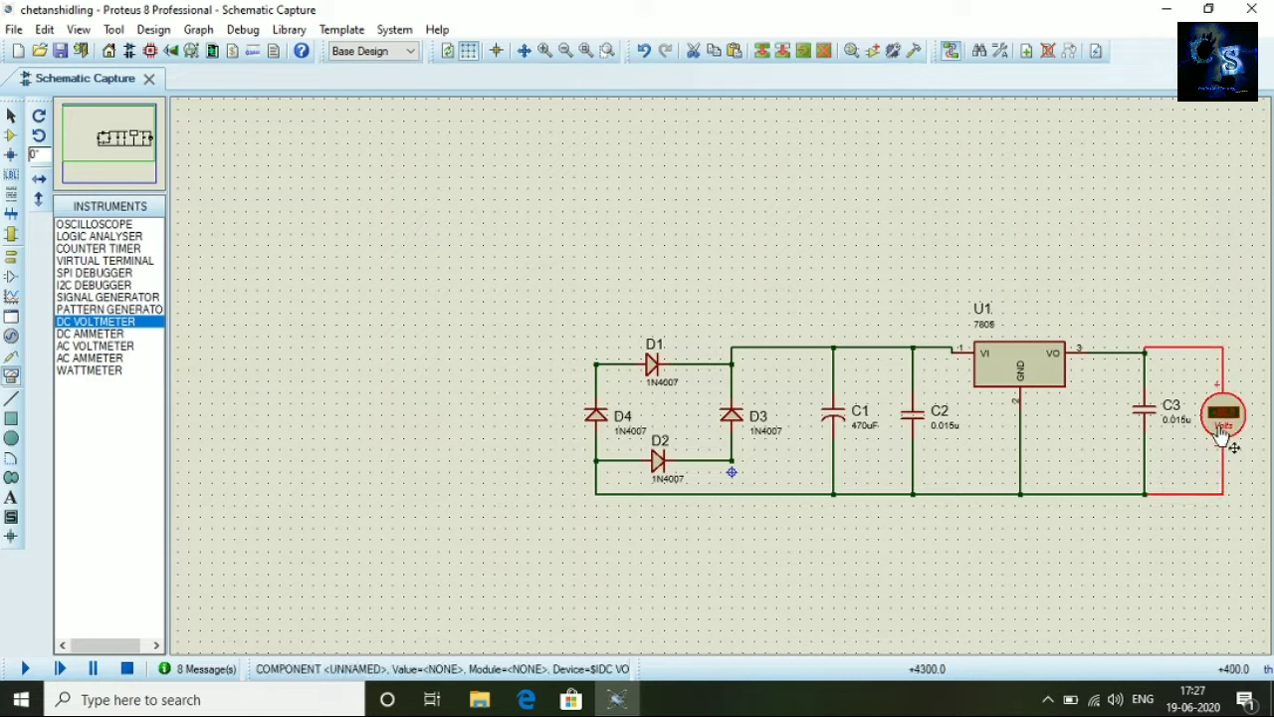
key(Delete)
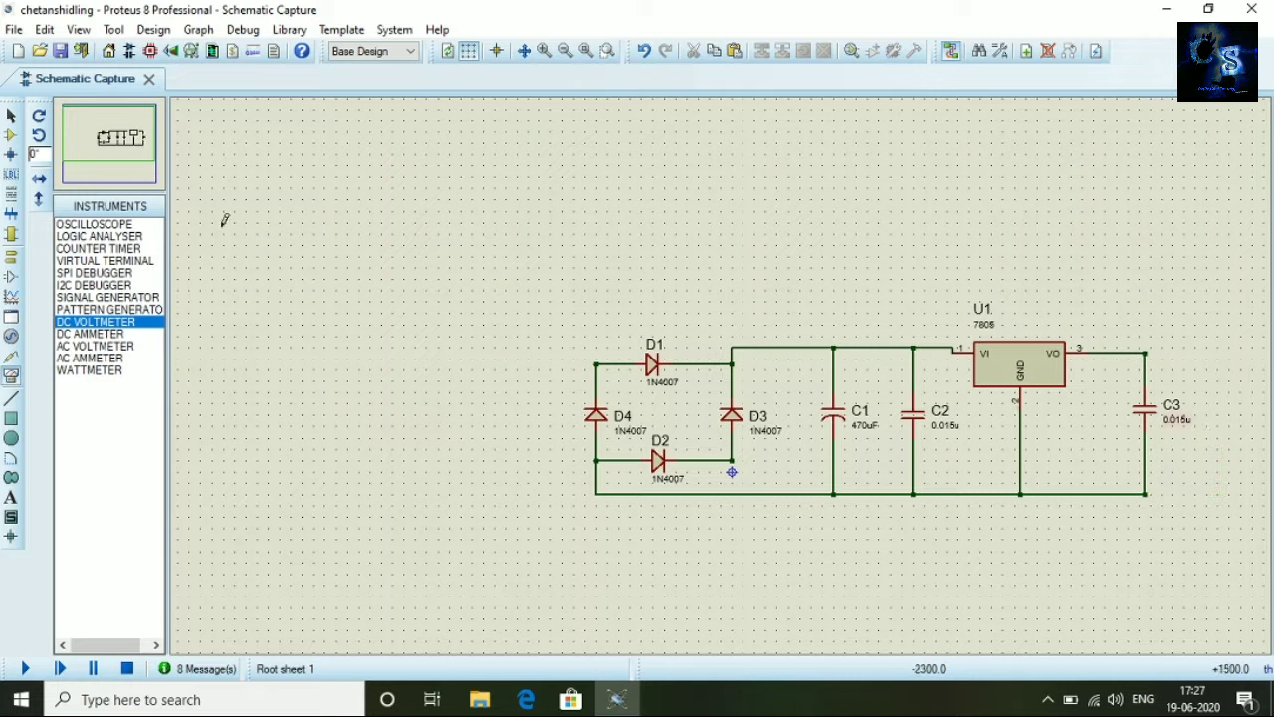
click(60, 50)
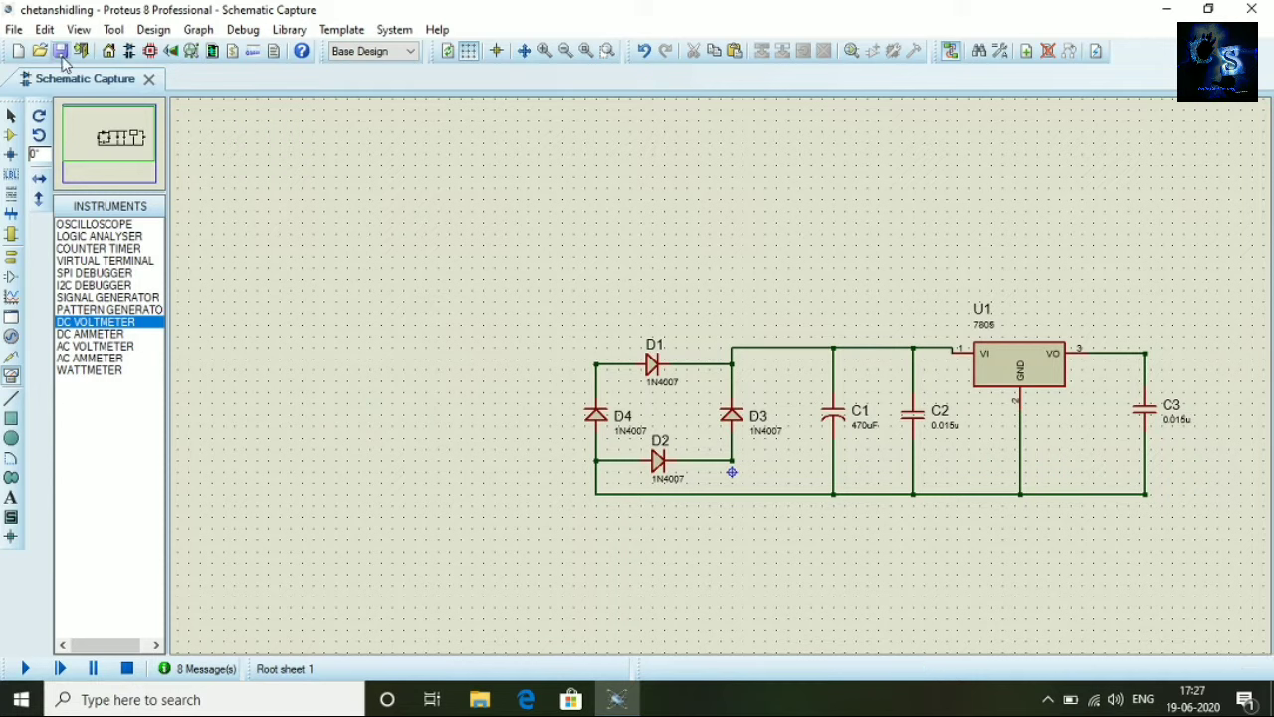
Search the device library for "pins" and pick the two-pin straight connector 26630201RP2
click(11, 134)
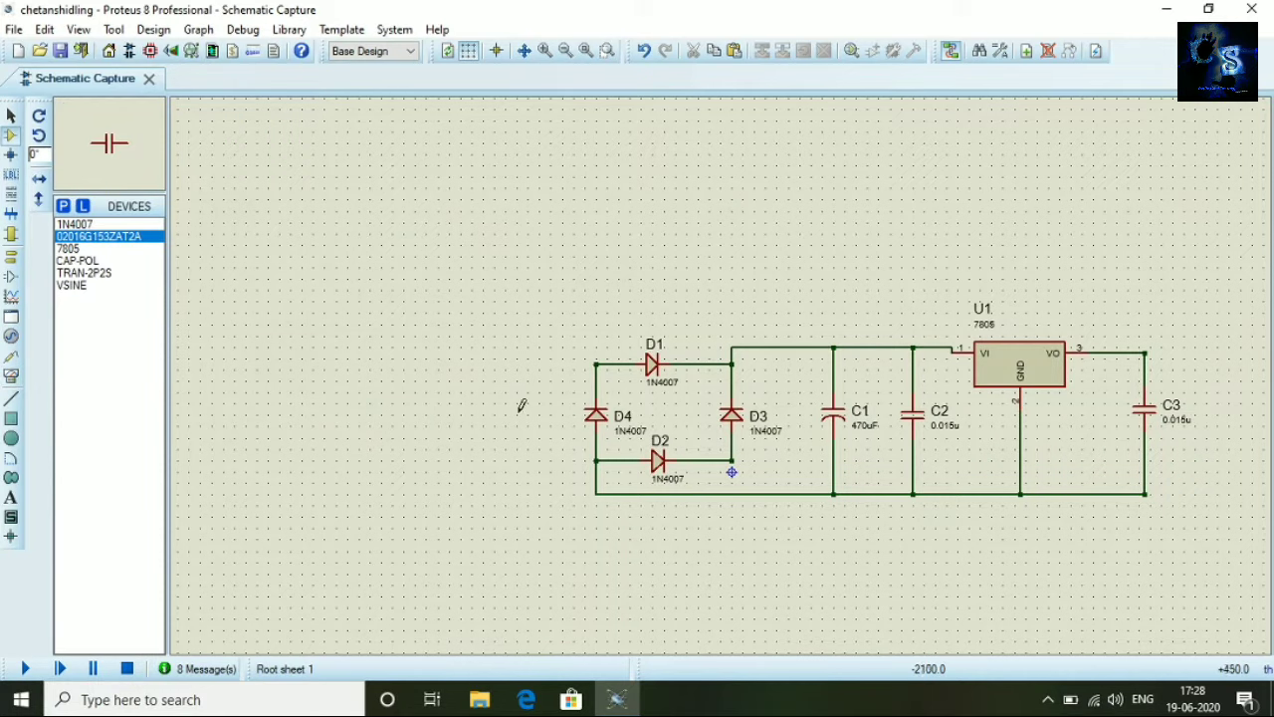
click(62, 206)
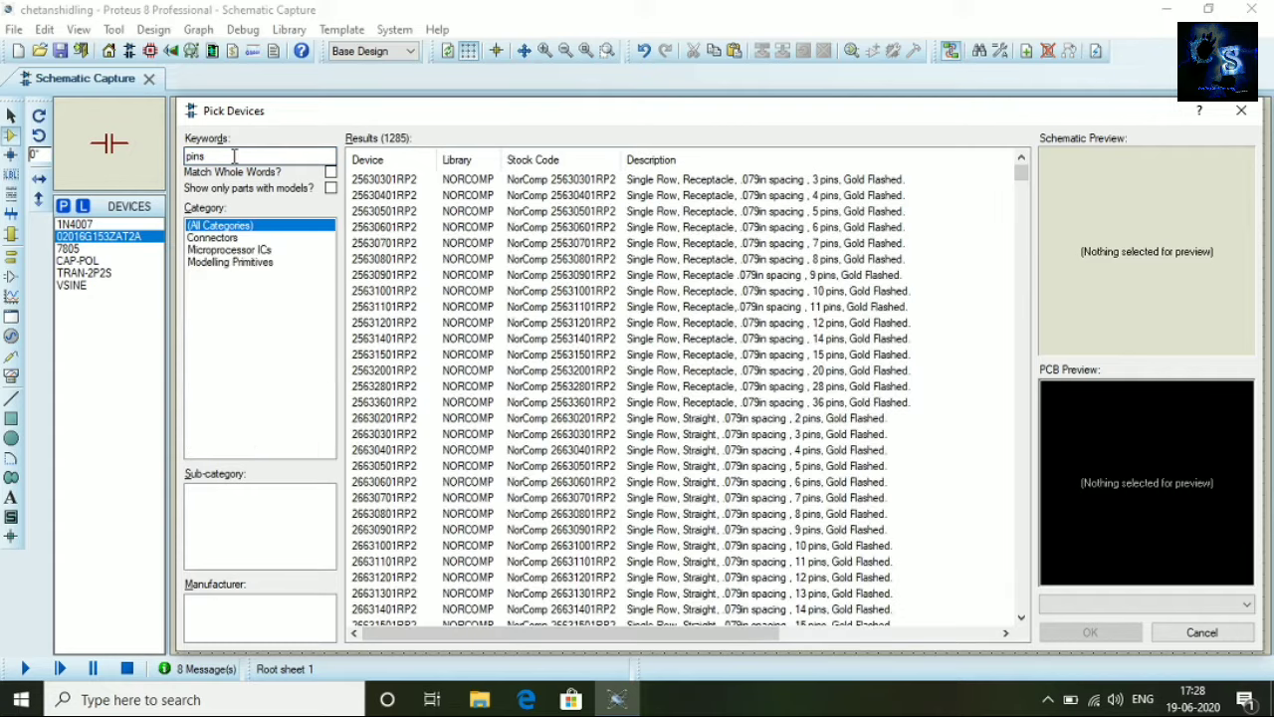
click(826, 180)
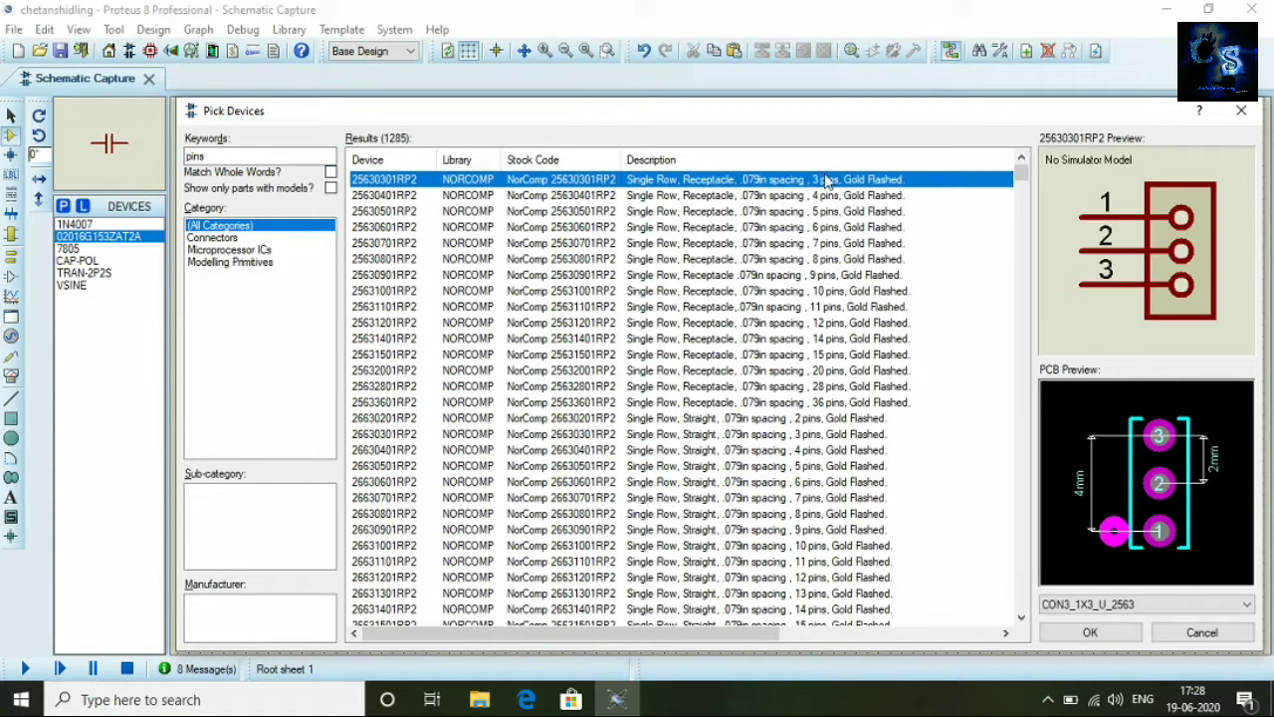
click(824, 199)
click(825, 245)
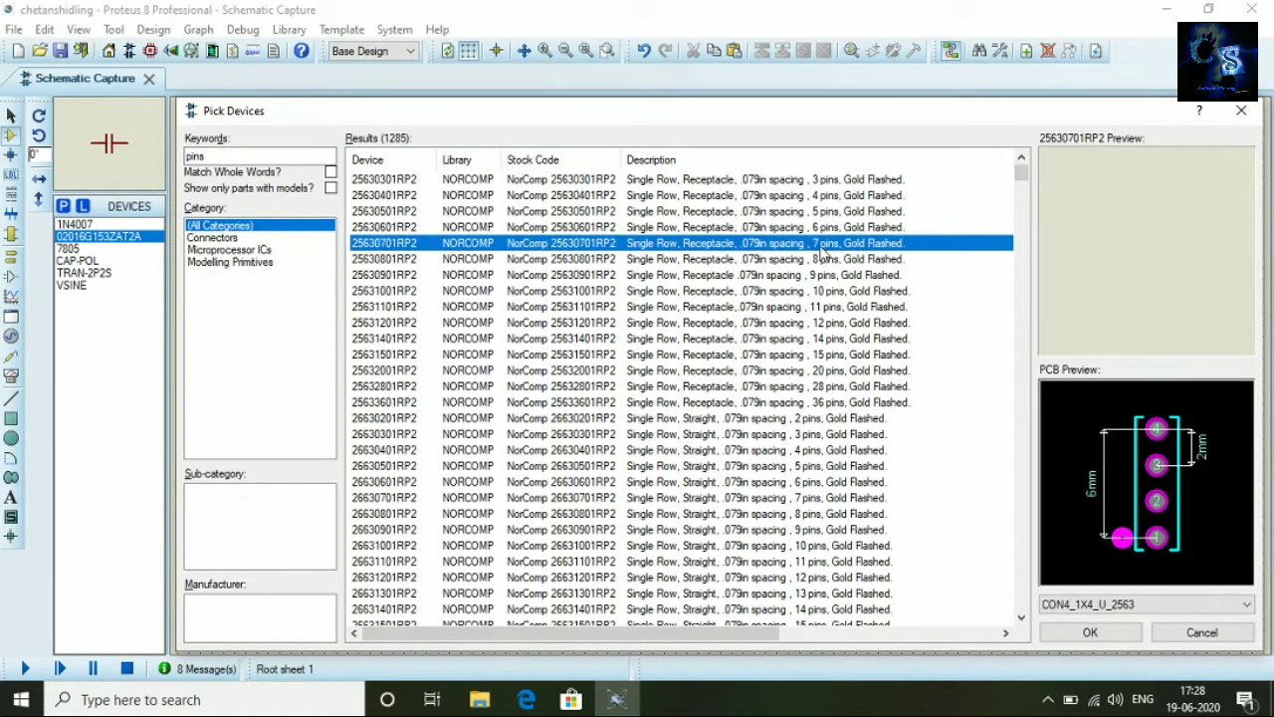
click(803, 422)
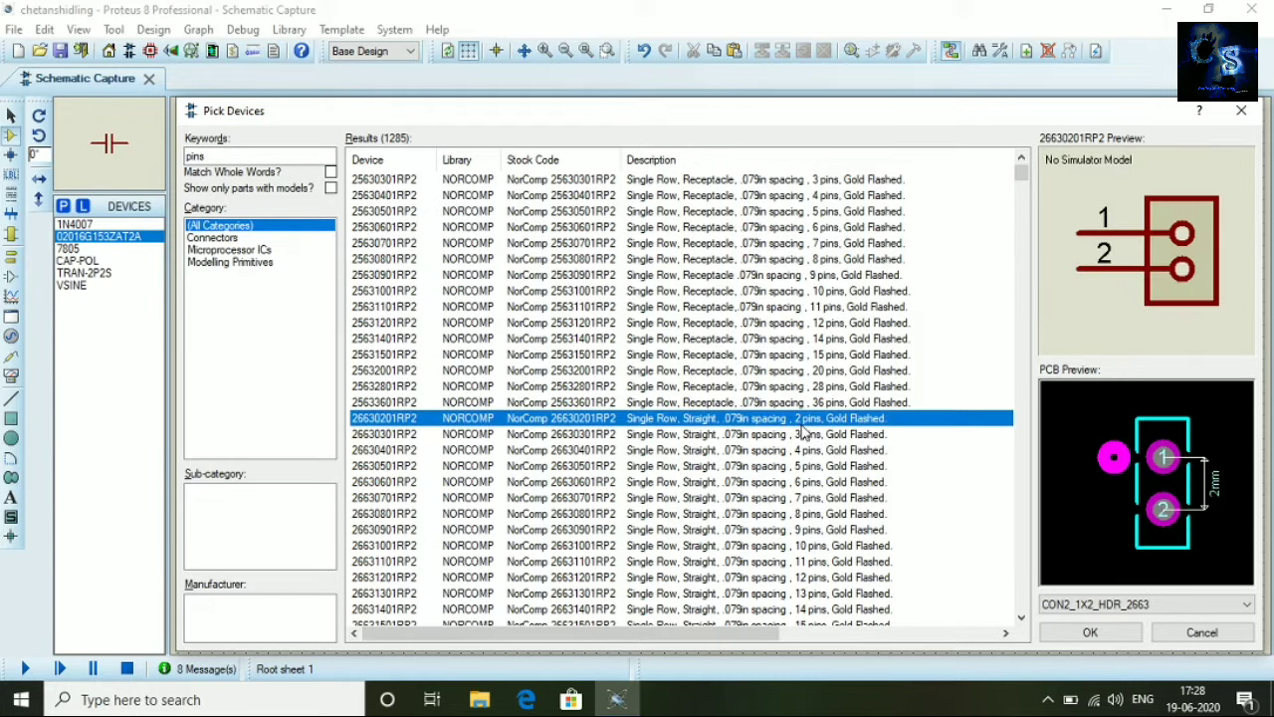
click(1090, 633)
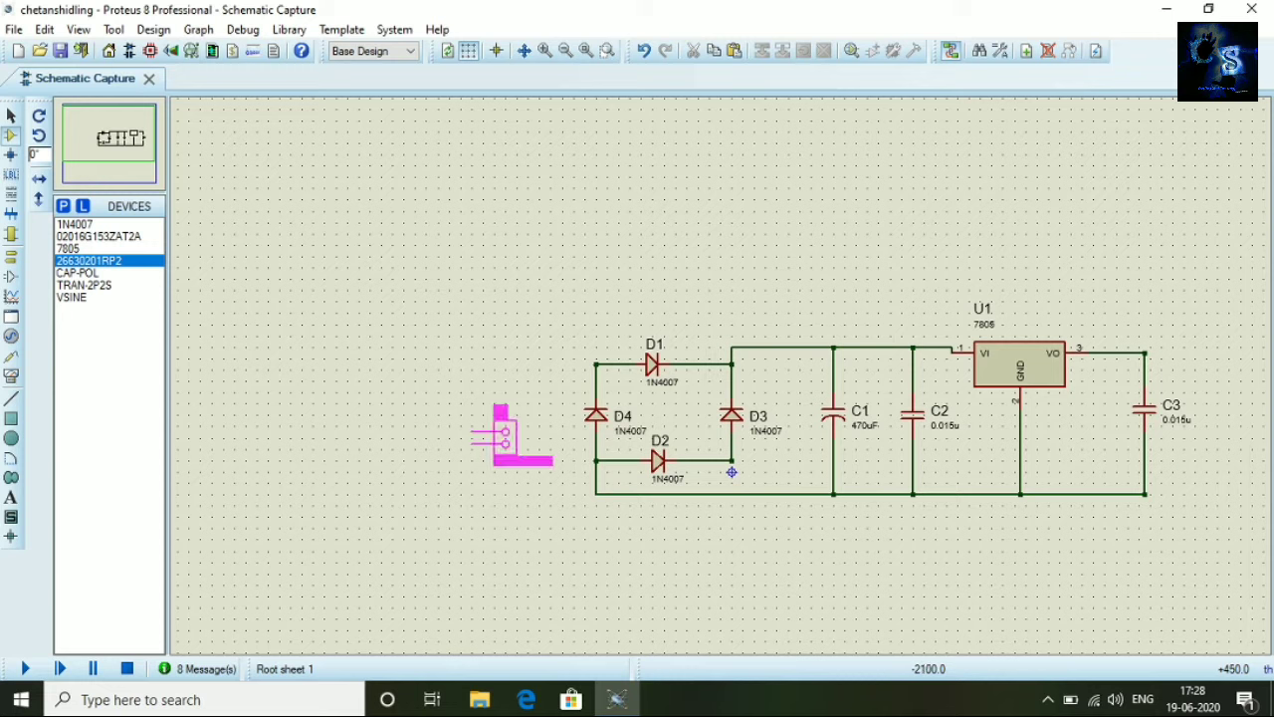
Place one two-pin connector before the diode bridge and one after C3, rotating the input connector 180 degrees to face the bridge
click(482, 408)
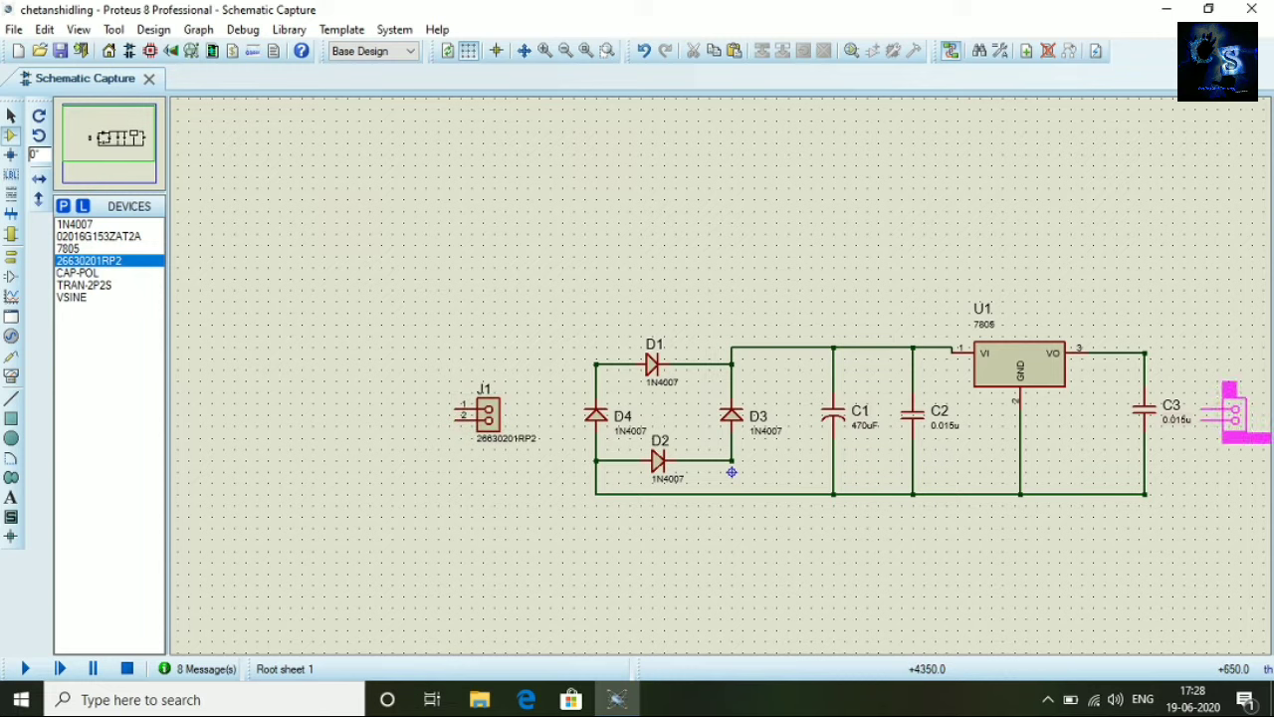
click(1232, 410)
click(487, 418)
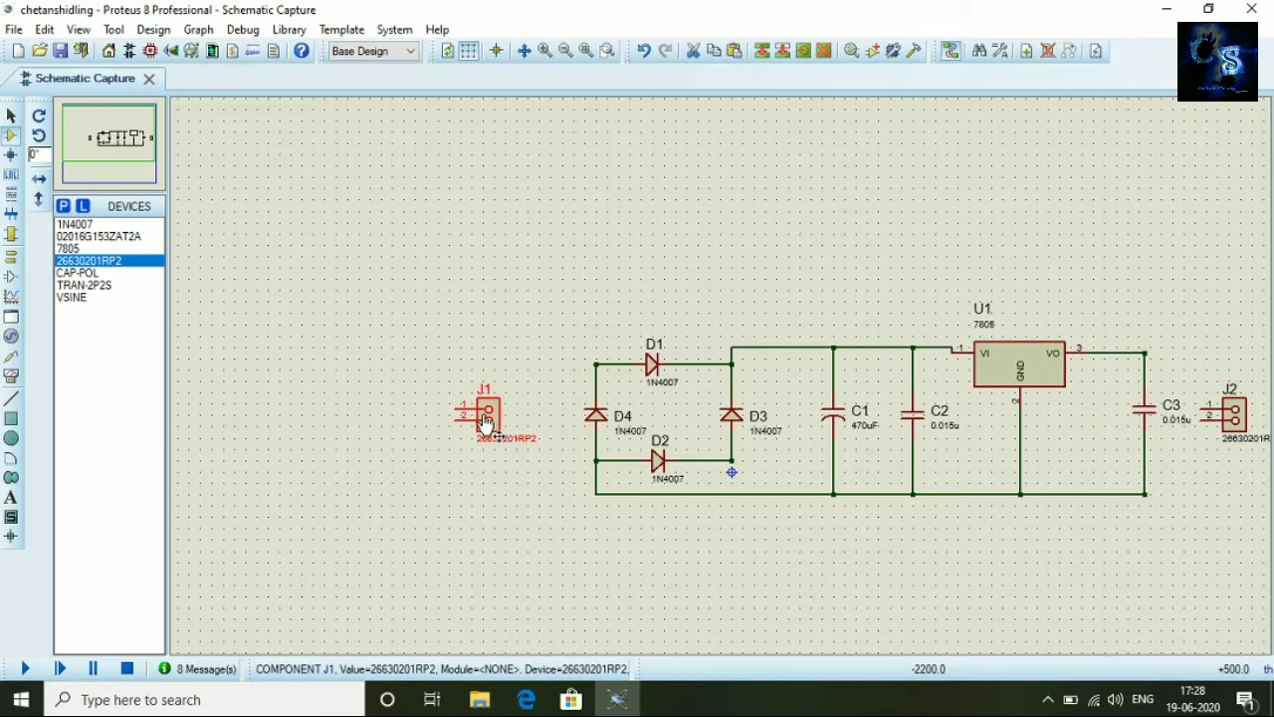
right_click(486, 418)
click(567, 288)
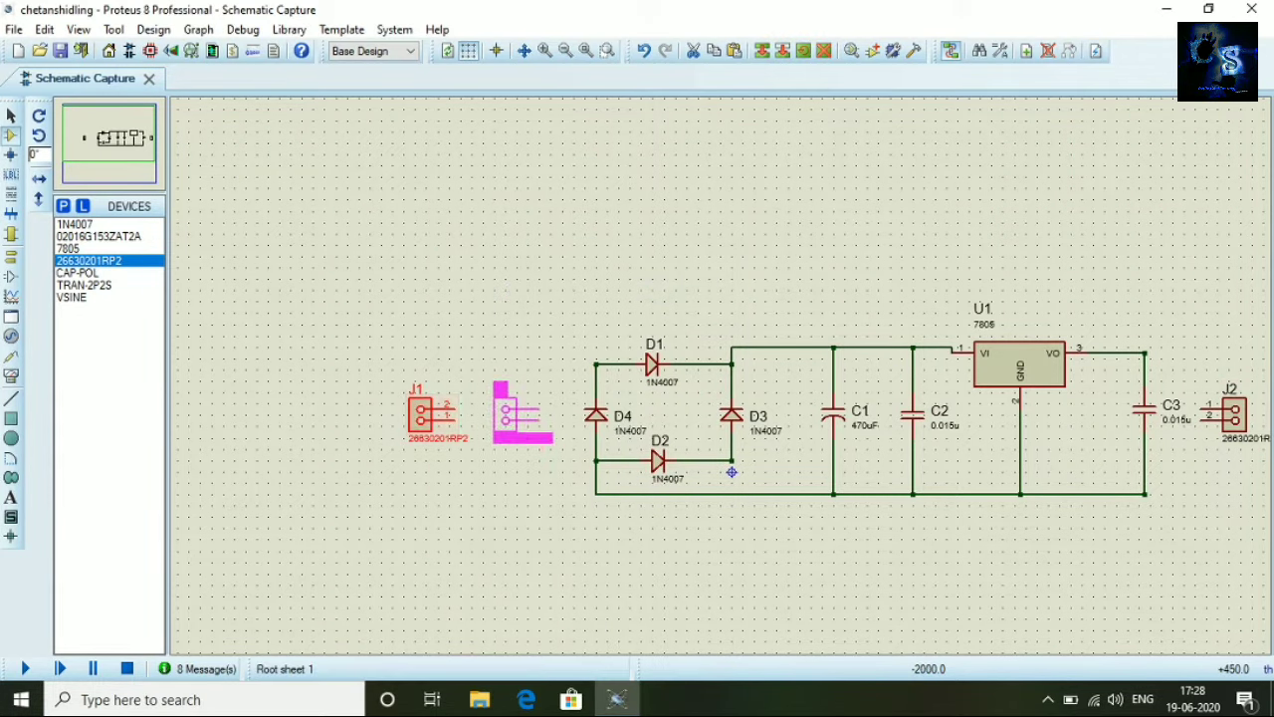
drag(517, 413, 519, 413)
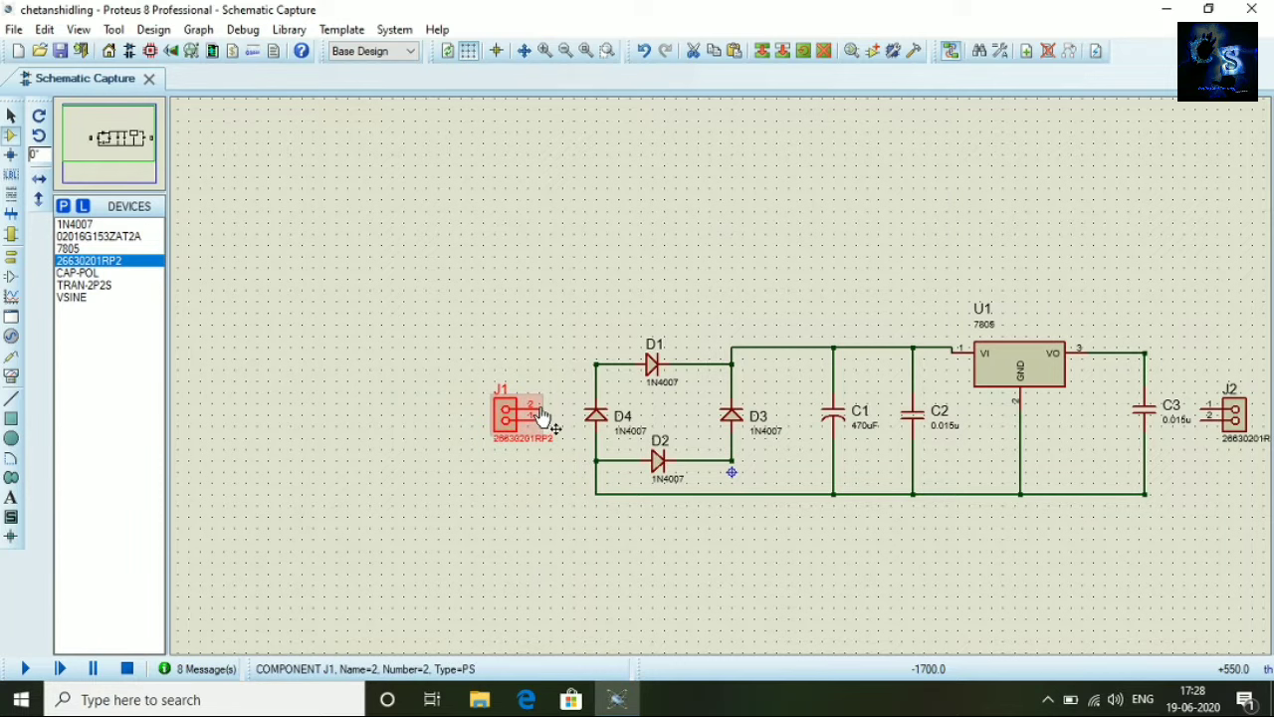
double_click(538, 414)
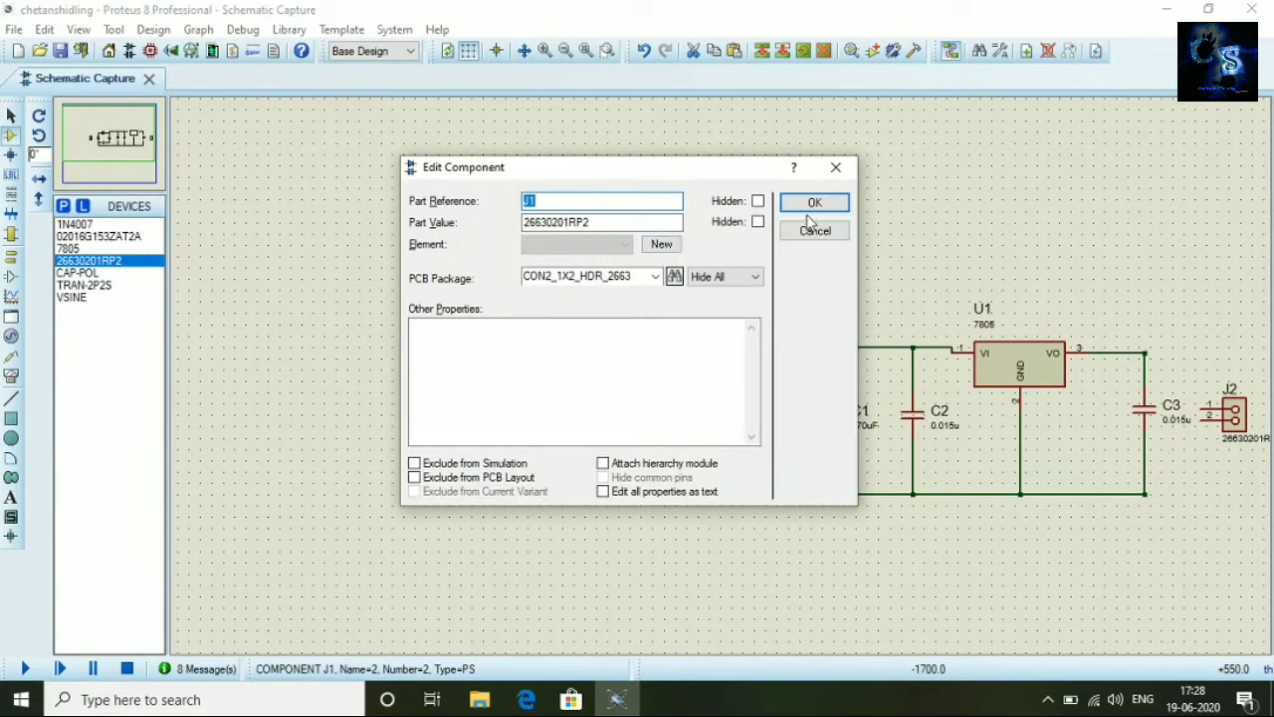
click(812, 208)
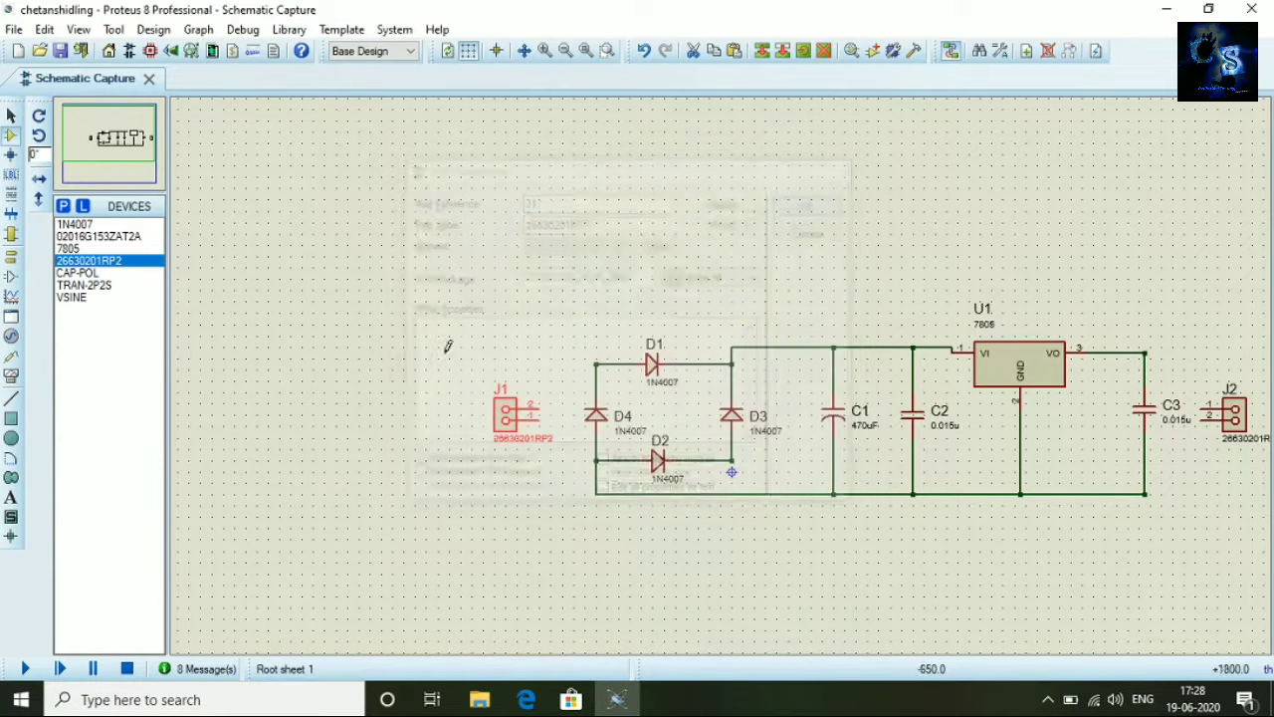
Wire pin 2 of connector J1 to the D1–D4 junction and its pin 1 to the lower rail below D4
click(542, 405)
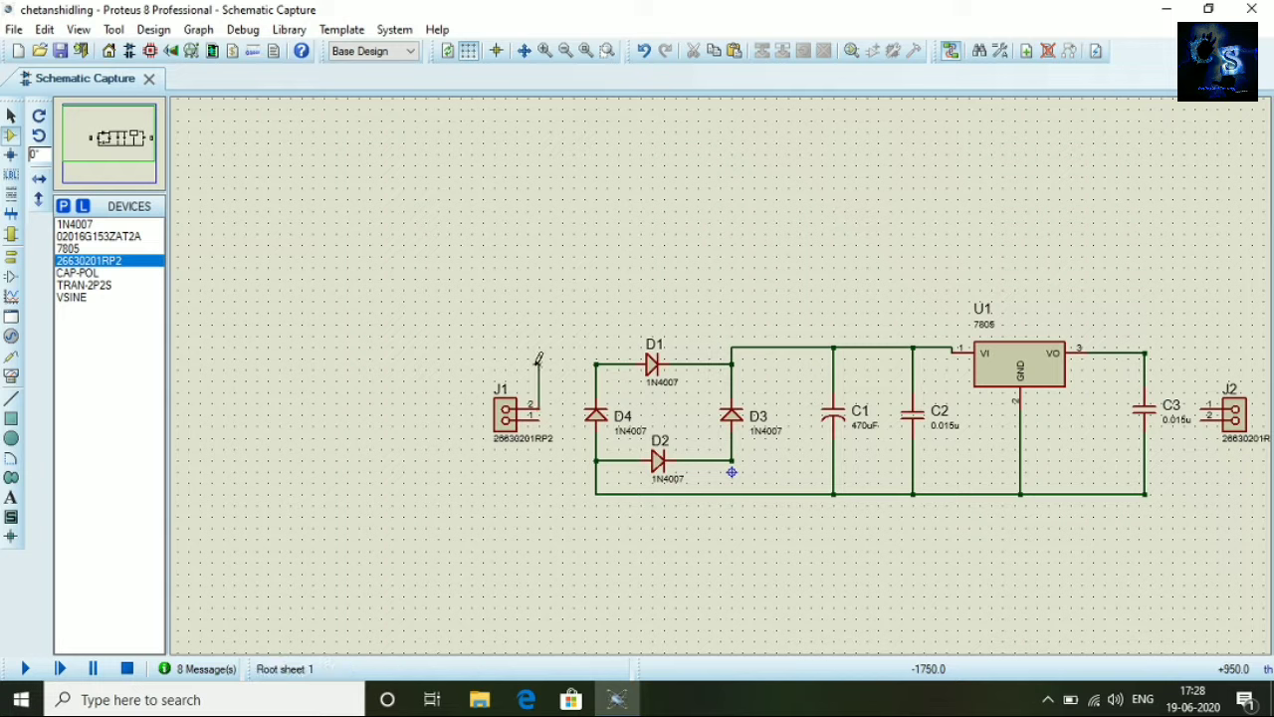
click(595, 365)
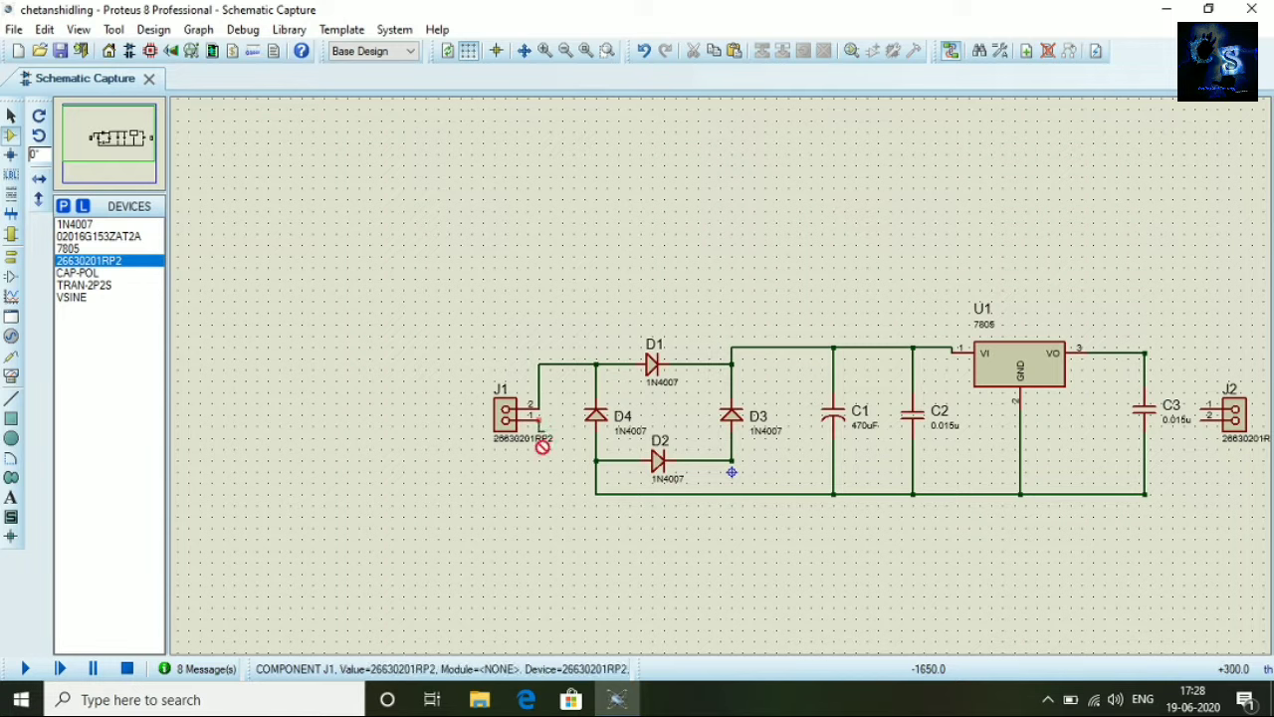
click(540, 428)
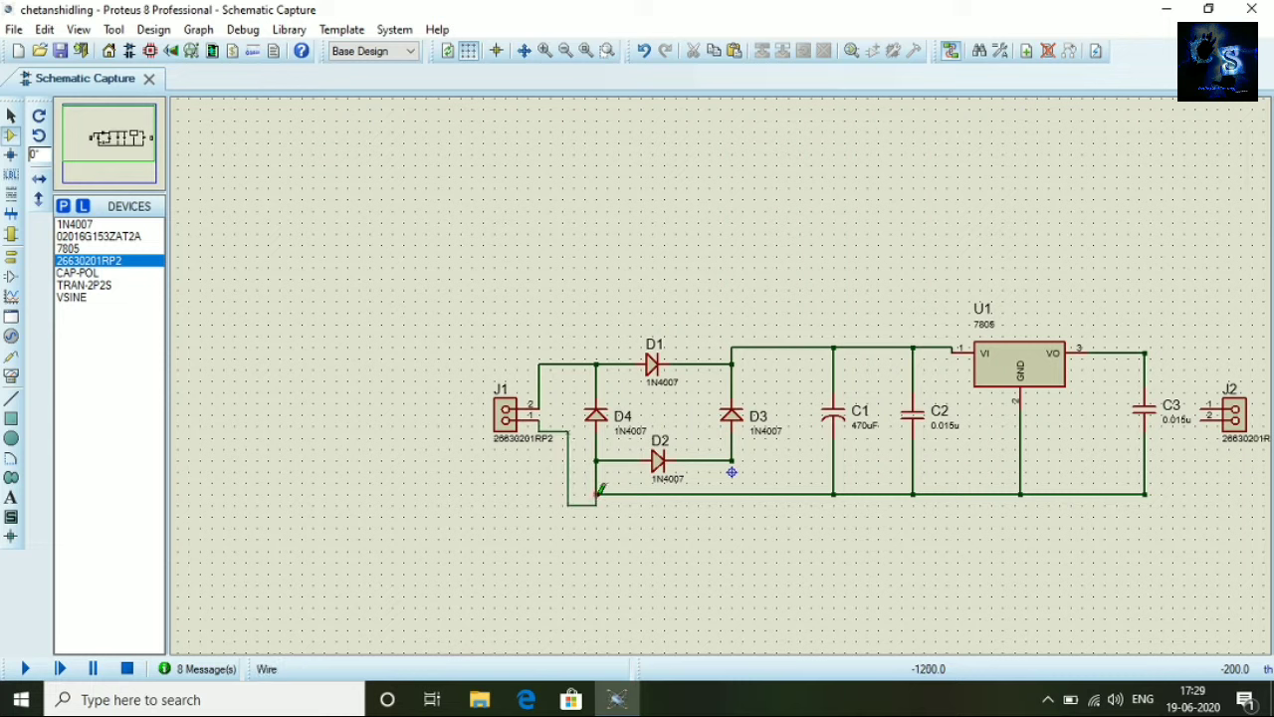
click(596, 494)
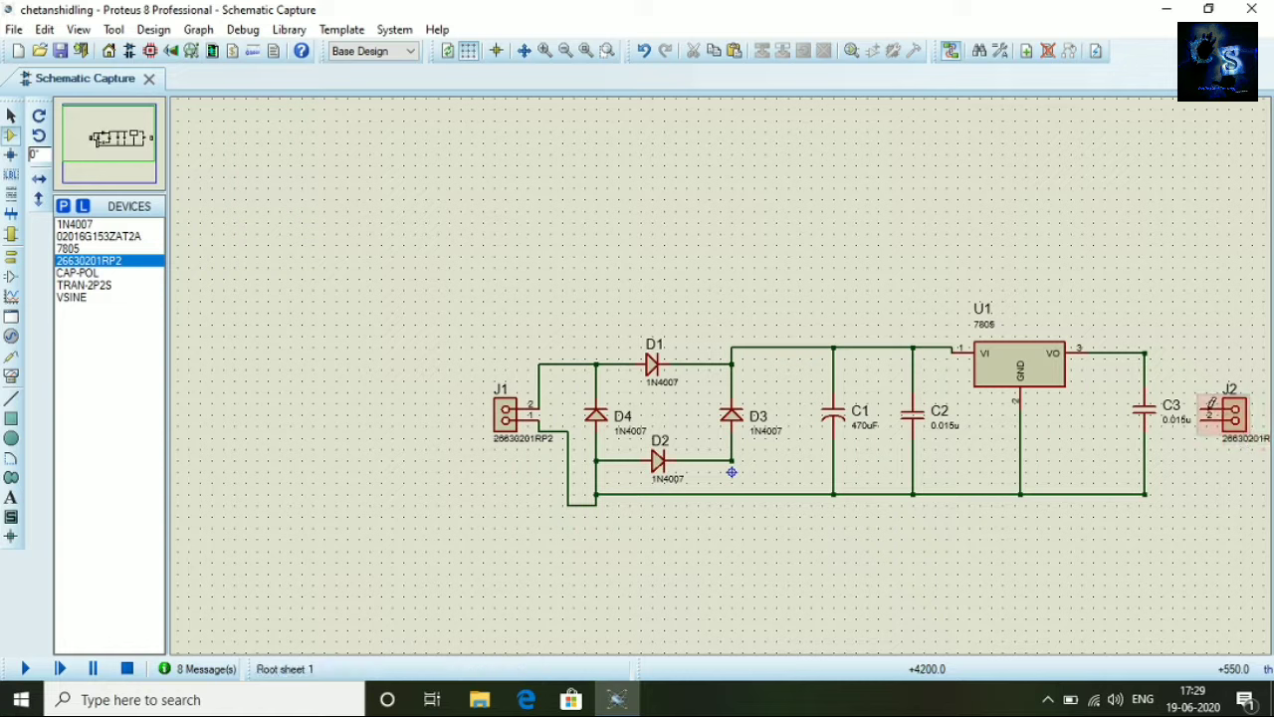
Wire J2 pin 1 to the 7805 output node and pin 2 to the lower rail at C3, and save the project
click(1200, 395)
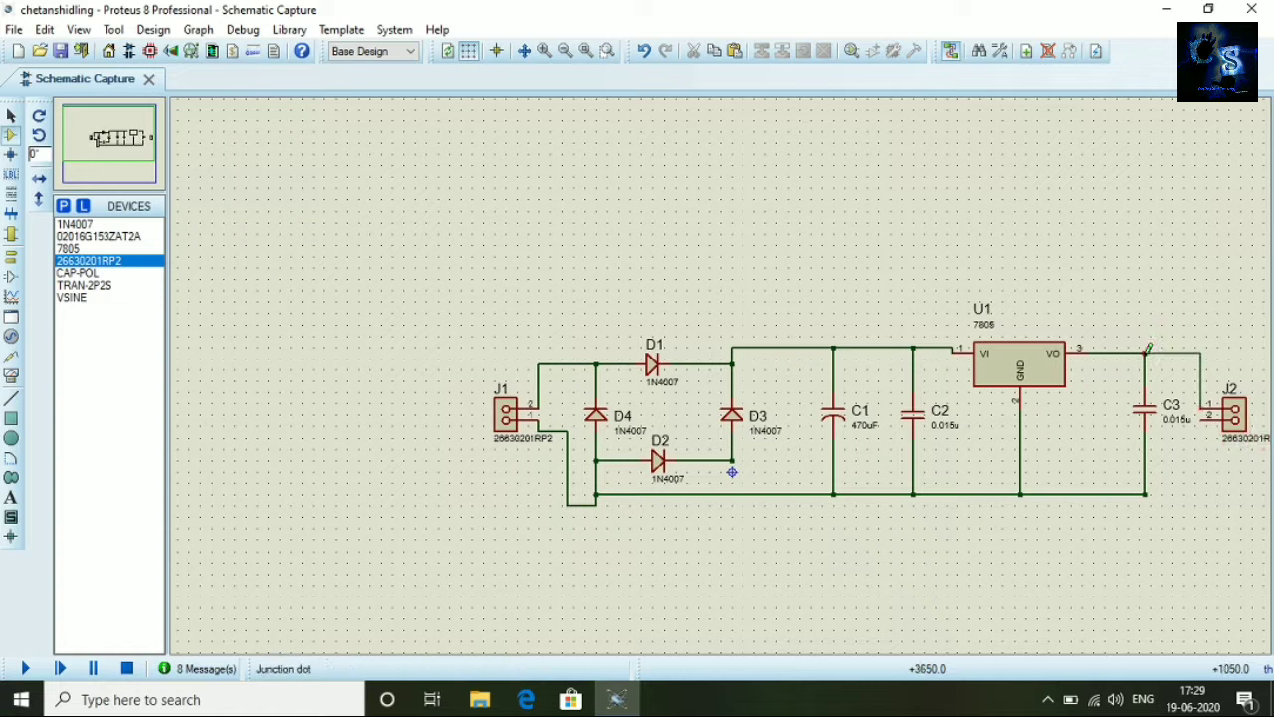
click(1144, 352)
click(1206, 419)
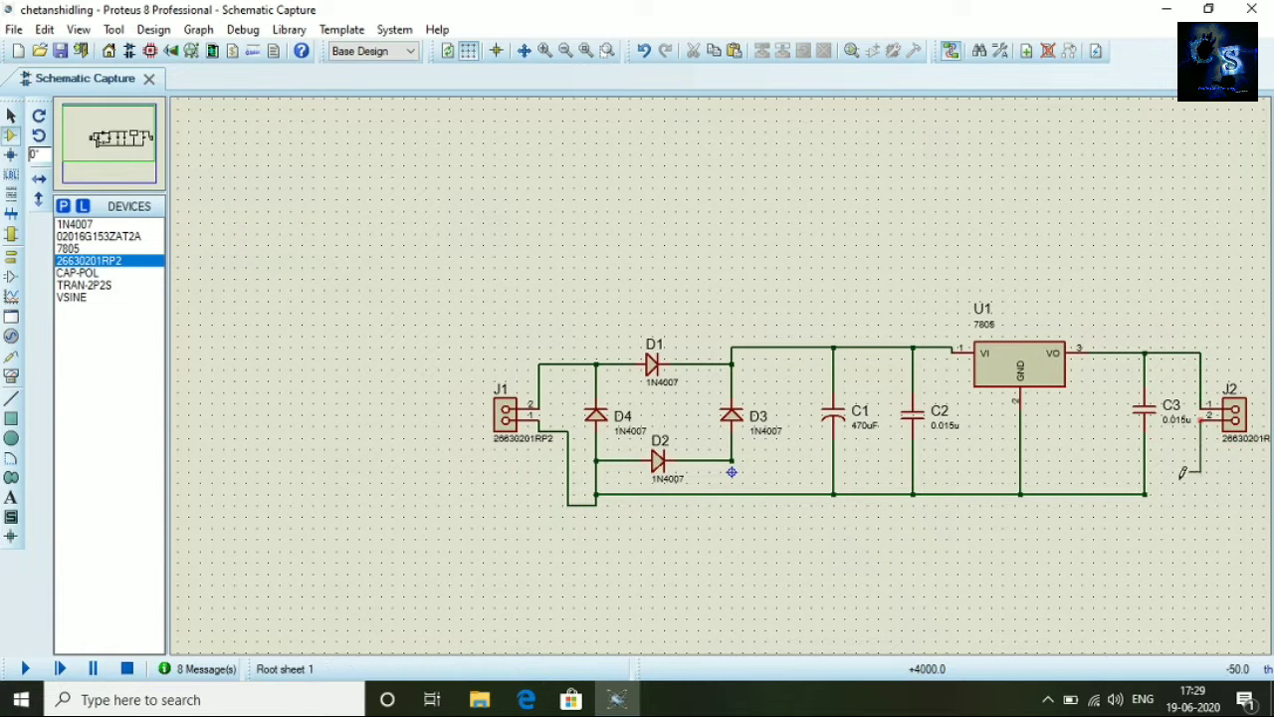
click(1144, 493)
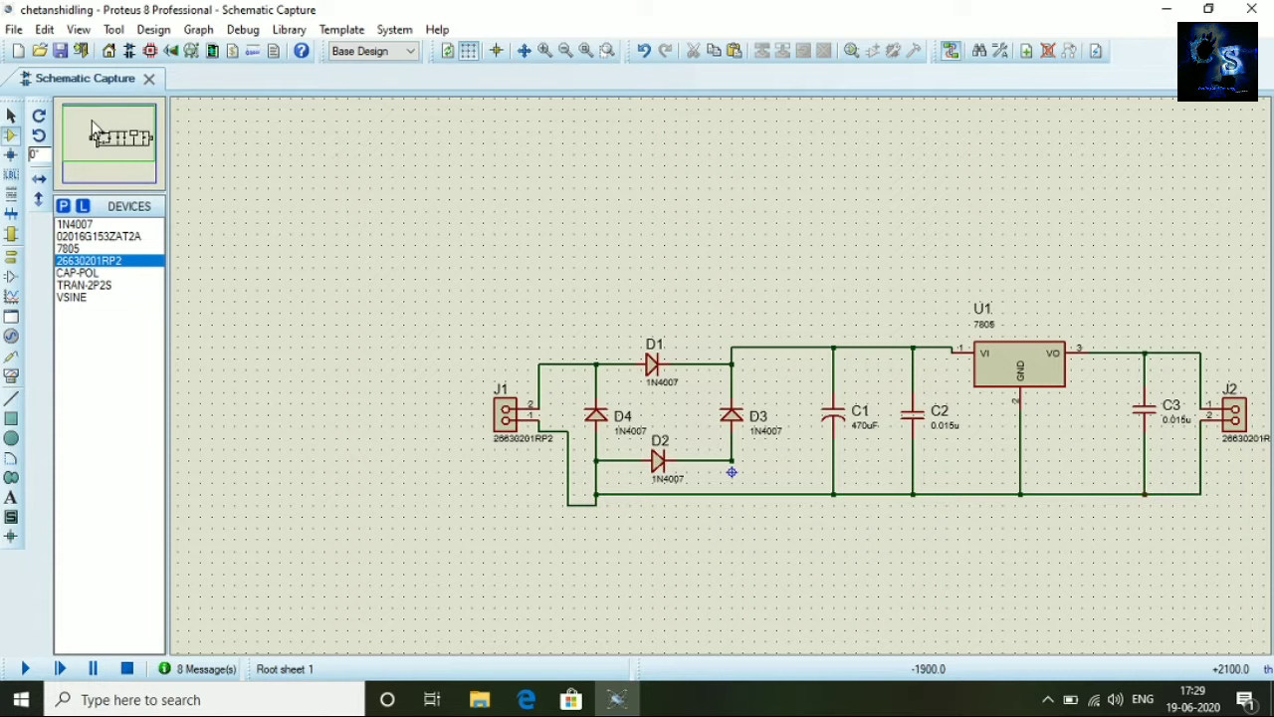
click(61, 53)
Assign the CON2_1X2_HDR_2663 package to connector J1 and update the matching devices in the design
right_click(506, 426)
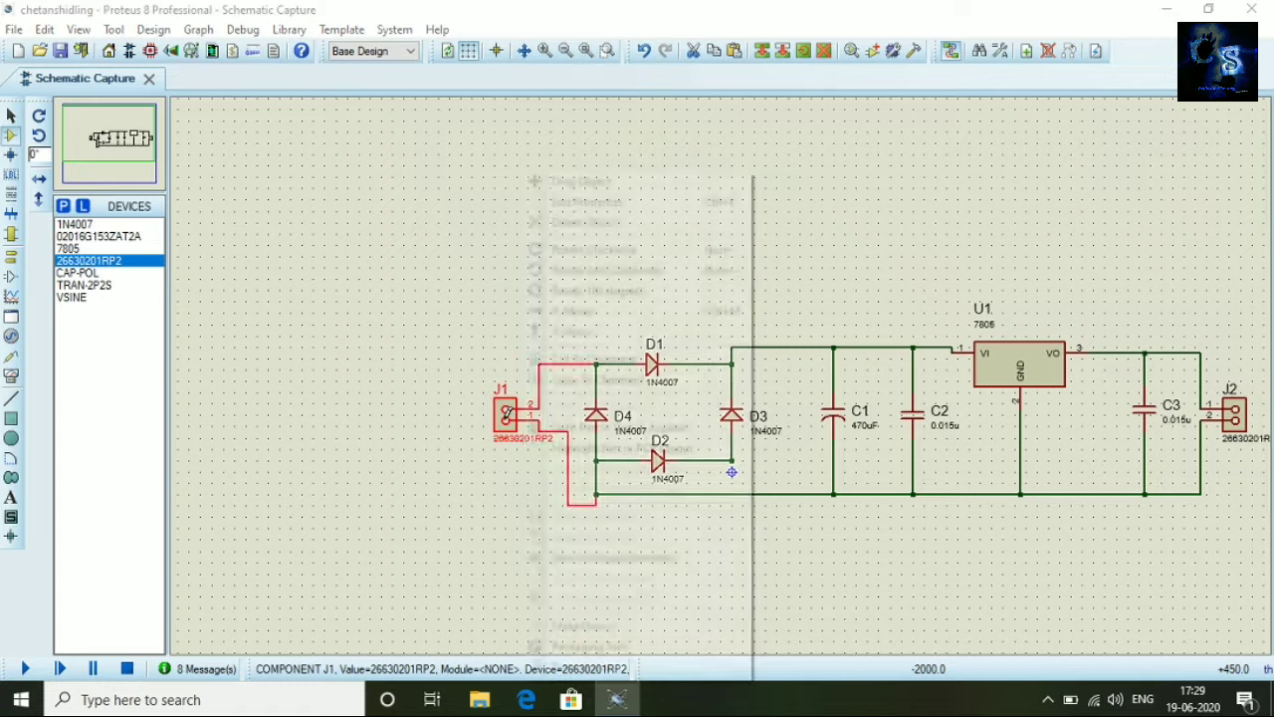
click(558, 647)
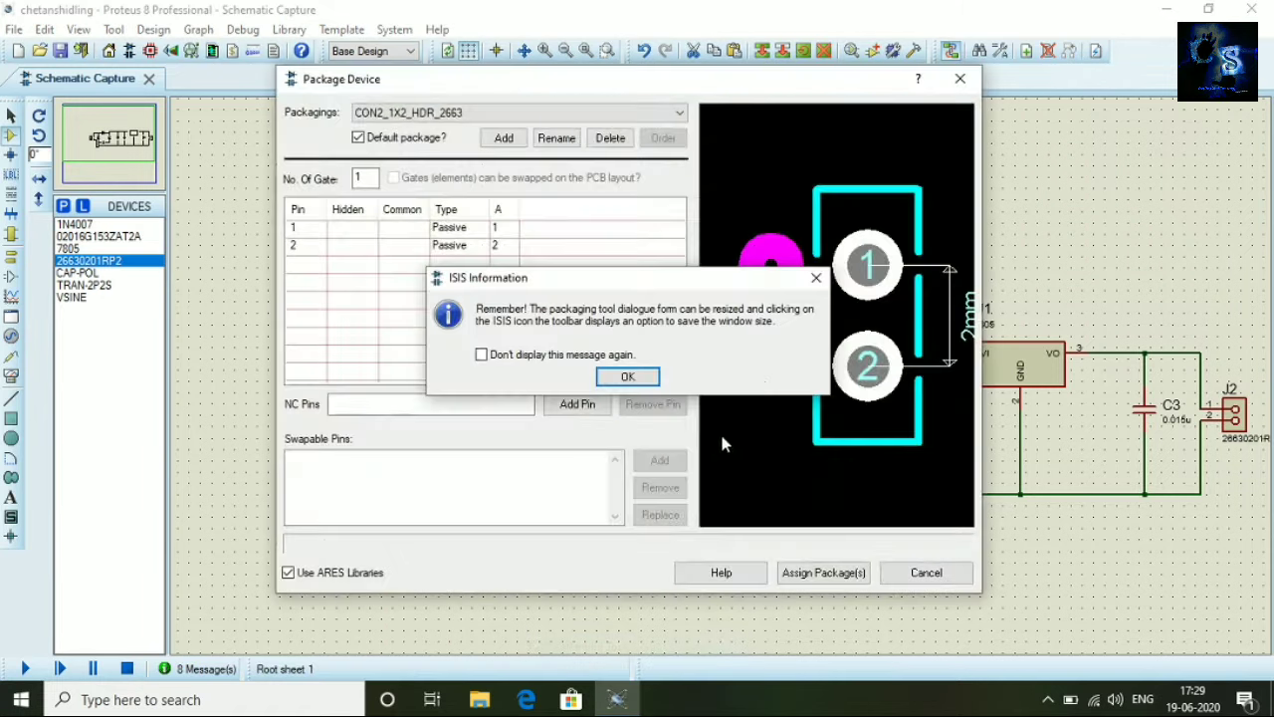
click(629, 376)
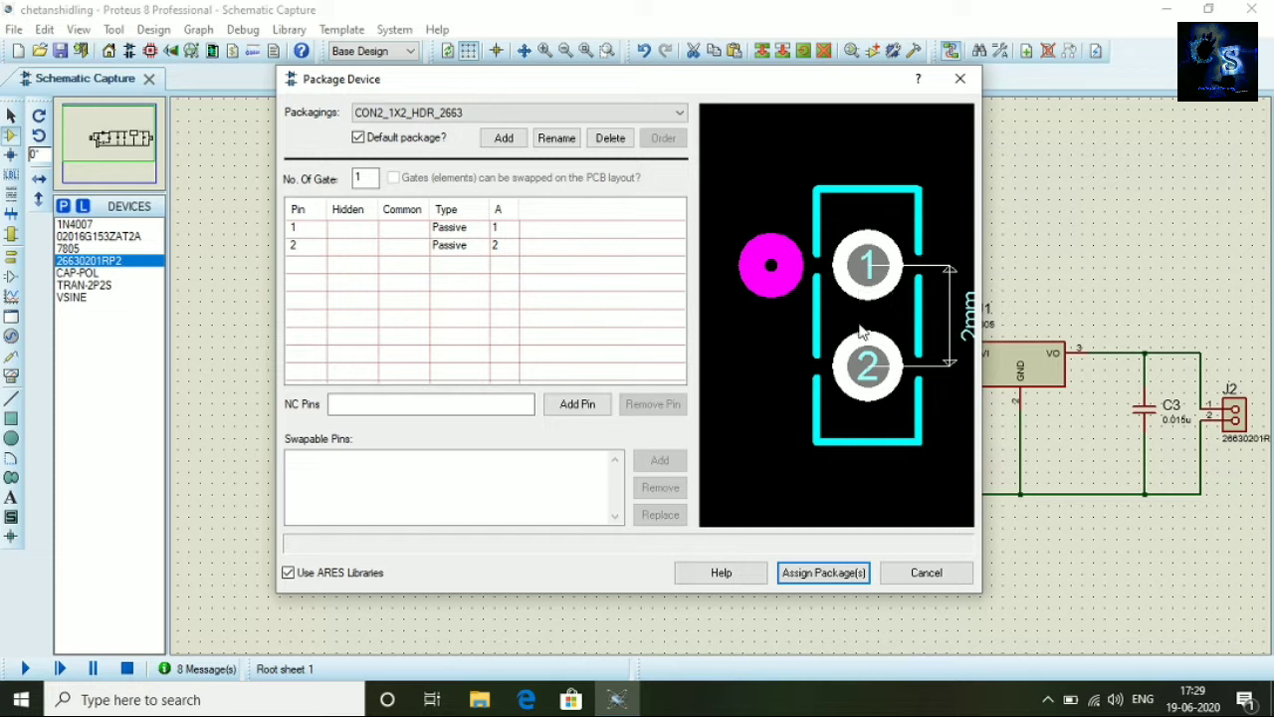
click(823, 572)
click(637, 460)
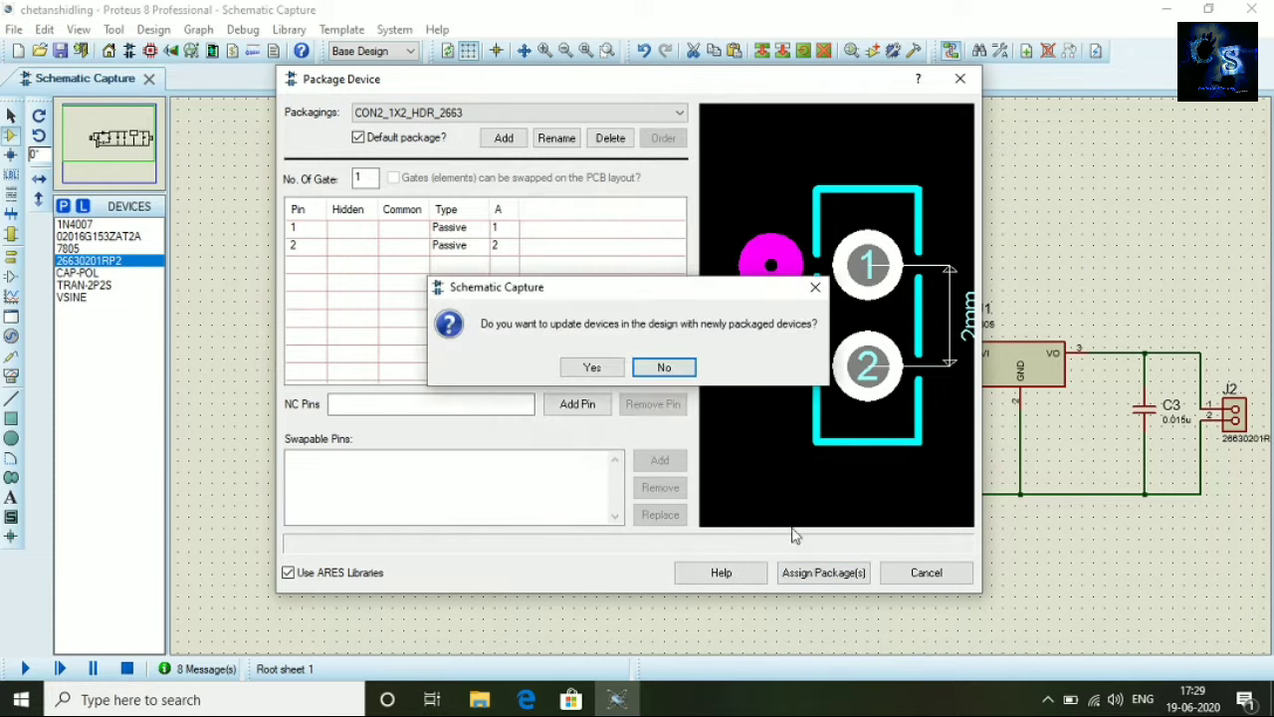
click(617, 374)
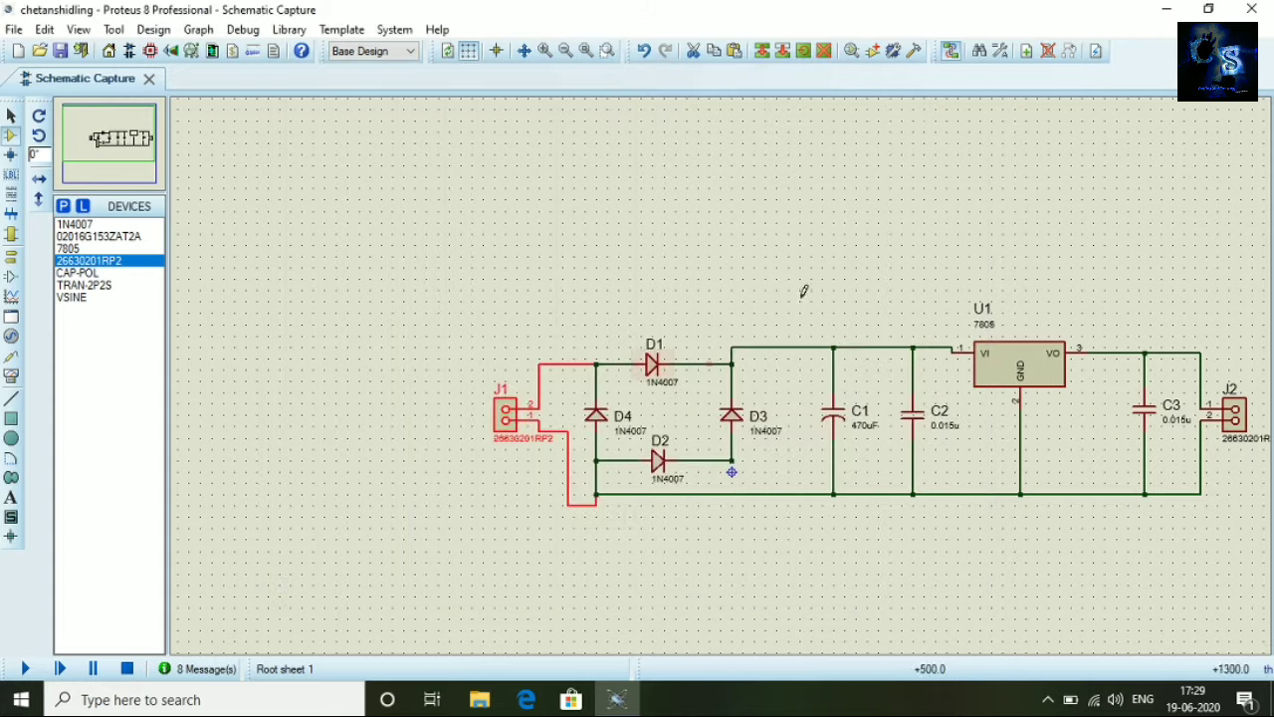
Assign the DO41 package to diode D1, save it in the DIODESINC library, and update the matching devices in the design
right_click(650, 364)
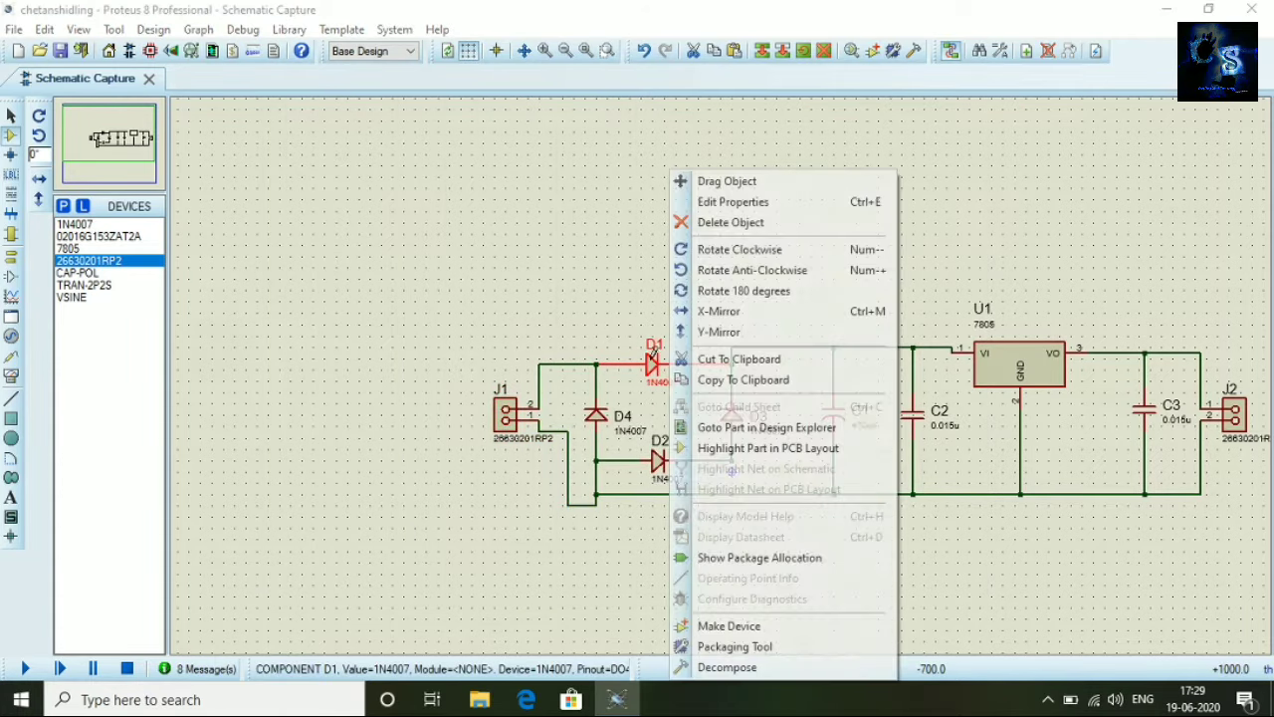
click(734, 647)
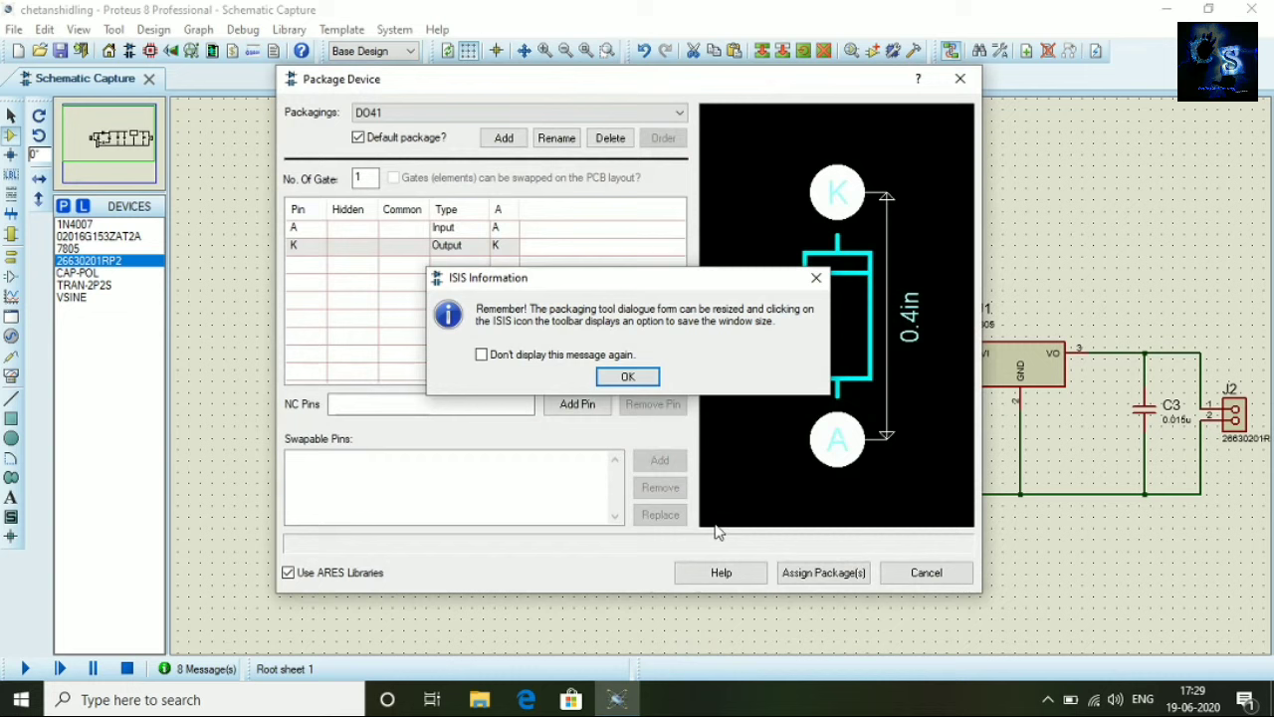
click(629, 379)
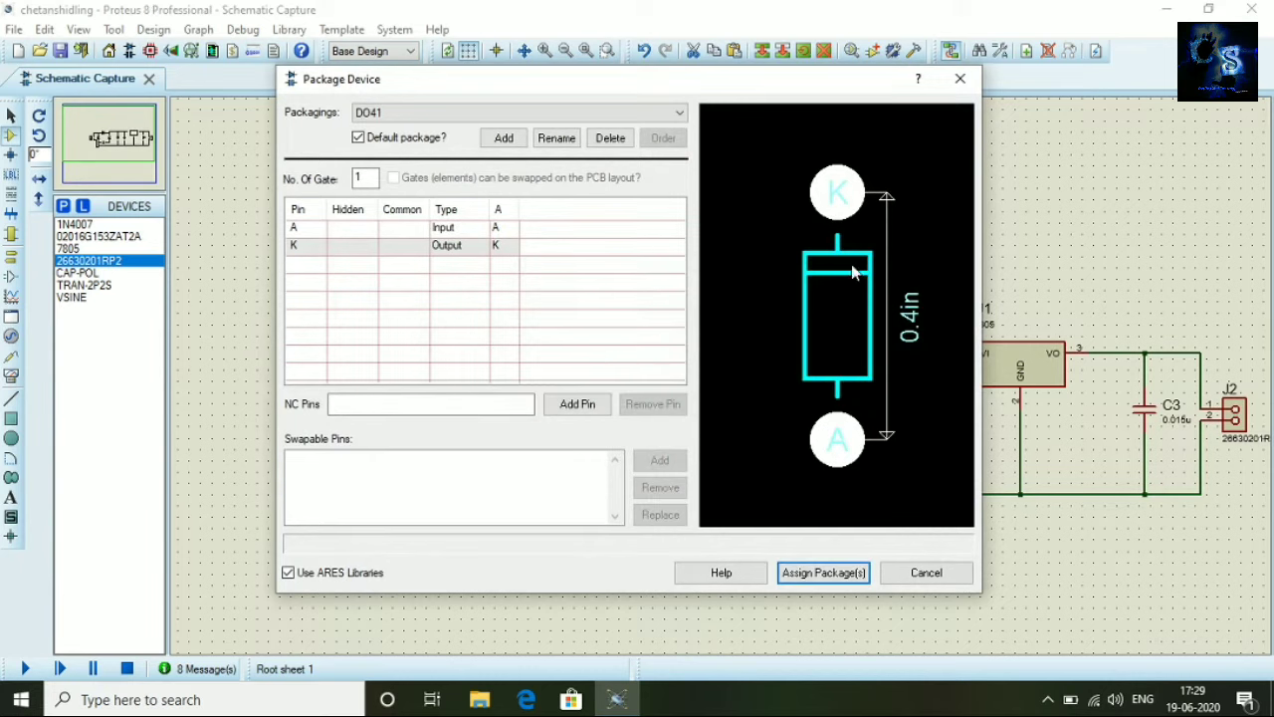
click(853, 575)
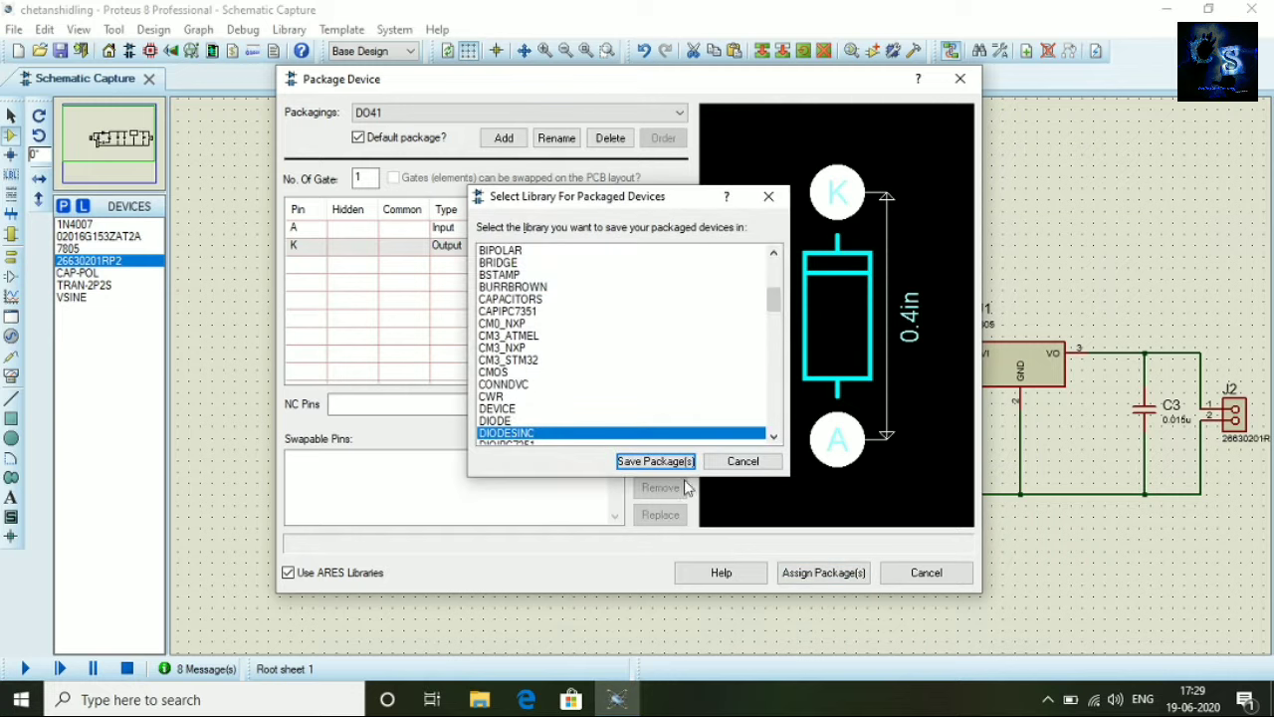
click(649, 460)
click(588, 373)
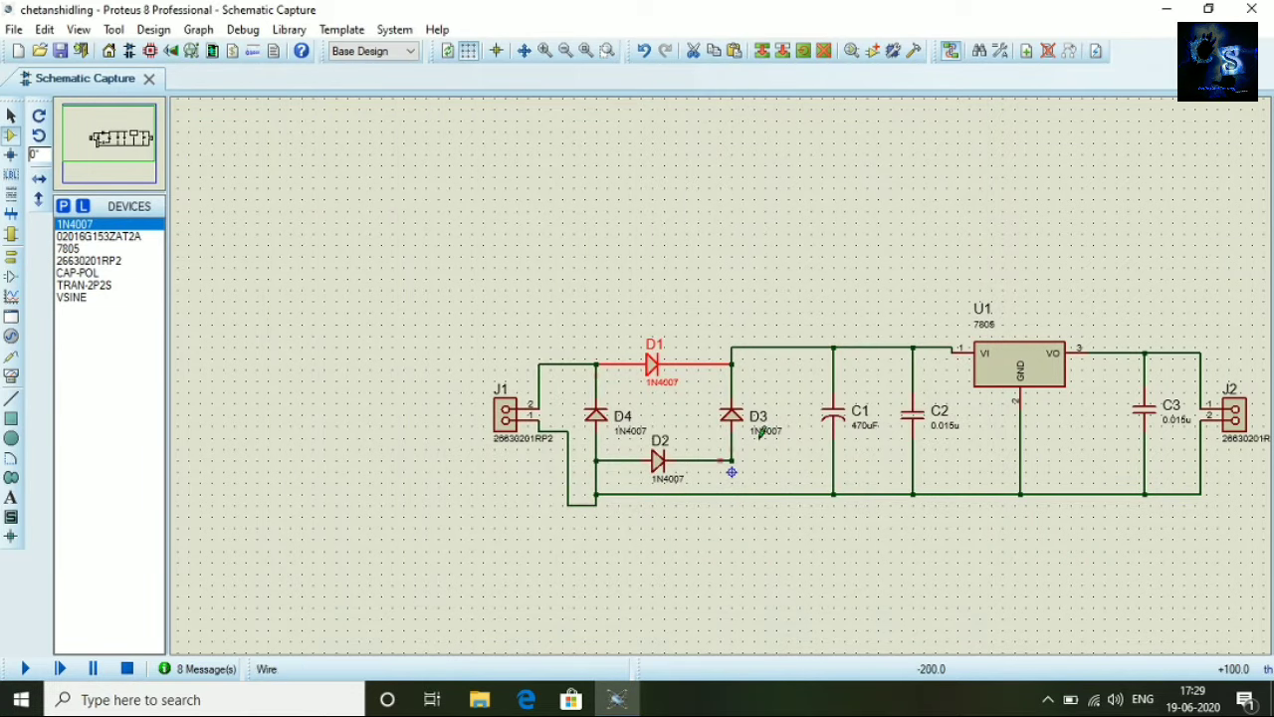
Assign the CAP10 package to capacitor C1 and update the matching devices in the design
right_click(830, 426)
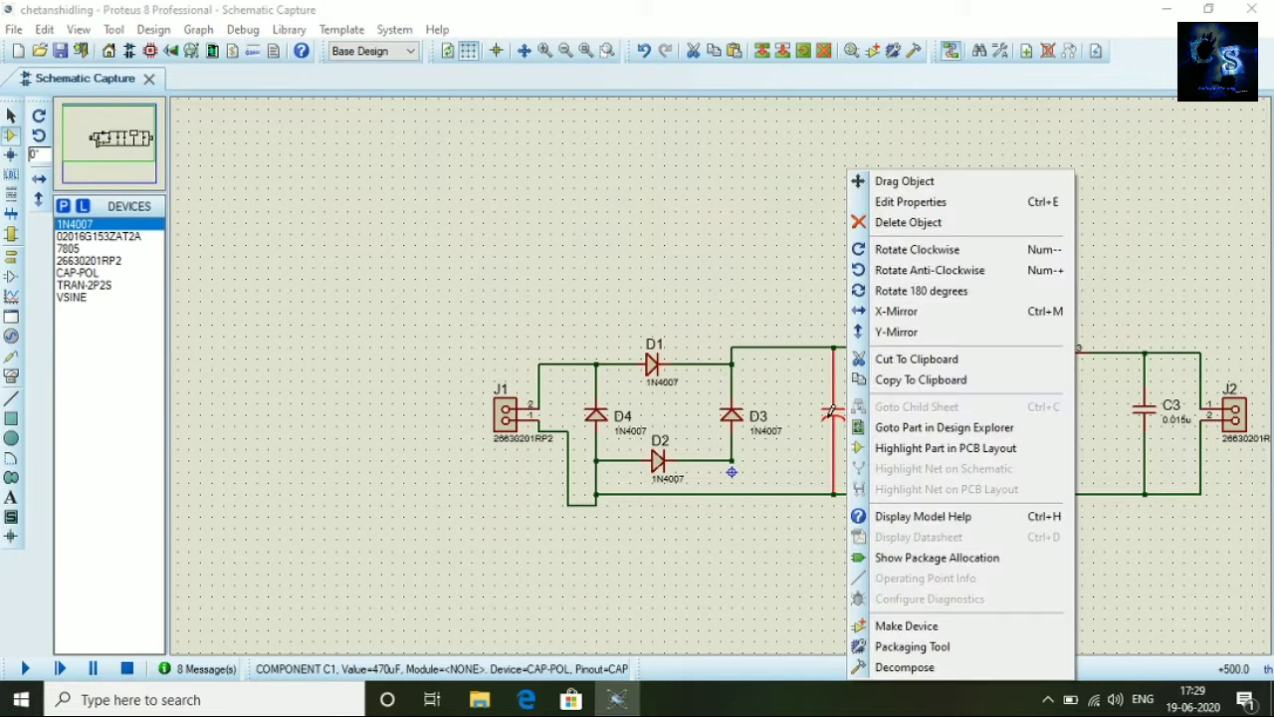
click(947, 650)
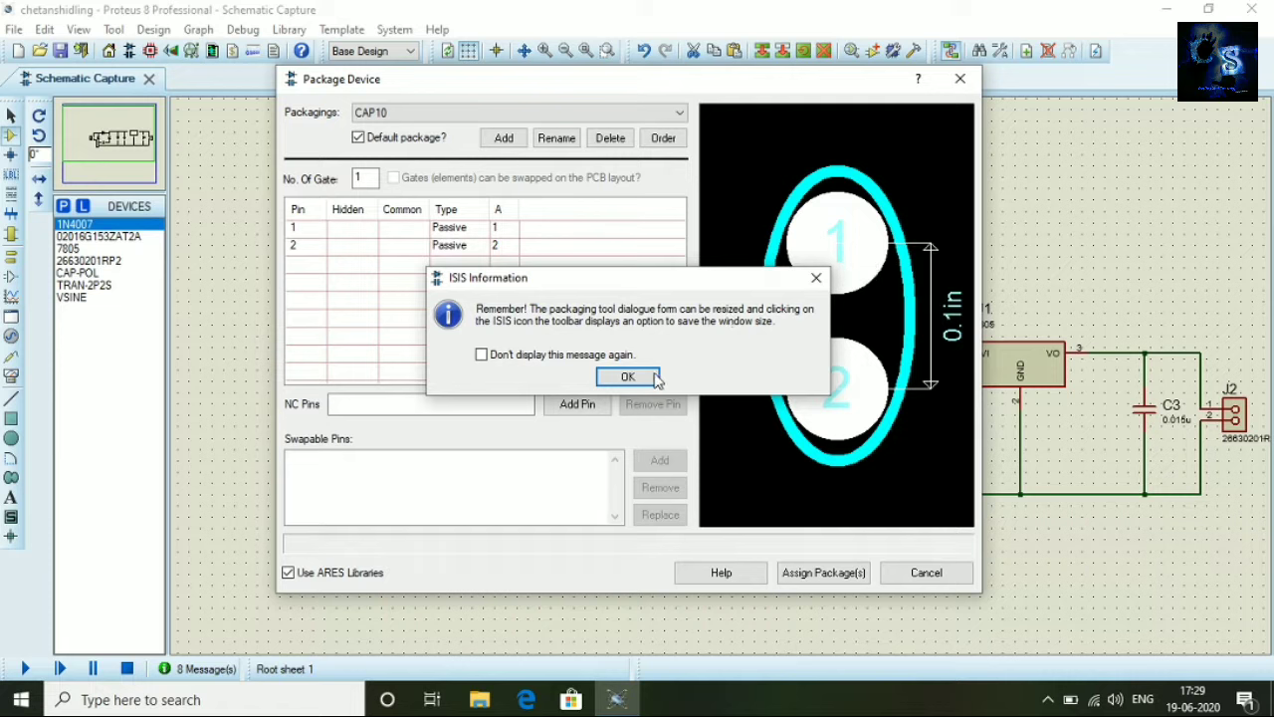
click(632, 376)
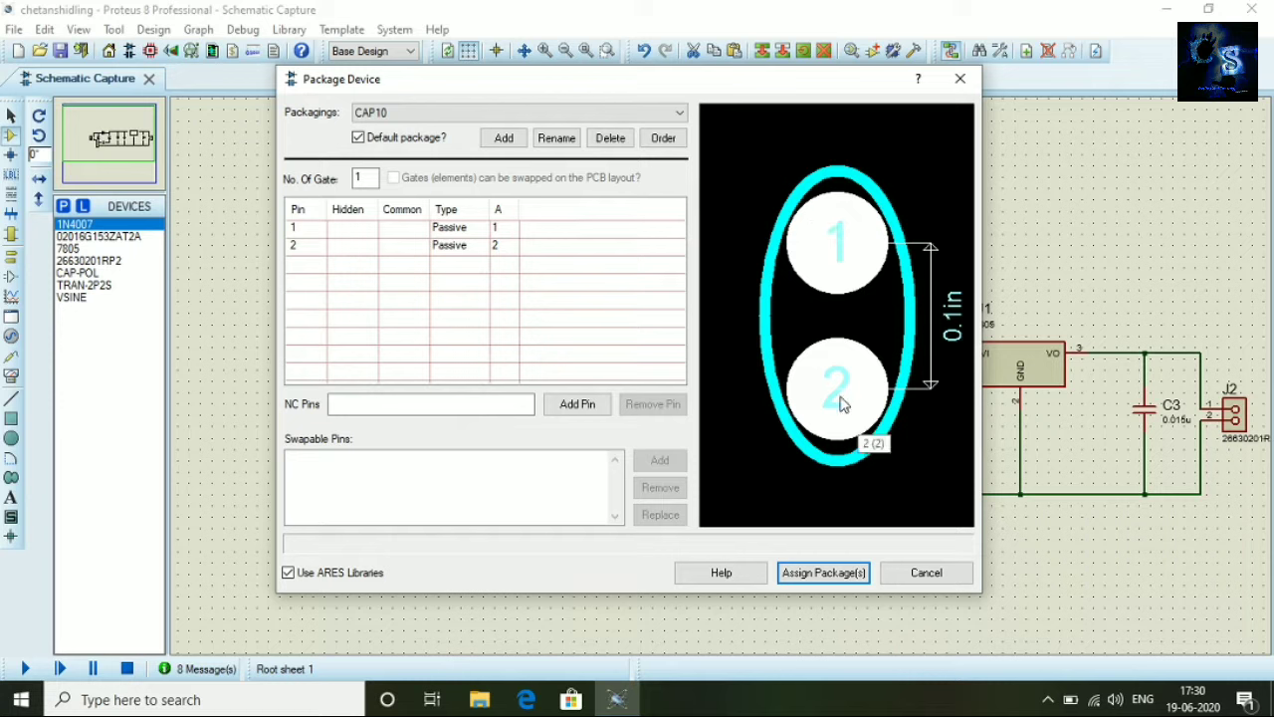
click(822, 572)
click(648, 461)
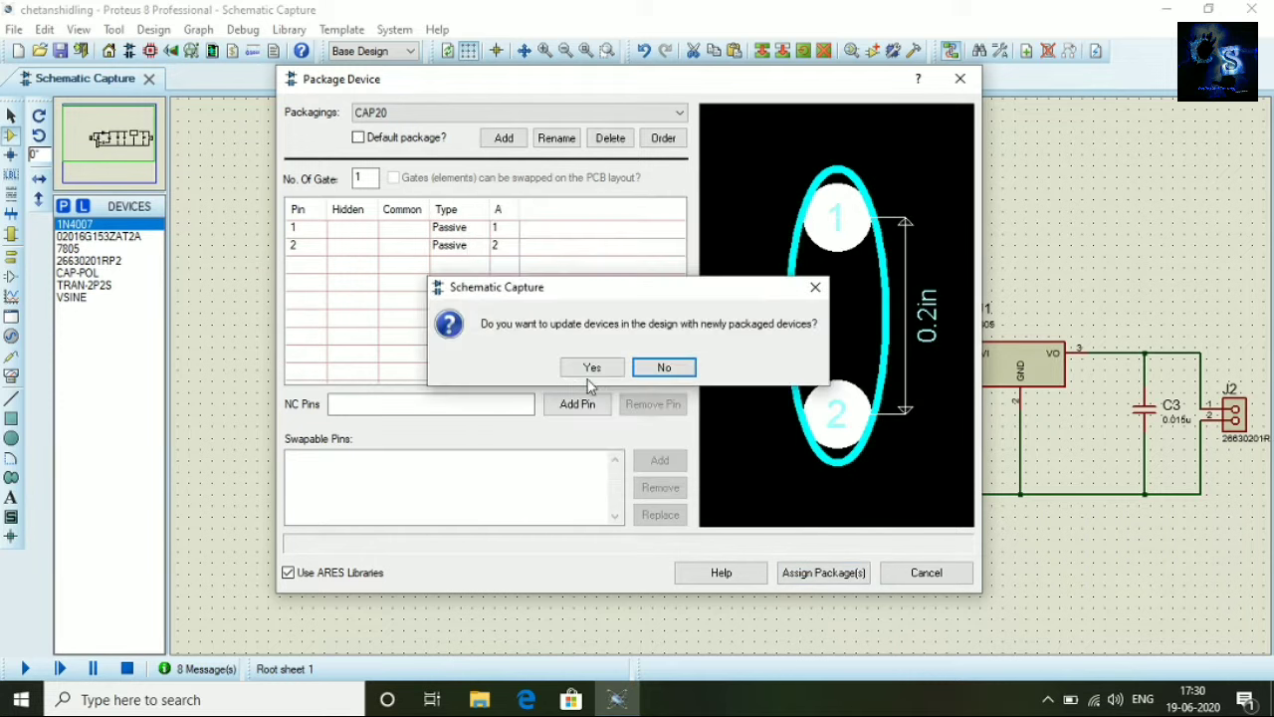
click(588, 367)
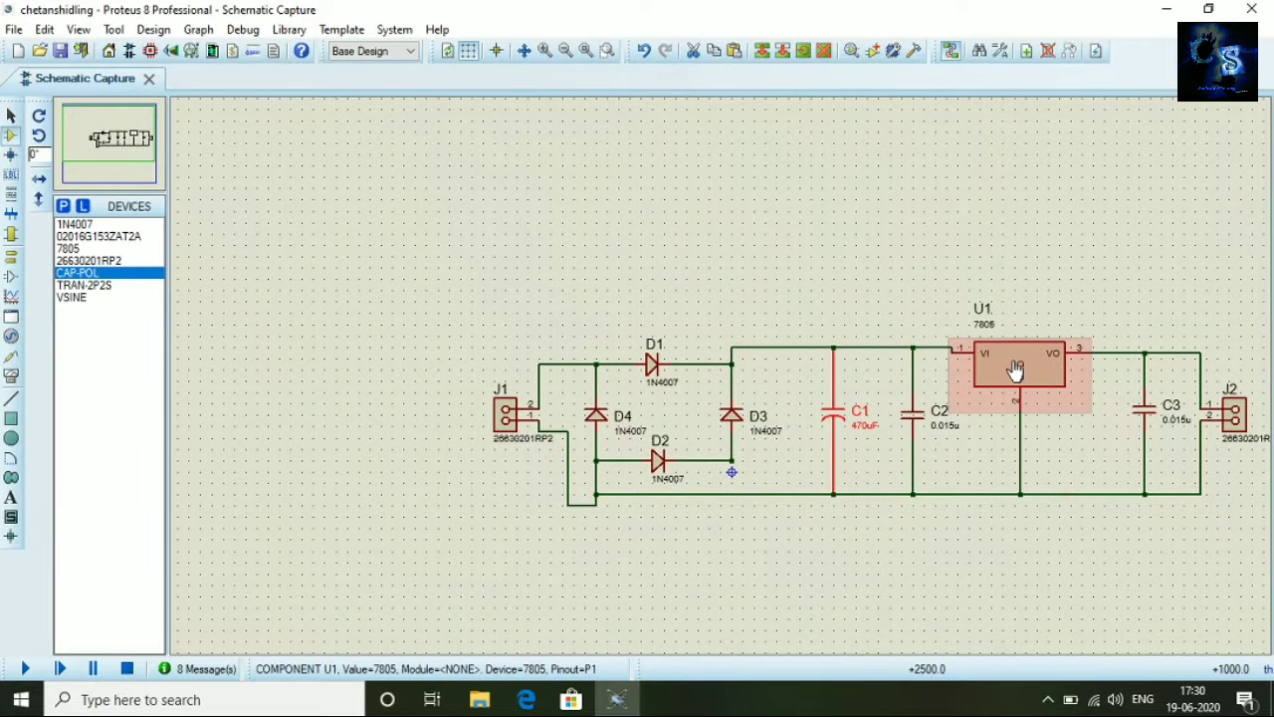
Assign the P1 package to regulator U1, save it in the ANALOG library, and update the matching devices in the design
right_click(1015, 368)
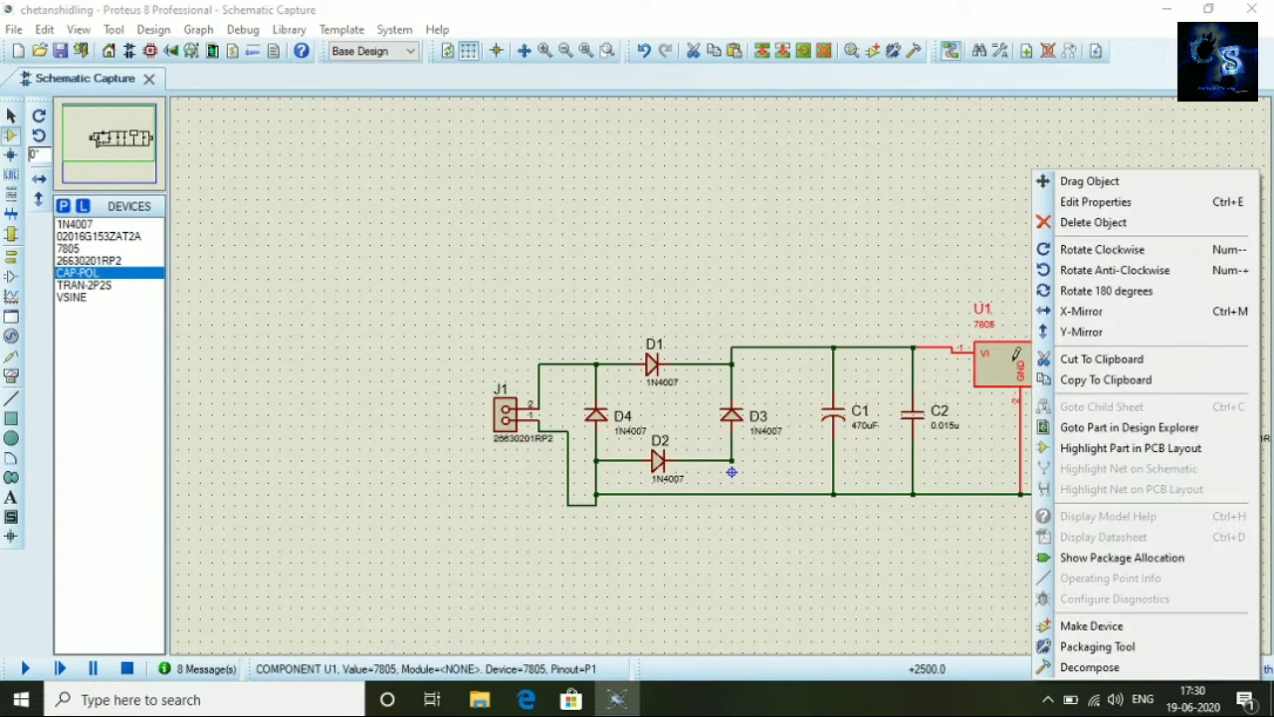
click(1090, 646)
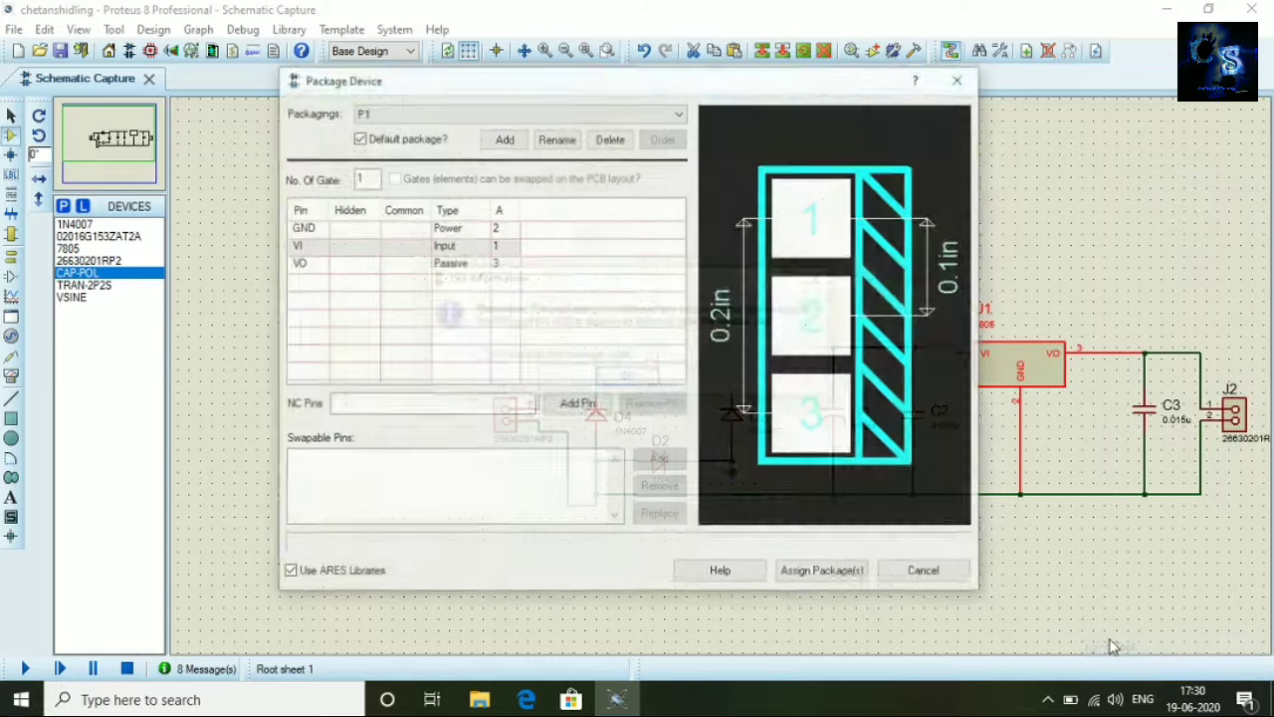
click(627, 377)
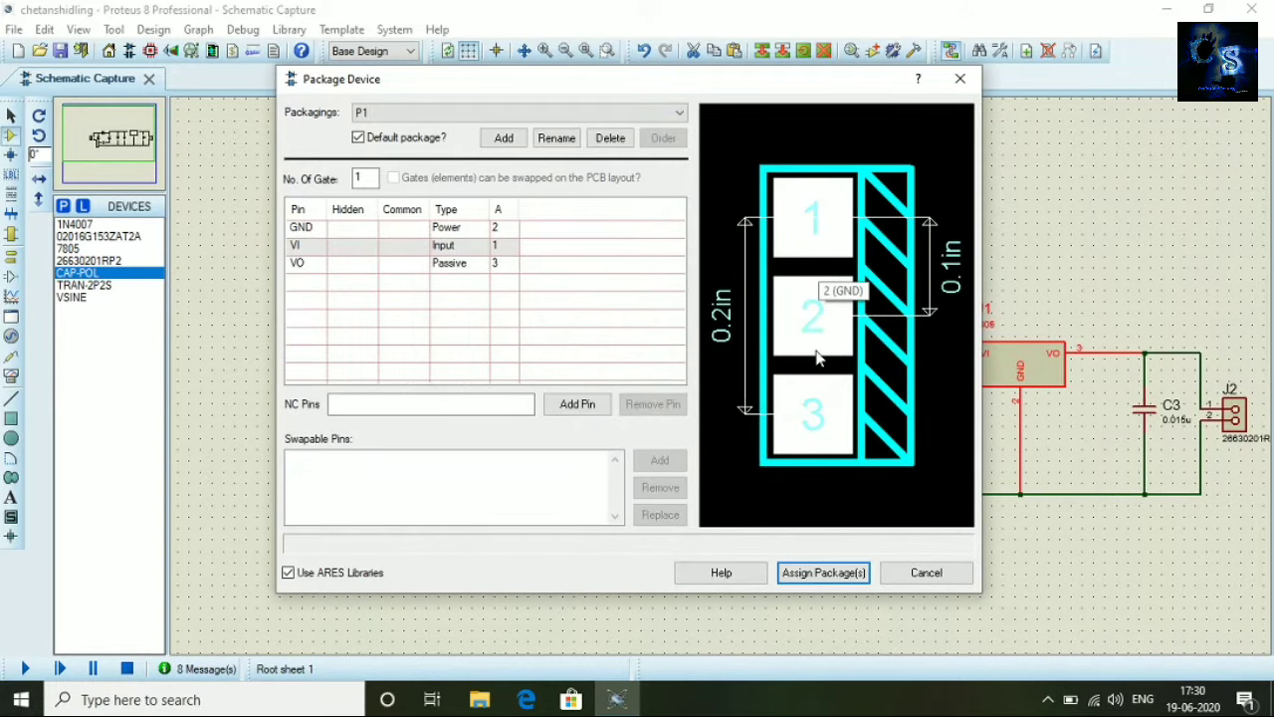
click(832, 571)
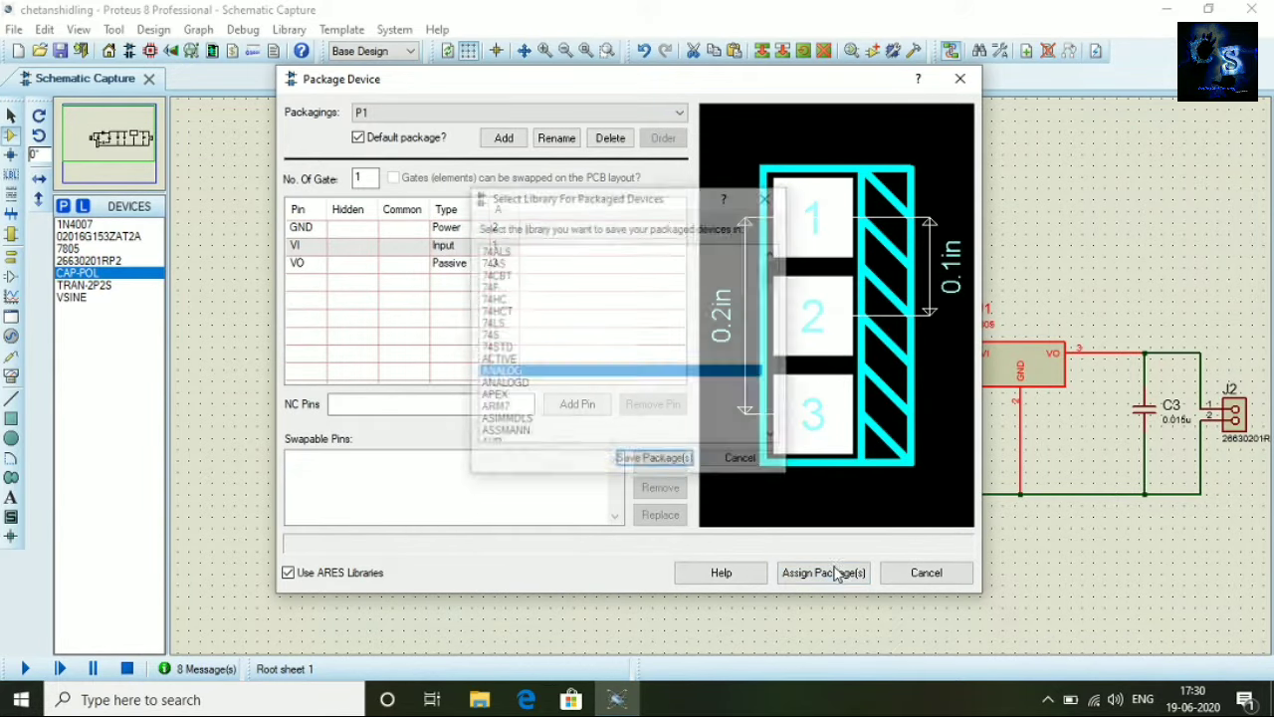
click(654, 461)
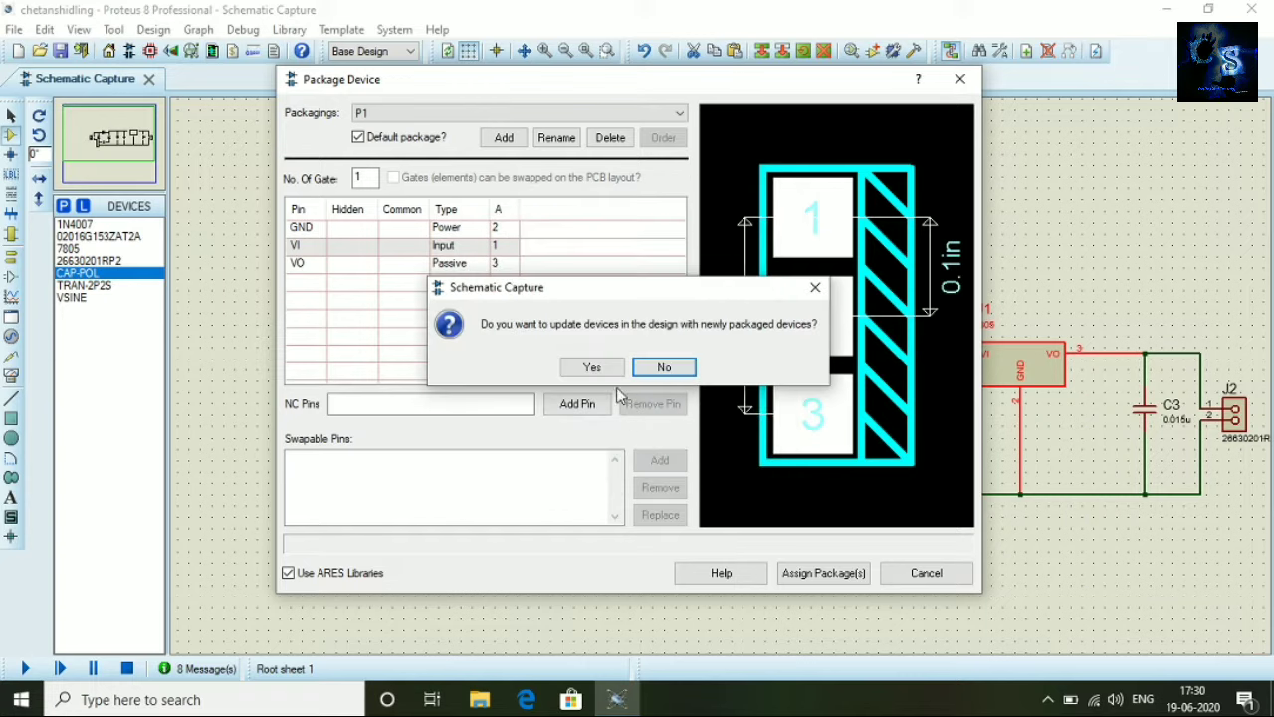
click(609, 370)
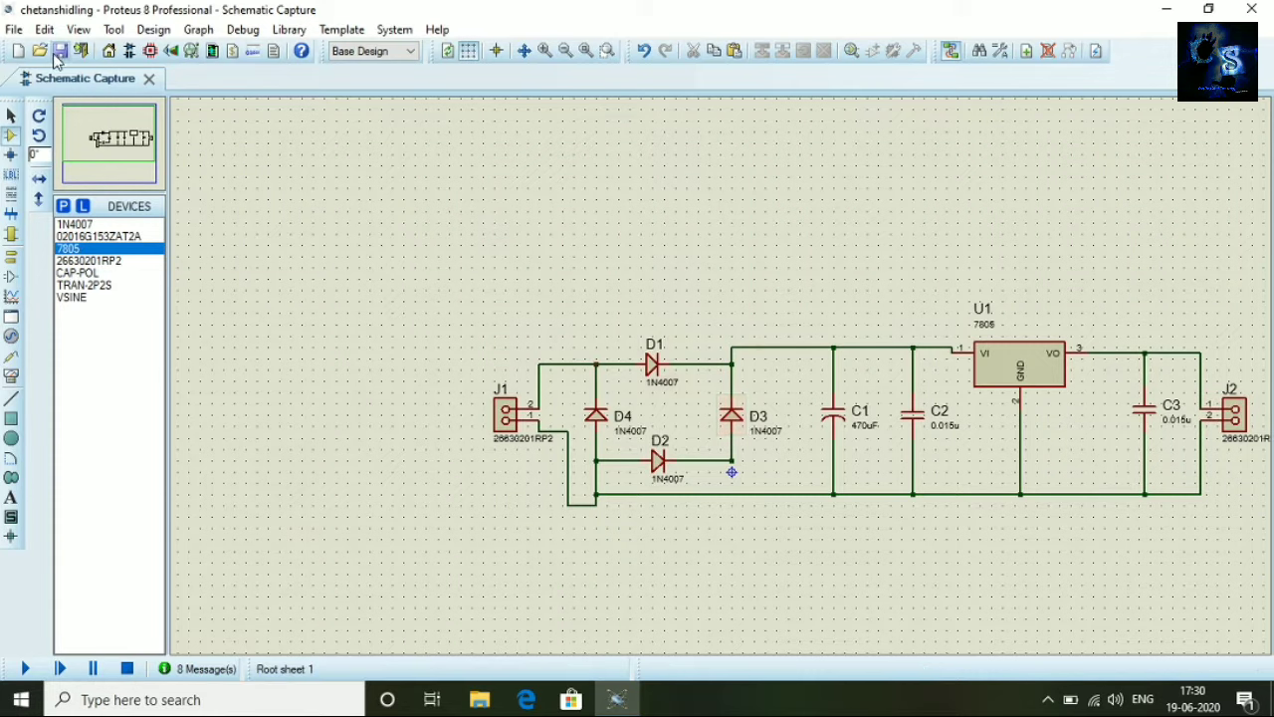
Open the PCB layout and draw a rectangular outline about 45 by 27.5 mm on the Board Edge layer, upper left of the origin
click(150, 52)
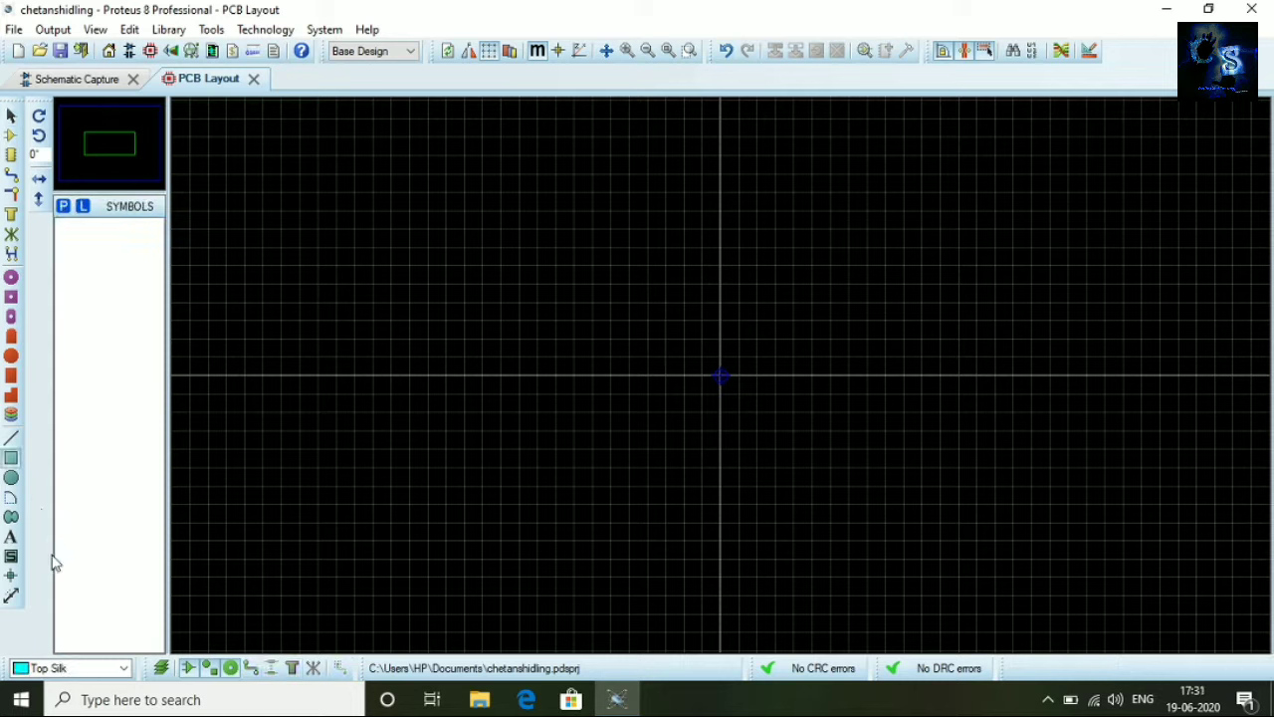
click(77, 669)
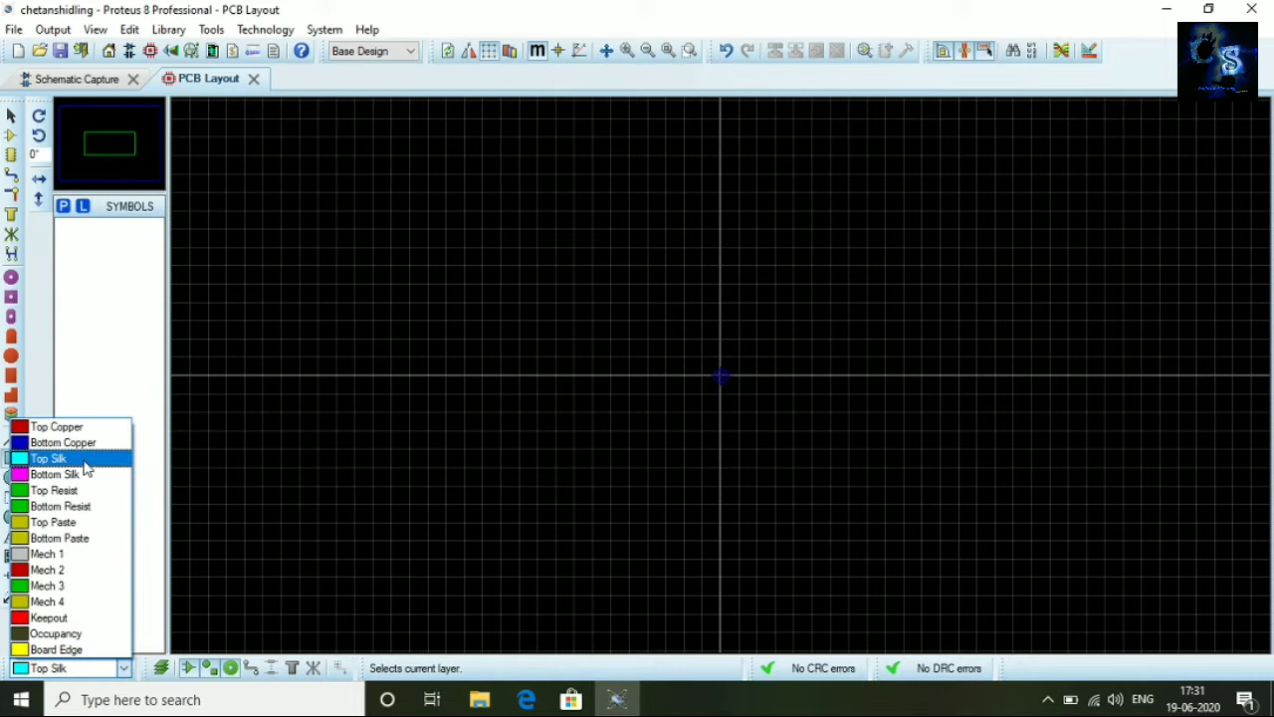
click(69, 650)
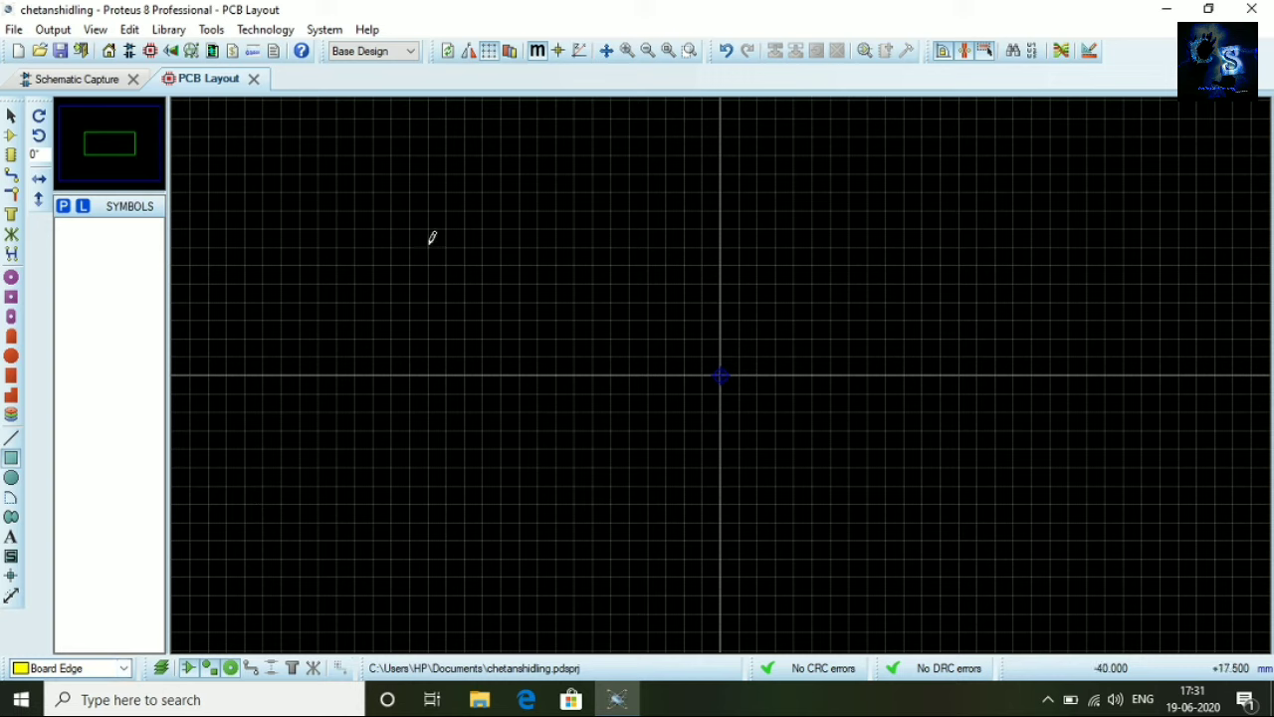
drag(356, 175, 686, 369)
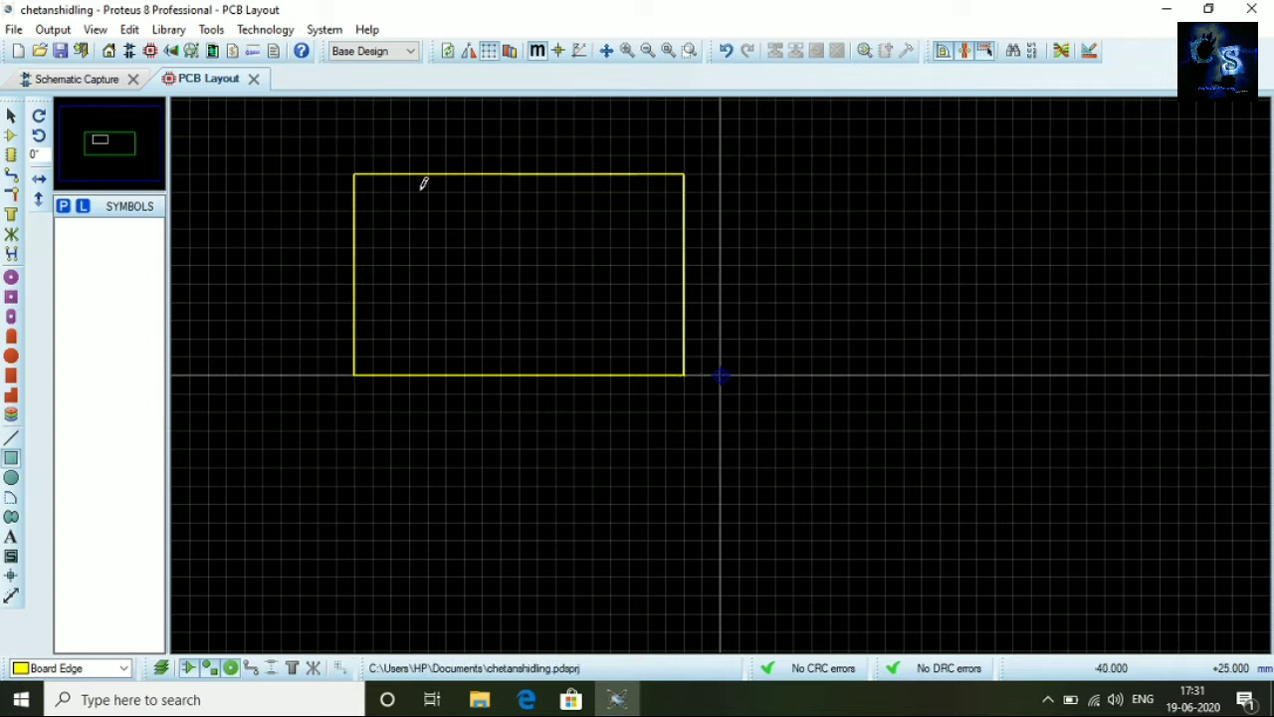
key(Escape)
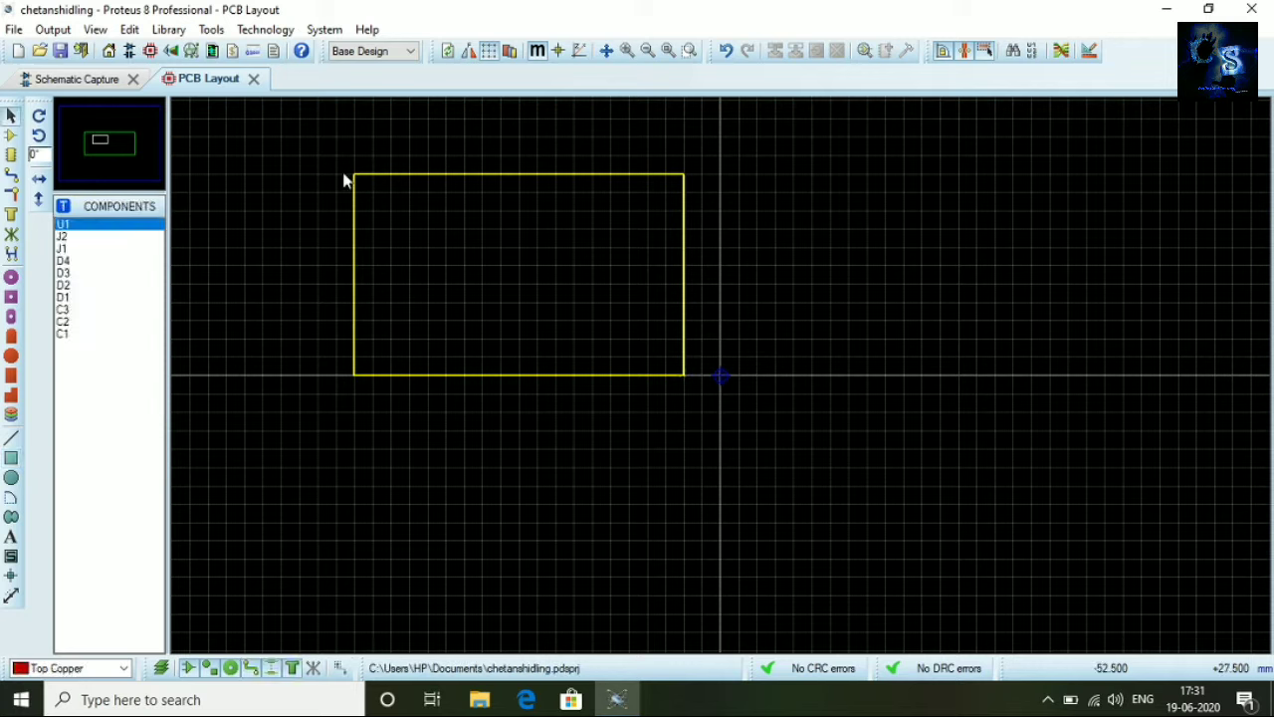
Run the Auto-placer on all listed components with a 50th placement grid and 0.1in edge boundary
click(213, 31)
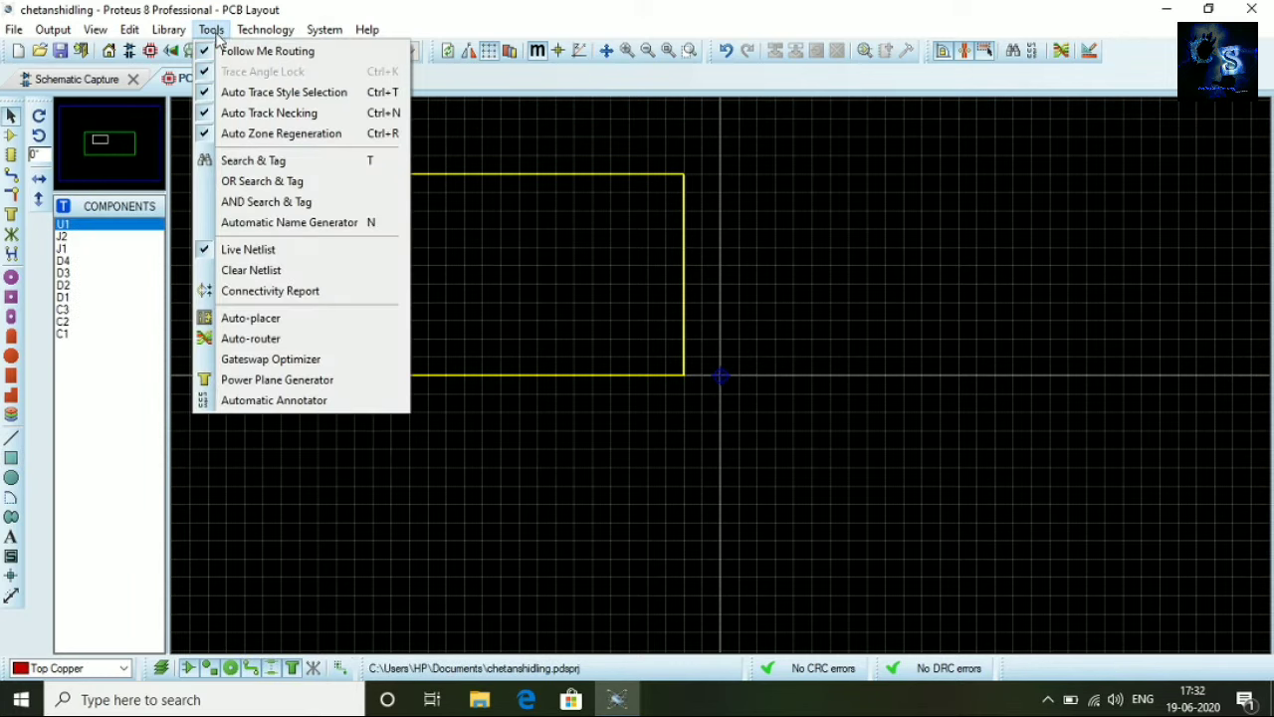
click(259, 319)
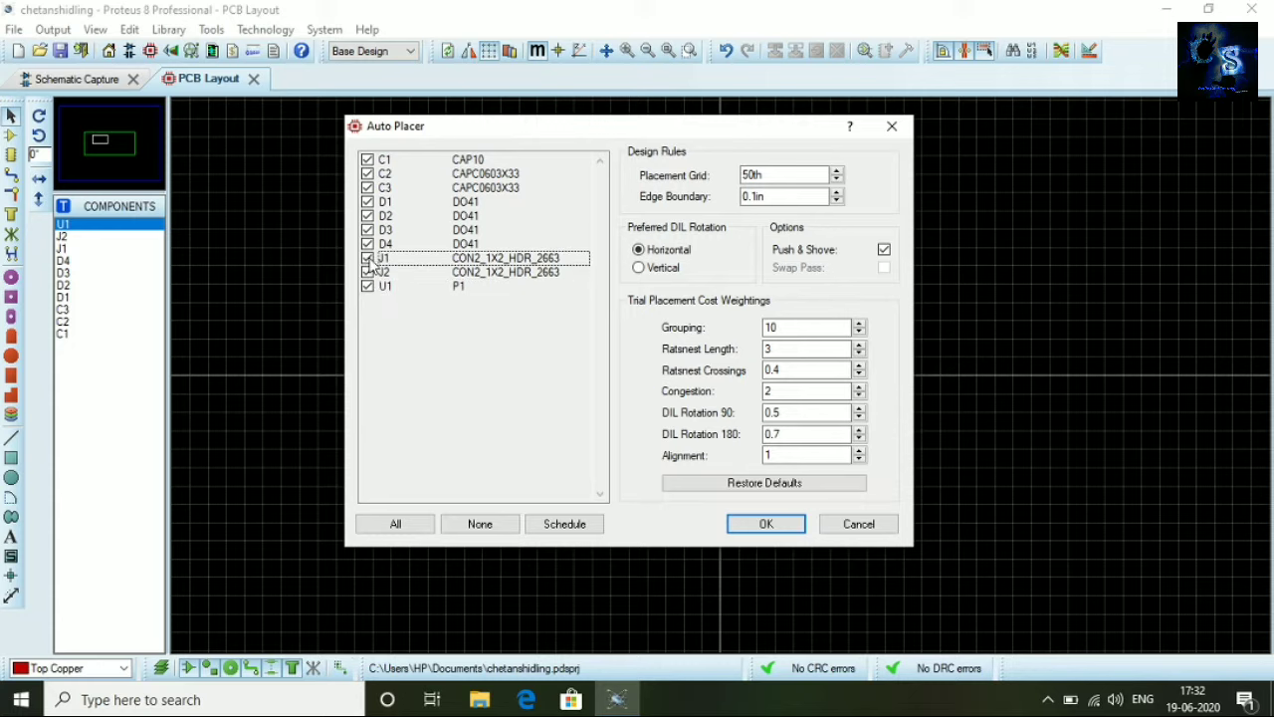
click(753, 526)
click(630, 389)
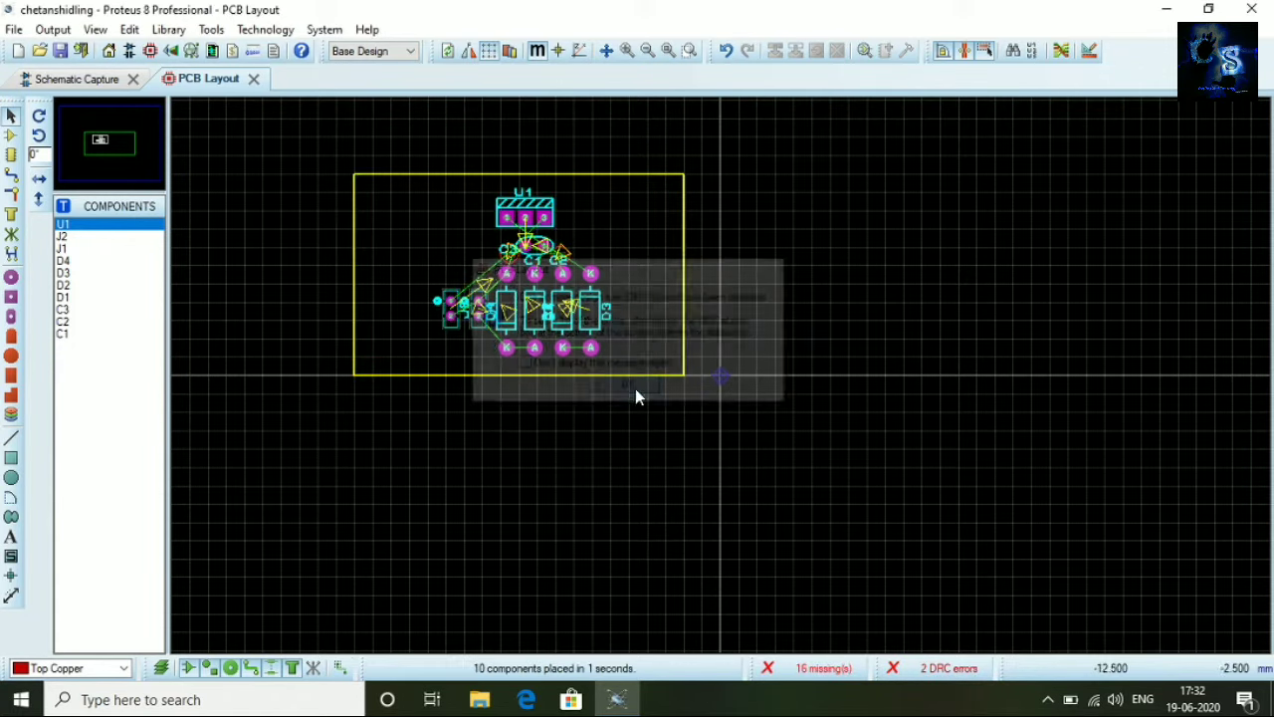
Move regulator U1 toward the board's right edge, above and right of D3, and place capacitor C1 beneath it beside D3
scroll(554, 277, up, 1)
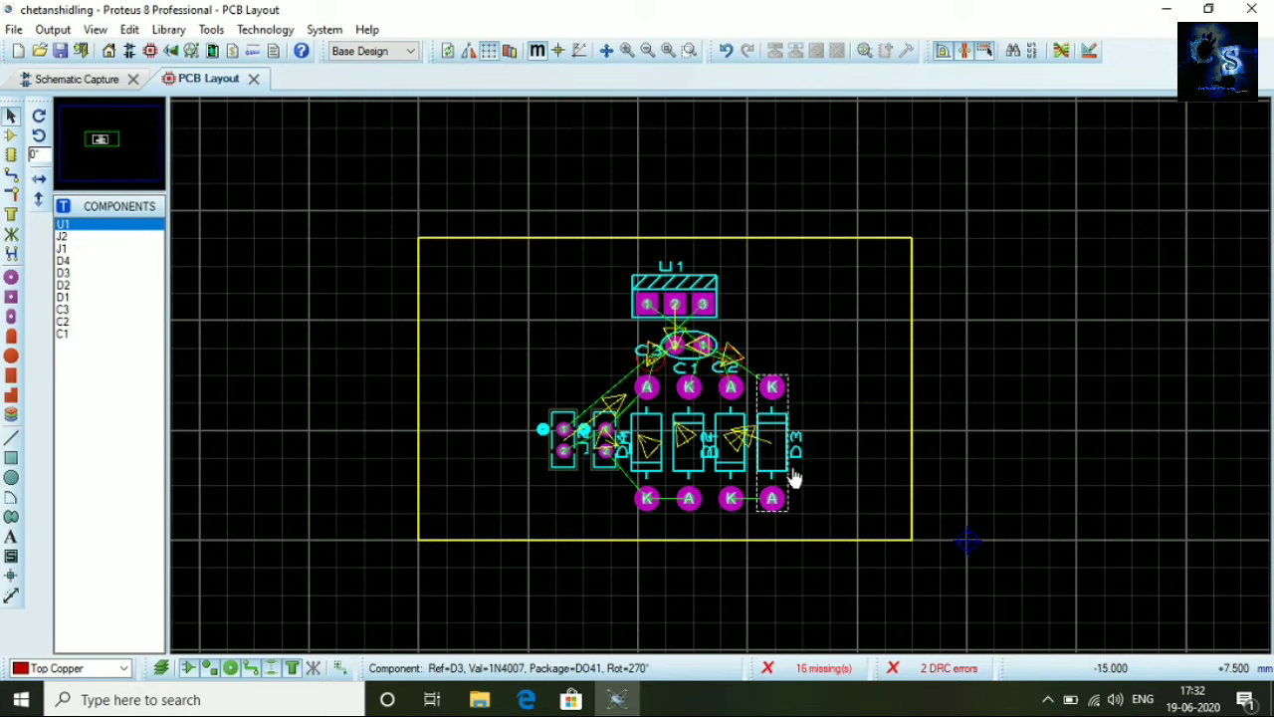
scroll(794, 480, up, 1)
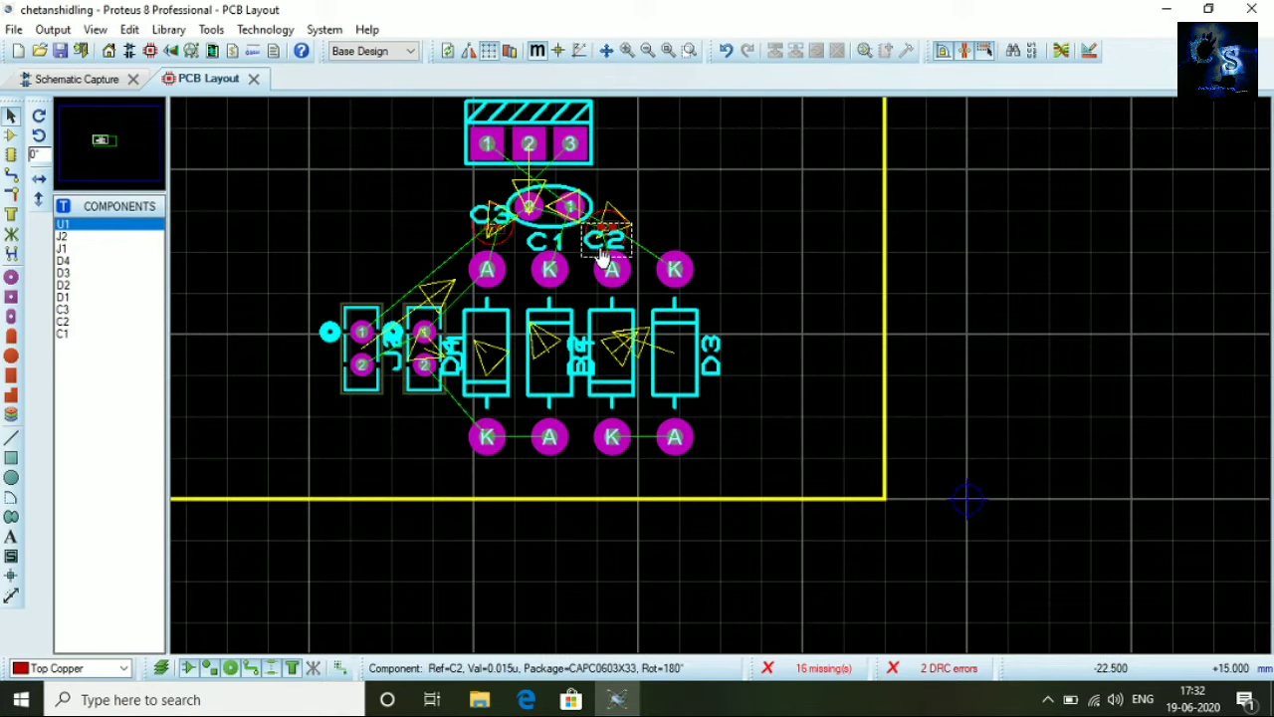
scroll(602, 256, down, 1)
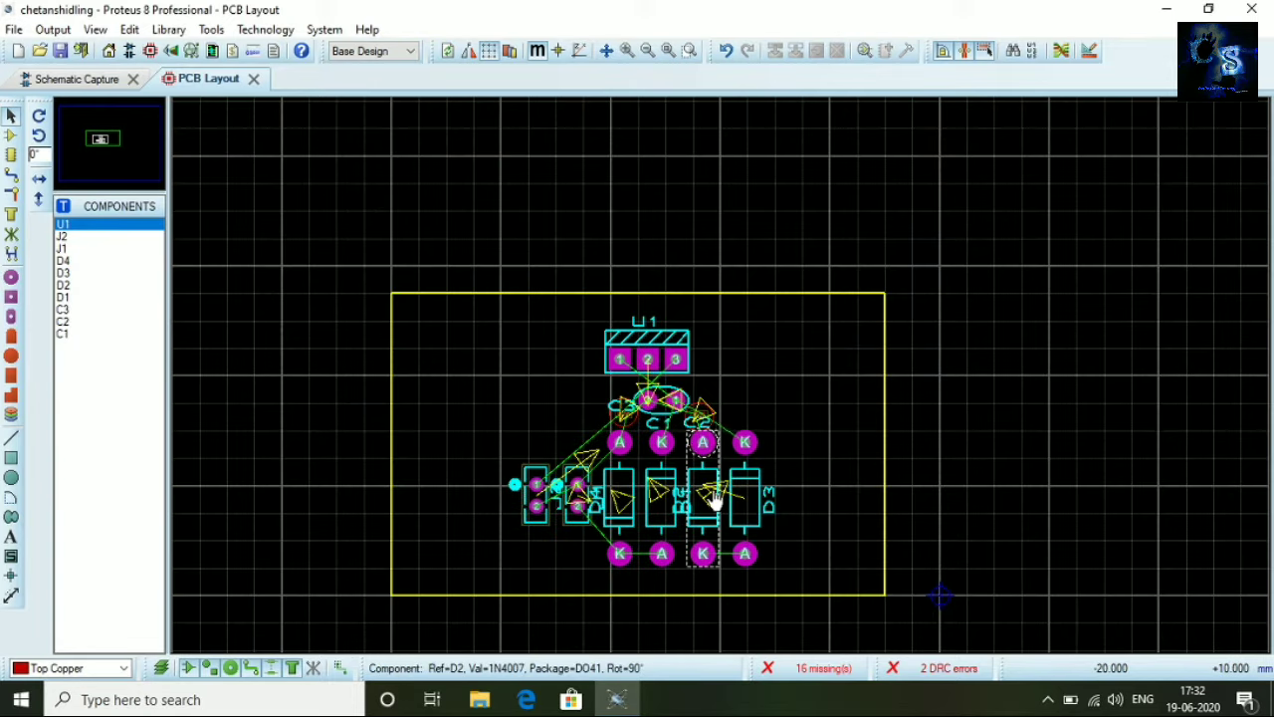
scroll(723, 385, up, 1)
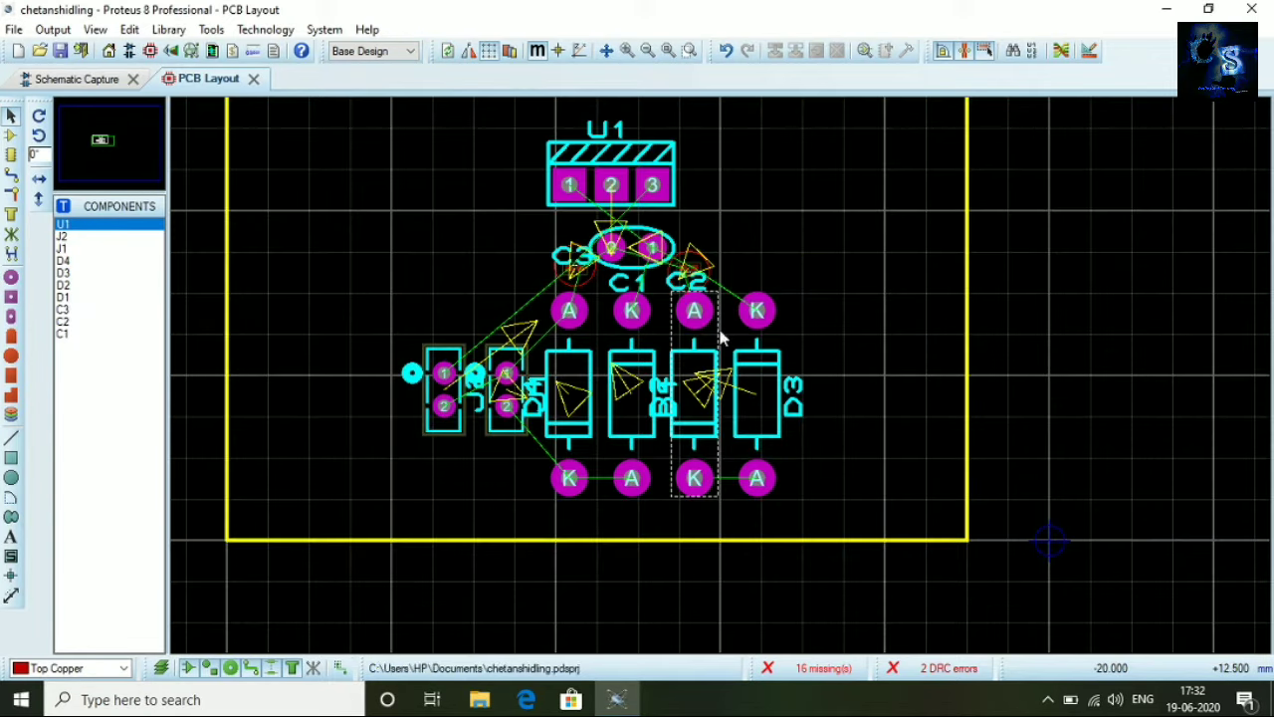
click(603, 179)
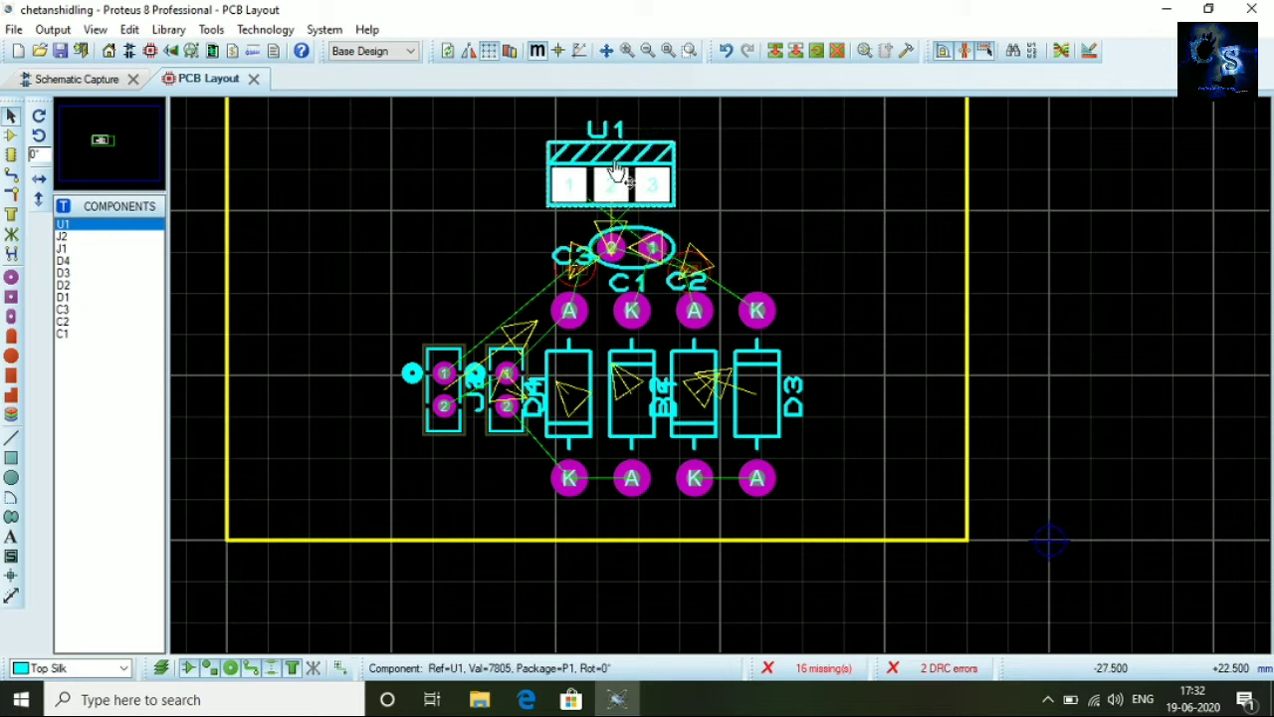
drag(617, 176, 846, 259)
click(731, 187)
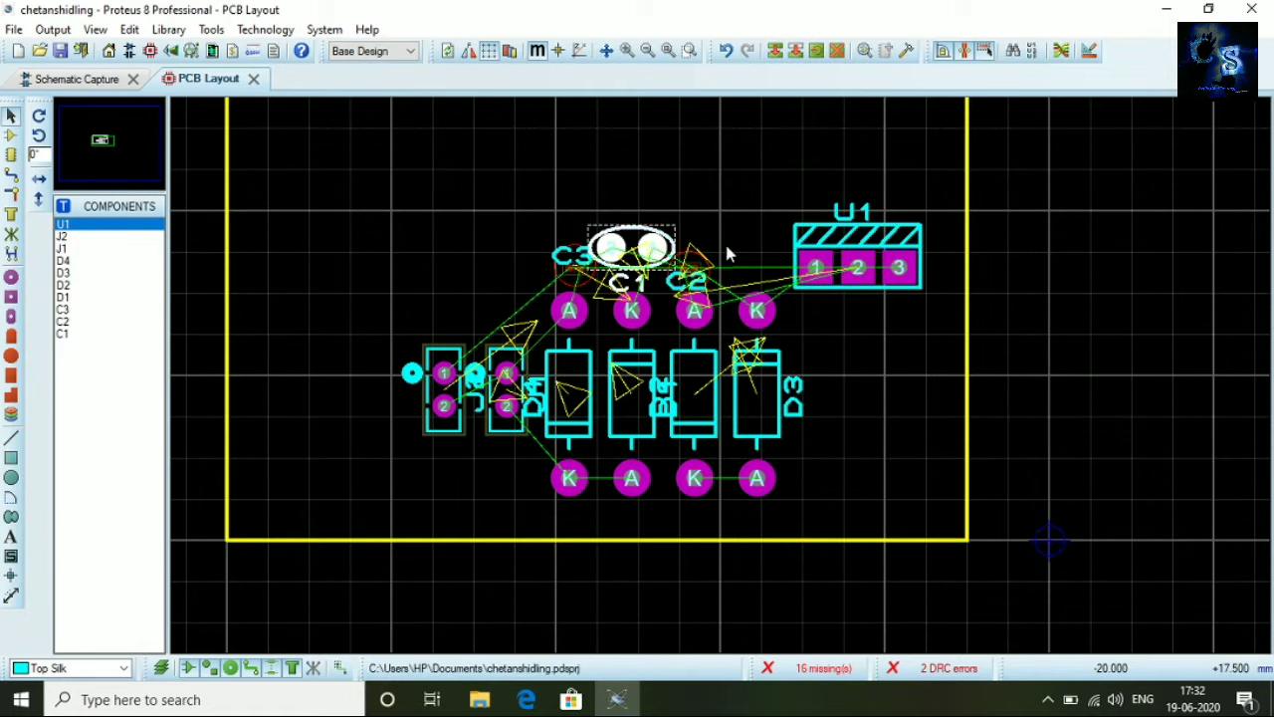
click(617, 249)
mouse_move(617, 249)
mouse_down()
mouse_move(759, 253)
mouse_move(814, 374)
mouse_move(845, 375)
mouse_move(812, 418)
mouse_up()
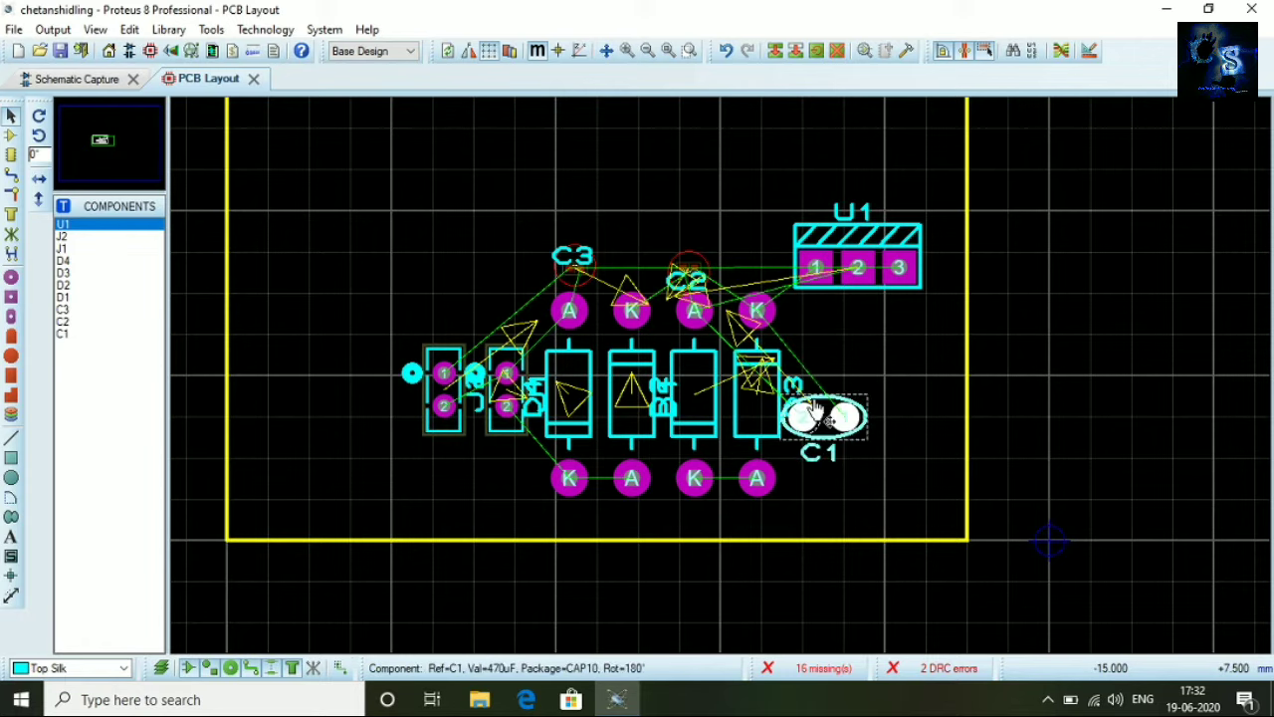
Move connector J2 to the upper left of the diodes and connector J1 to their lower left
scroll(825, 352, up, 1)
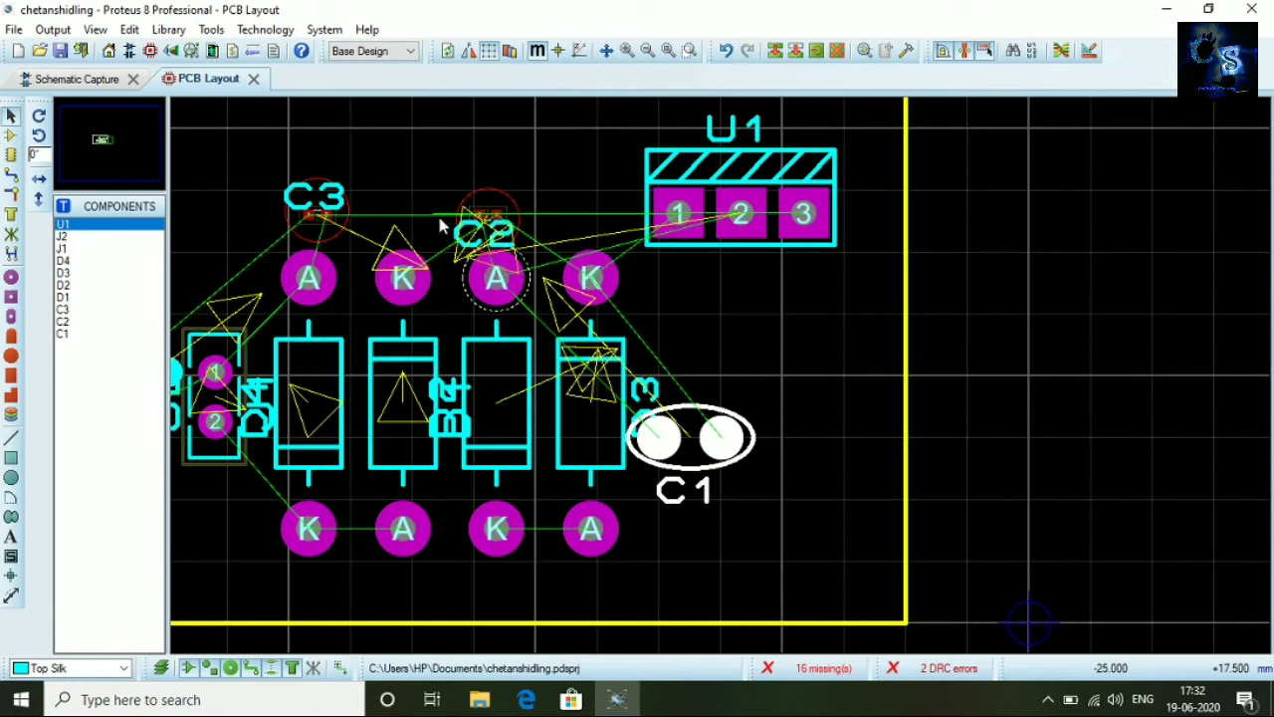
scroll(439, 227, down, 1)
scroll(192, 227, up, 1)
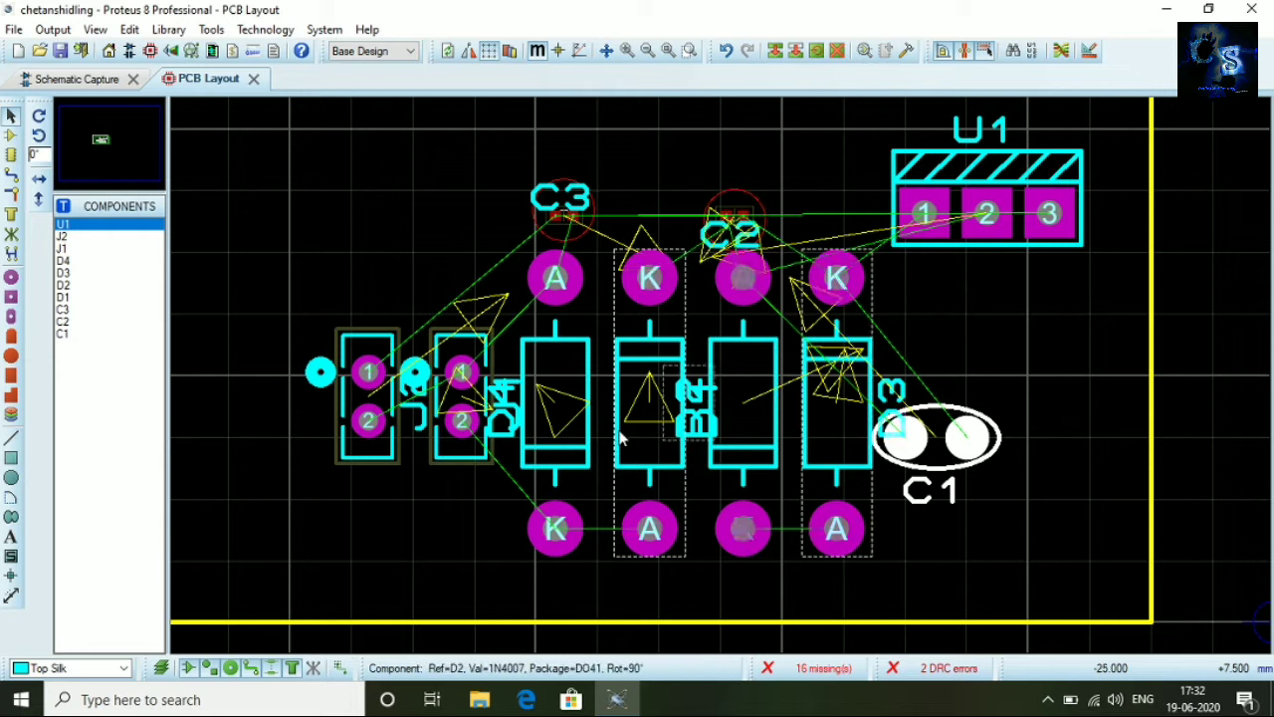
click(351, 349)
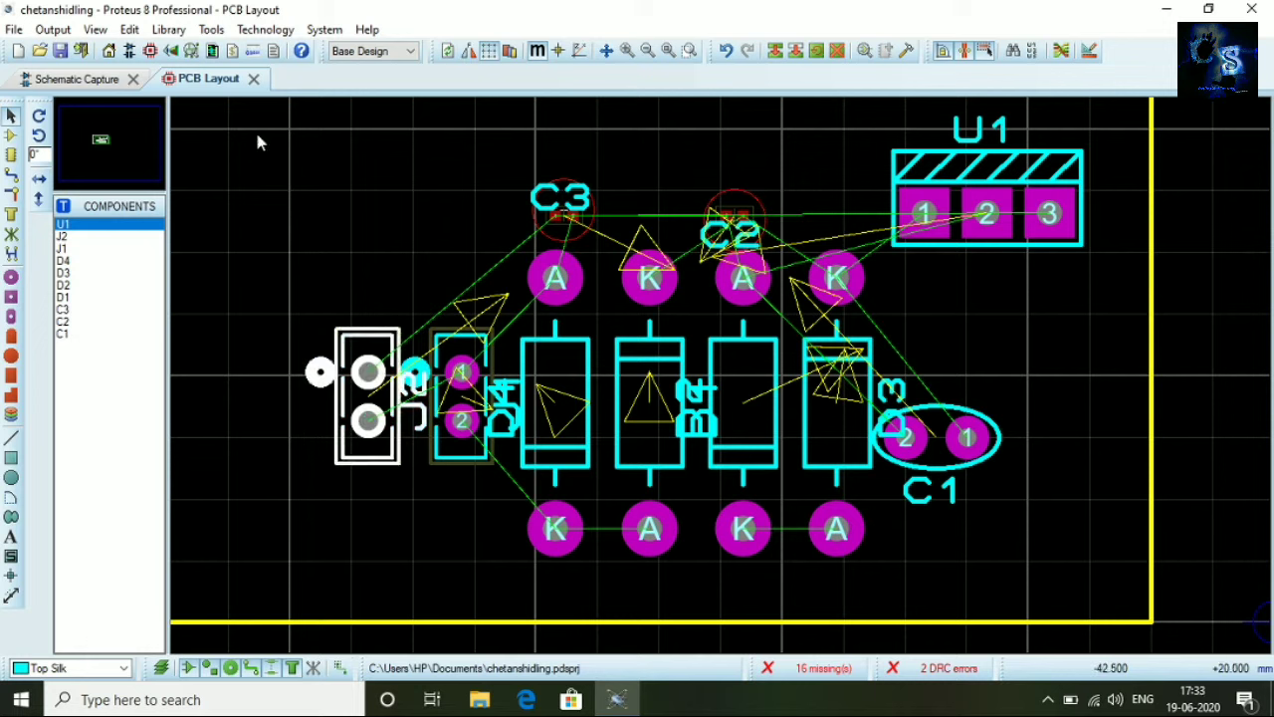
drag(368, 395, 244, 157)
click(461, 416)
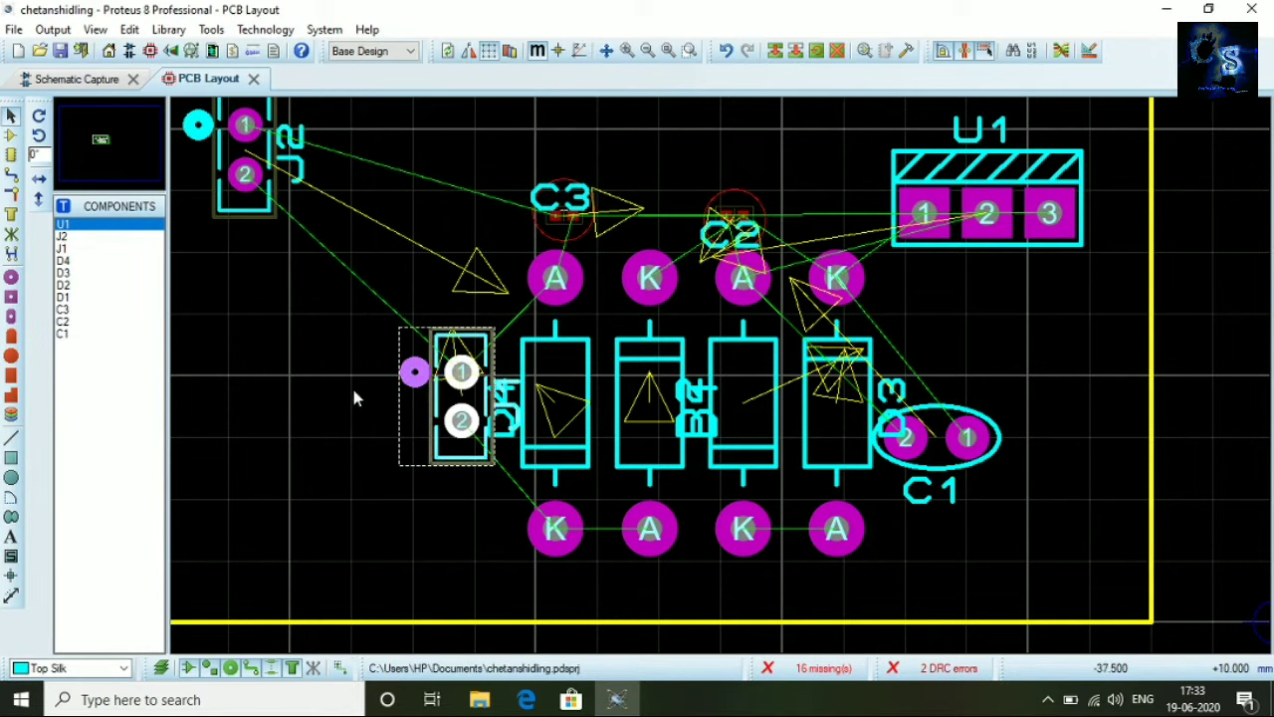
drag(461, 398, 276, 518)
Move capacitor C3 from above the diodes to the area below U1's pin 3, just above and right of C1
click(539, 354)
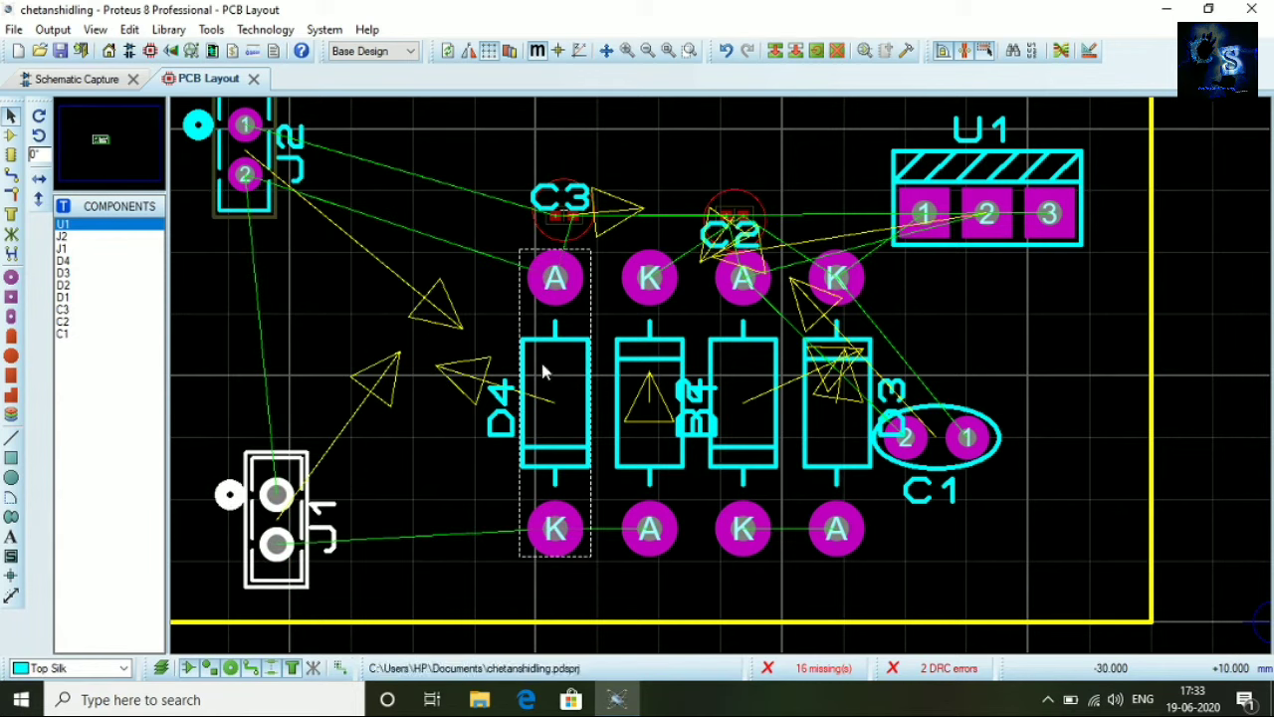
click(940, 360)
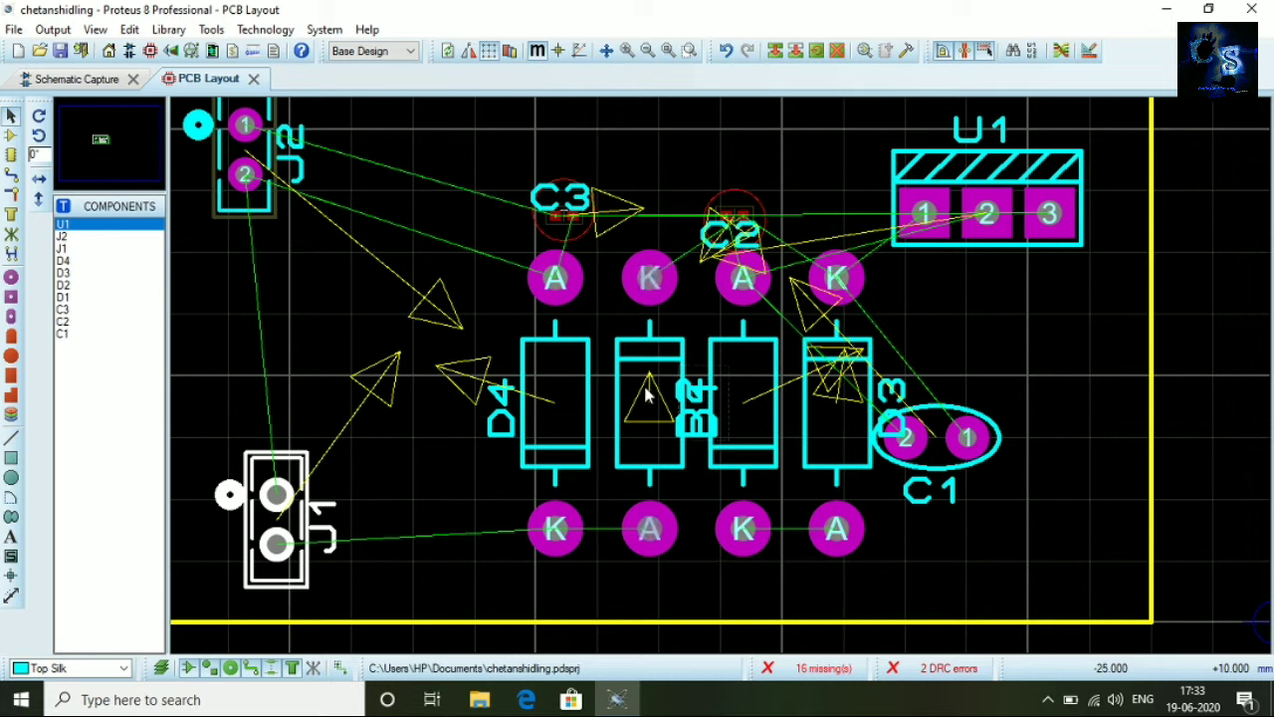
drag(562, 214, 994, 380)
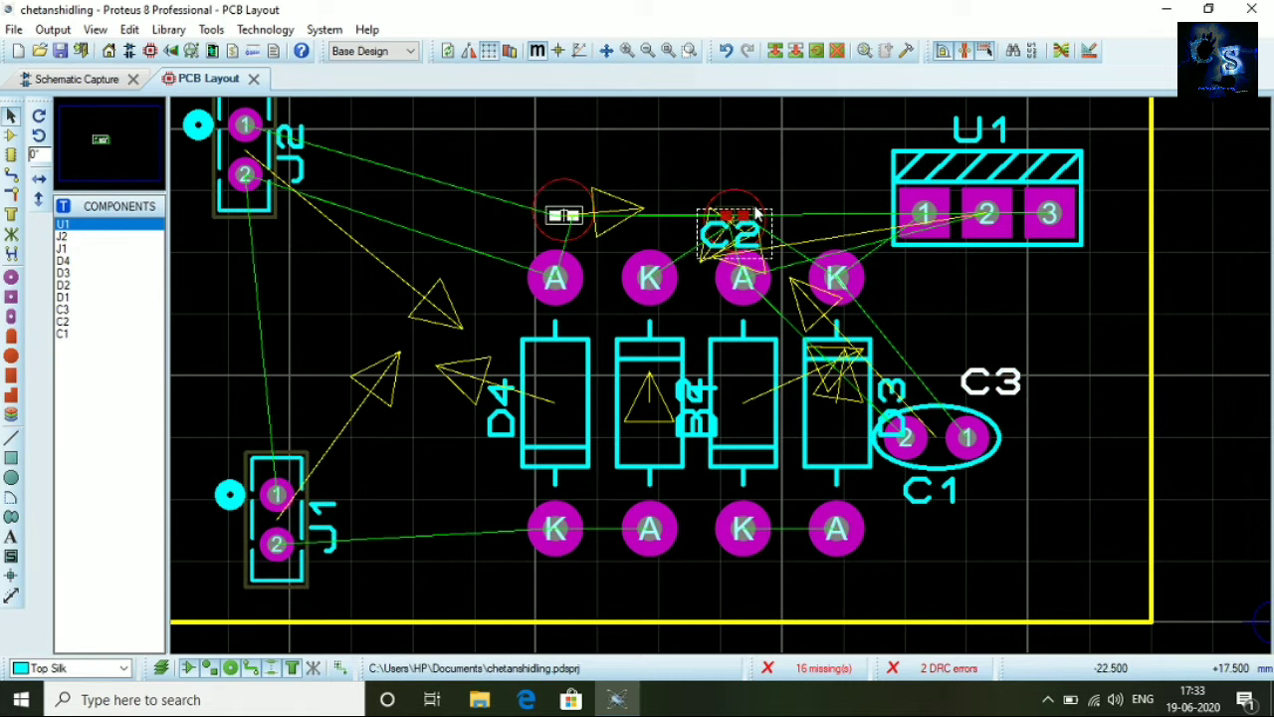
drag(563, 214, 1036, 373)
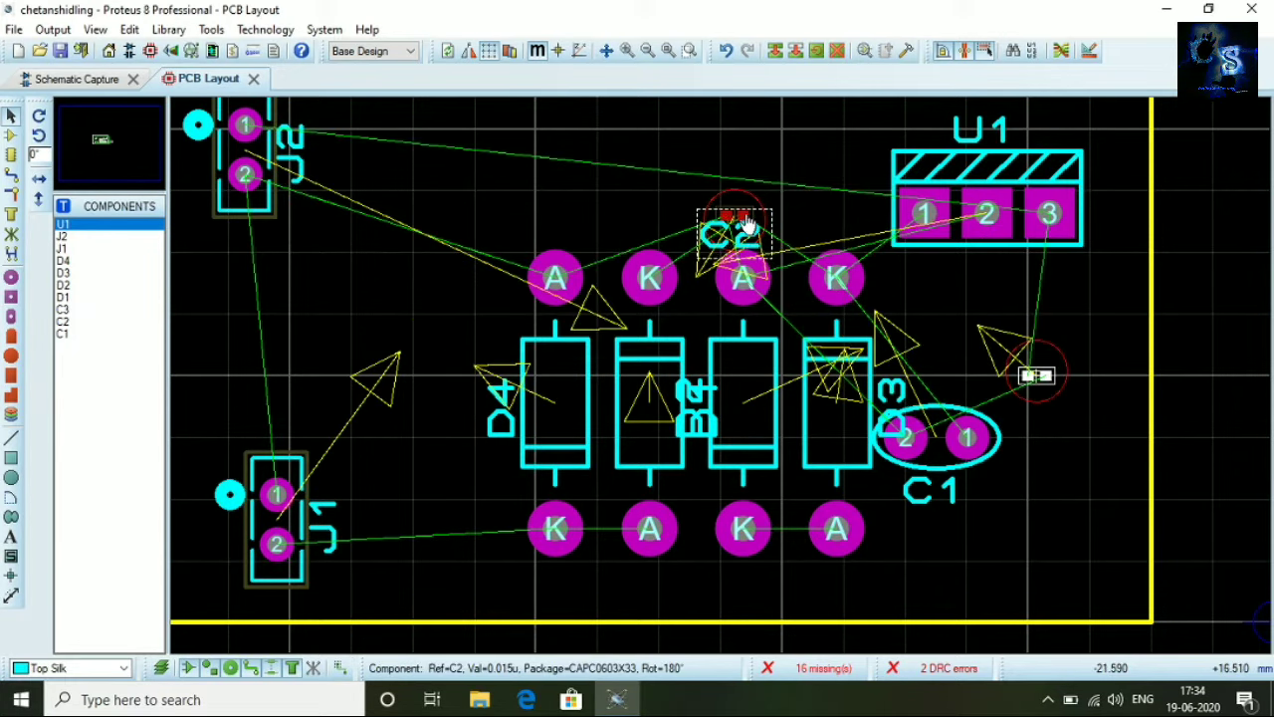
Move capacitor C2 from above the diodes to the board's lower right corner, below and right of C1
click(734, 217)
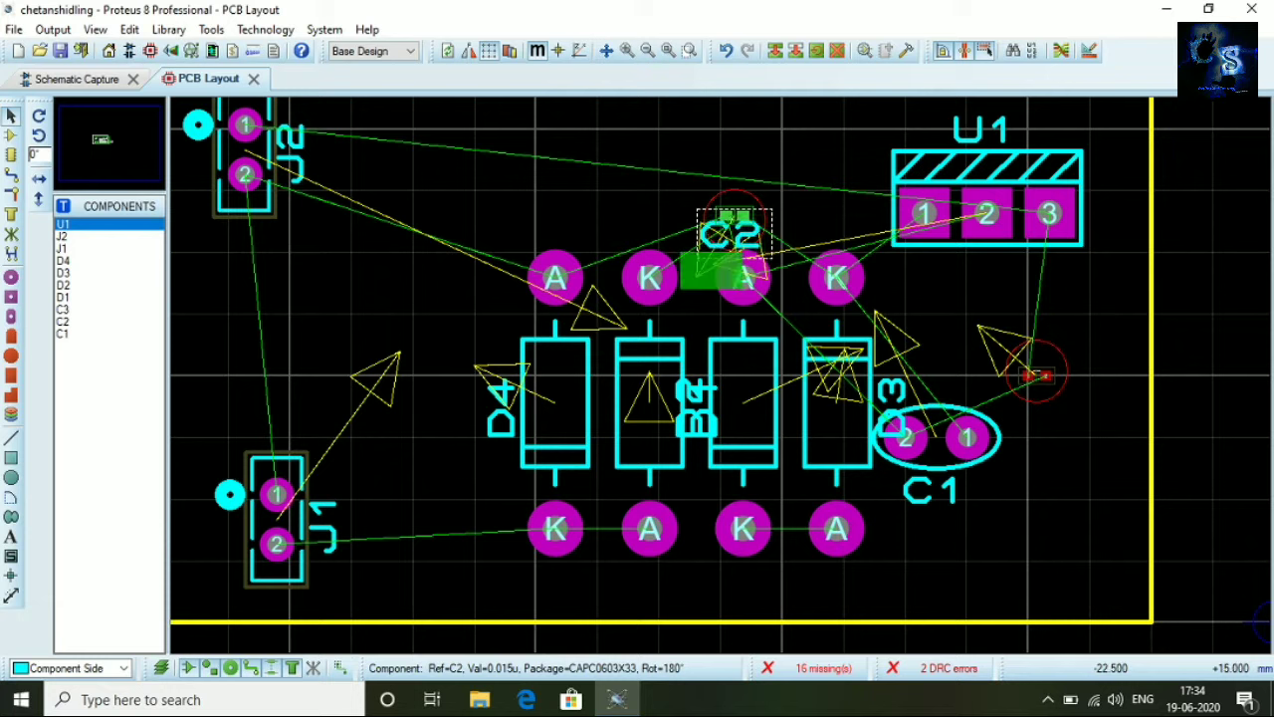
drag(734, 234, 706, 271)
drag(735, 217, 1098, 498)
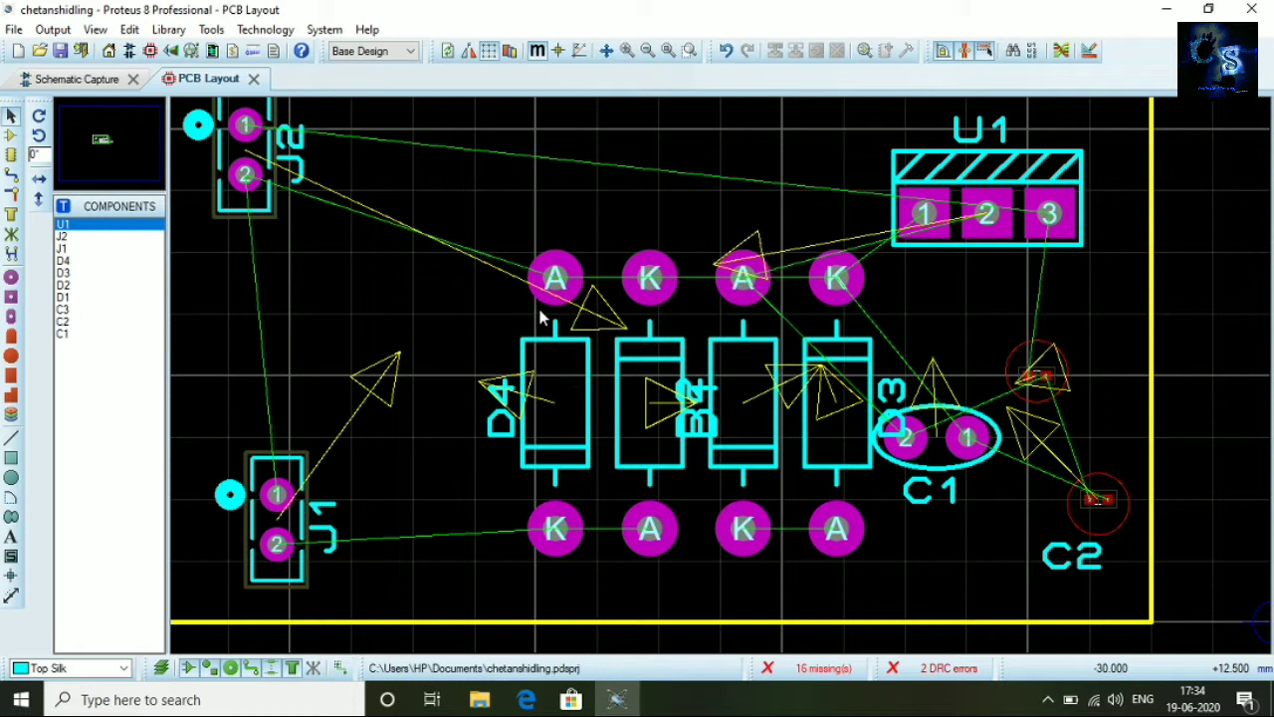
Shift diodes D4, D1, D2 and D3 each about 2.5 mm left and 2.5 mm up, keeping them in an evenly spaced row
click(557, 264)
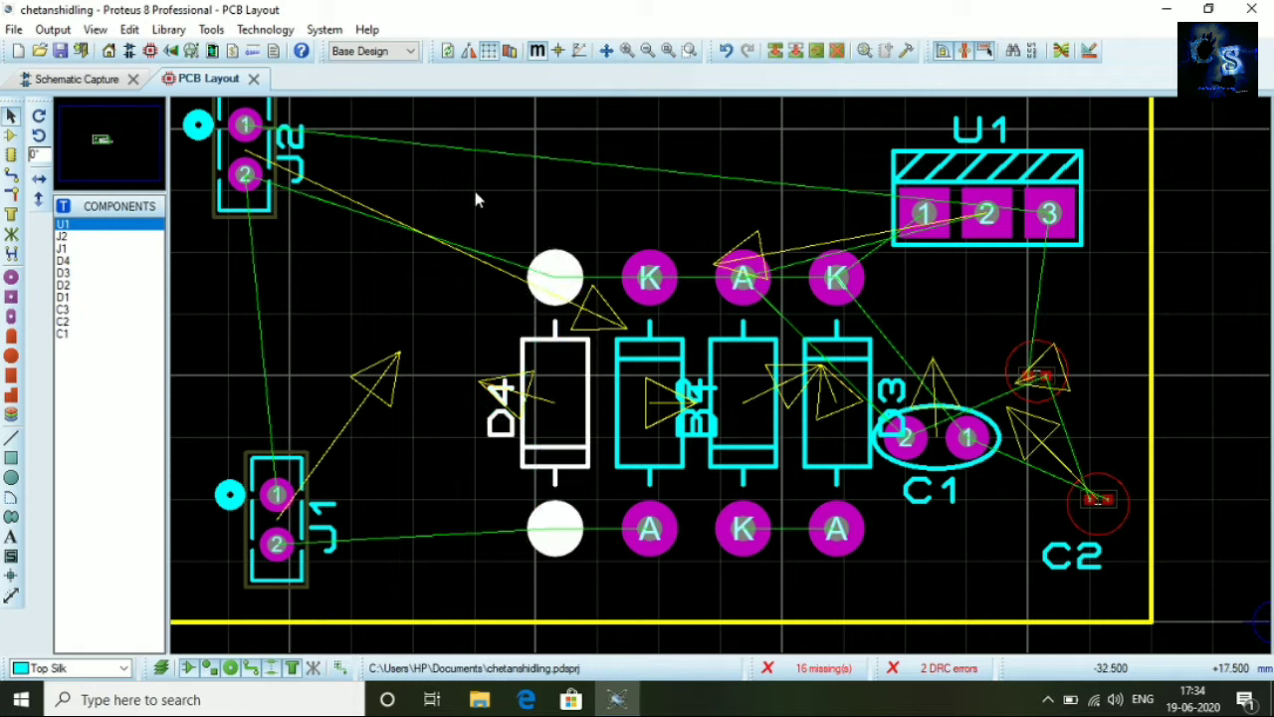
drag(540, 398, 478, 336)
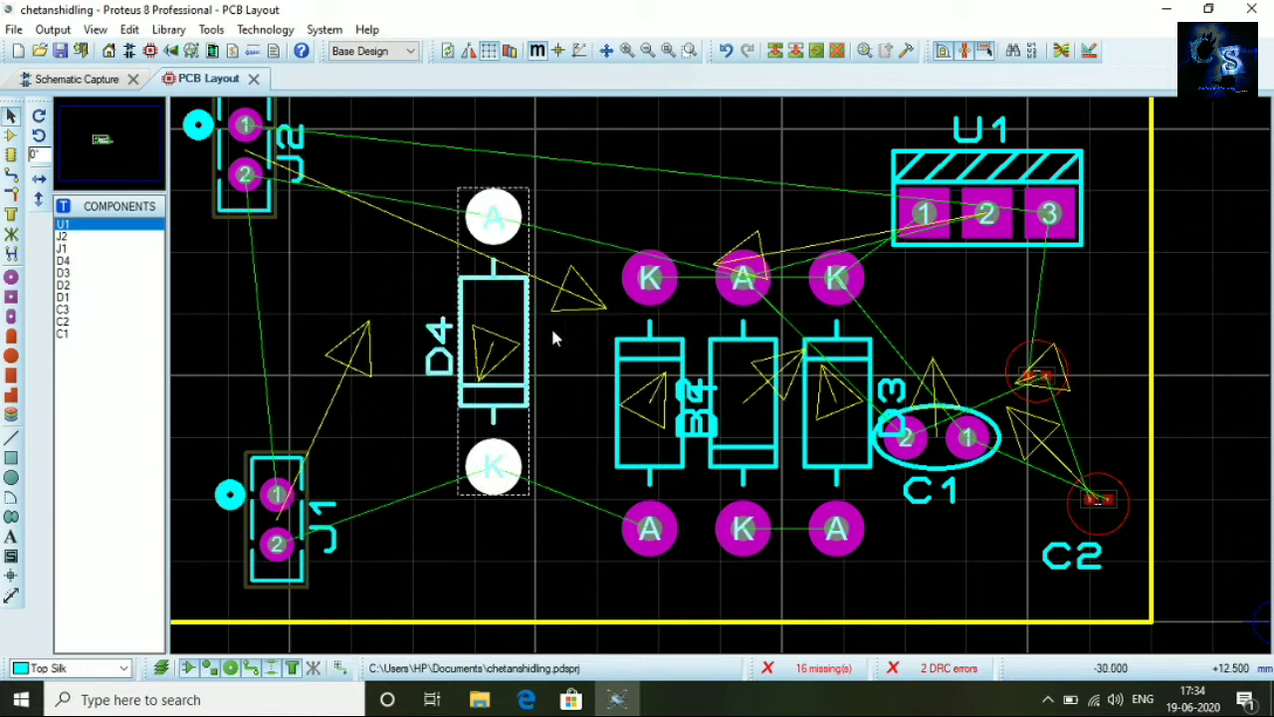
click(640, 420)
drag(658, 287, 595, 225)
drag(721, 353, 661, 293)
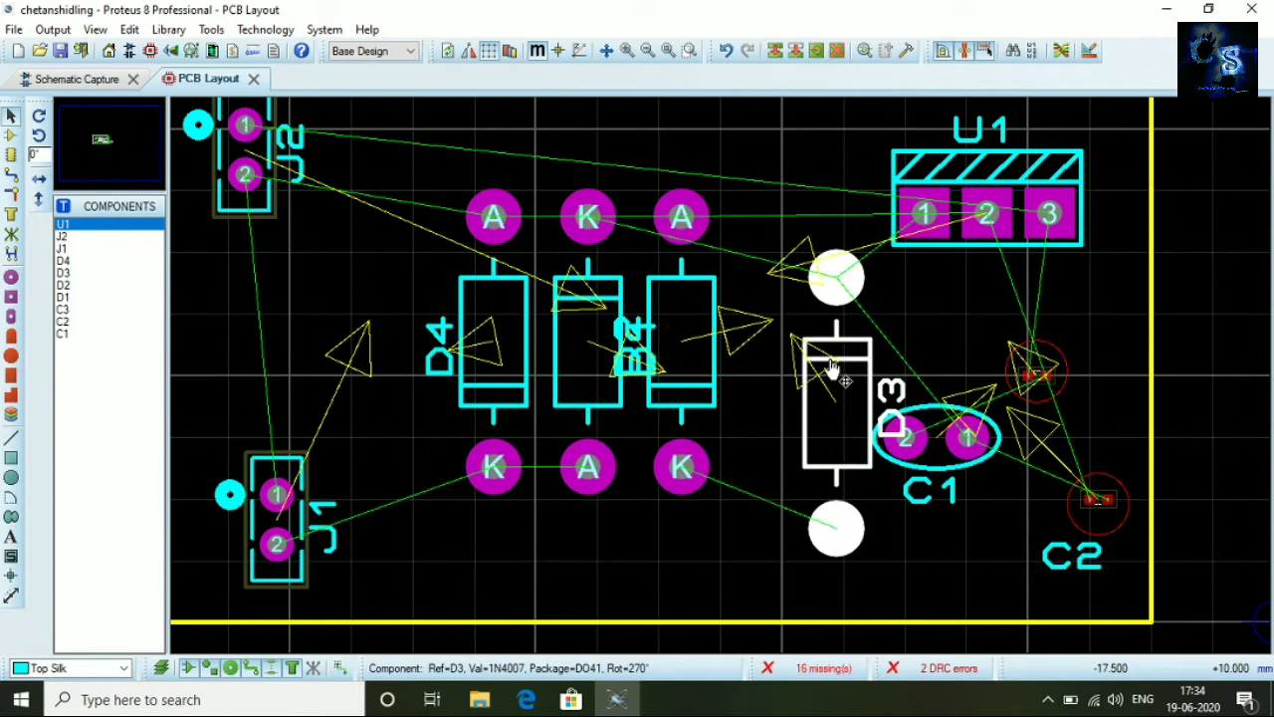
drag(821, 406, 784, 326)
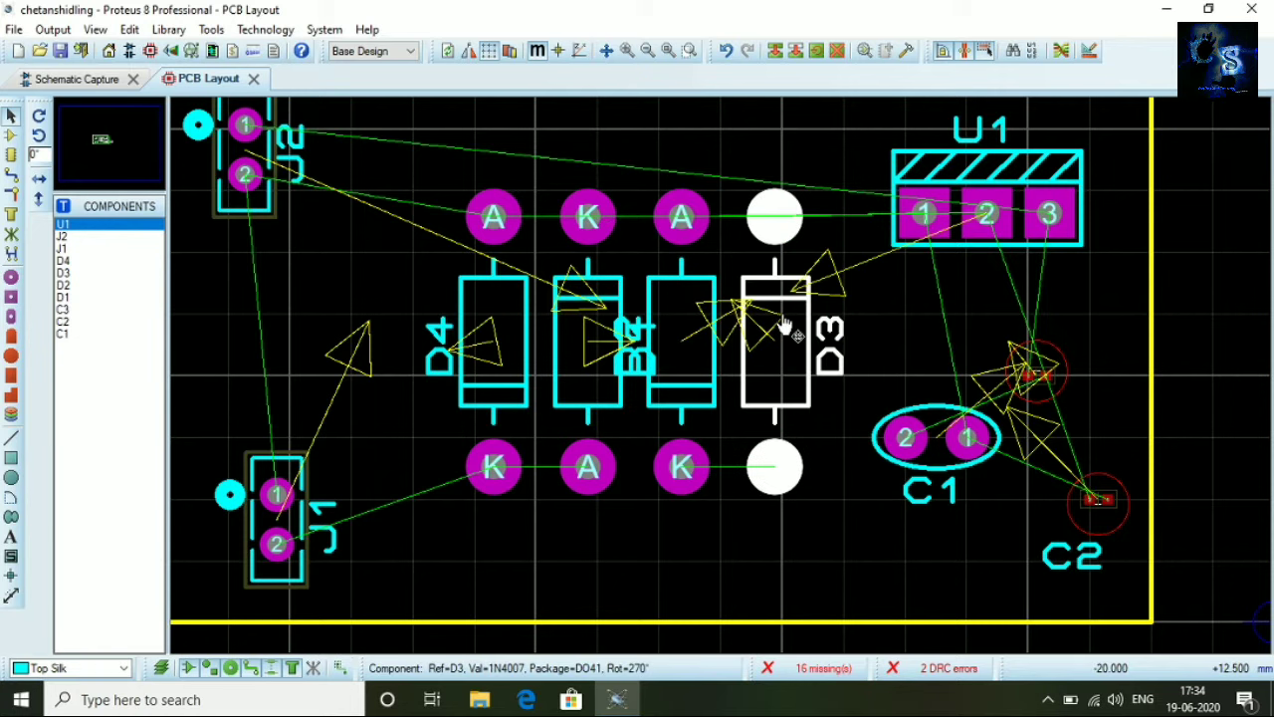
click(901, 332)
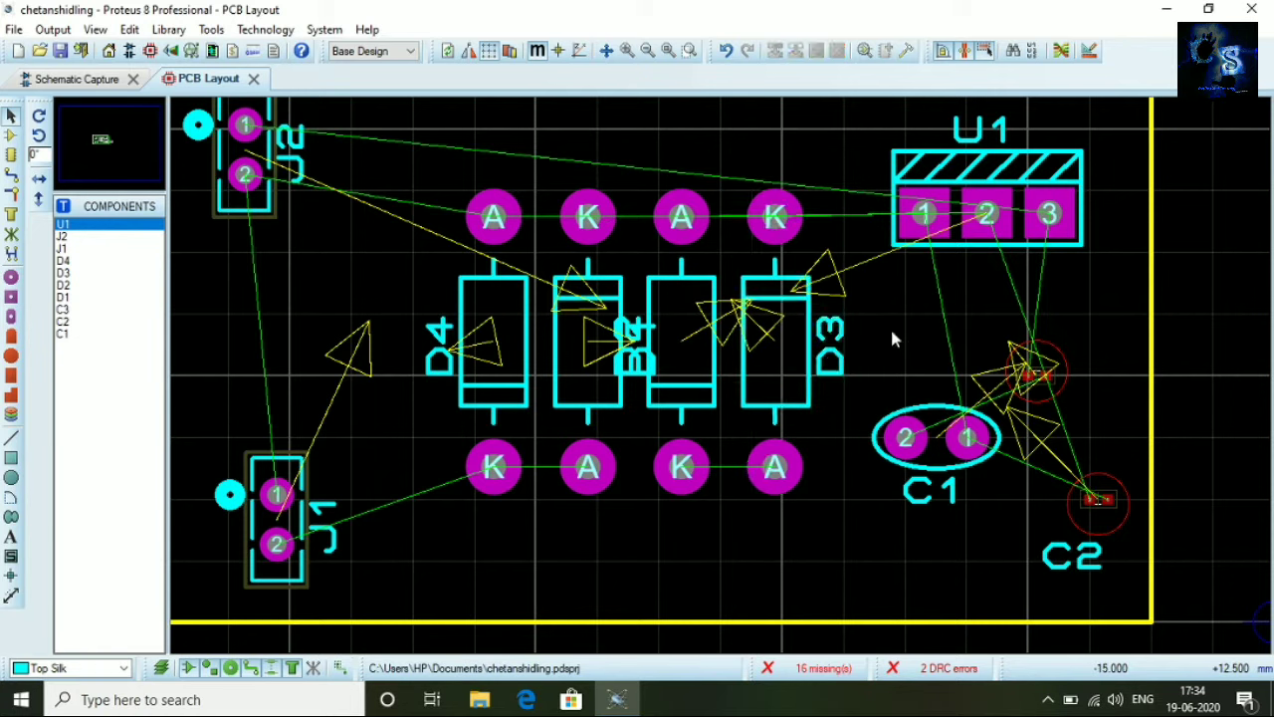
Move capacitor C1 up about 2.5 mm, closer to the underside of regulator U1
scroll(882, 328, down, 1)
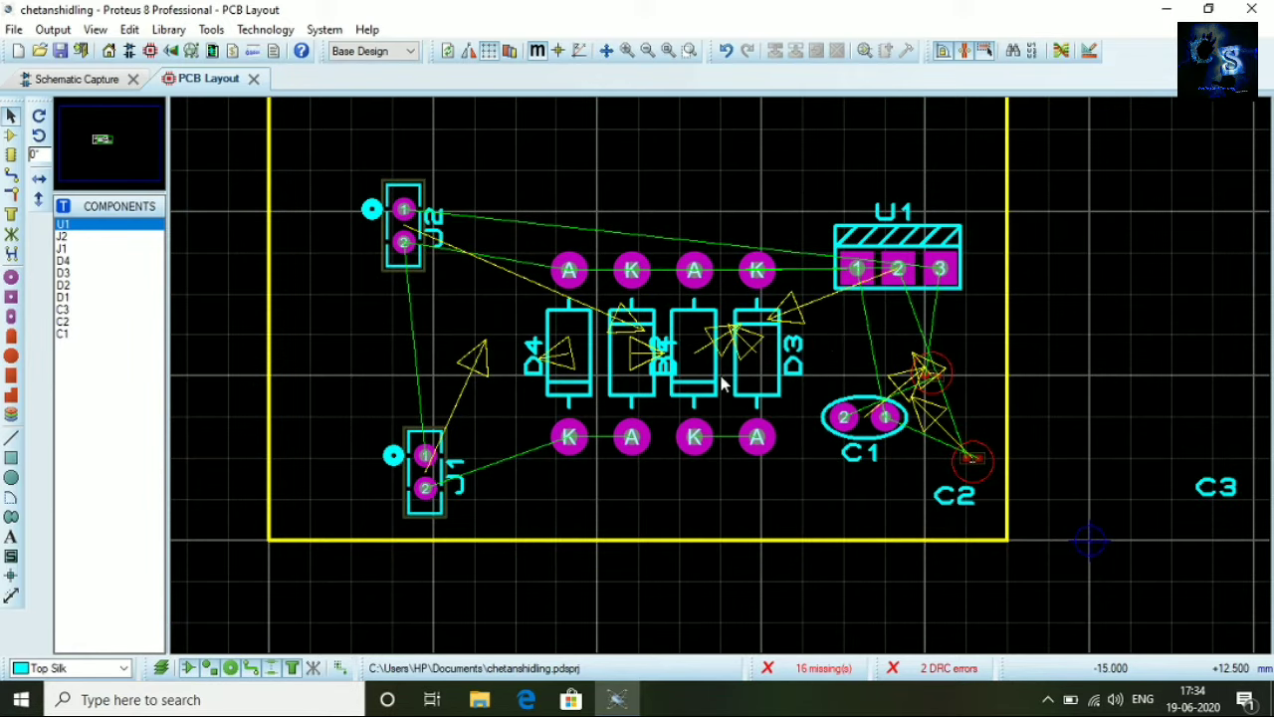
scroll(722, 386, up, 1)
scroll(744, 500, up, 1)
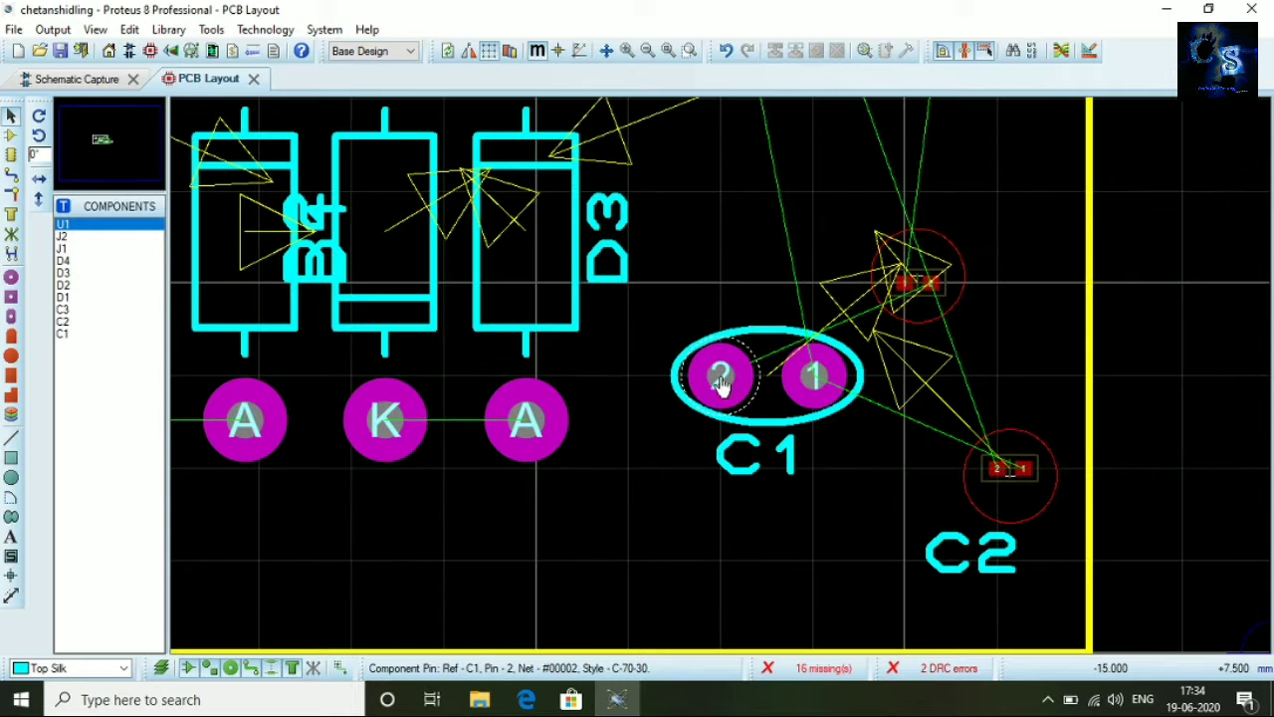
scroll(742, 368, down, 2)
scroll(742, 356, up, 1)
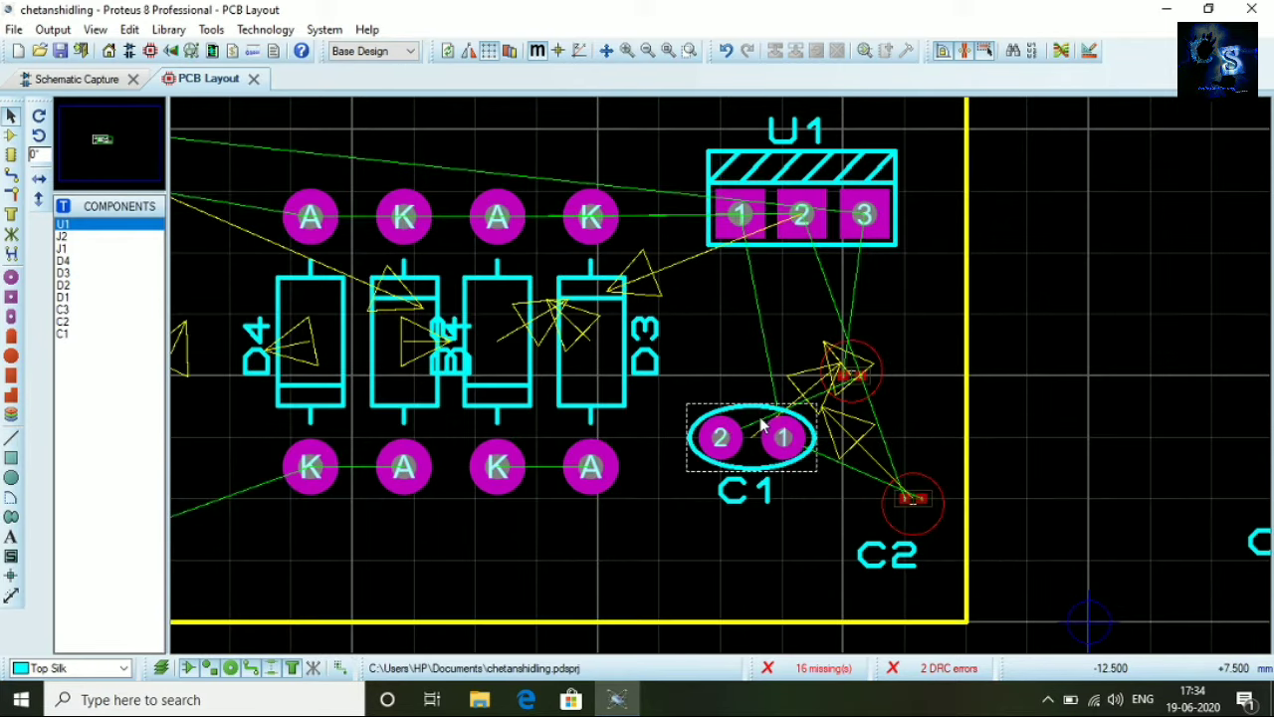
drag(748, 421, 747, 359)
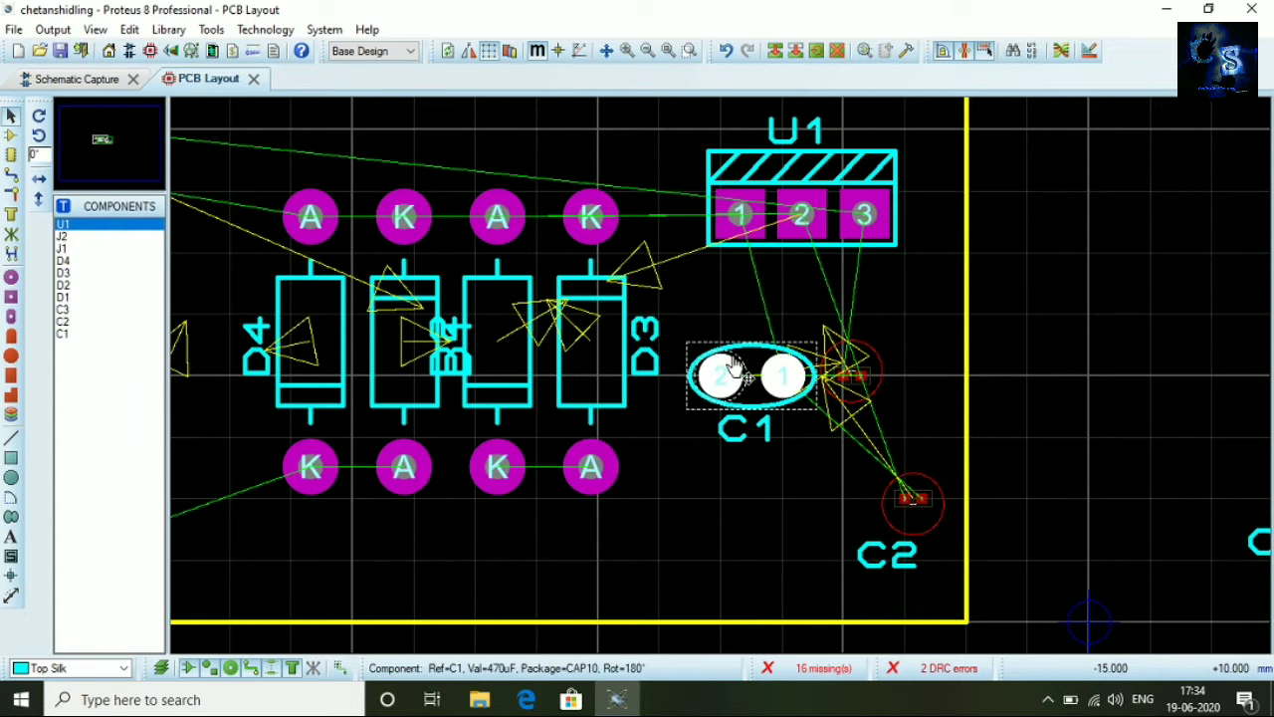
Turn capacitor C1 upright beside D3 with pin 1 above pin 2, using a clockwise and a 180-degree rotation
double_click(734, 368)
click(758, 251)
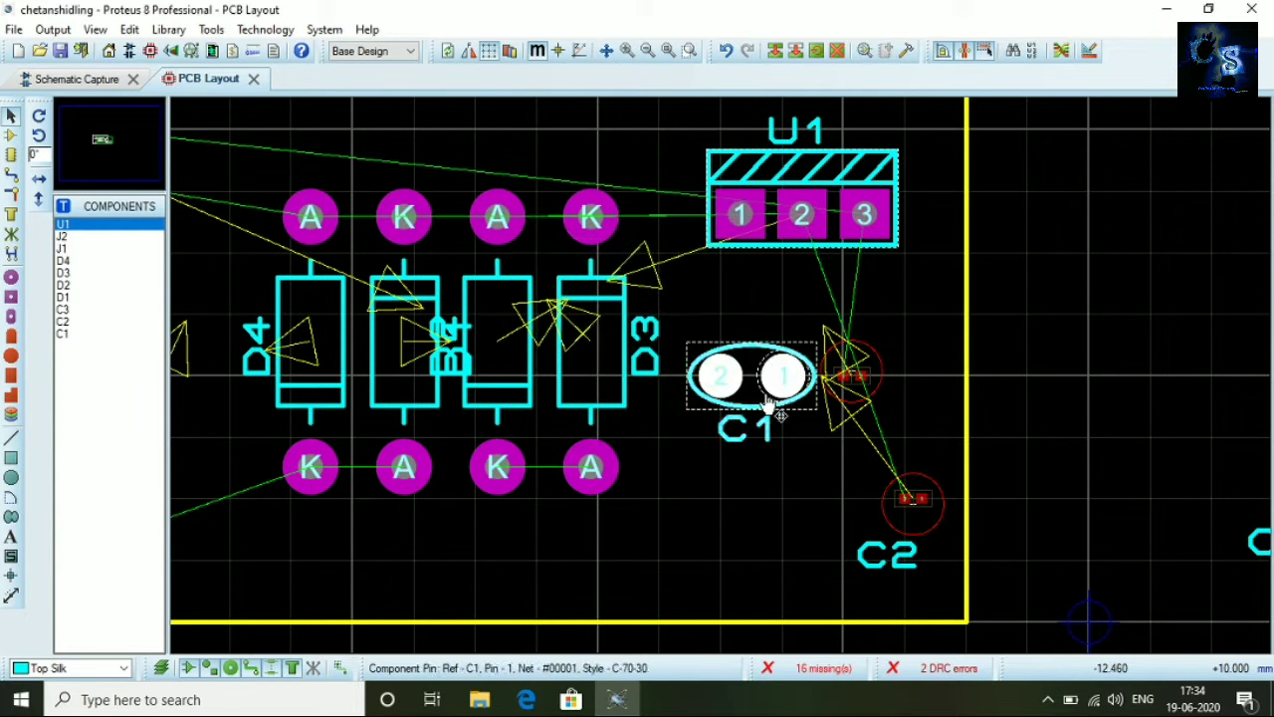
right_click(756, 376)
click(826, 339)
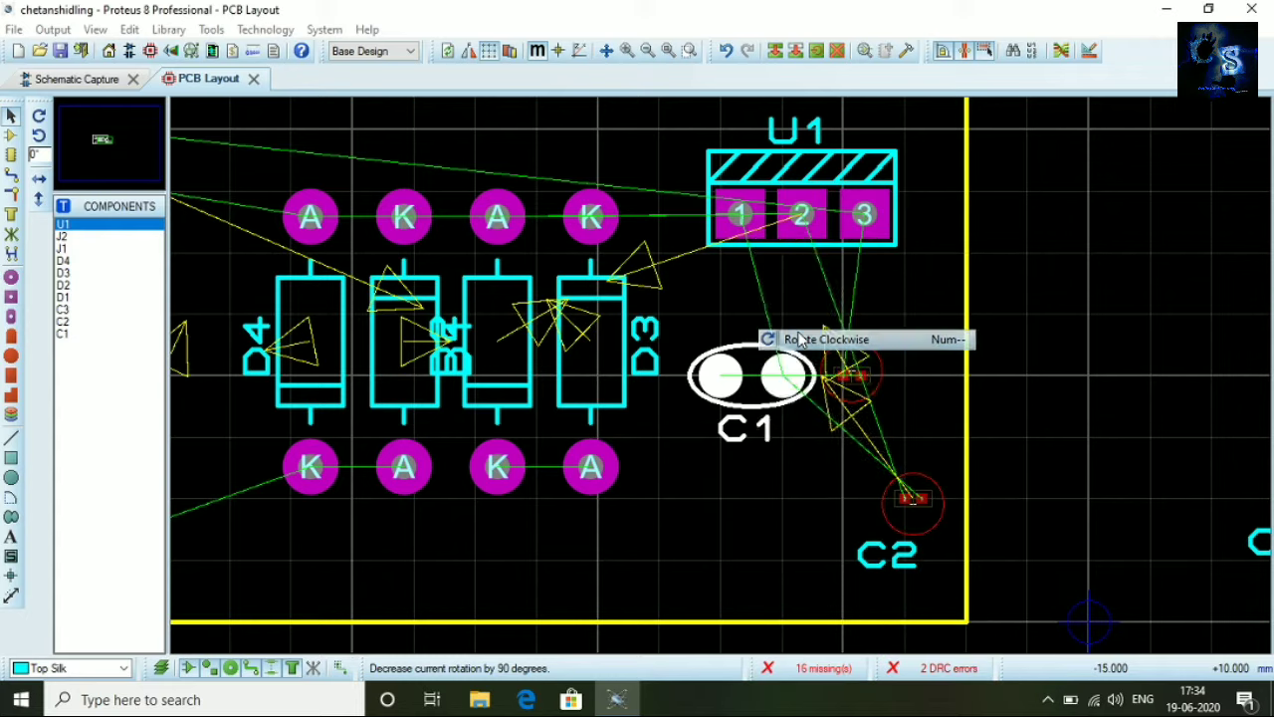
drag(787, 369, 724, 371)
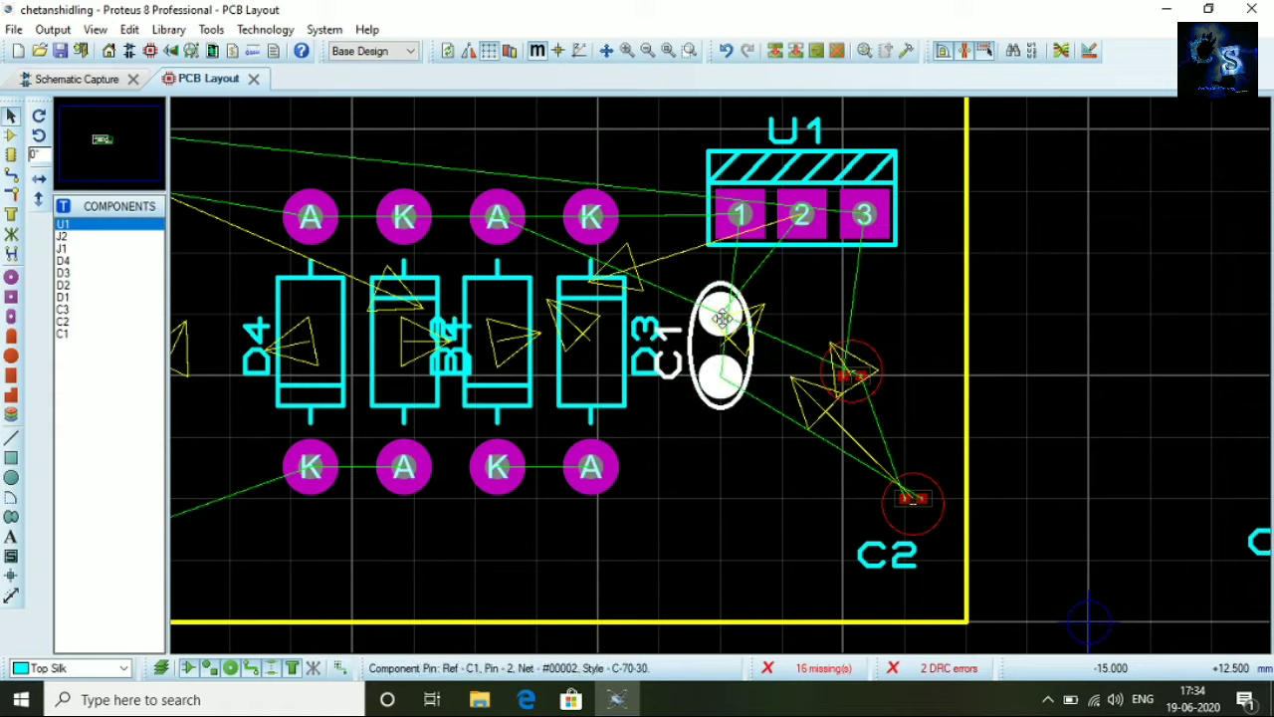
right_click(718, 343)
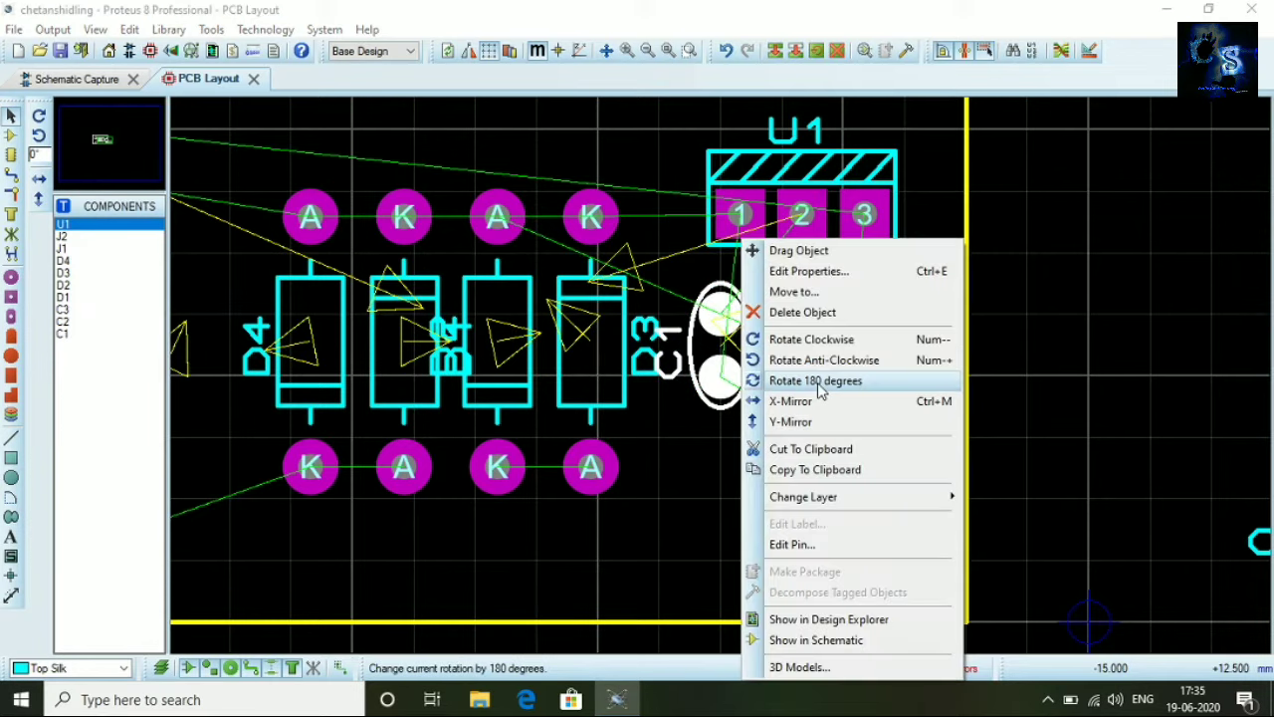
click(819, 386)
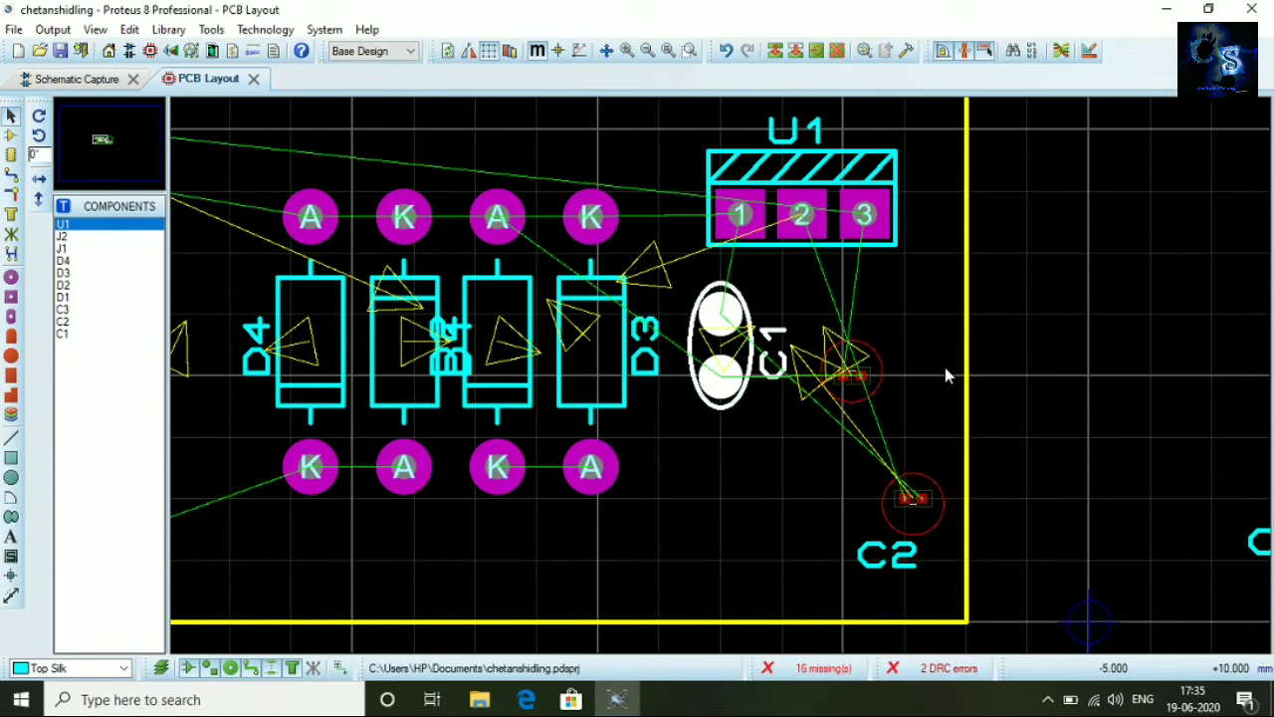
Shift the row of four diodes and capacitor C1 about 5 mm left toward connectors J1 and J2, keeping their spacing
scroll(995, 363, down, 3)
scroll(757, 381, up, 1)
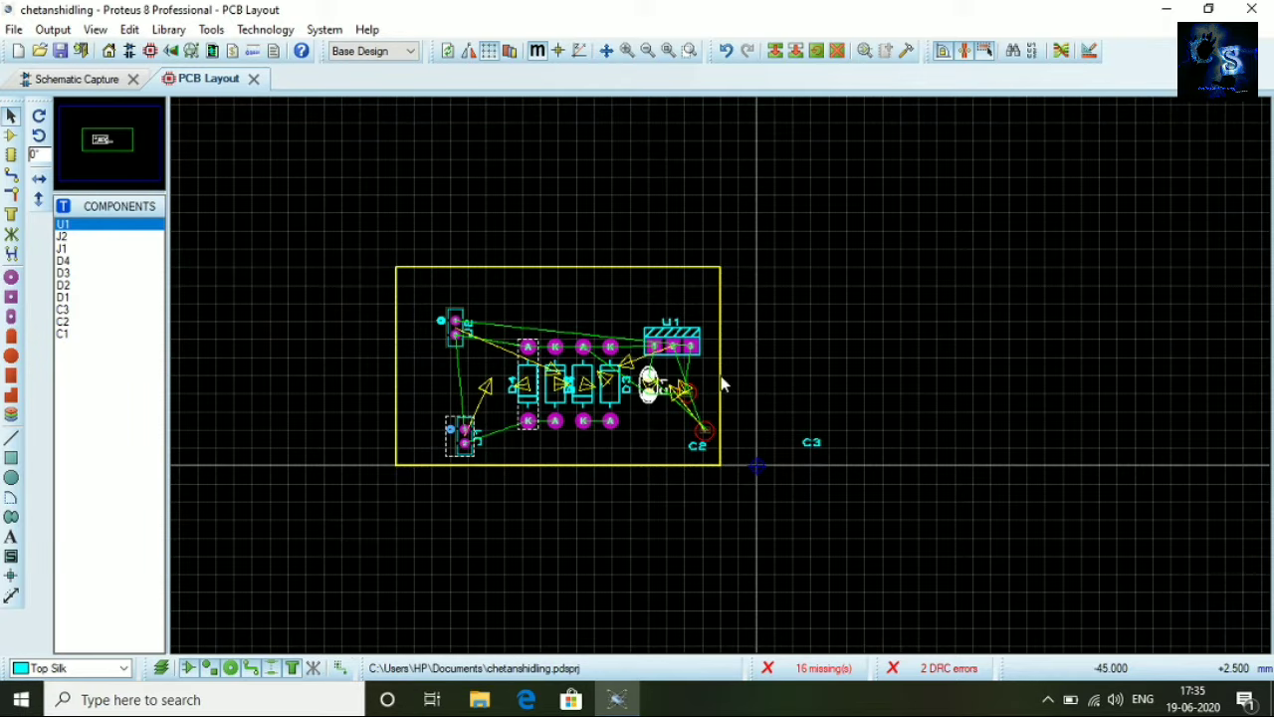
scroll(722, 383, up, 2)
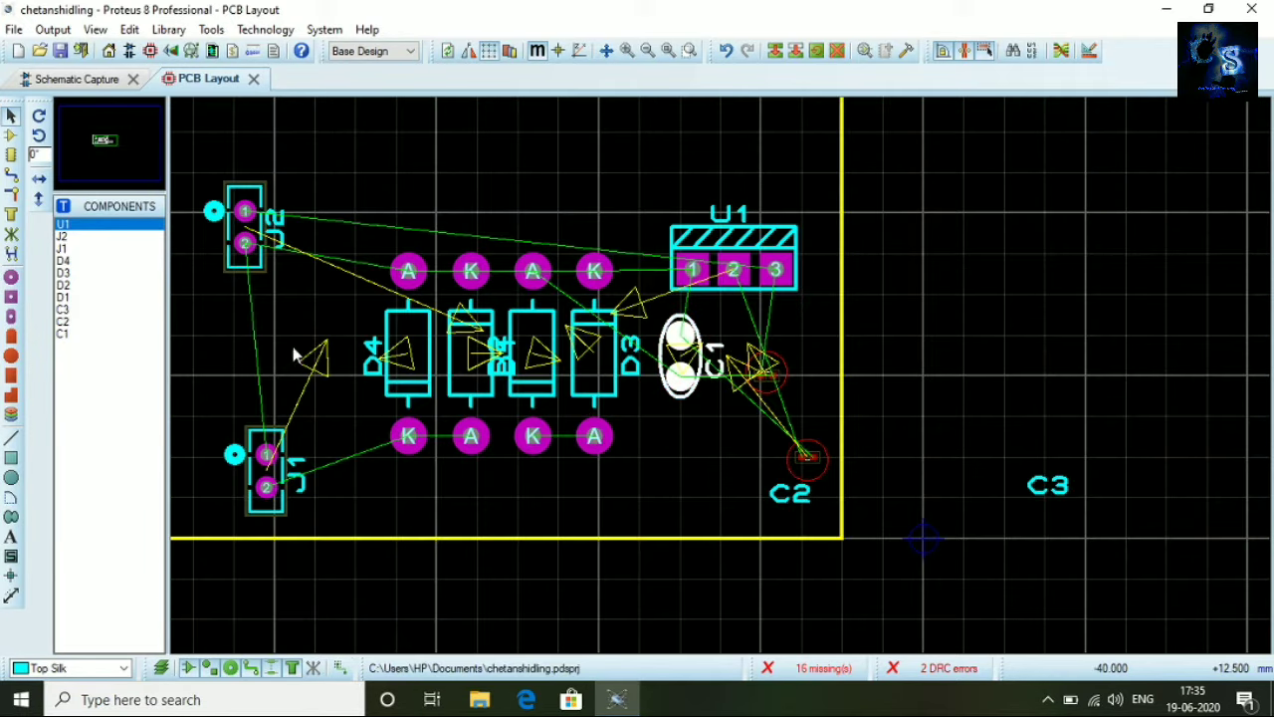
click(406, 333)
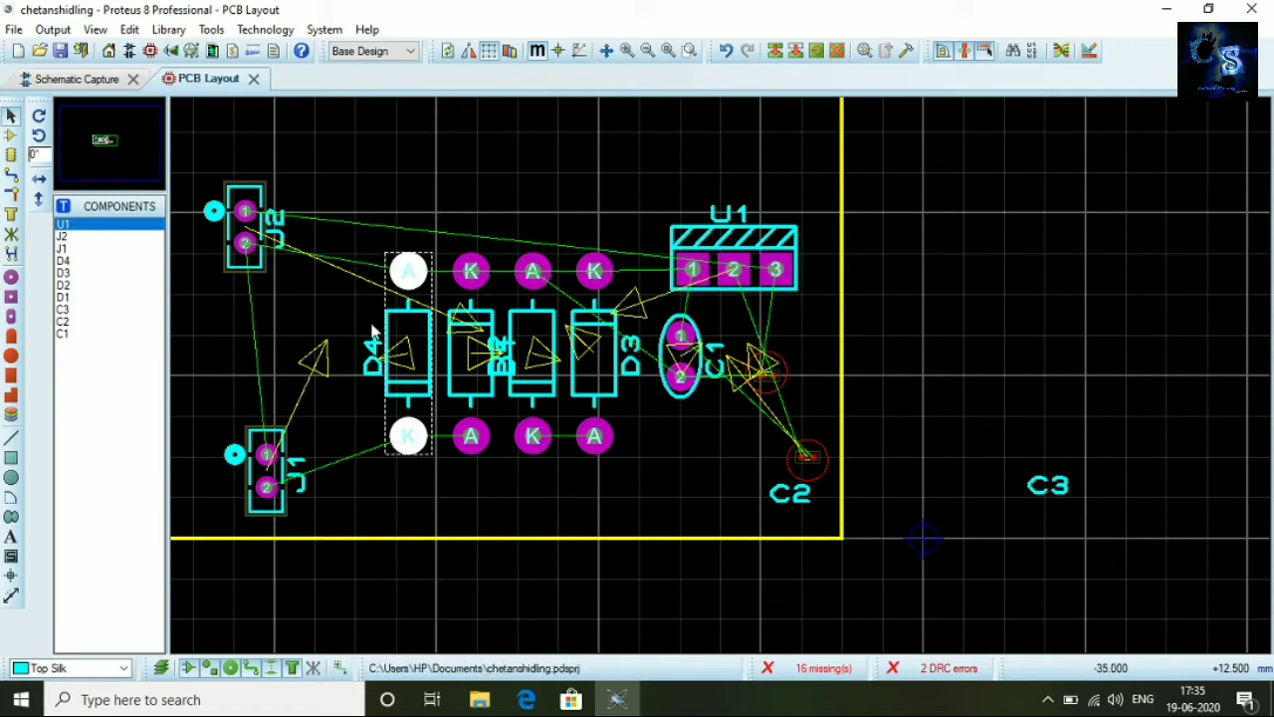
drag(383, 328, 304, 328)
click(471, 353)
drag(471, 353, 389, 354)
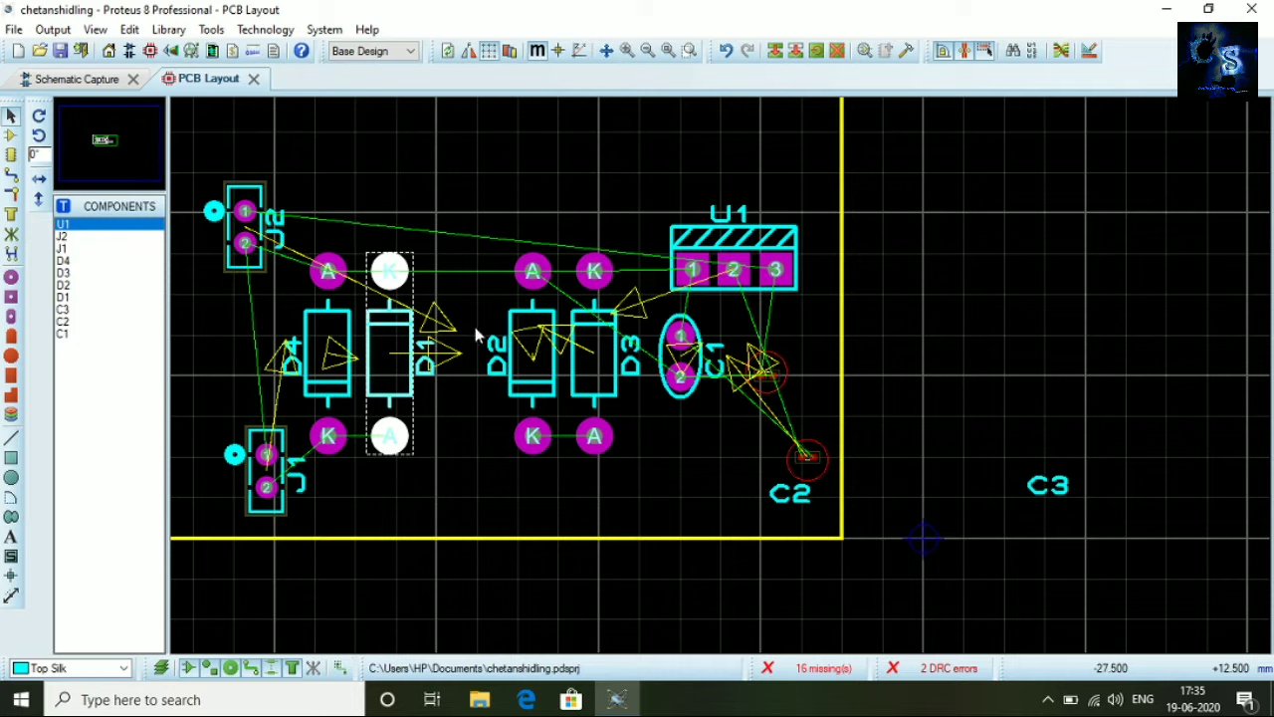
click(533, 327)
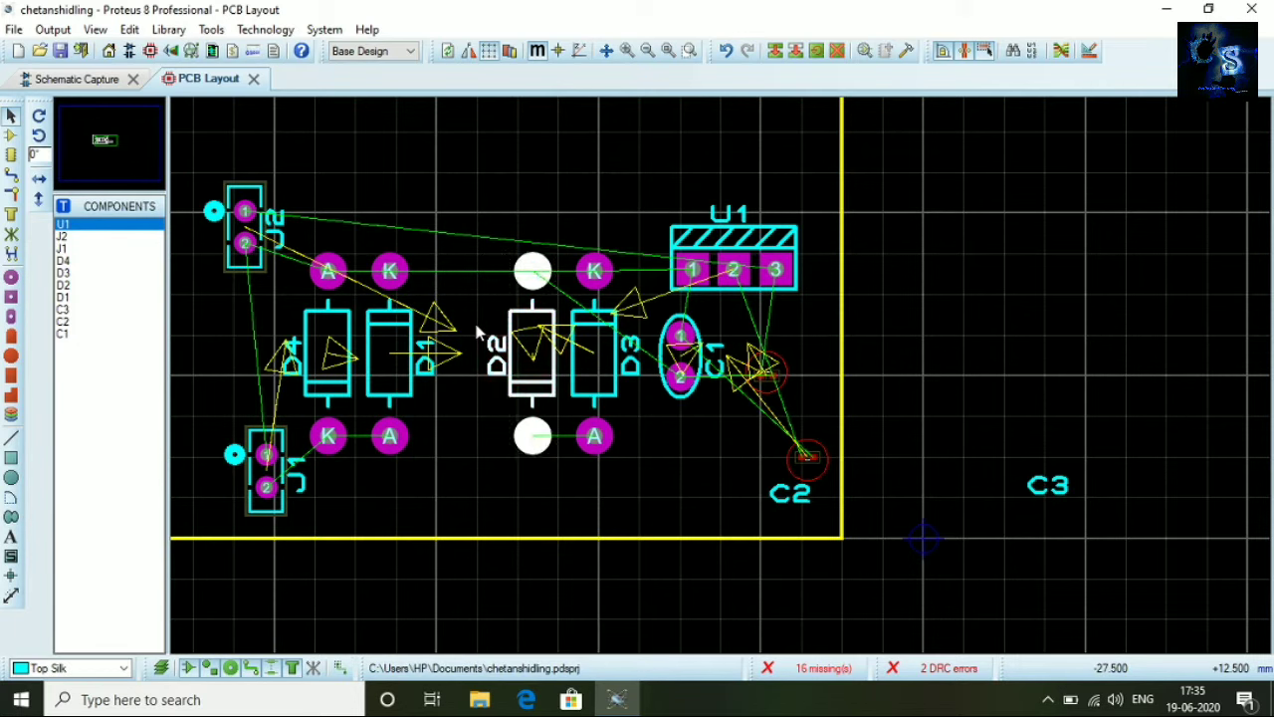
drag(530, 330, 451, 331)
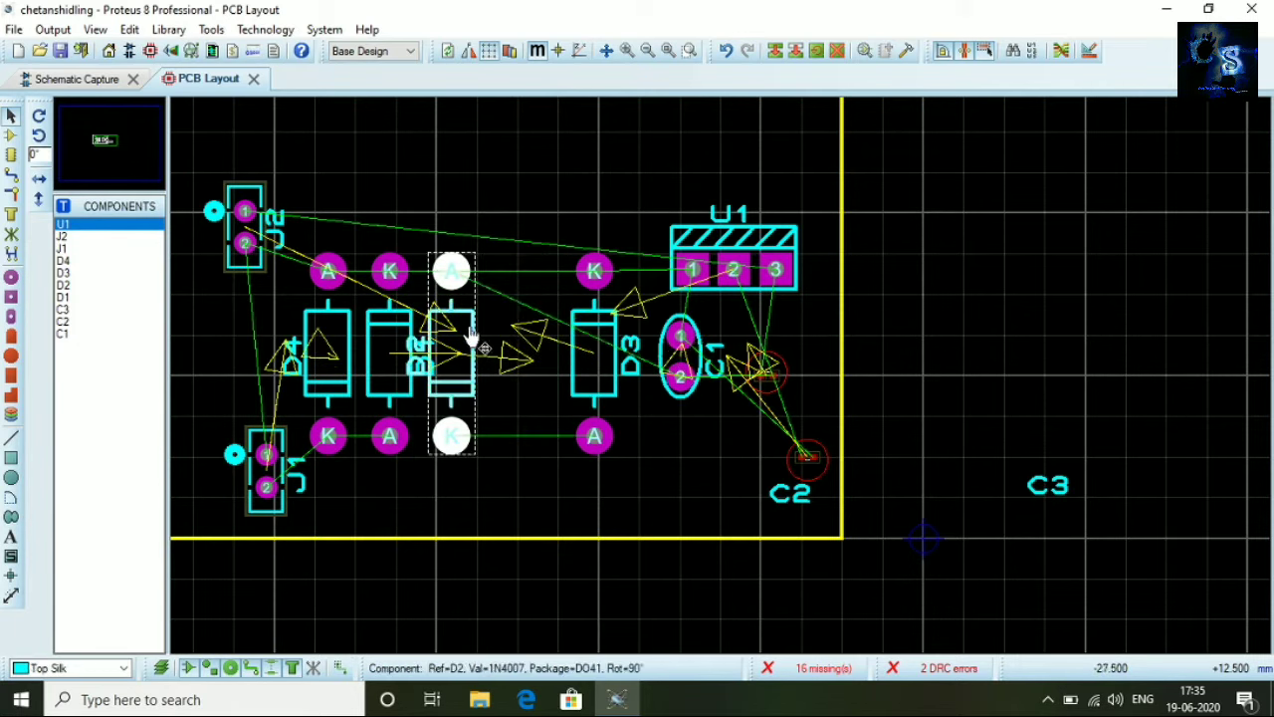
click(597, 338)
drag(597, 338, 516, 338)
click(594, 464)
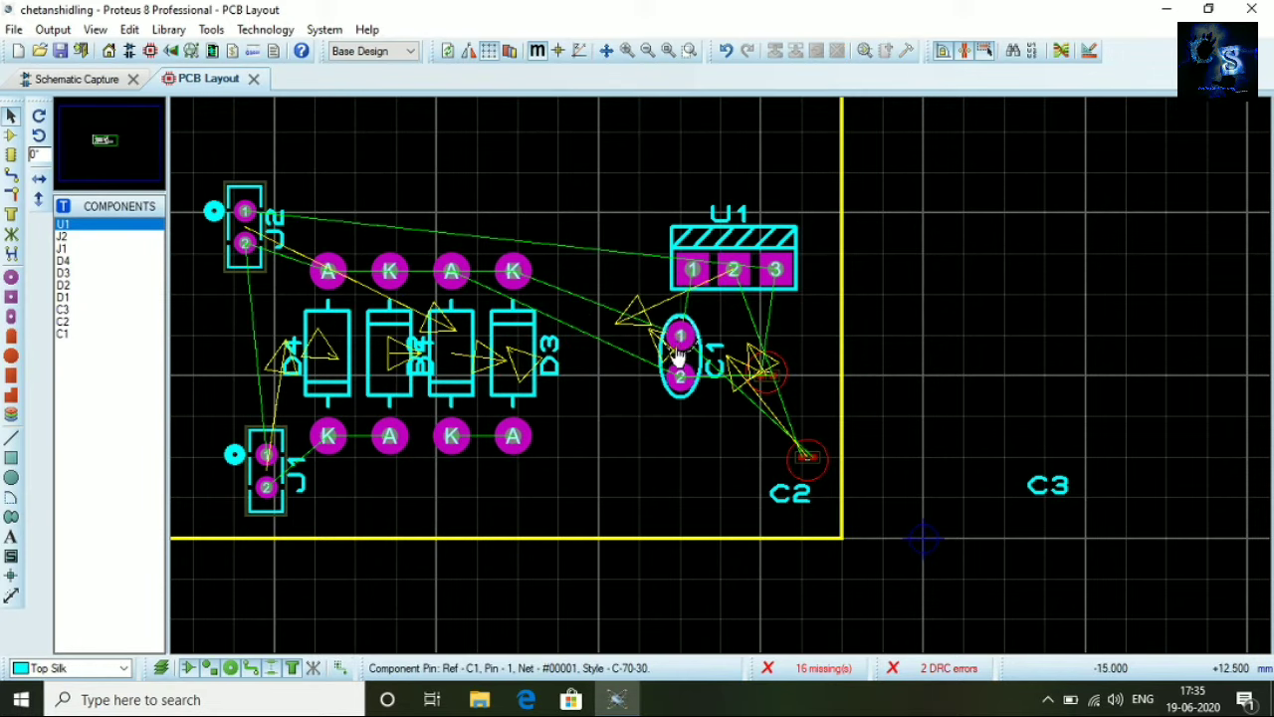
drag(683, 328, 598, 333)
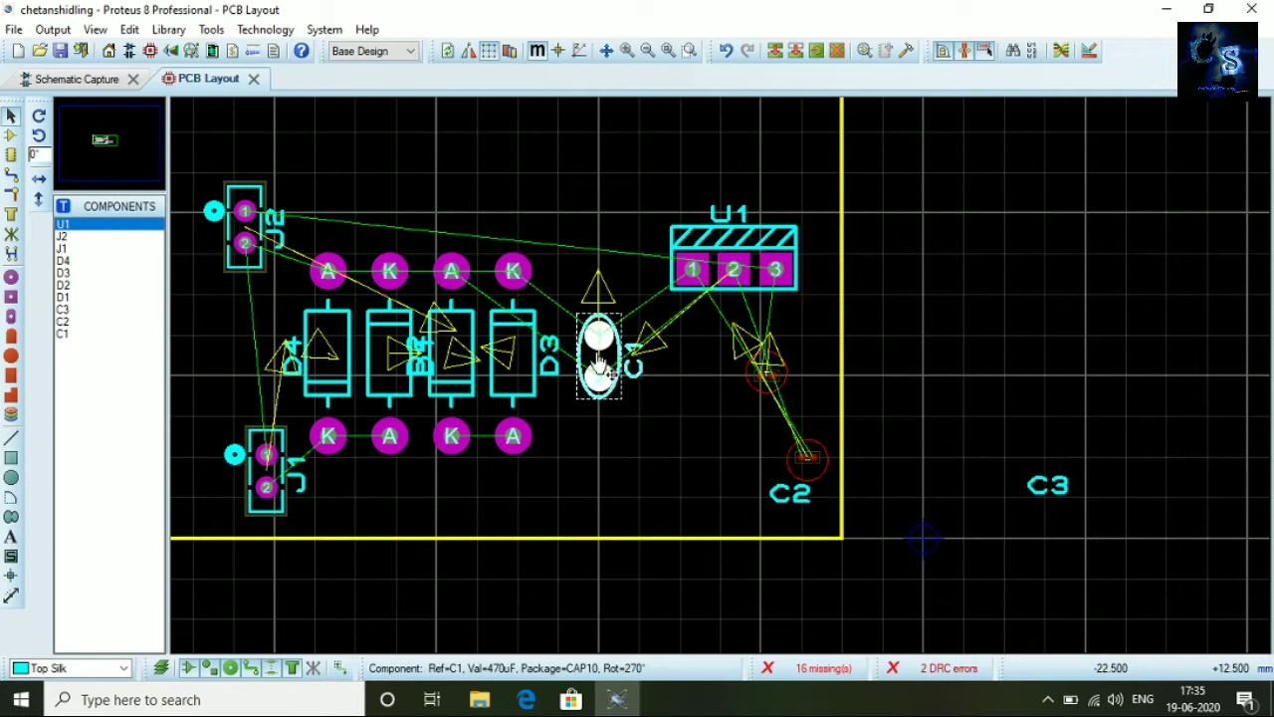
click(707, 415)
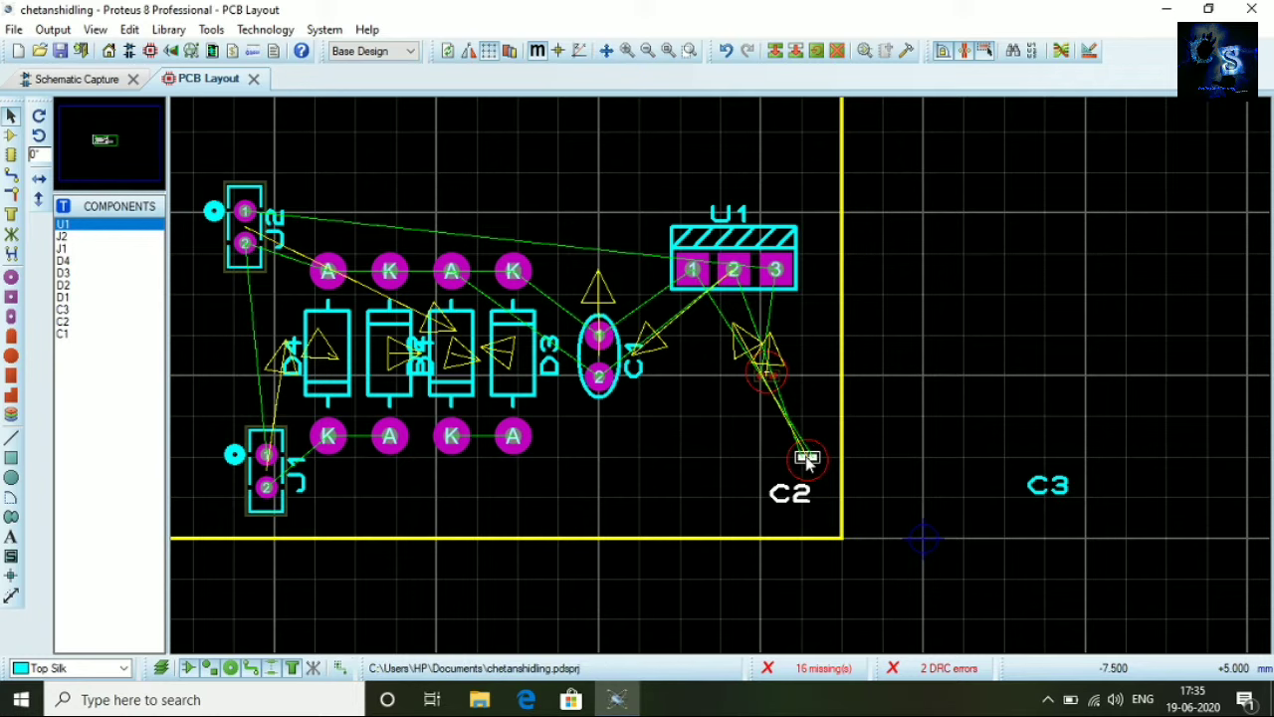
Move capacitor C2 from the board's lower right corner to directly right of C1's pin 2
drag(755, 428, 814, 467)
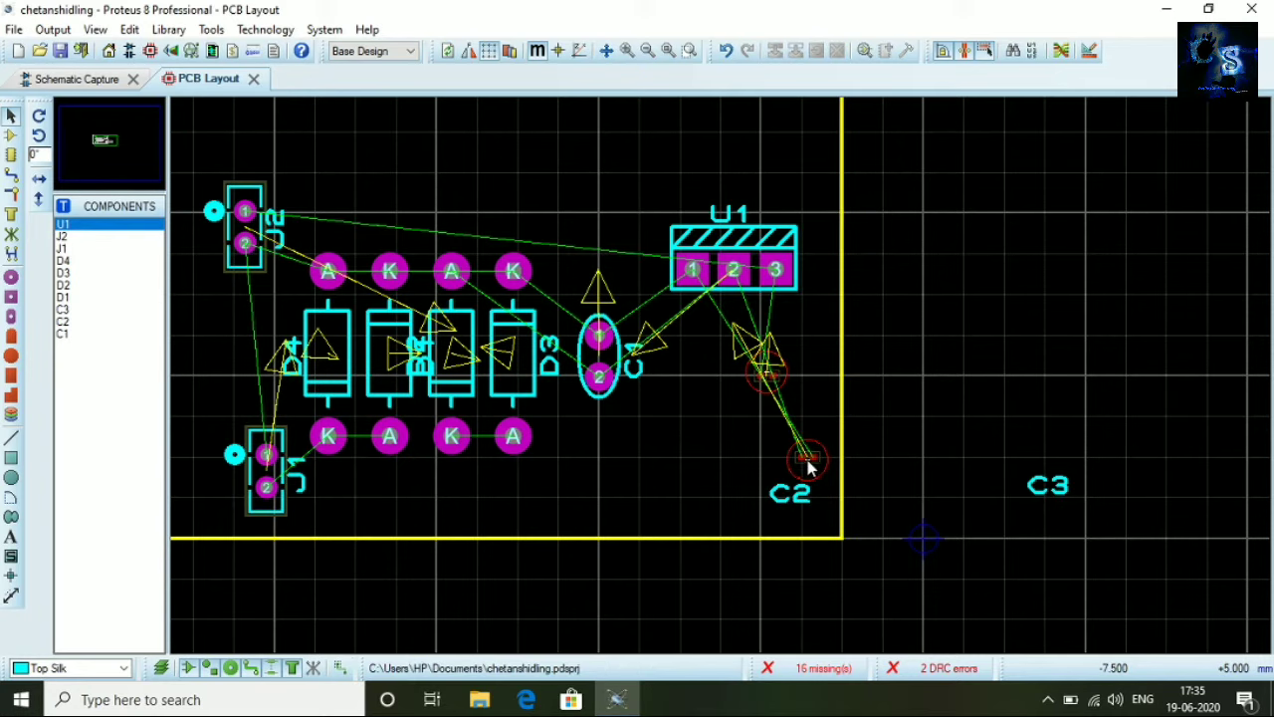
scroll(808, 461, up, 1)
click(726, 376)
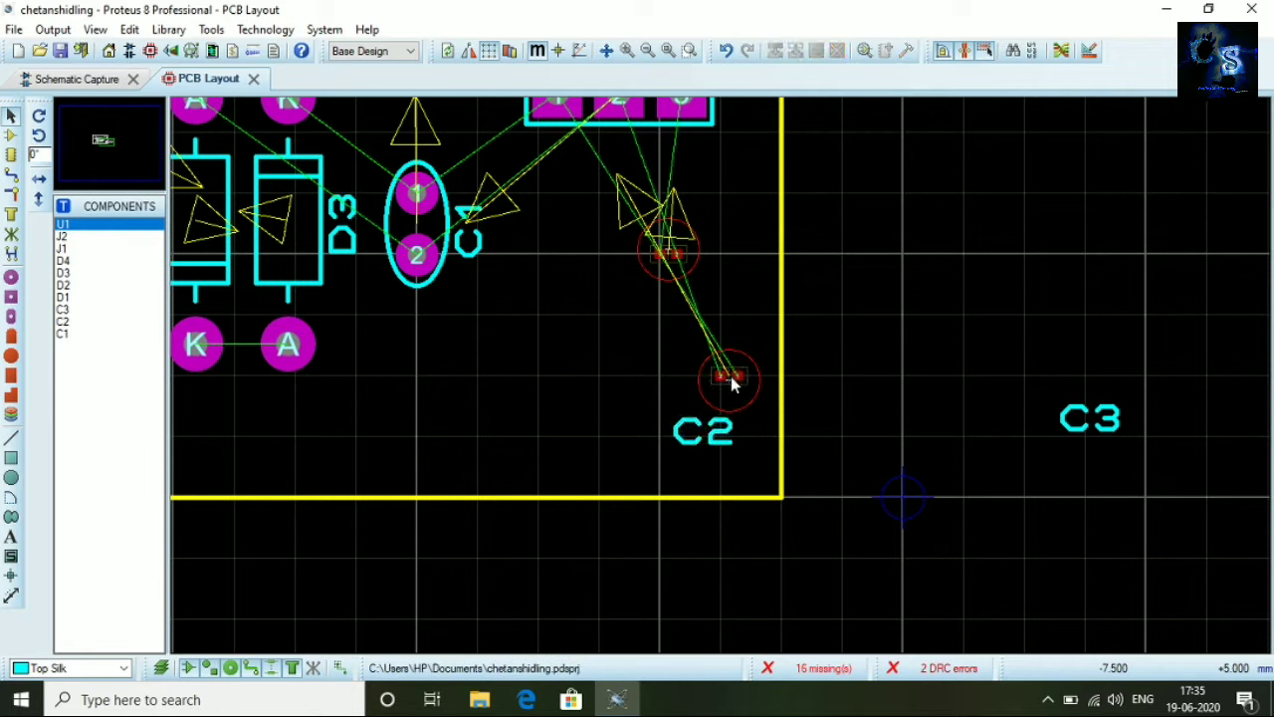
click(729, 376)
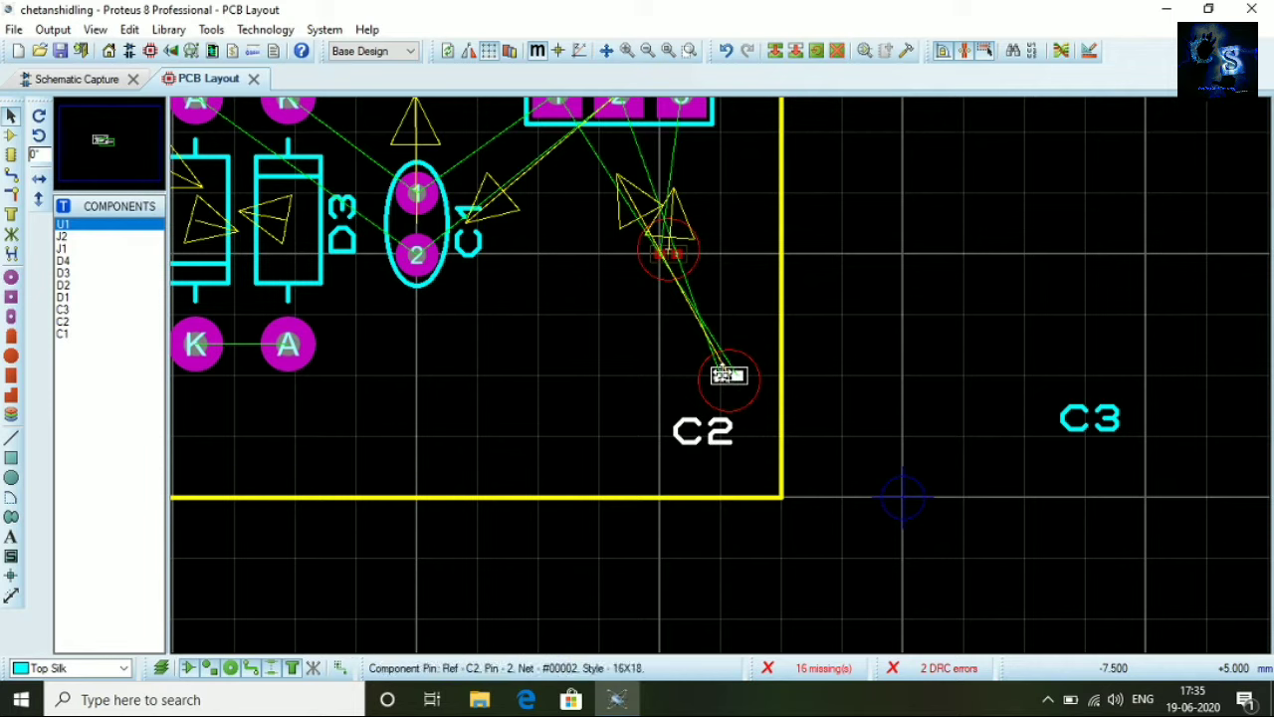
drag(729, 377, 487, 254)
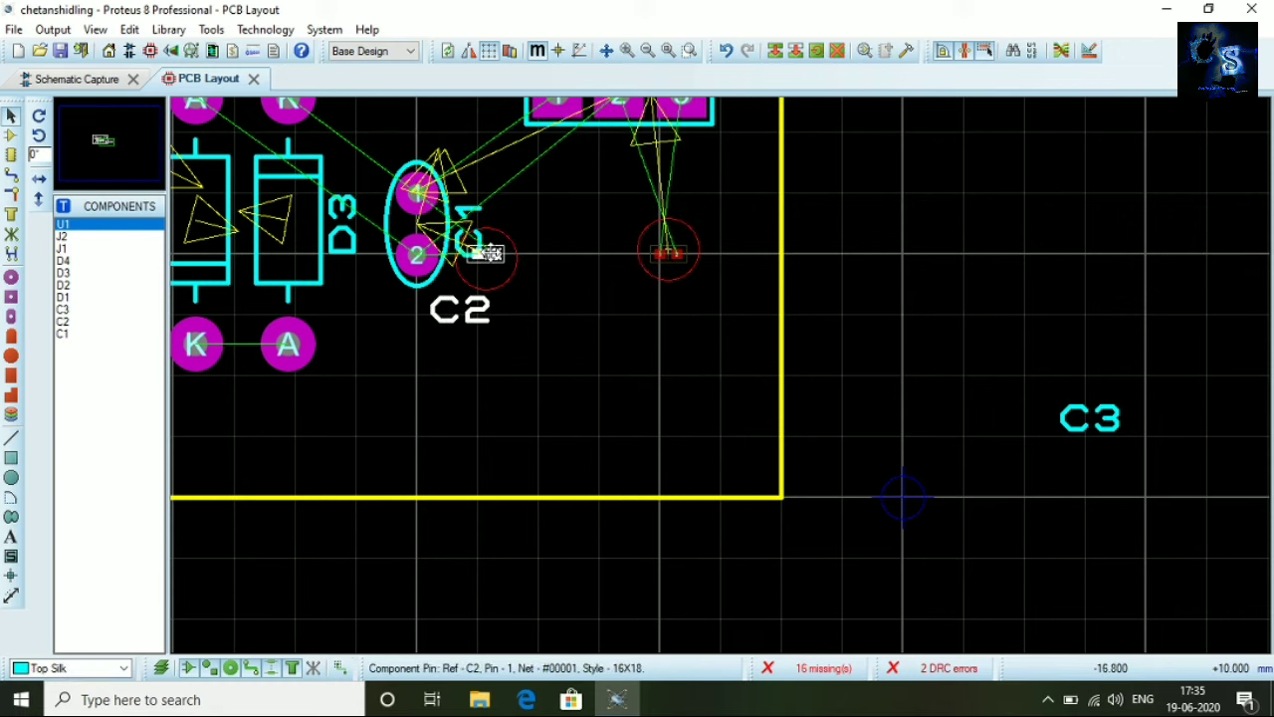
double_click(488, 253)
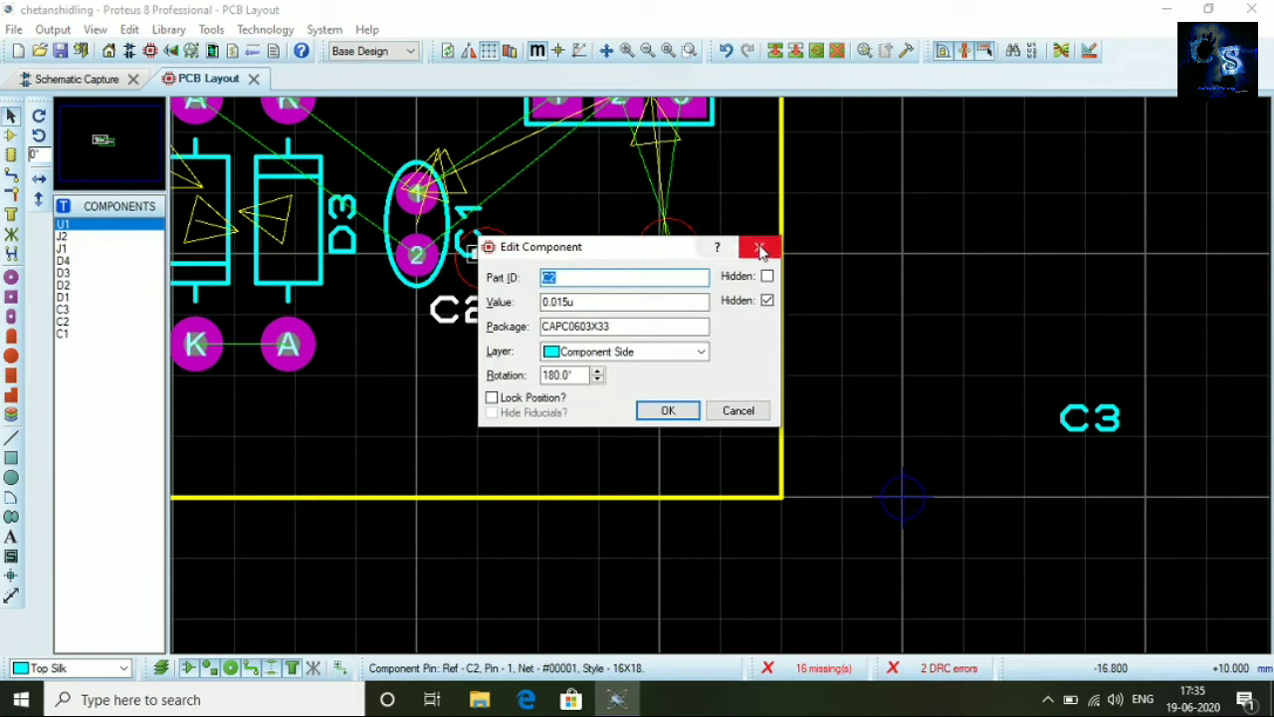
click(758, 248)
drag(503, 257, 490, 261)
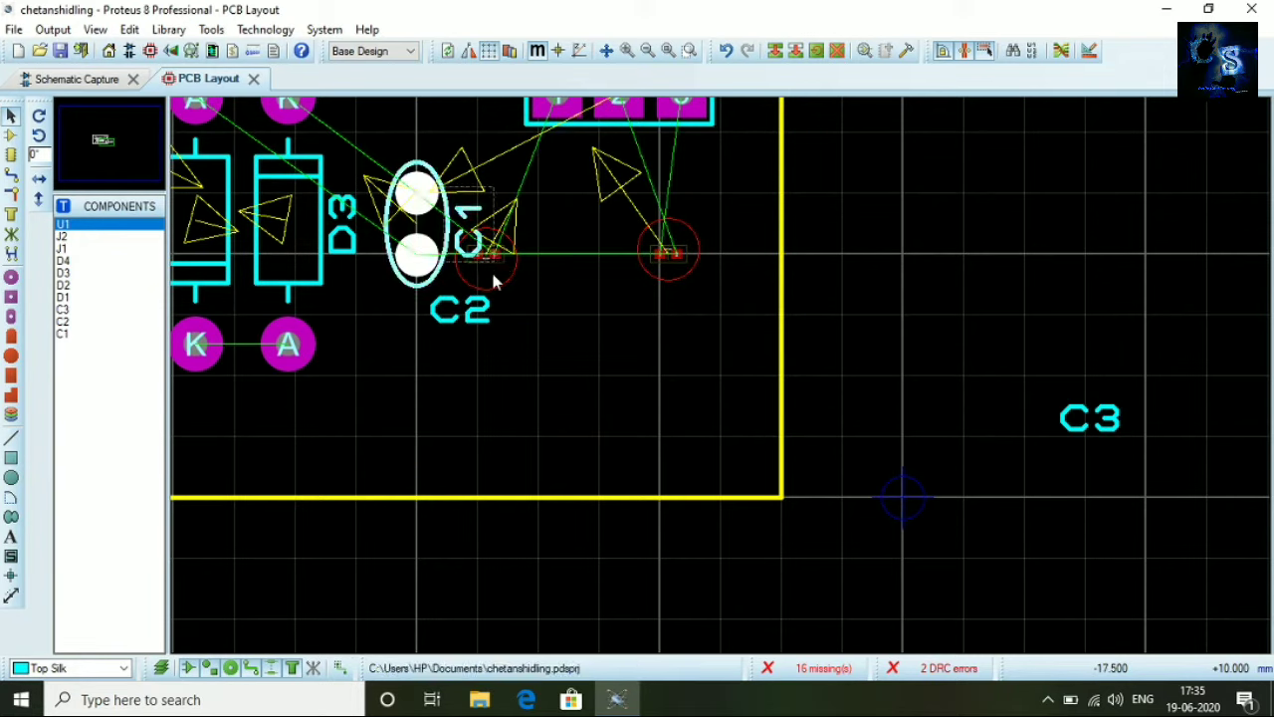
Rotate capacitor C2 anti-clockwise so pin 1 sits above pin 2, and move it about 2.5 mm right, clear of C1's label
click(490, 256)
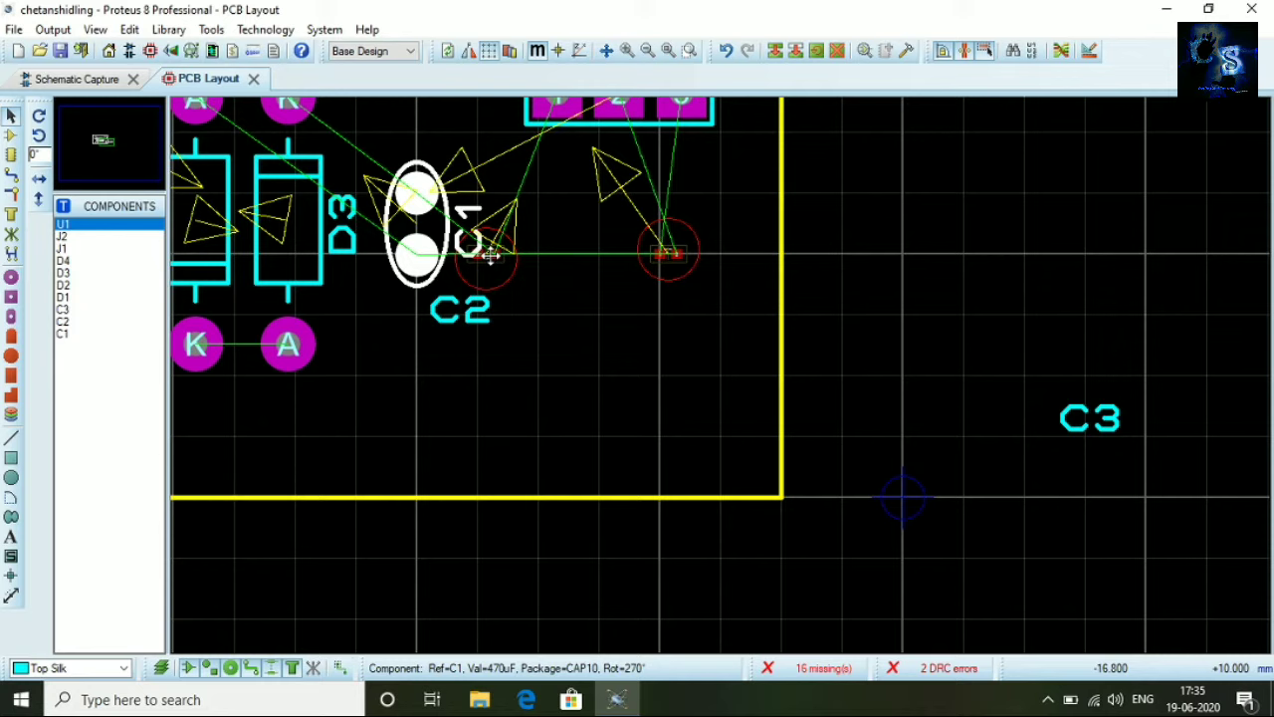
click(496, 278)
scroll(502, 262, up, 2)
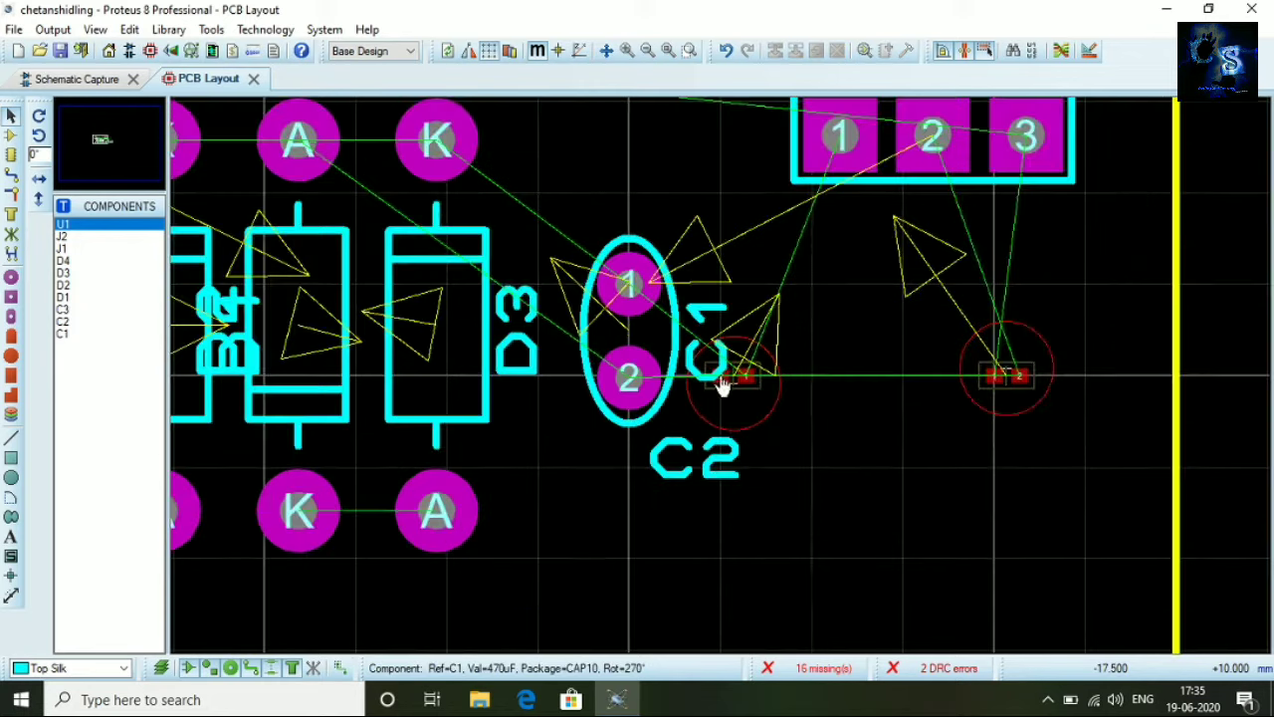
click(766, 386)
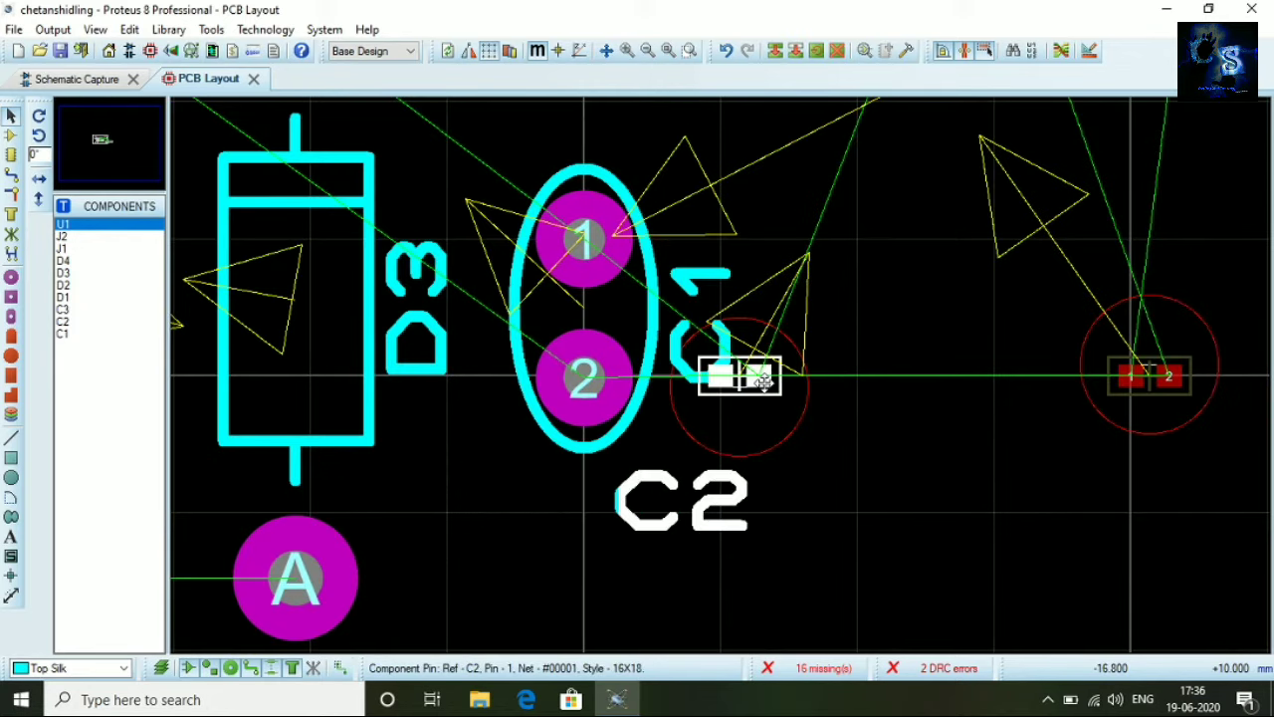
right_click(762, 381)
click(904, 361)
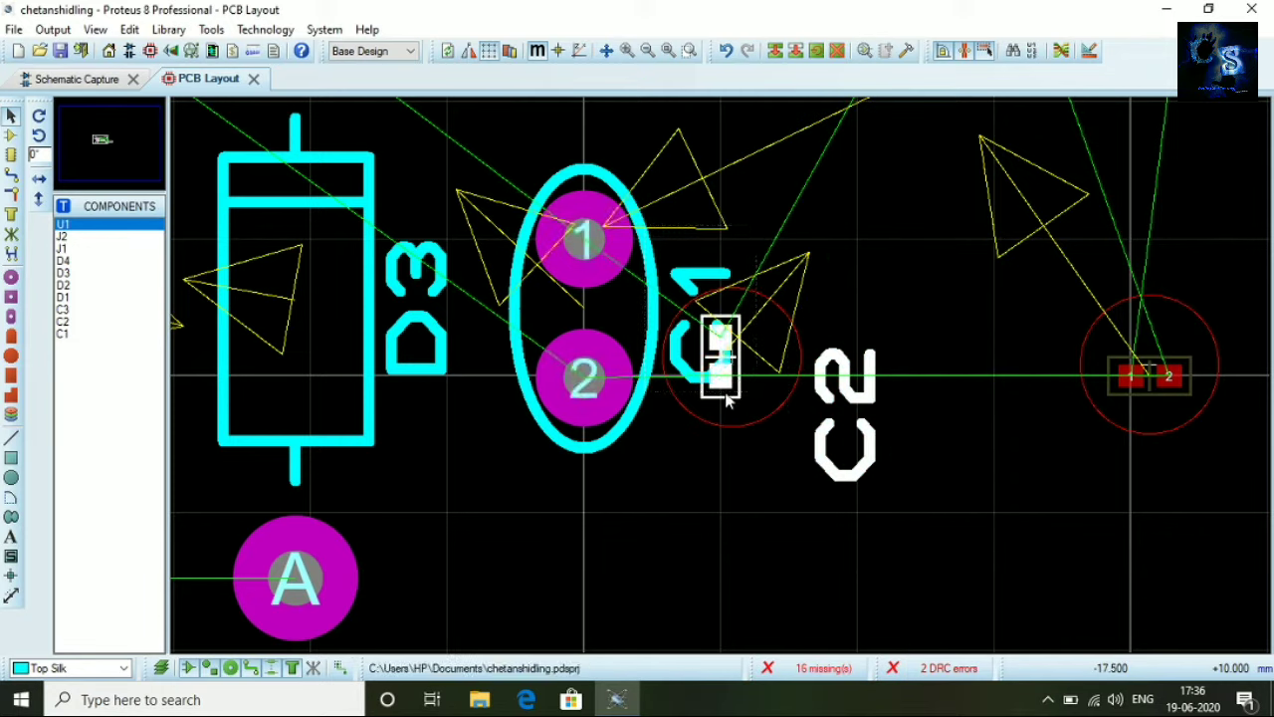
click(727, 399)
drag(723, 358, 856, 354)
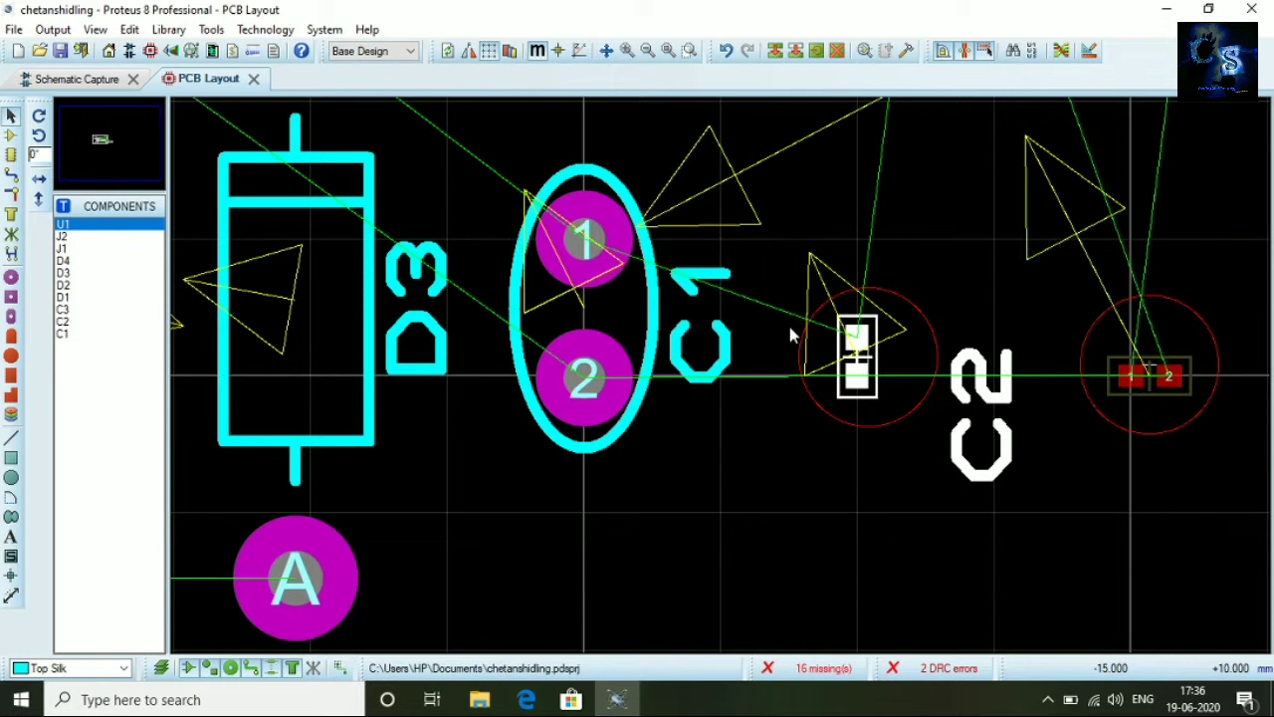
click(846, 466)
Extend the board outline by moving its right edge about 10 mm outward
scroll(850, 458, down, 3)
scroll(760, 416, up, 1)
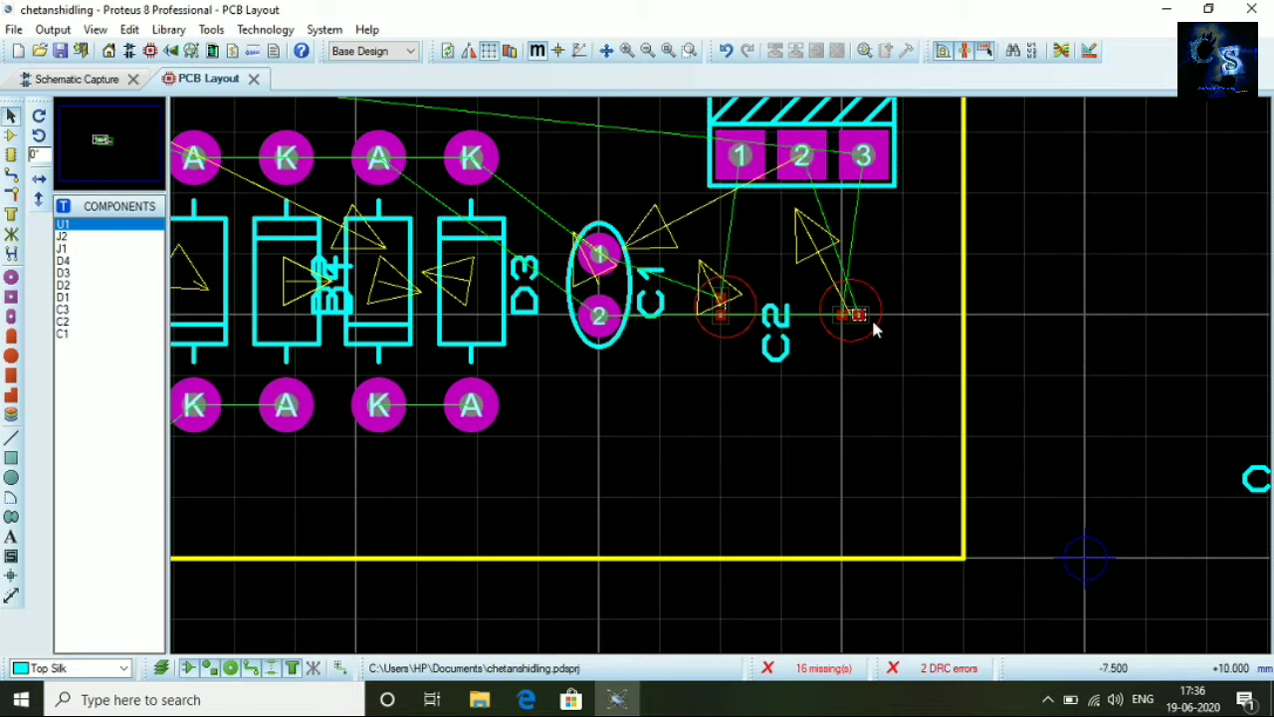
scroll(871, 316, down, 3)
scroll(773, 365, up, 1)
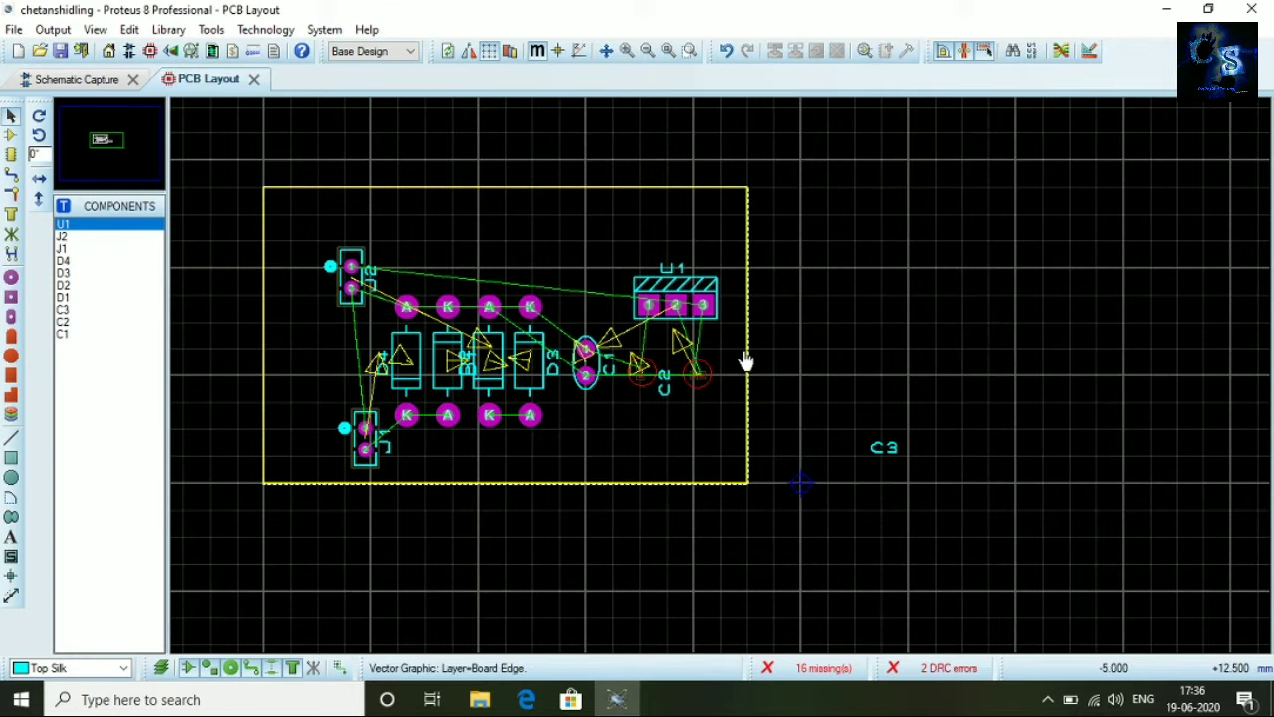
click(749, 363)
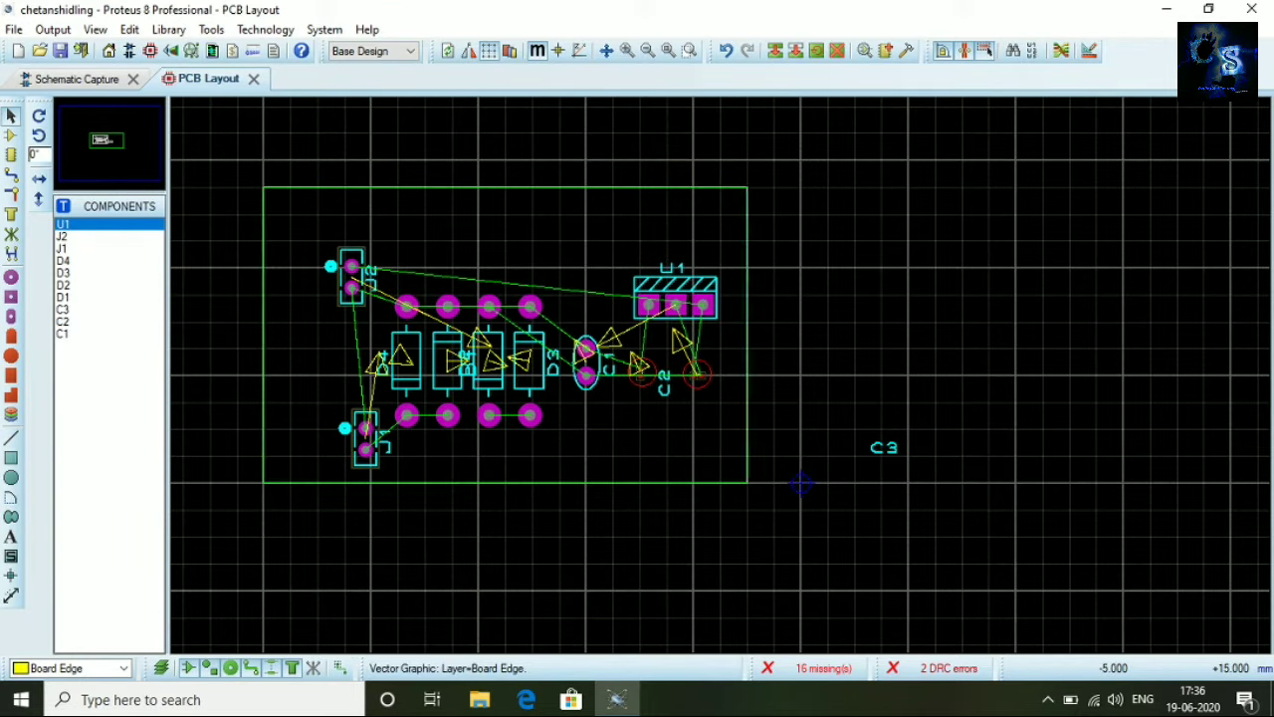
drag(749, 362, 854, 362)
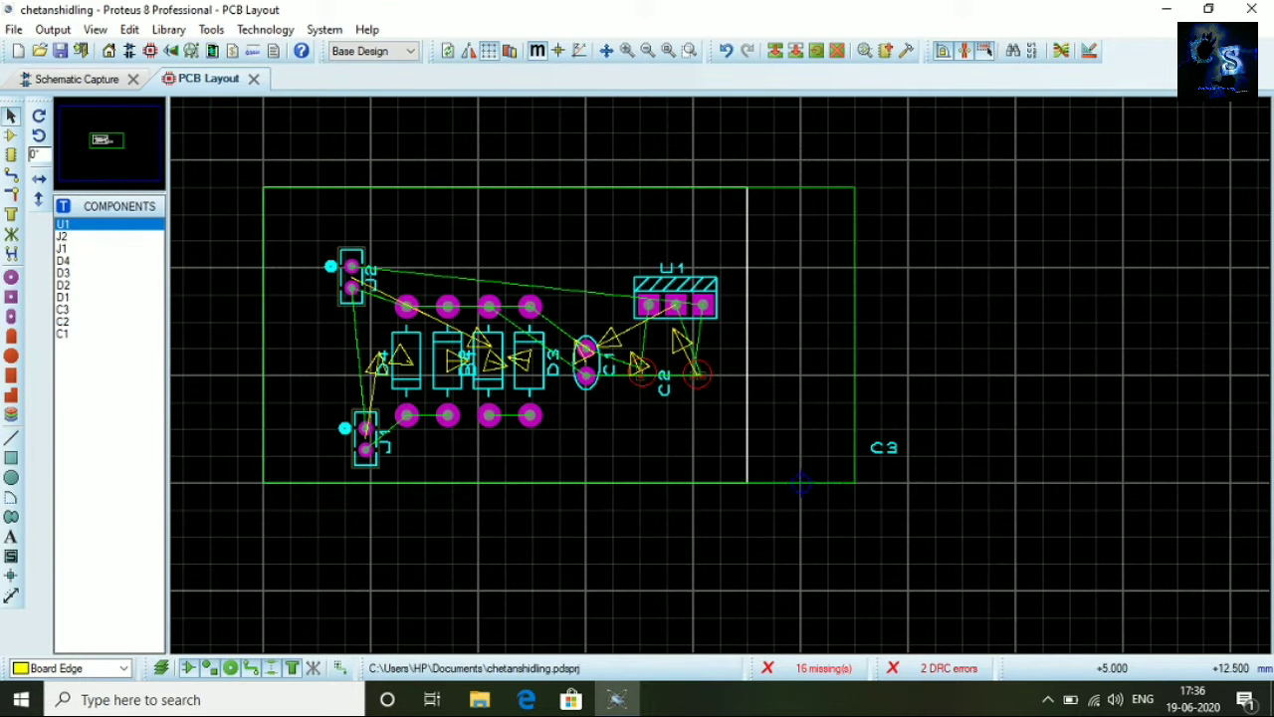
Move regulator U1 about 5 mm right and 2.5 mm down, and shift capacitor C3 about 10 mm right
click(687, 298)
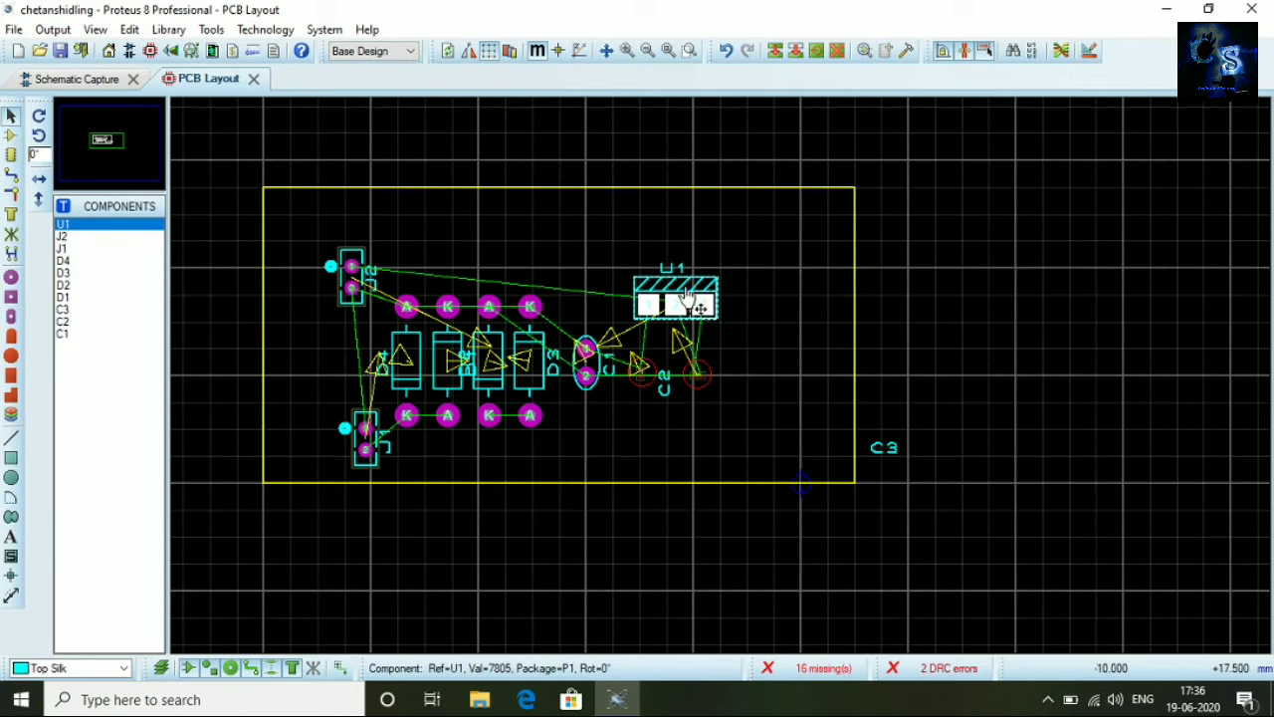
drag(722, 332, 776, 362)
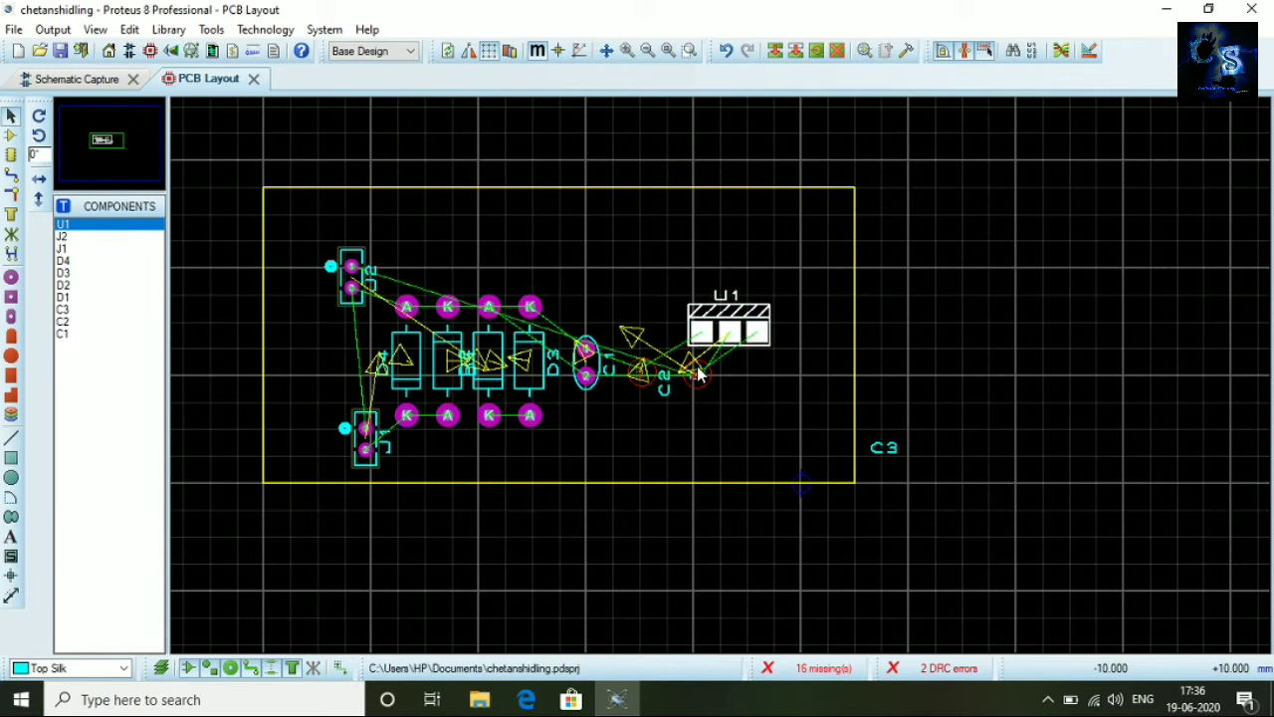
click(696, 374)
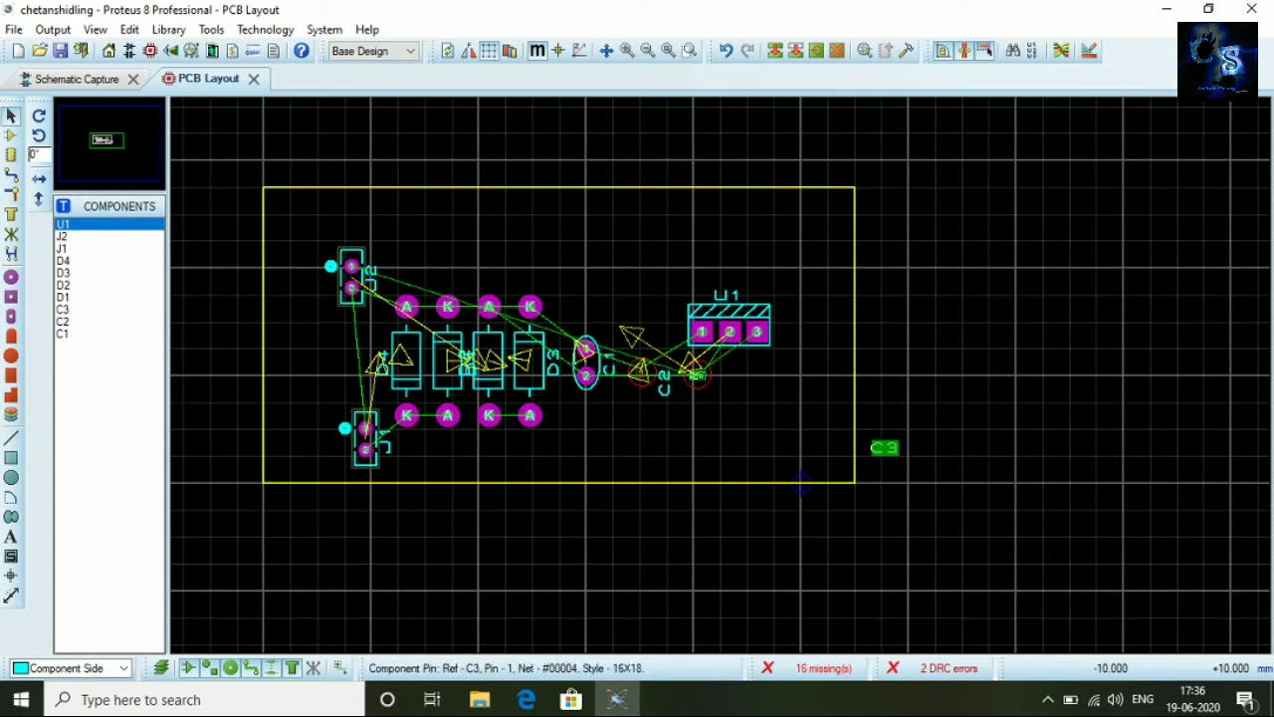
drag(724, 376, 805, 376)
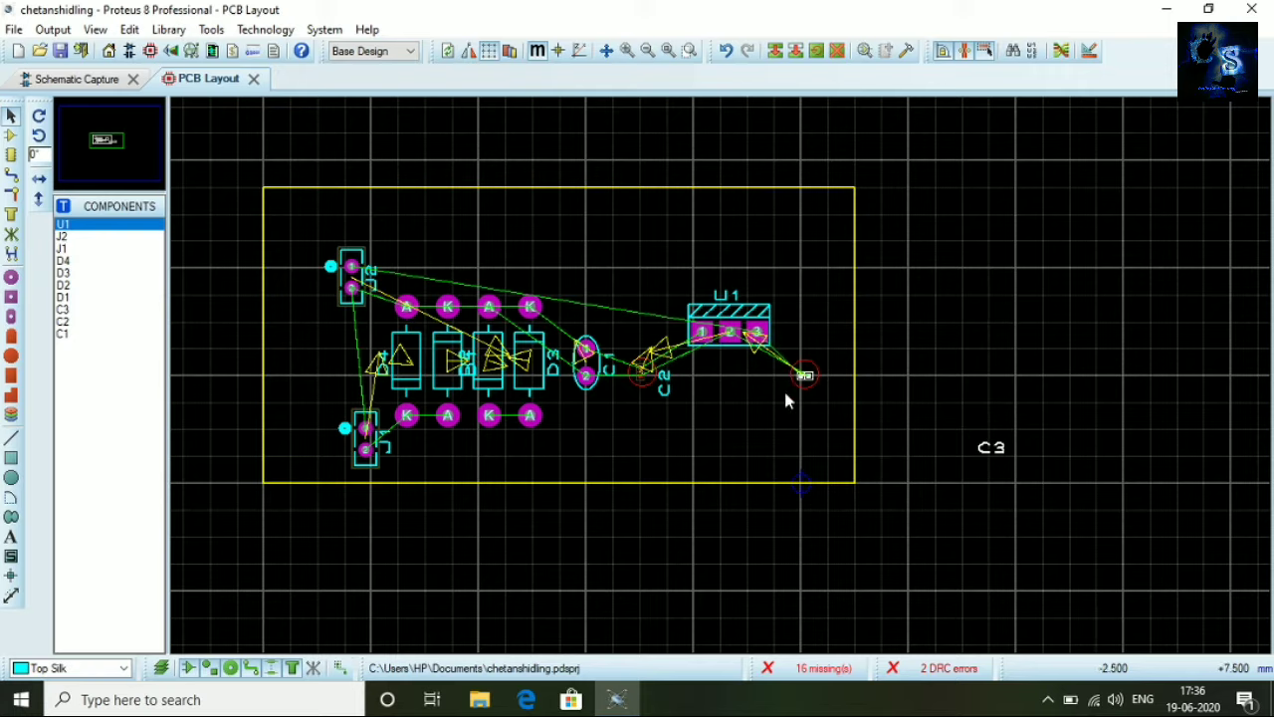
Turn capacitor C3 upright with pin 1 above pin 2, using an anti-clockwise and a 180-degree rotation
scroll(784, 398, up, 2)
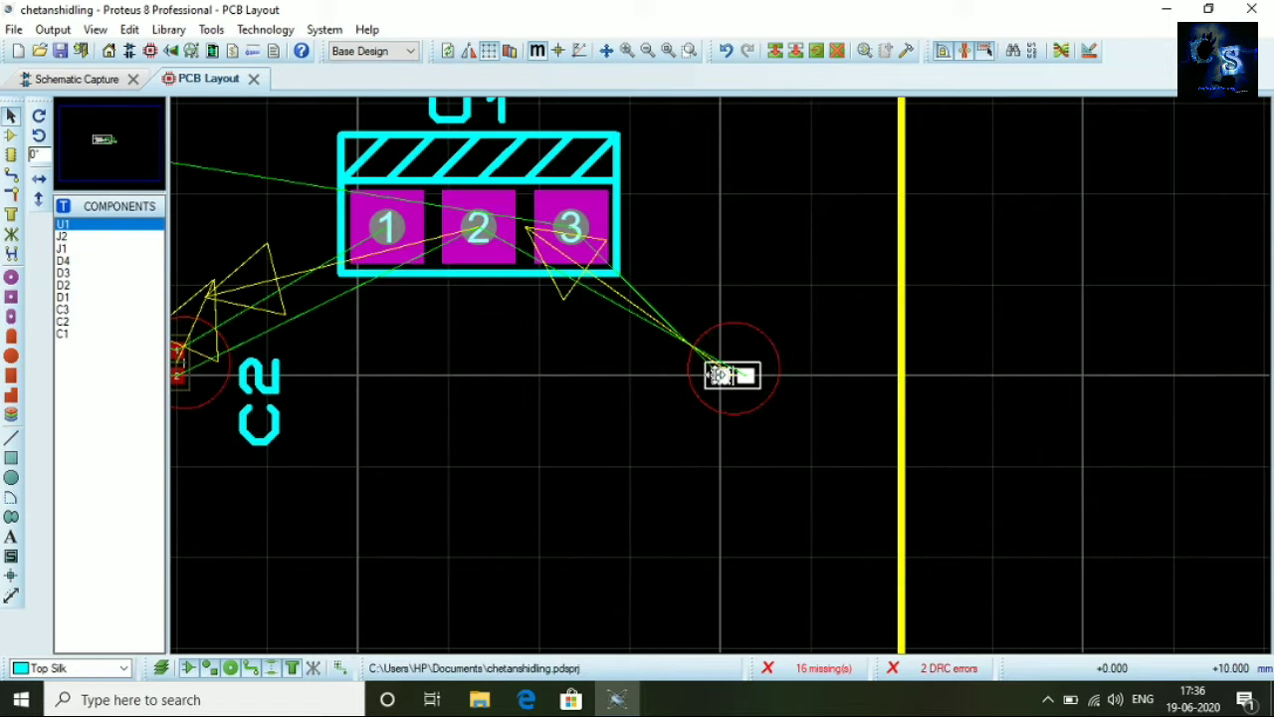
double_click(726, 374)
click(737, 410)
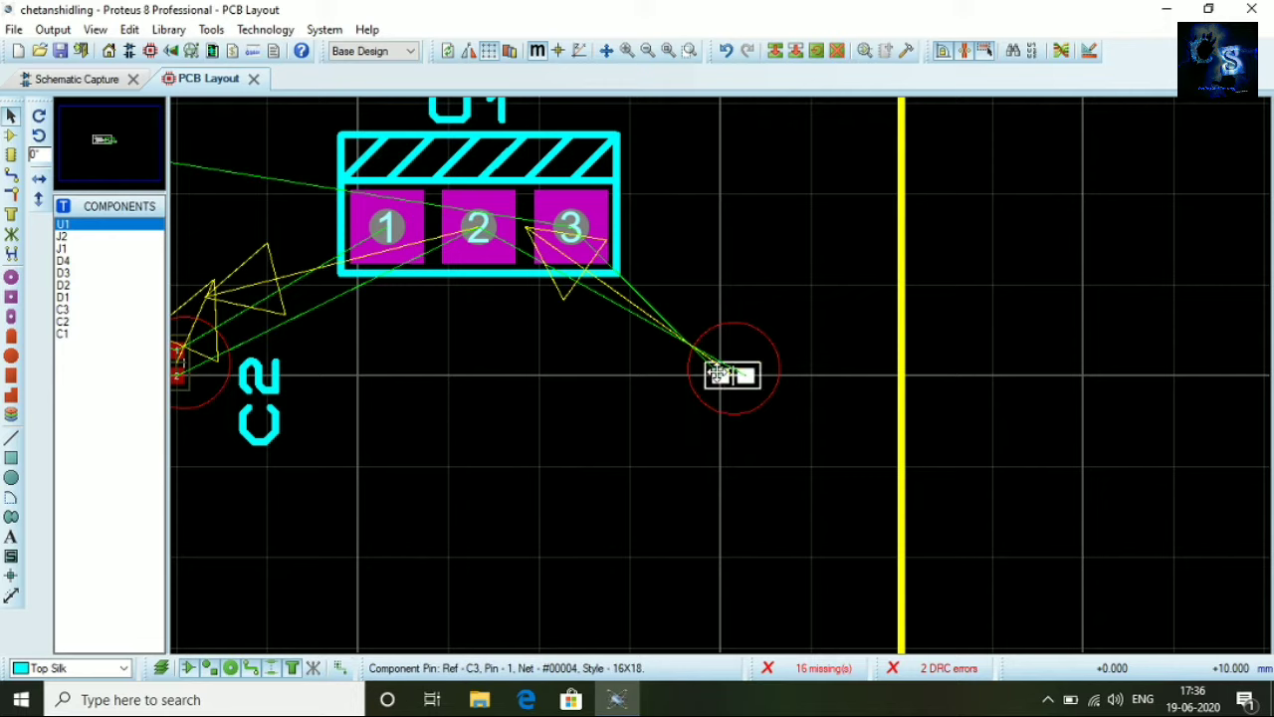
right_click(733, 376)
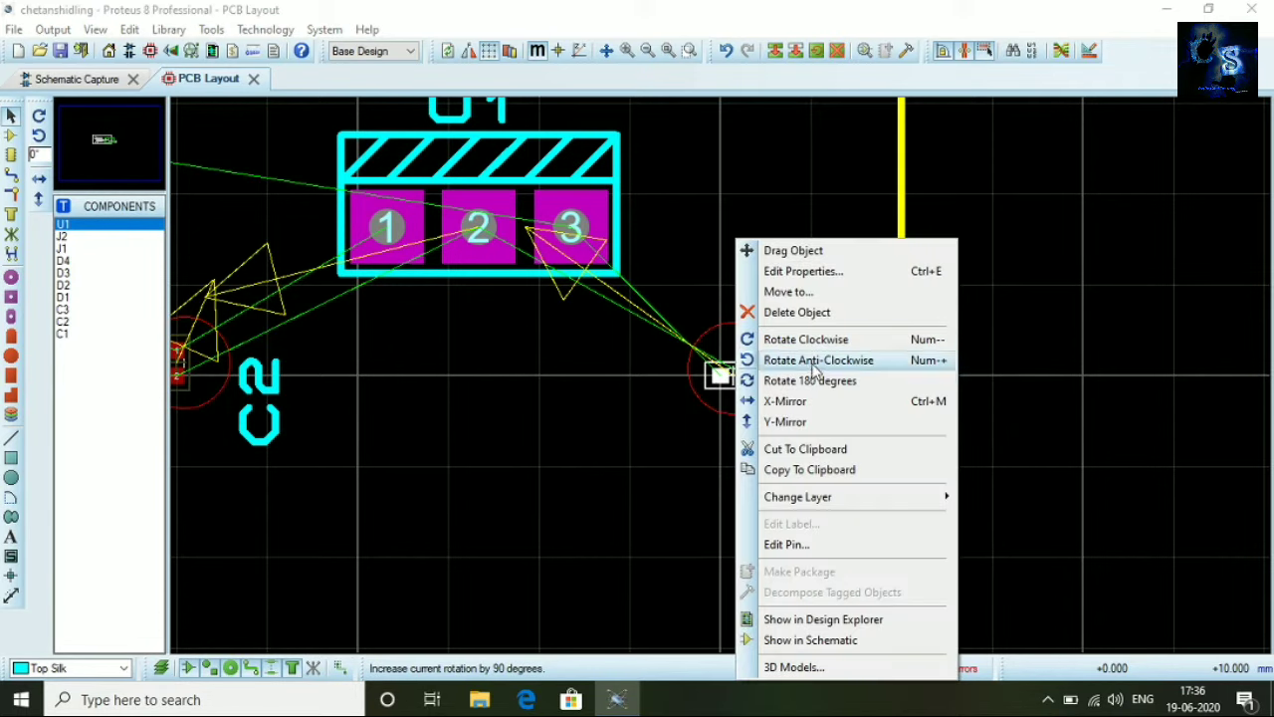
click(814, 360)
right_click(716, 360)
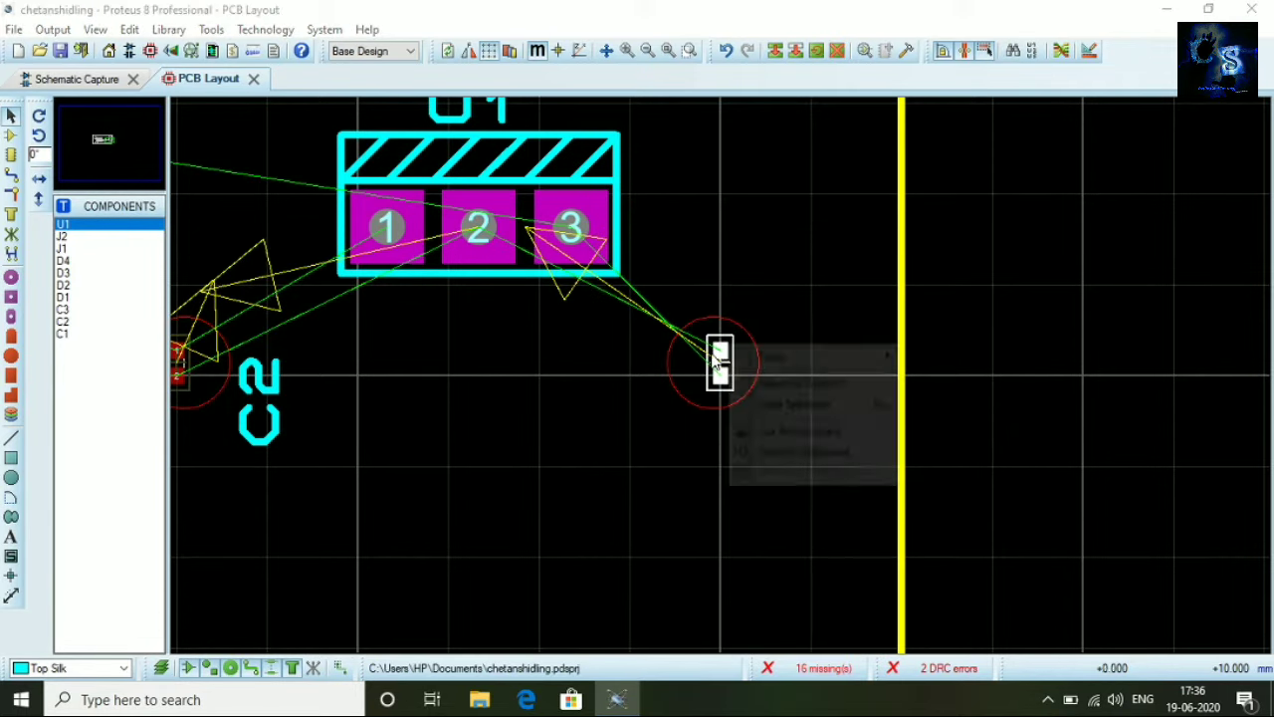
click(678, 383)
right_click(721, 375)
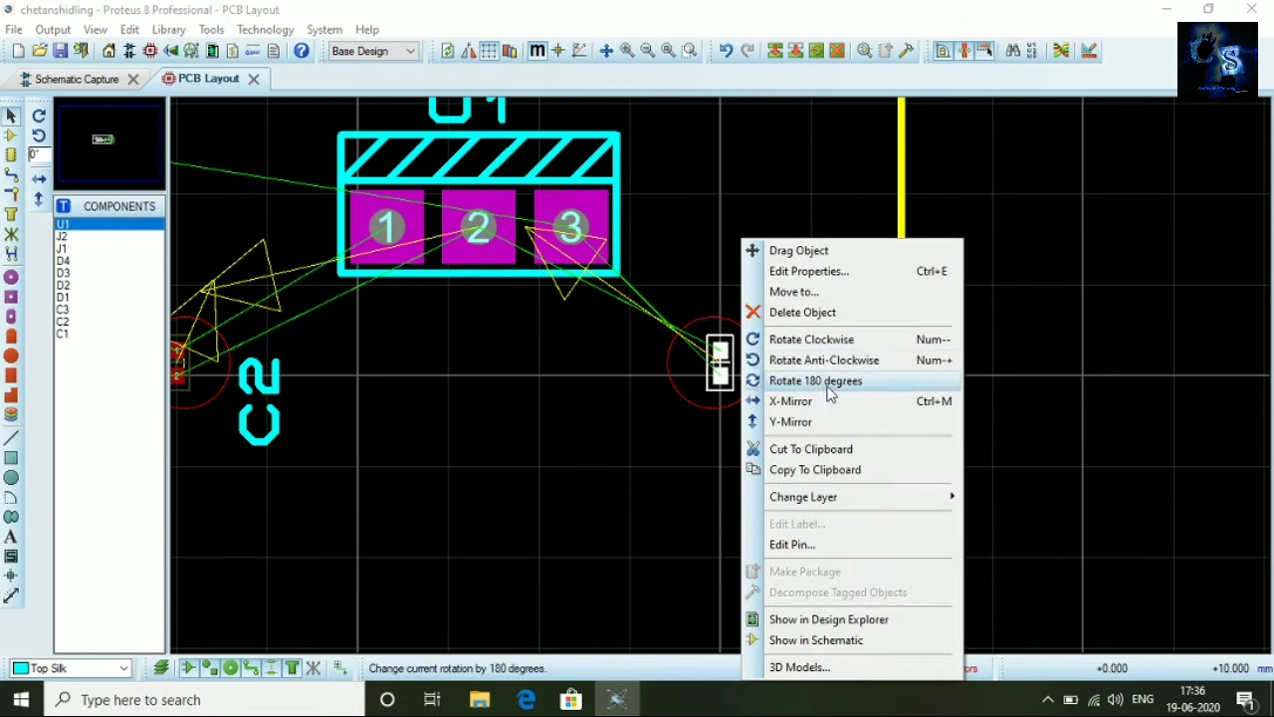
click(832, 383)
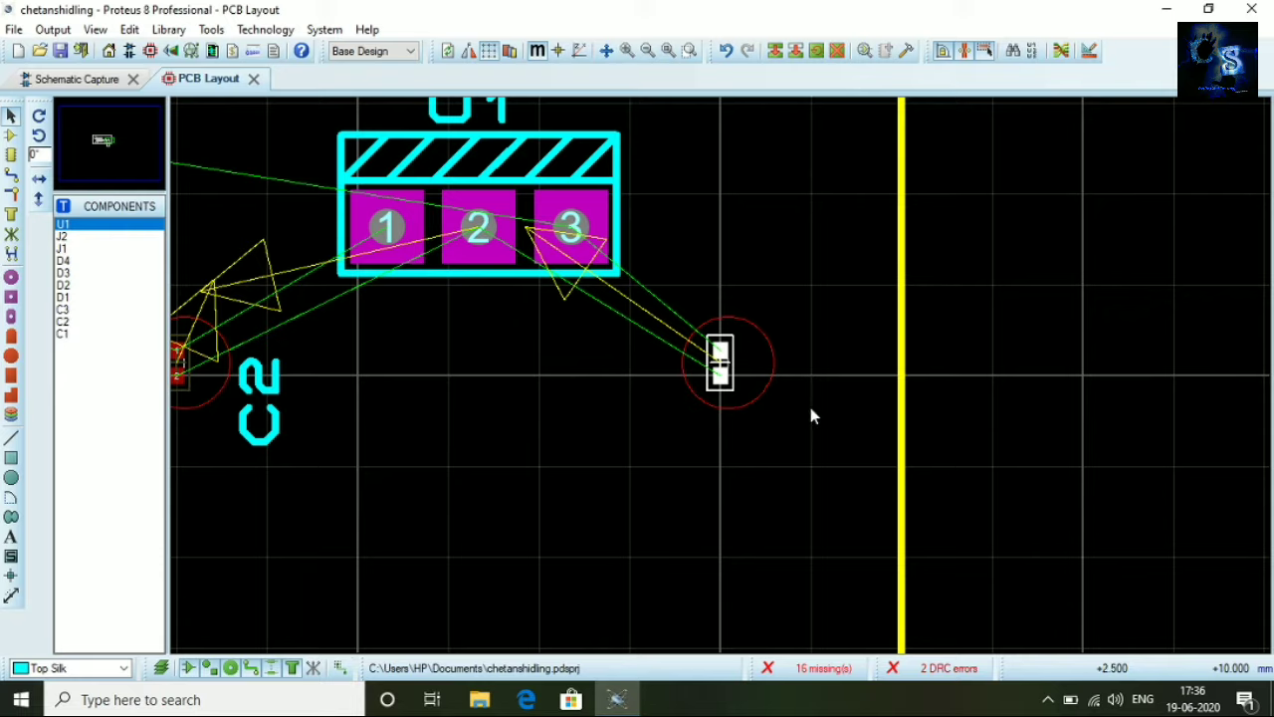
Move connector J2 from the board's upper left to its right edge, just beside capacitor C3
scroll(810, 407, down, 2)
scroll(757, 375, down, 1)
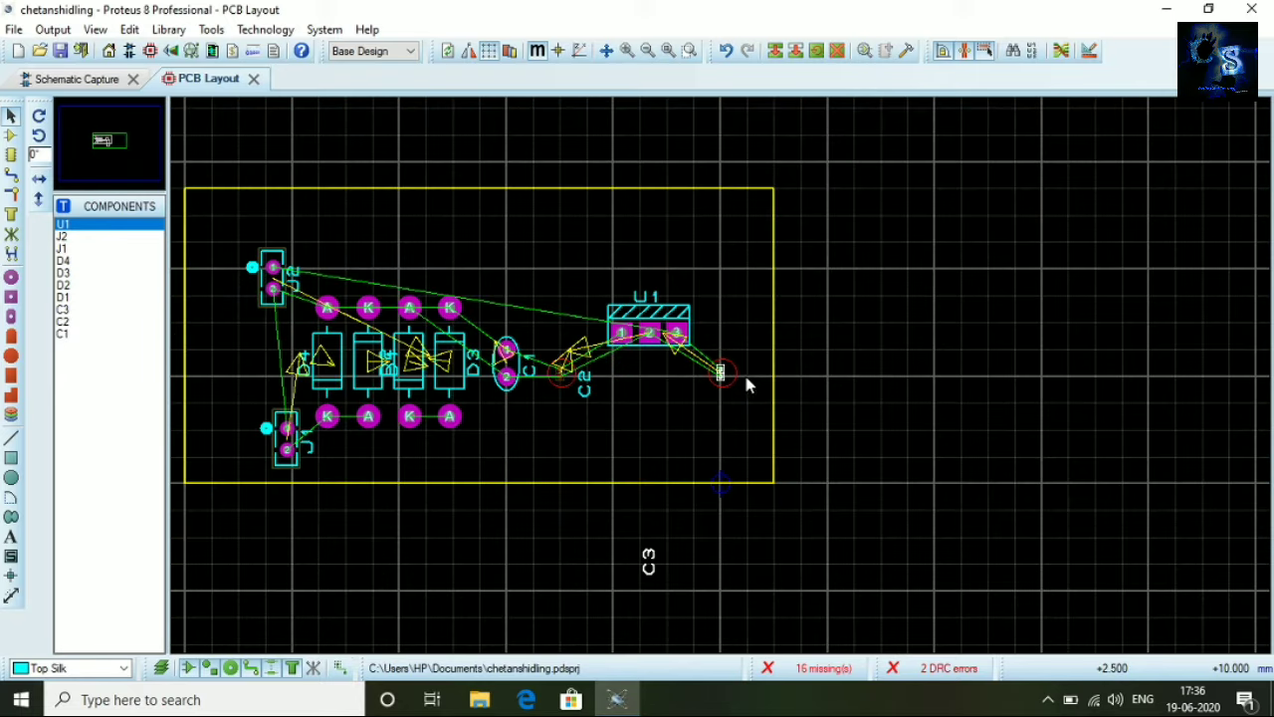
click(275, 279)
click(269, 269)
double_click(269, 269)
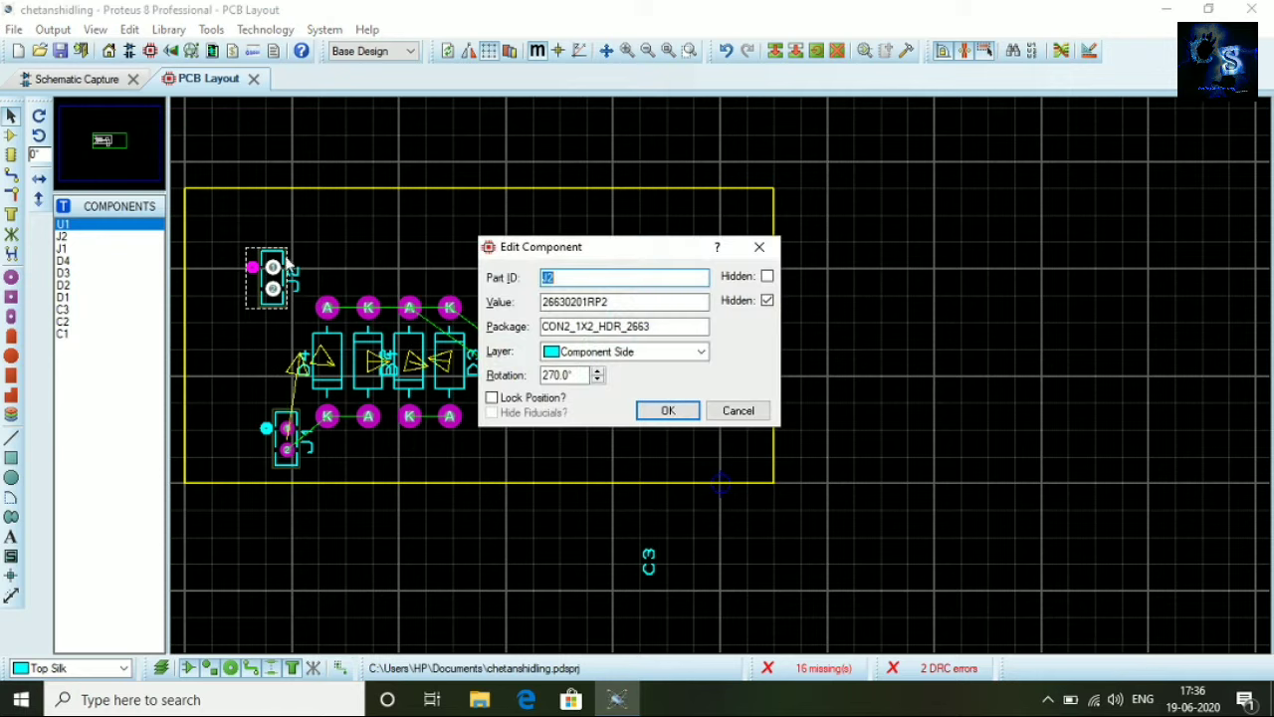
click(760, 247)
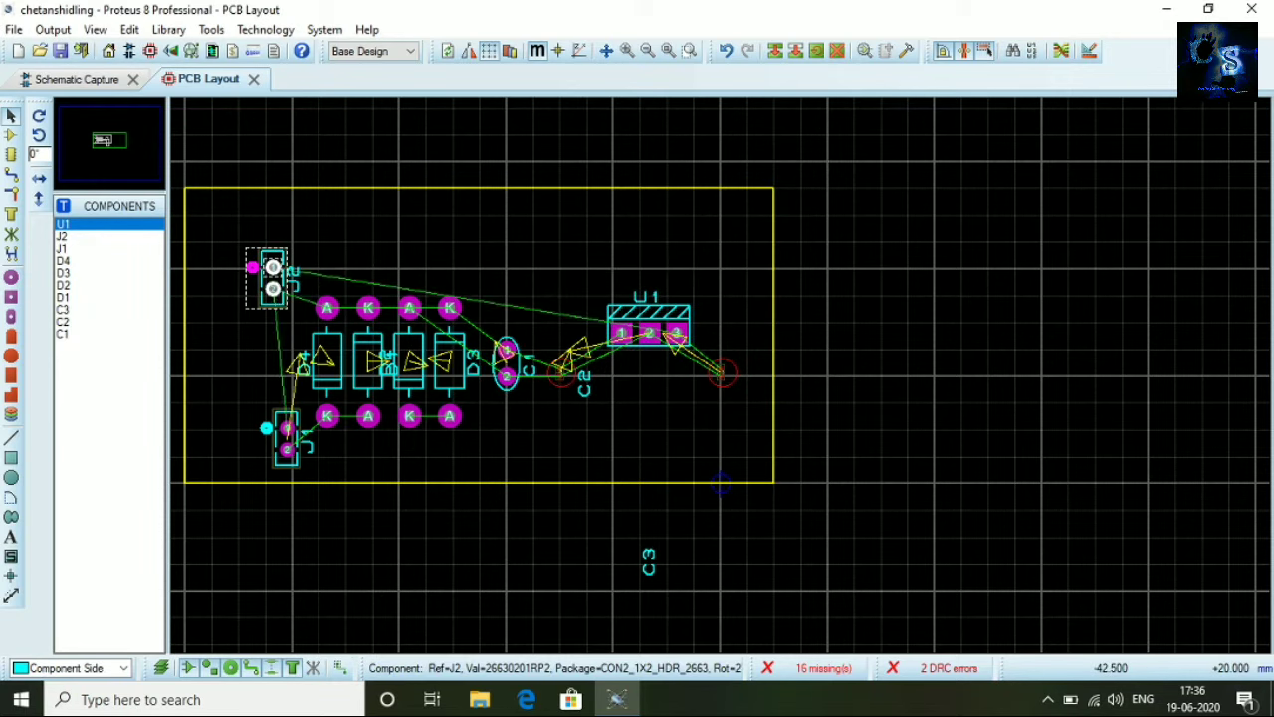
drag(271, 277, 753, 380)
Move connector J1 up and slightly left so it sits beside D4, midway between the upper and lower diode pads
click(285, 436)
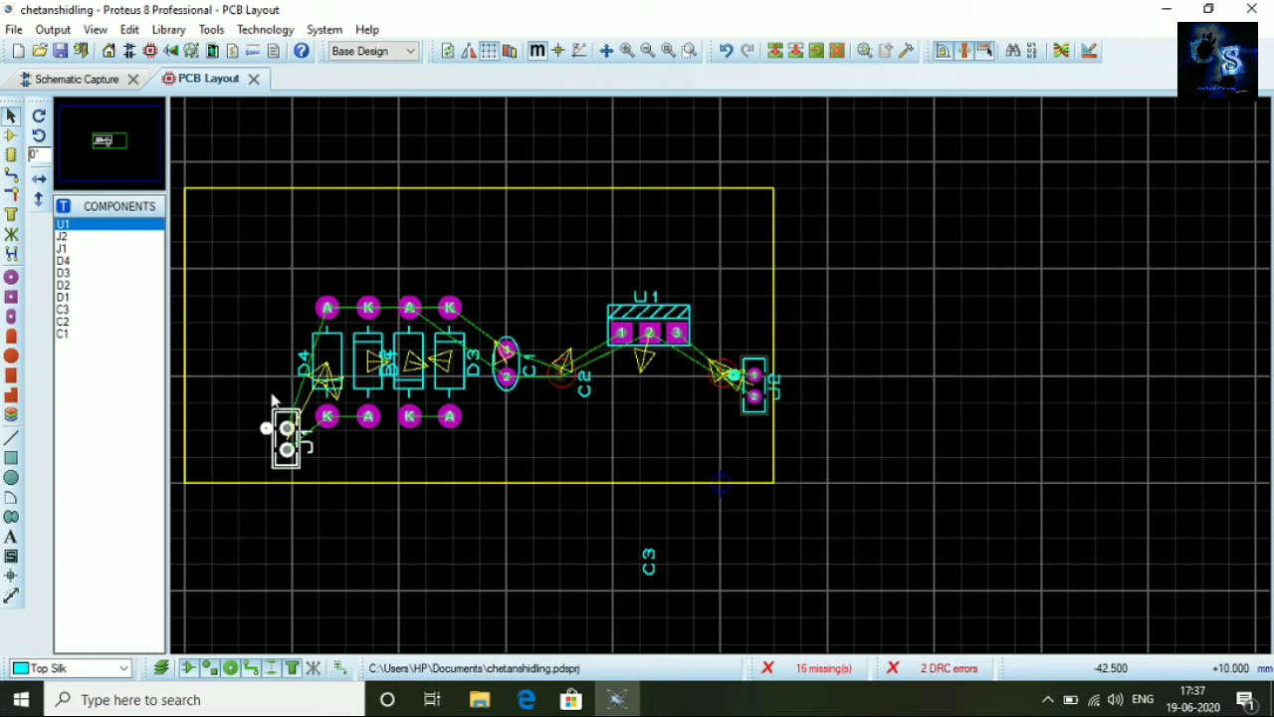
drag(283, 437, 286, 439)
double_click(286, 444)
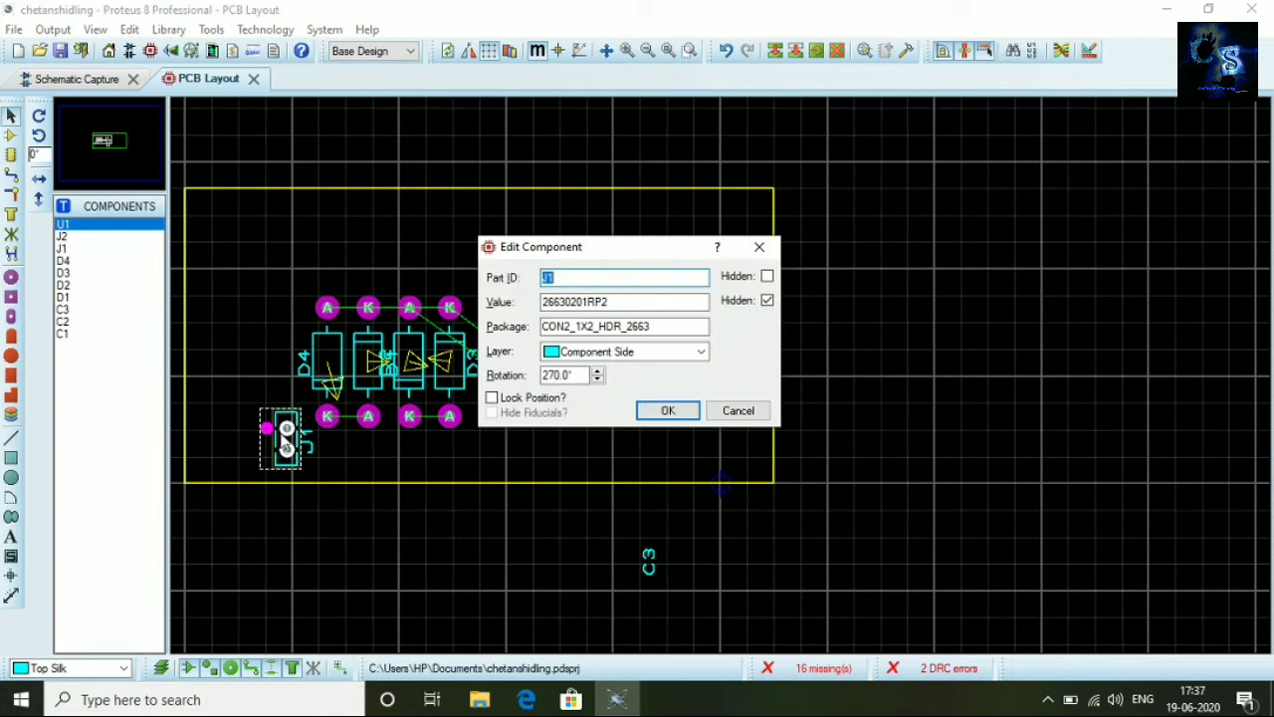
click(741, 413)
click(283, 438)
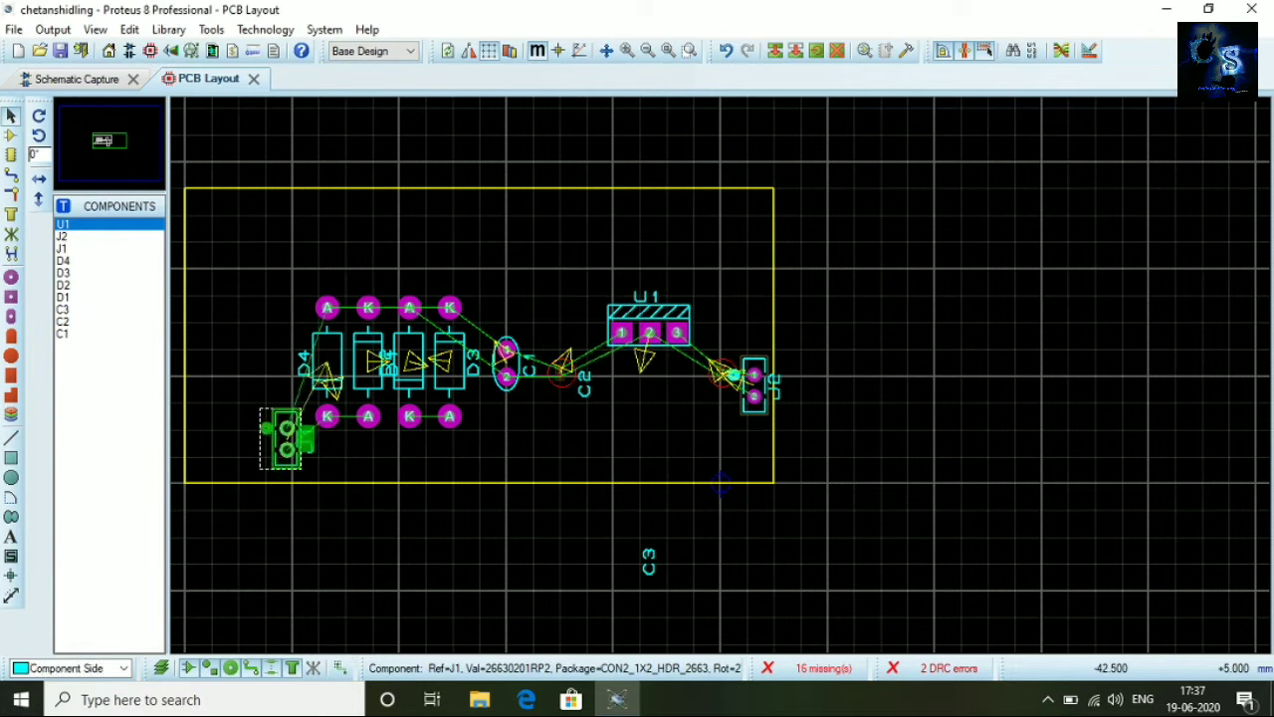
drag(286, 438, 260, 355)
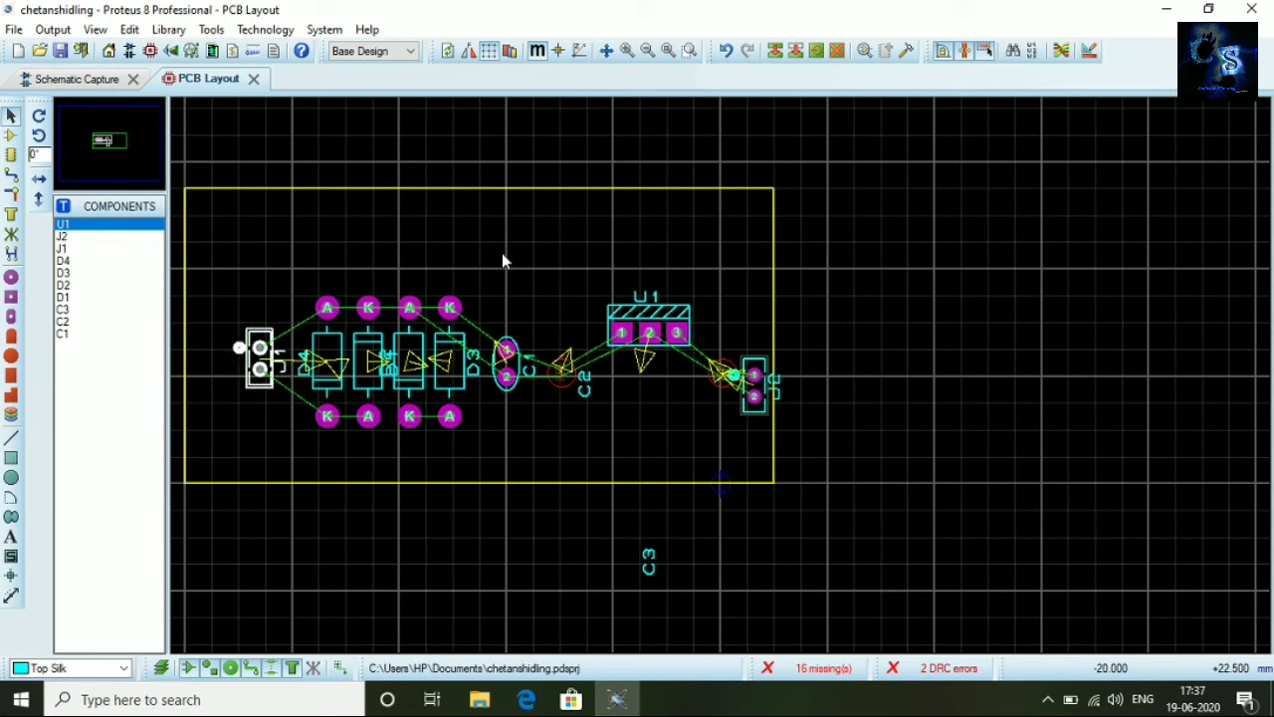
Move capacitor C2 about 2.5 mm left and slightly up, directly beside C1's pin 1
scroll(575, 412, up, 1)
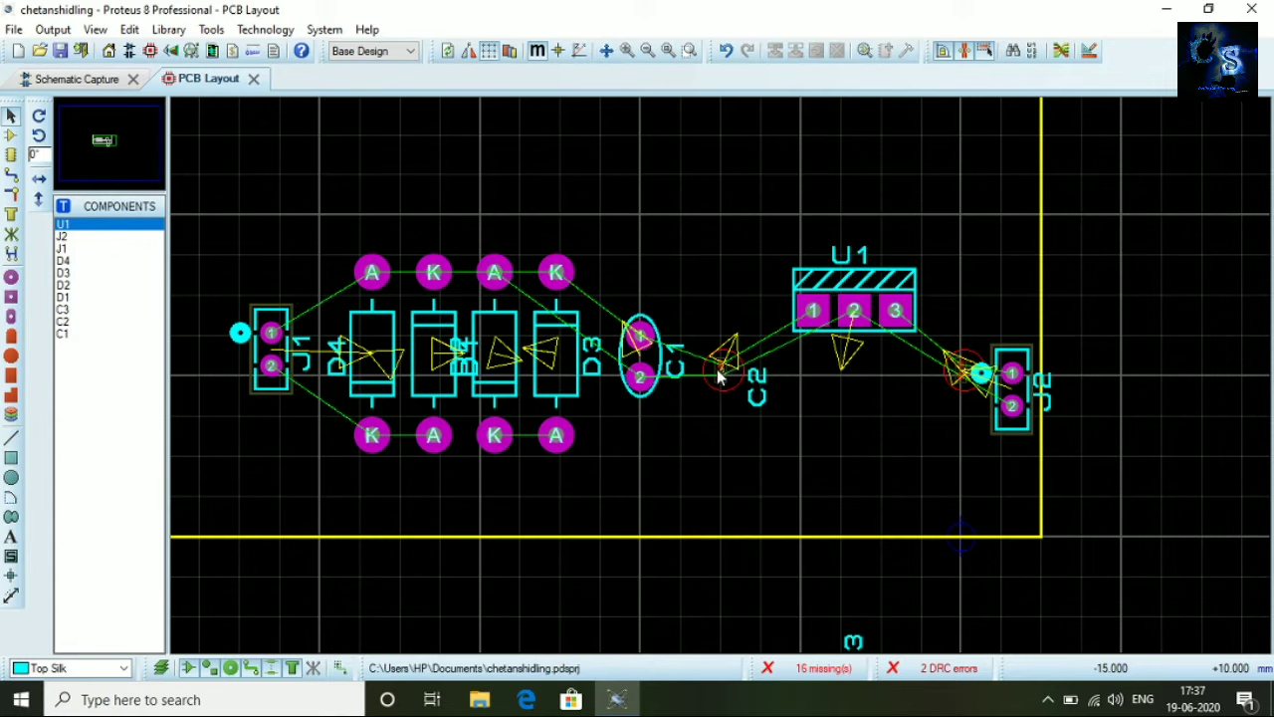
scroll(721, 374, up, 1)
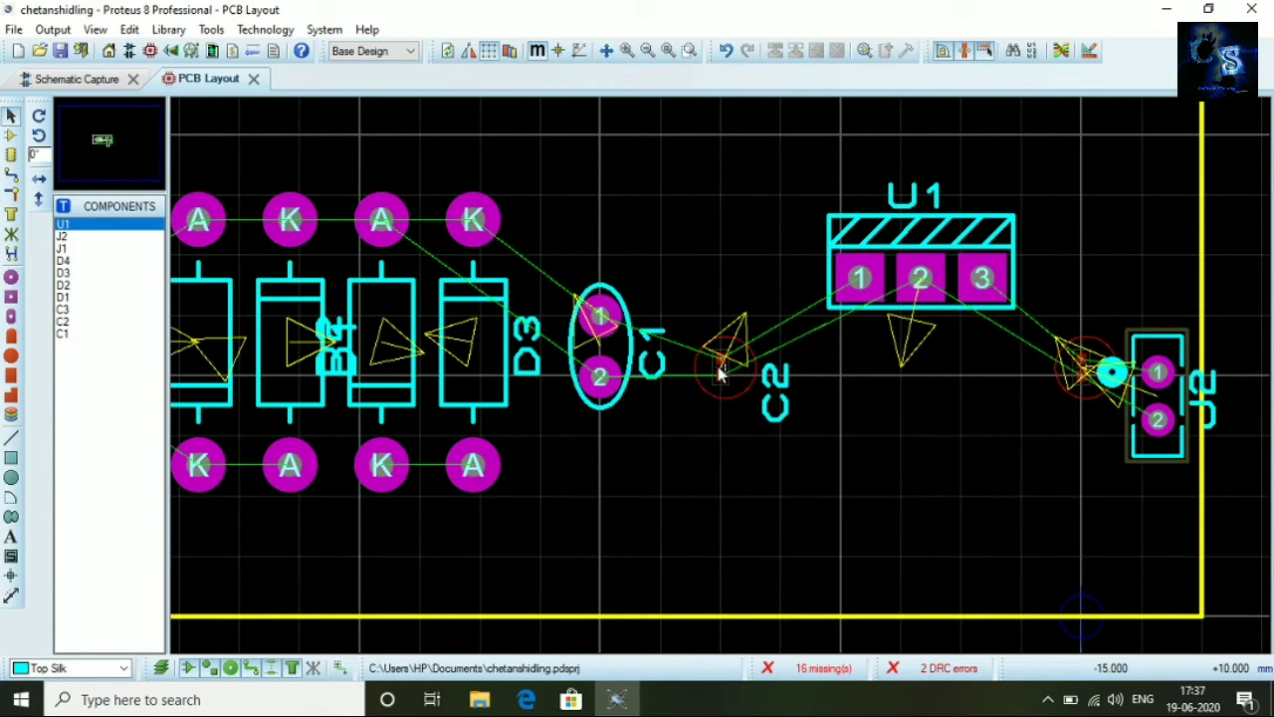
click(721, 373)
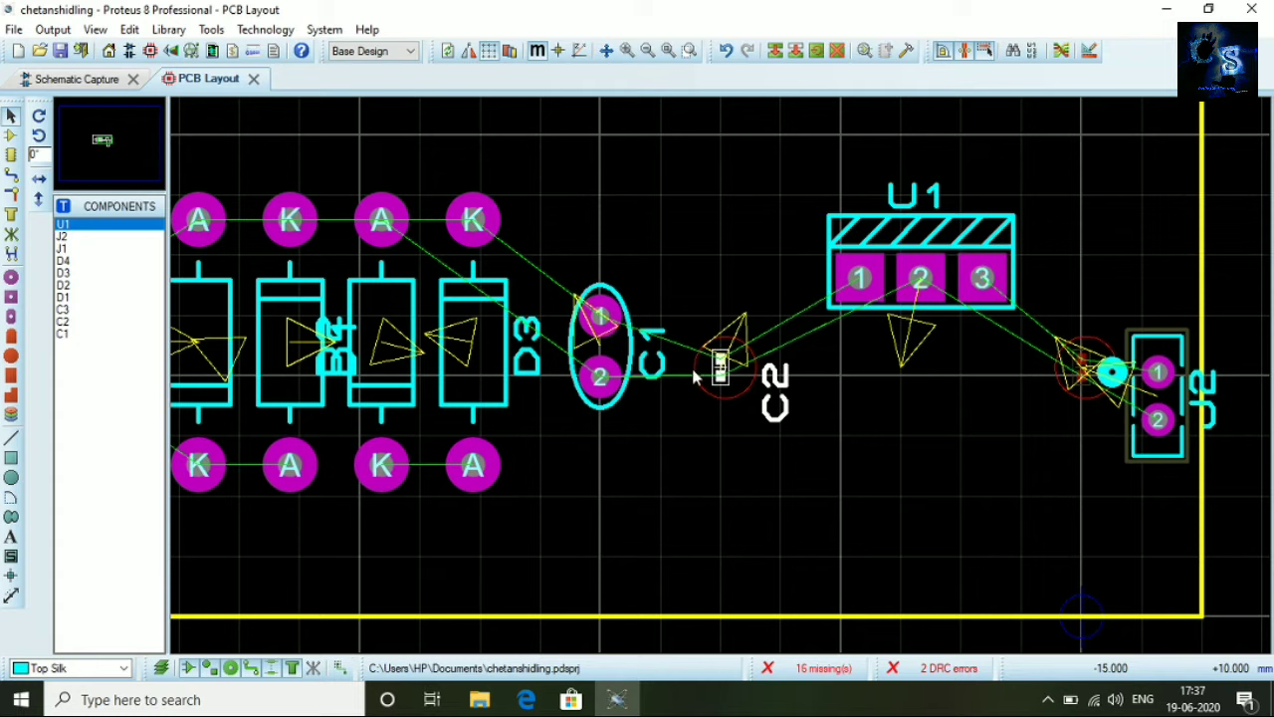
click(694, 373)
click(723, 354)
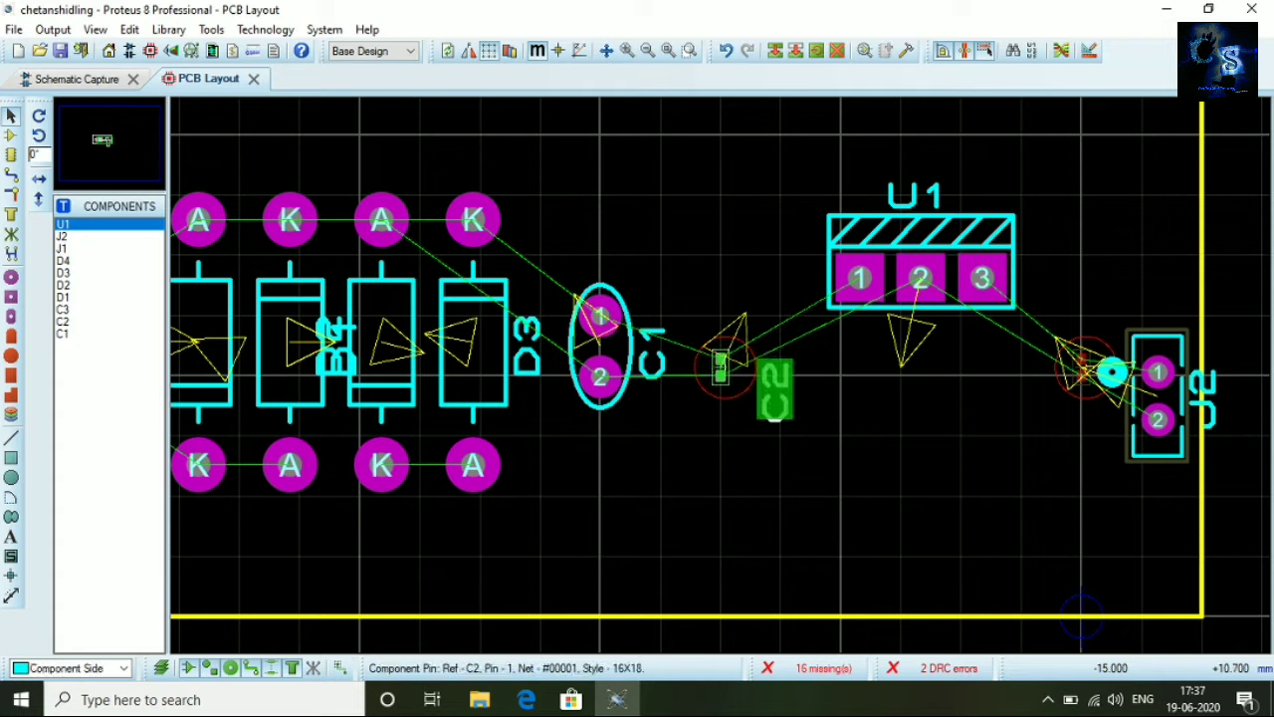
click(721, 371)
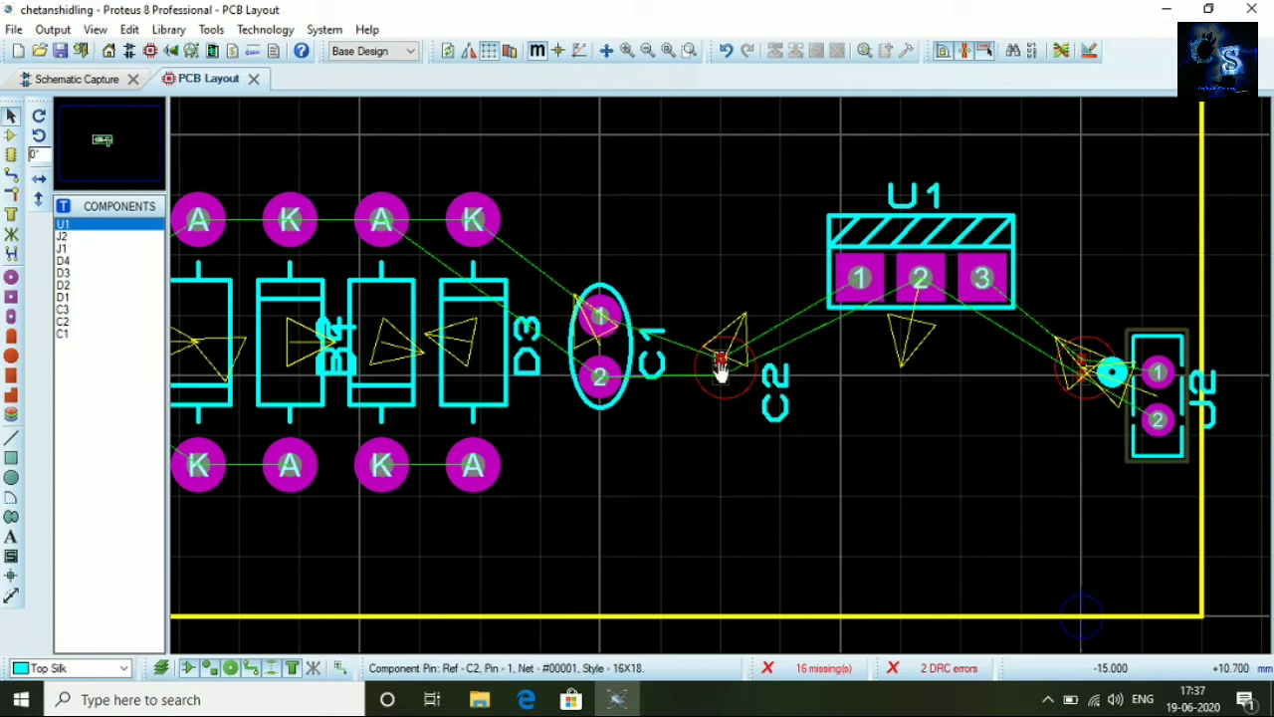
mouse_move(721, 369)
mouse_down()
mouse_move(711, 393)
mouse_move(715, 344)
mouse_move(657, 313)
mouse_up()
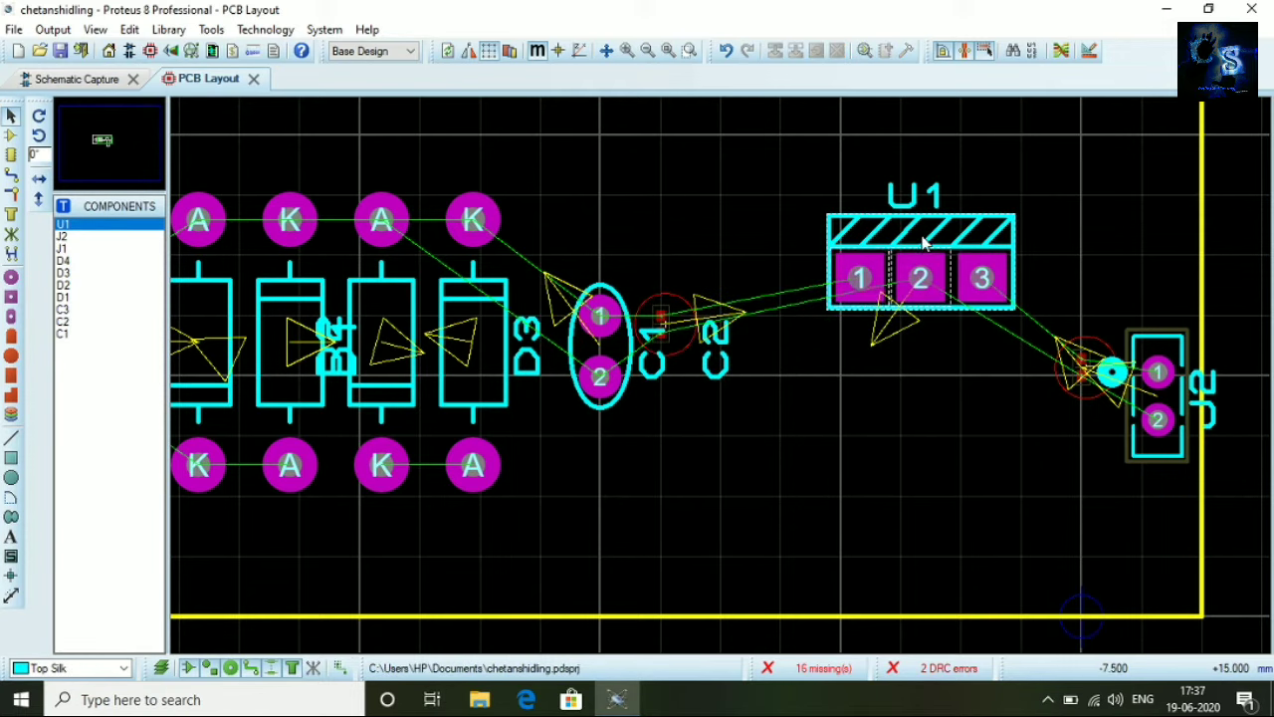
Move regulator U1 left toward capacitor C2, and bring connector J2 about 10 mm left to just below U1's pin 3
click(901, 261)
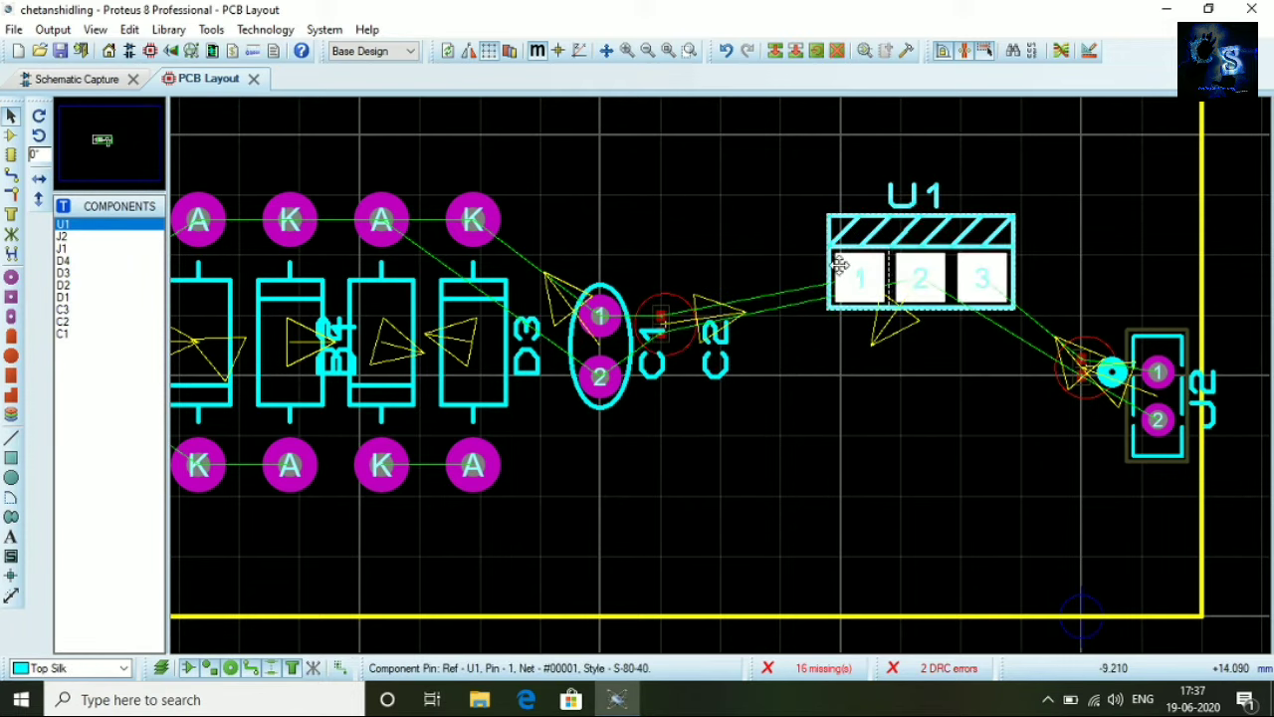
drag(822, 271, 683, 249)
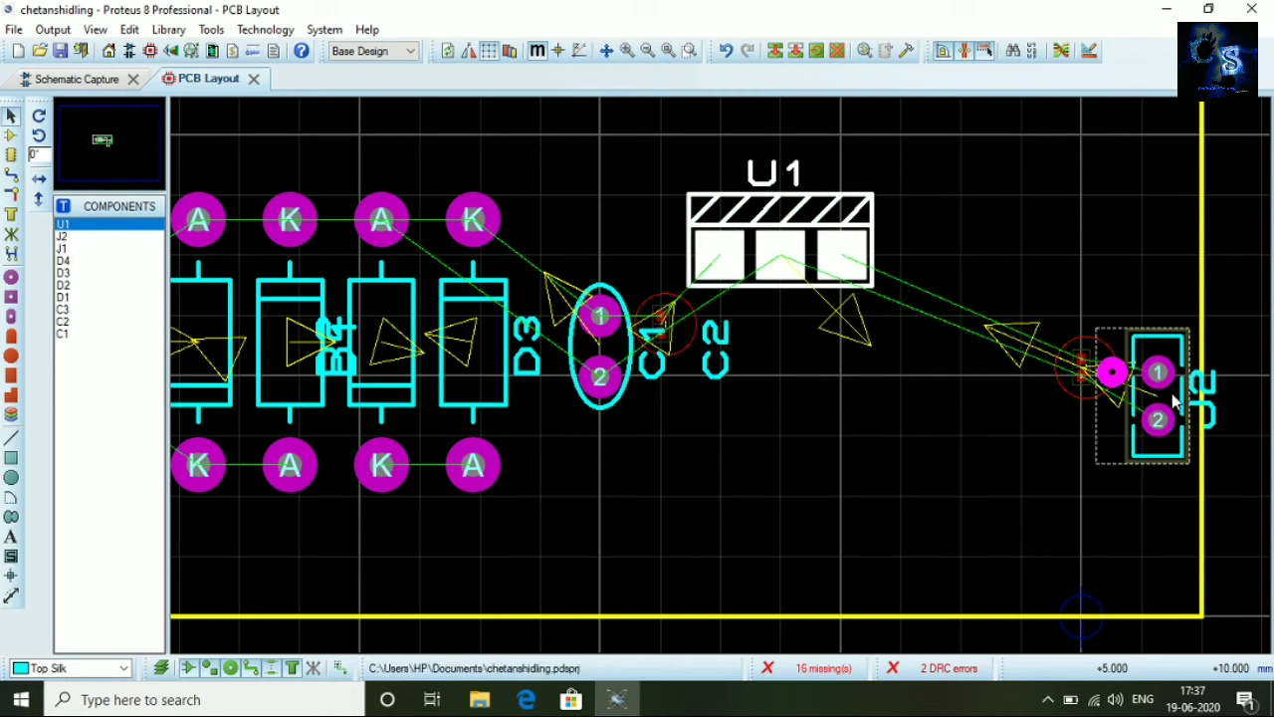
drag(1154, 374, 899, 376)
click(1057, 250)
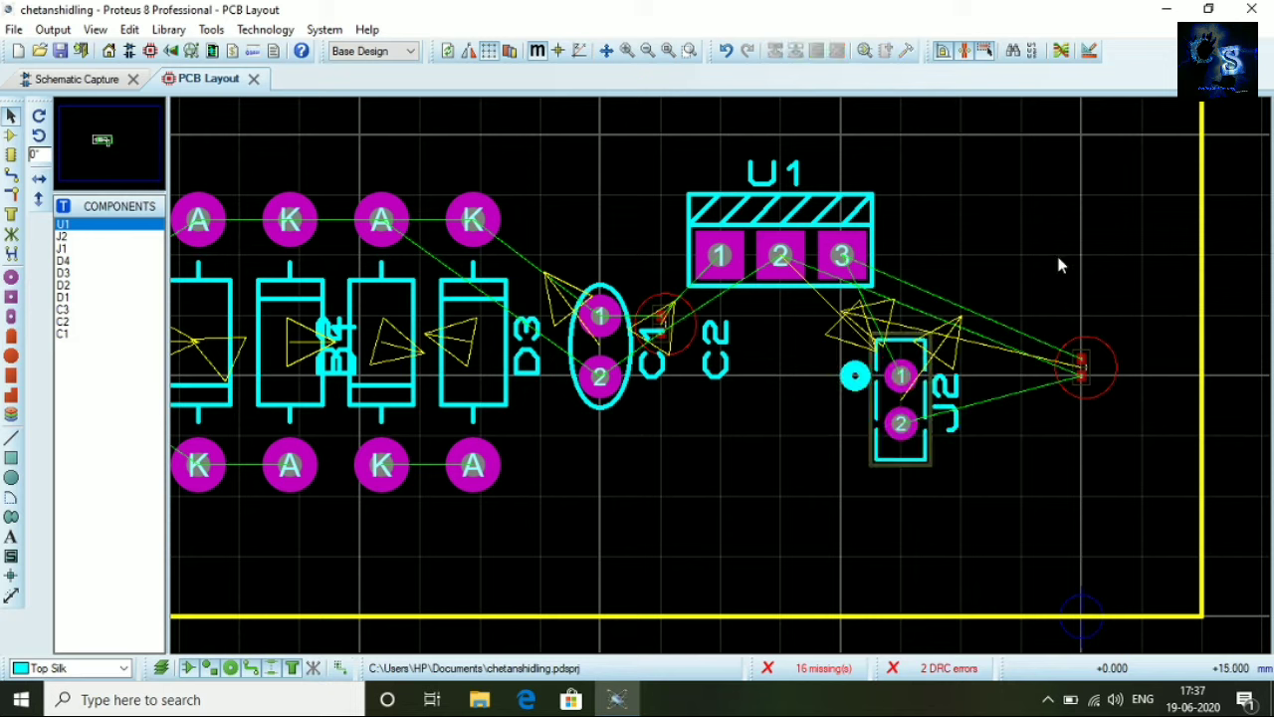
Move capacitor C3 about 12.5 mm left, between C2 and J2, and bring its reference label onto the board just below it
click(1078, 365)
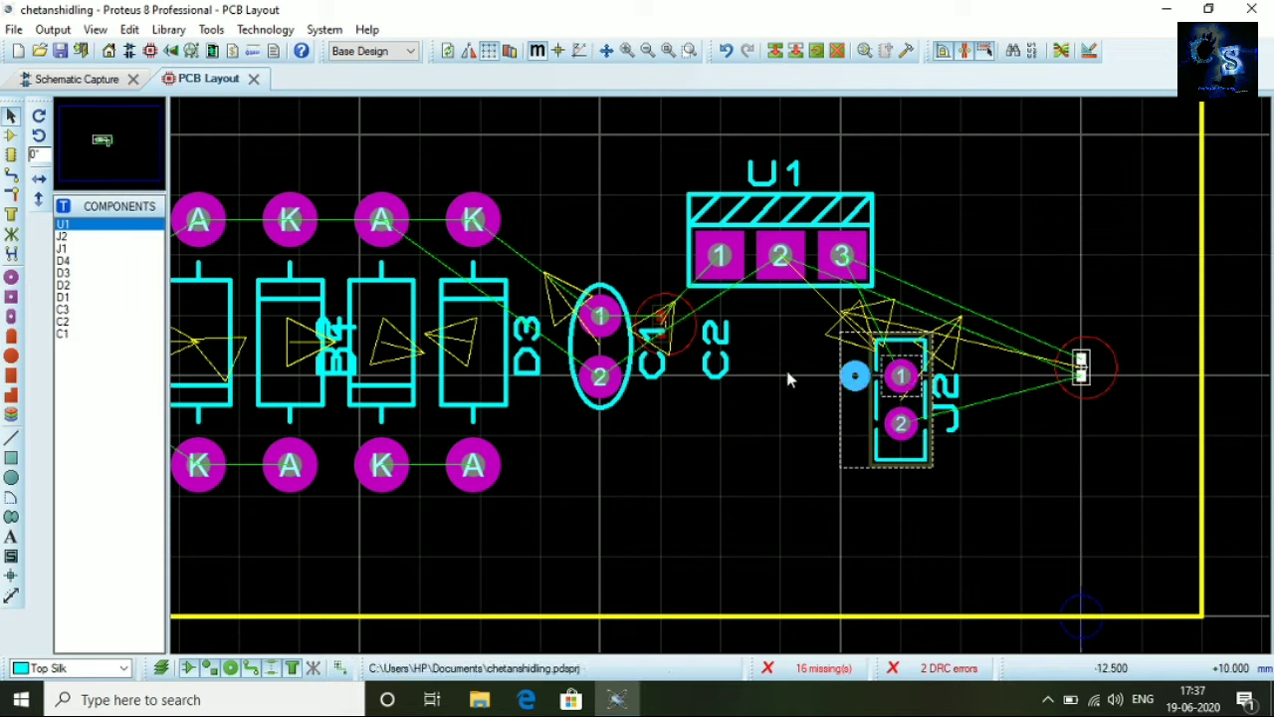
drag(1081, 372, 781, 383)
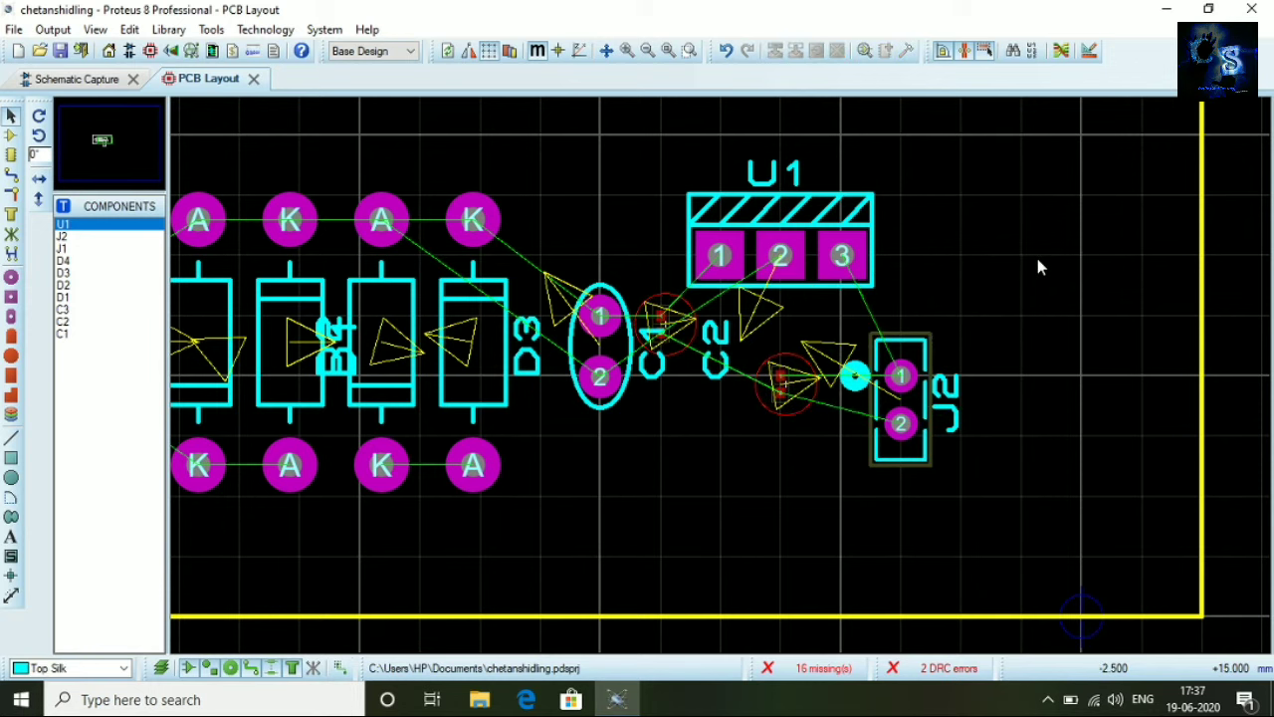
scroll(856, 330, down, 2)
scroll(506, 490, up, 1)
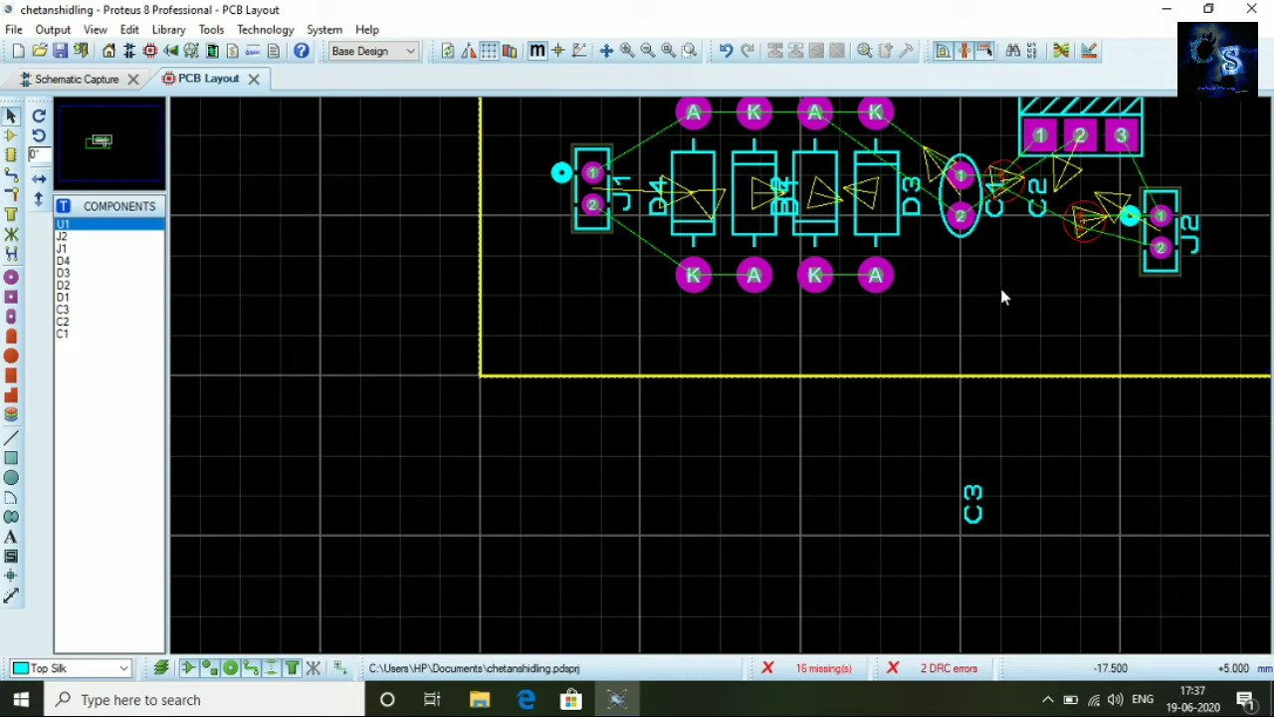
scroll(1001, 292, down, 1)
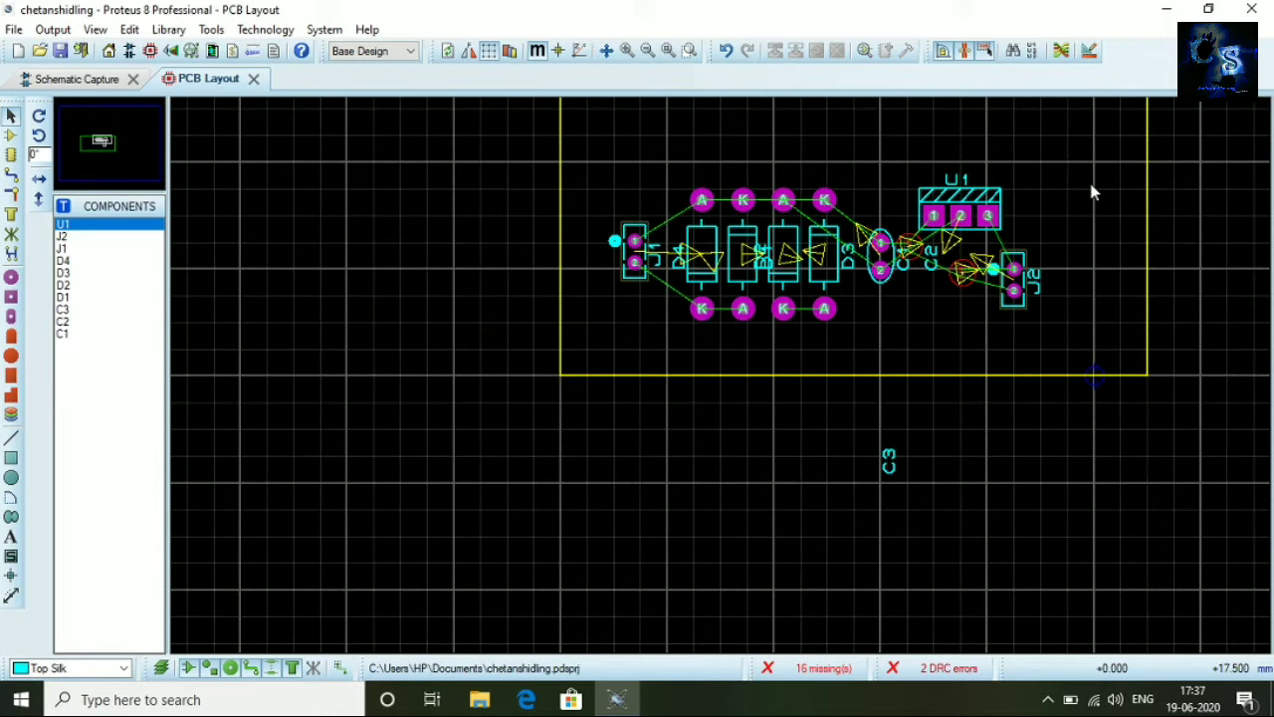
scroll(947, 253, down, 1)
scroll(986, 436, up, 1)
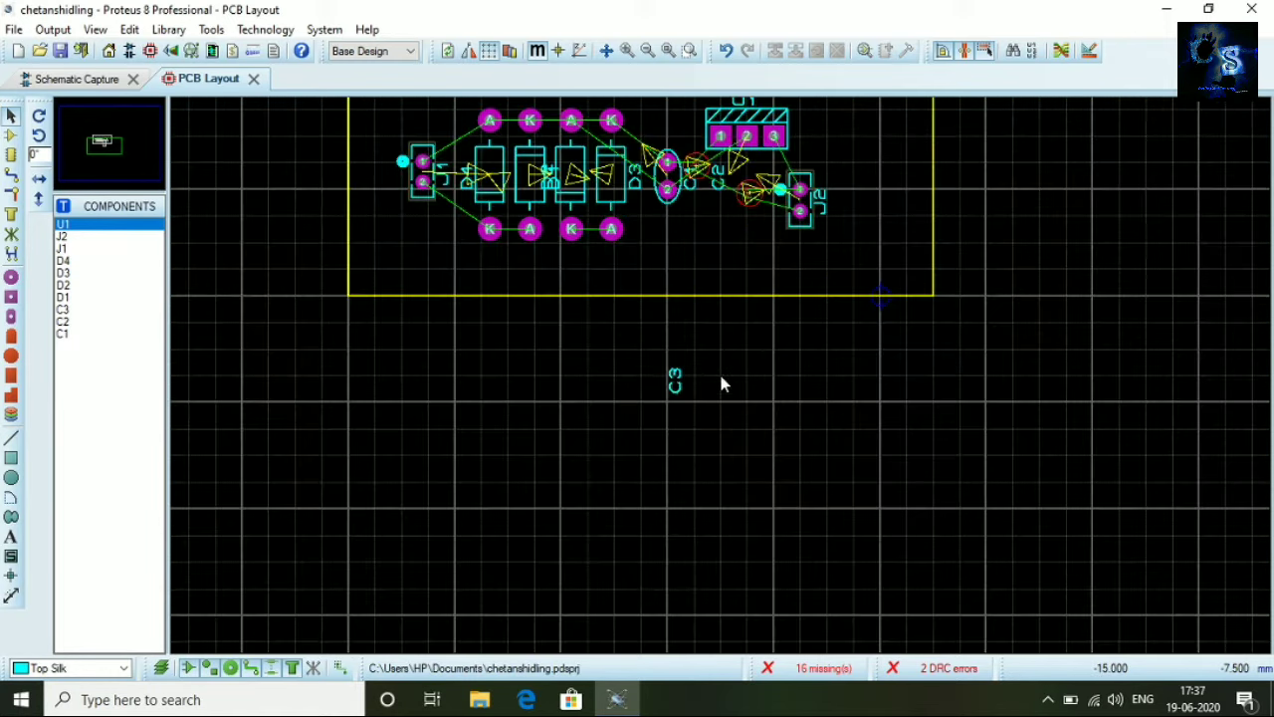
drag(674, 380, 727, 221)
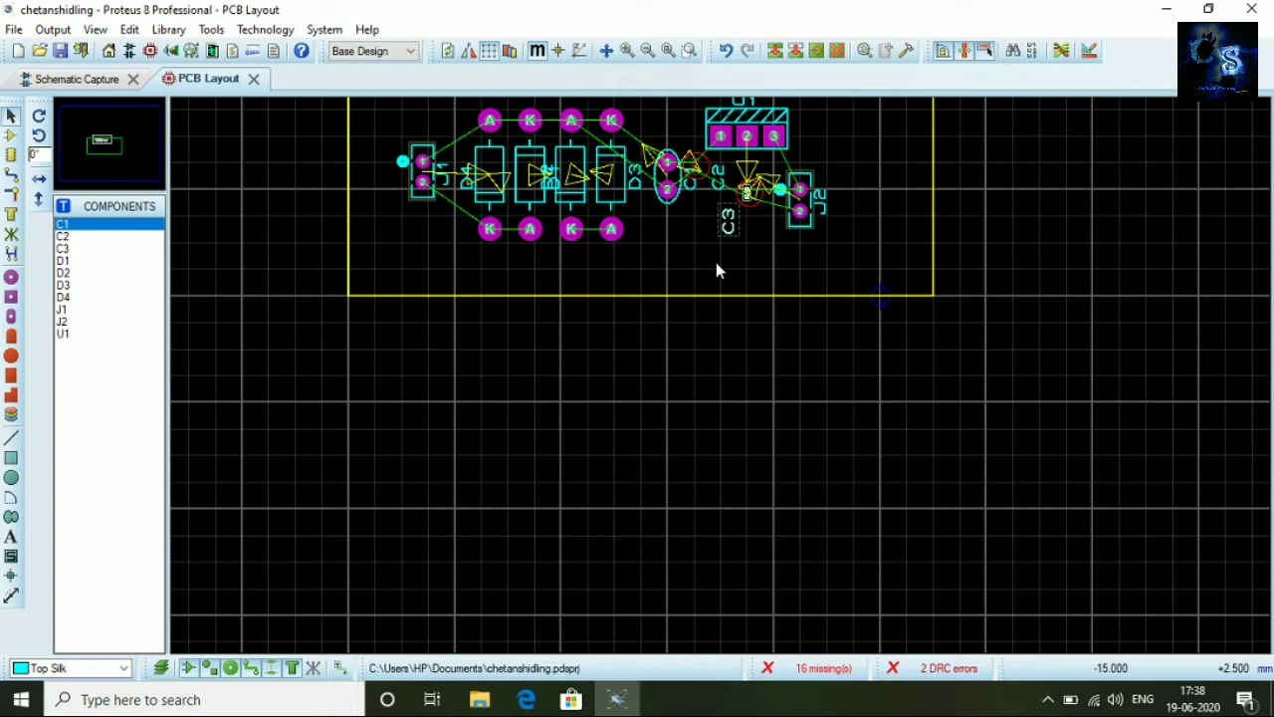
Auto-route the board with the default basic schedule, a 25th wire and via grid, and conflicts treated as missings
scroll(736, 289, down, 1)
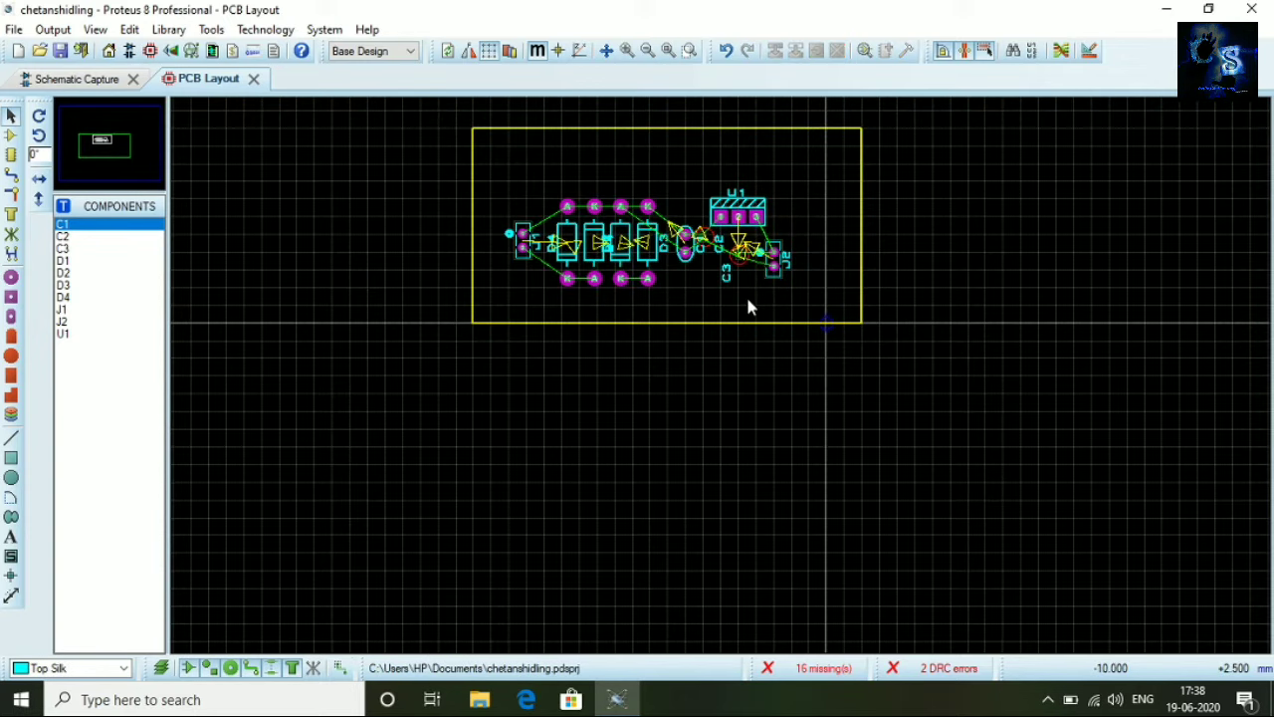
scroll(753, 176, up, 1)
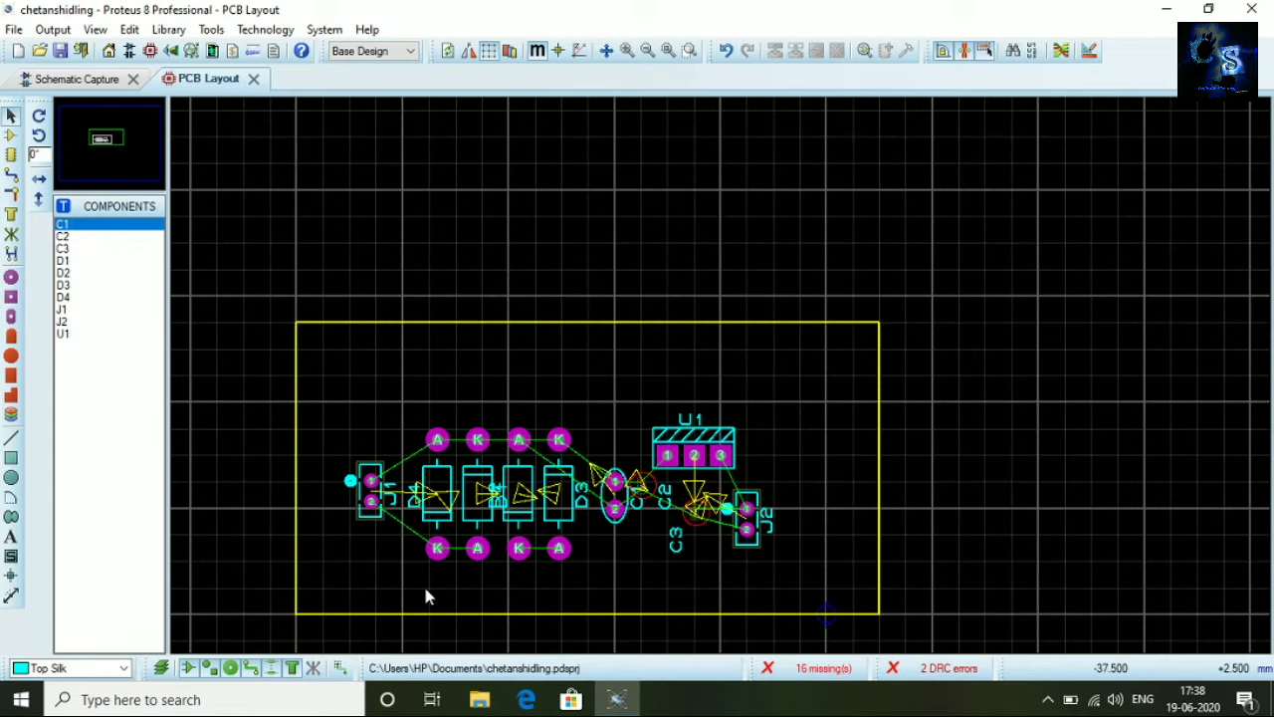
scroll(425, 595, up, 1)
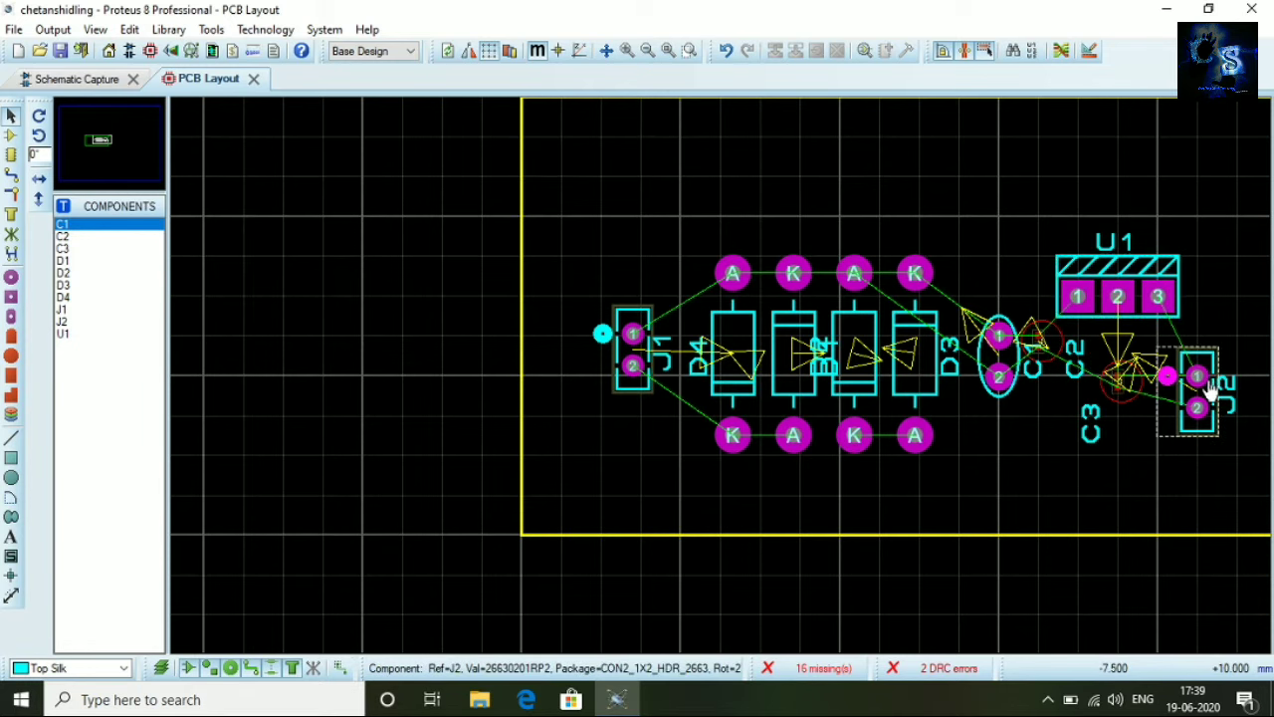
scroll(1065, 322, down, 1)
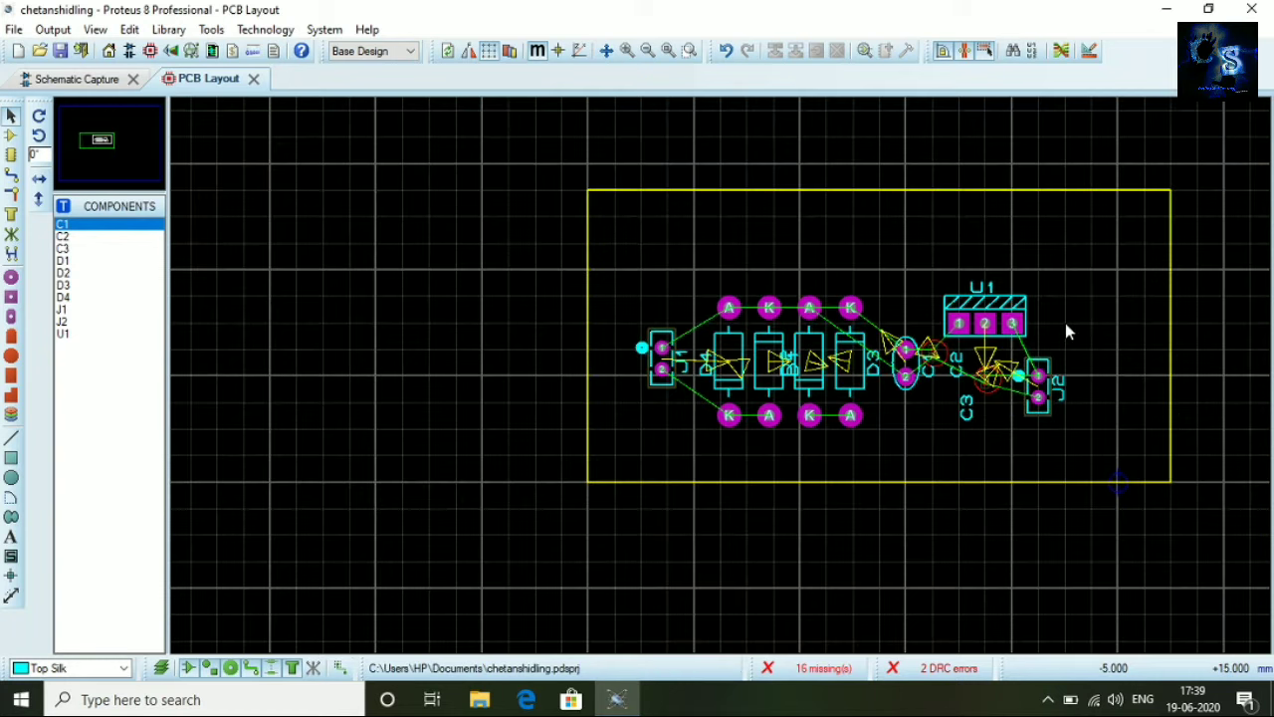
scroll(719, 370, up, 1)
scroll(719, 371, down, 1)
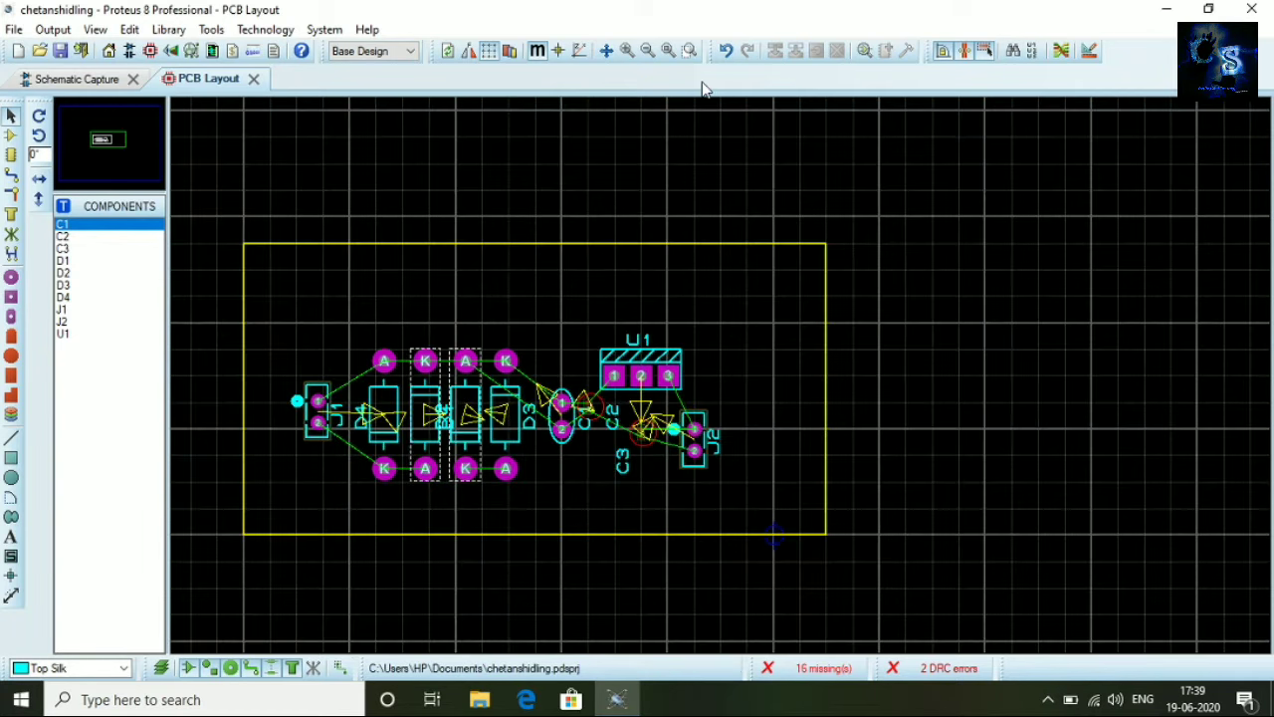
click(1063, 51)
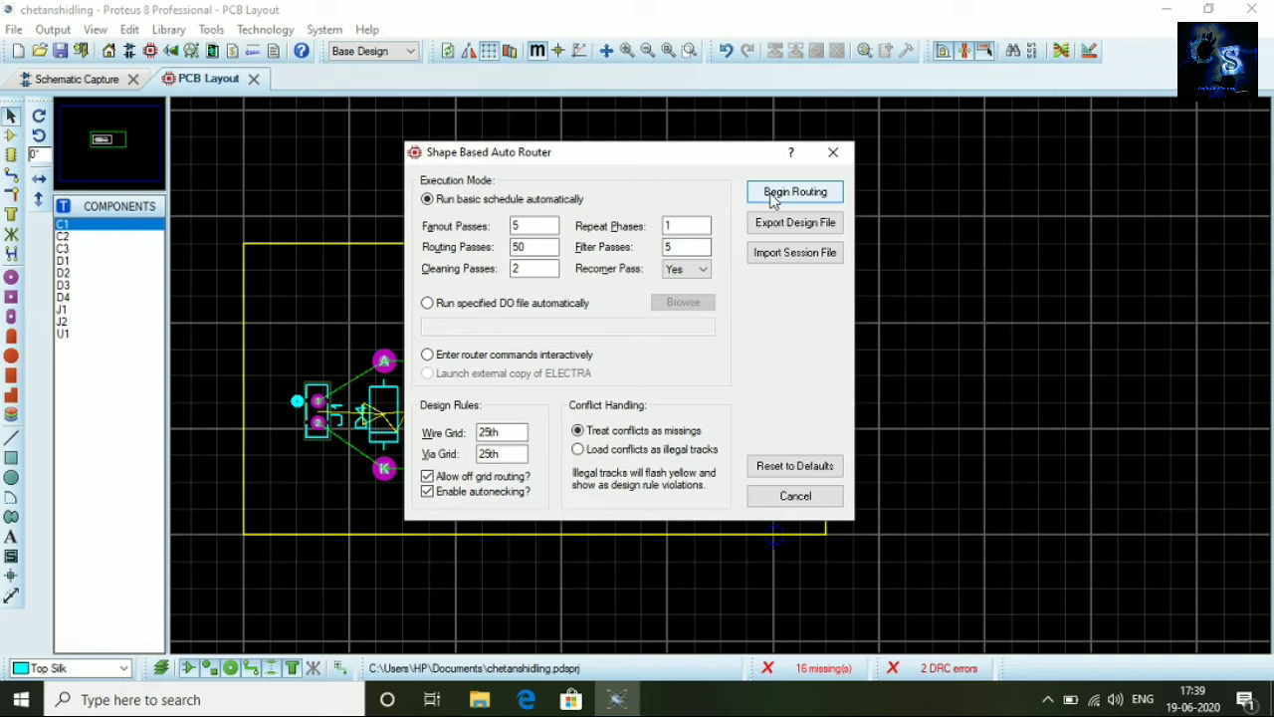
click(794, 192)
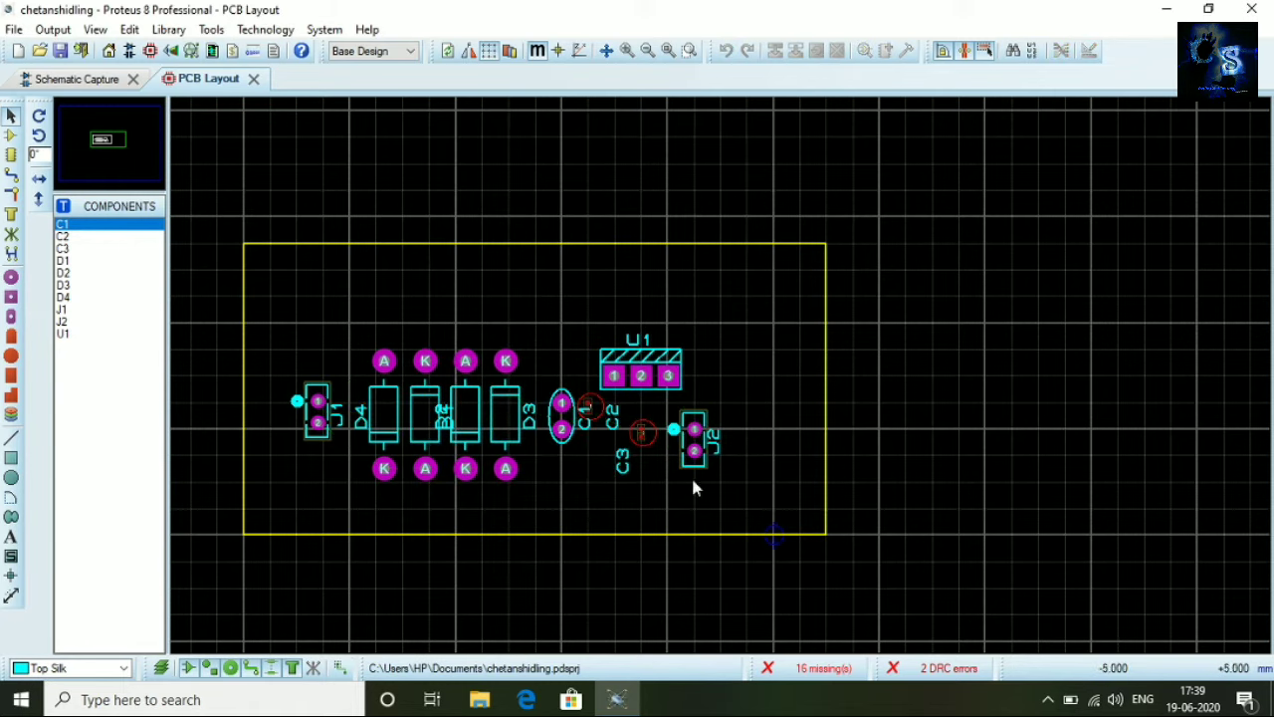
scroll(577, 527, down, 3)
scroll(672, 471, up, 1)
scroll(723, 381, up, 1)
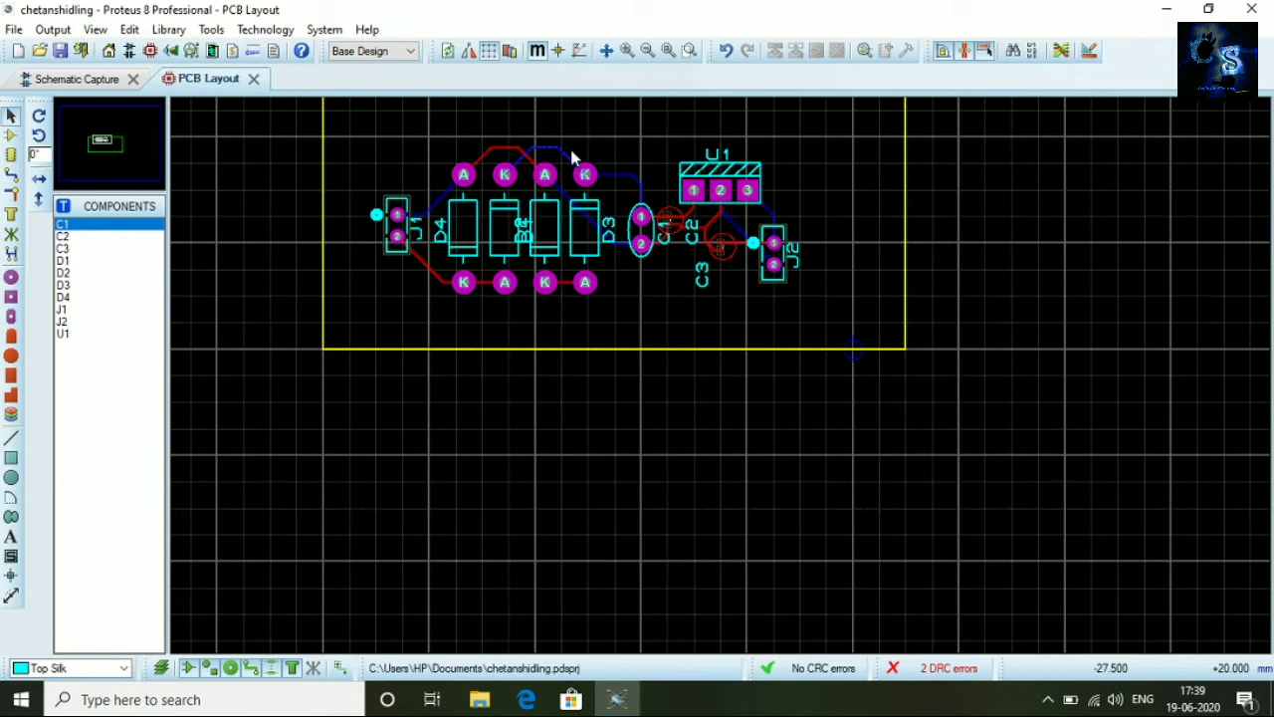
scroll(609, 273, up, 1)
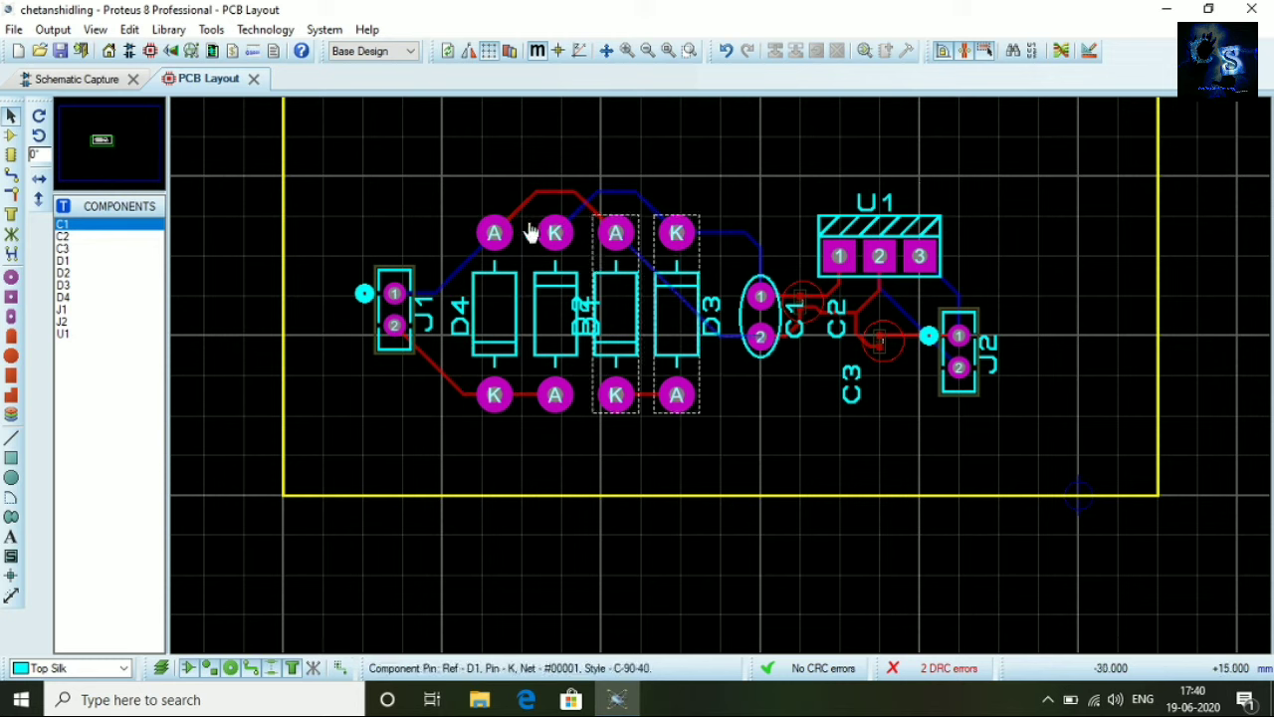
Open the 3D visualisation of the routed board and examine its component side and underside
click(172, 52)
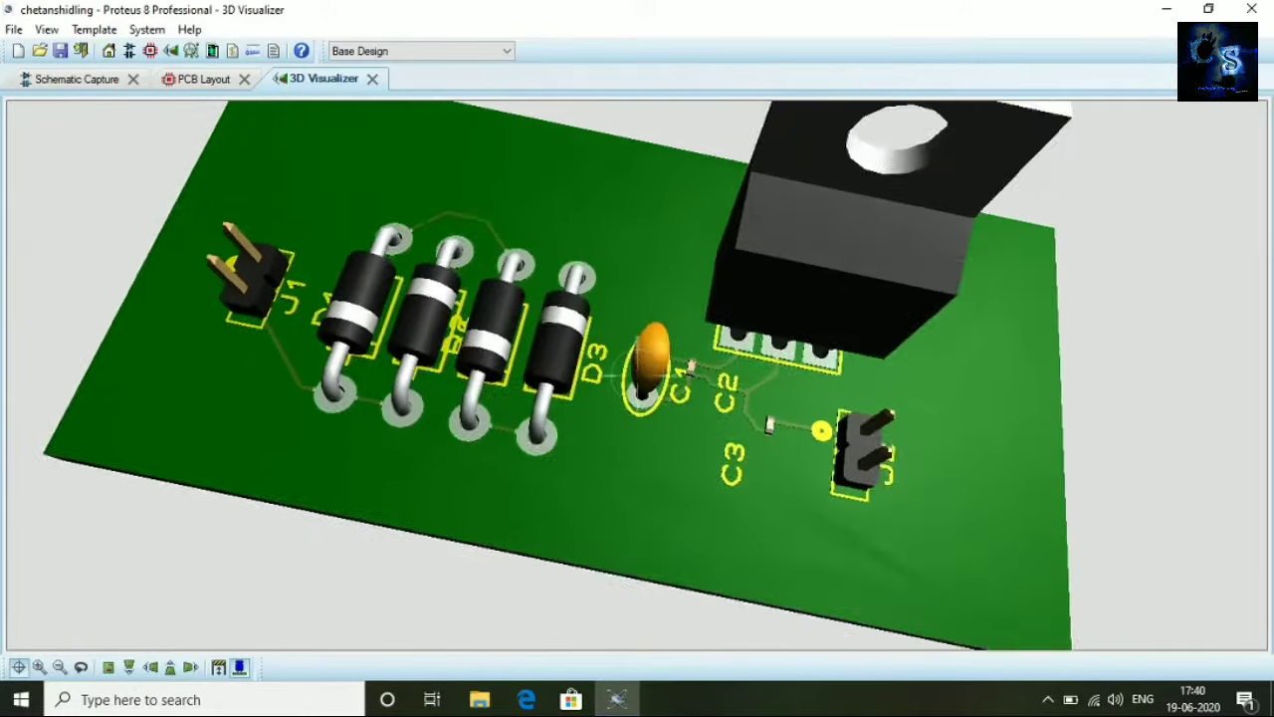
middle_click(636, 374)
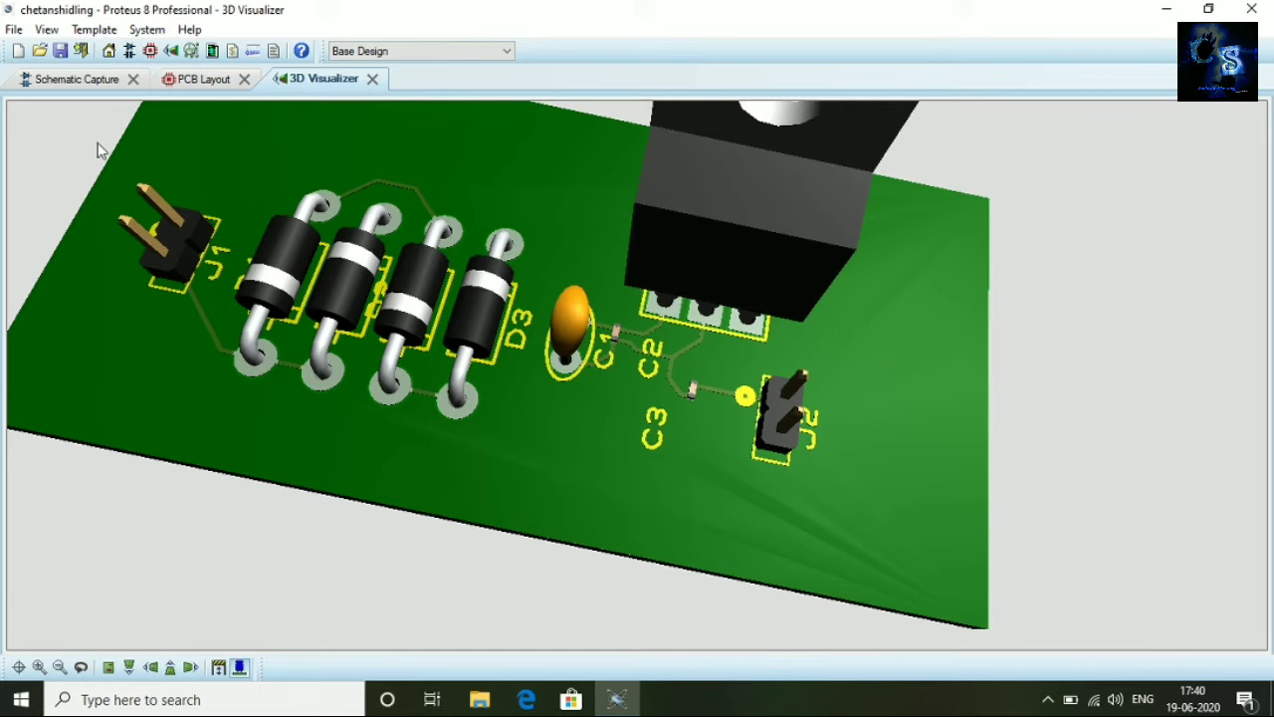
middle_click(126, 195)
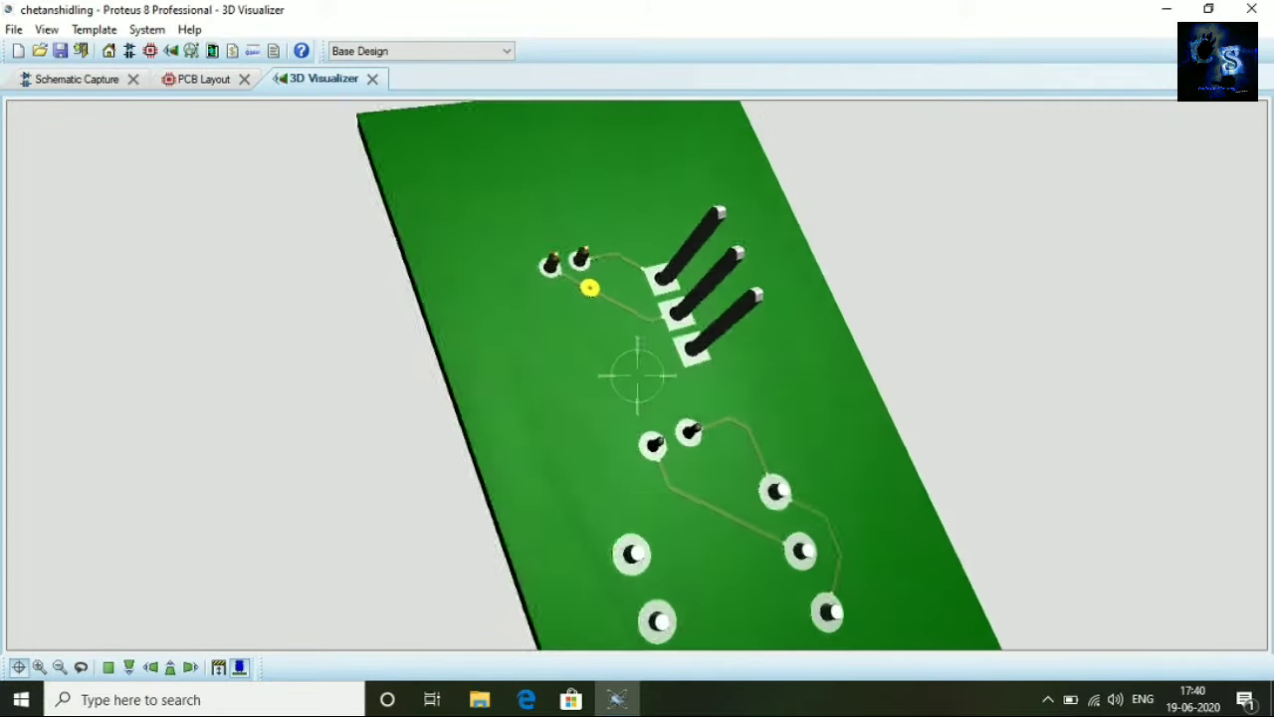
scroll(637, 376, up, 5)
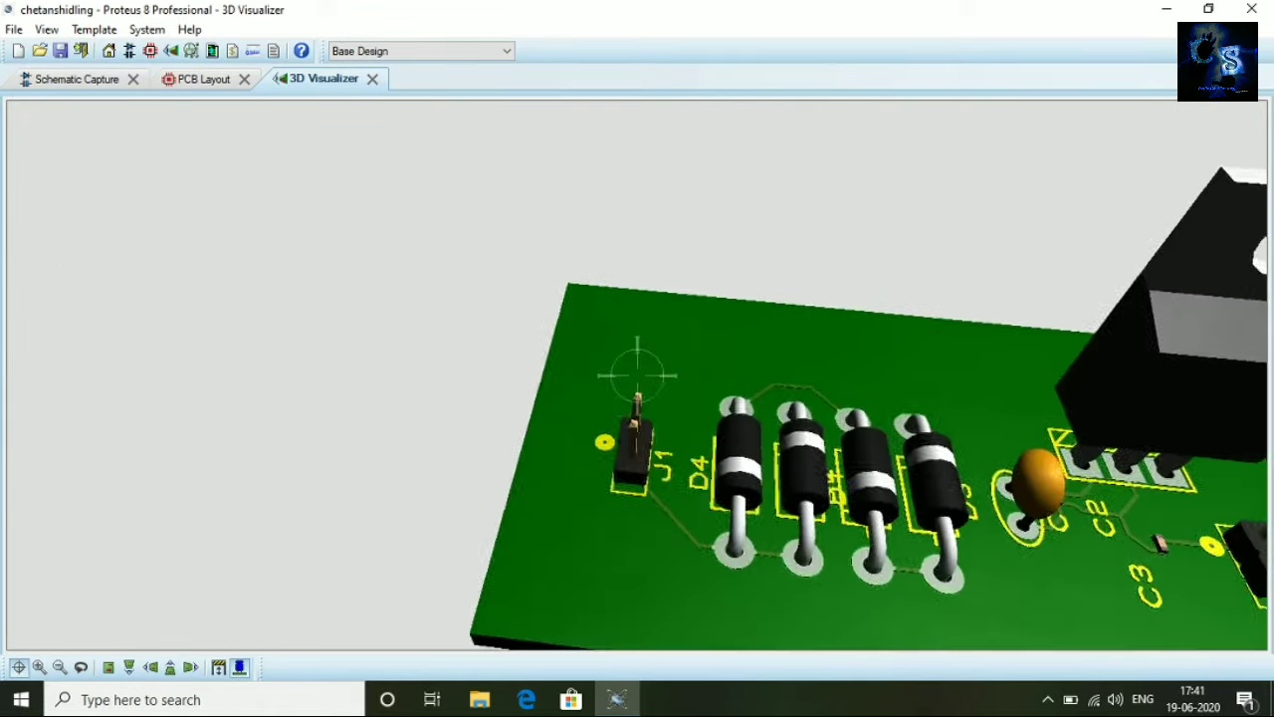
middle_click(431, 257)
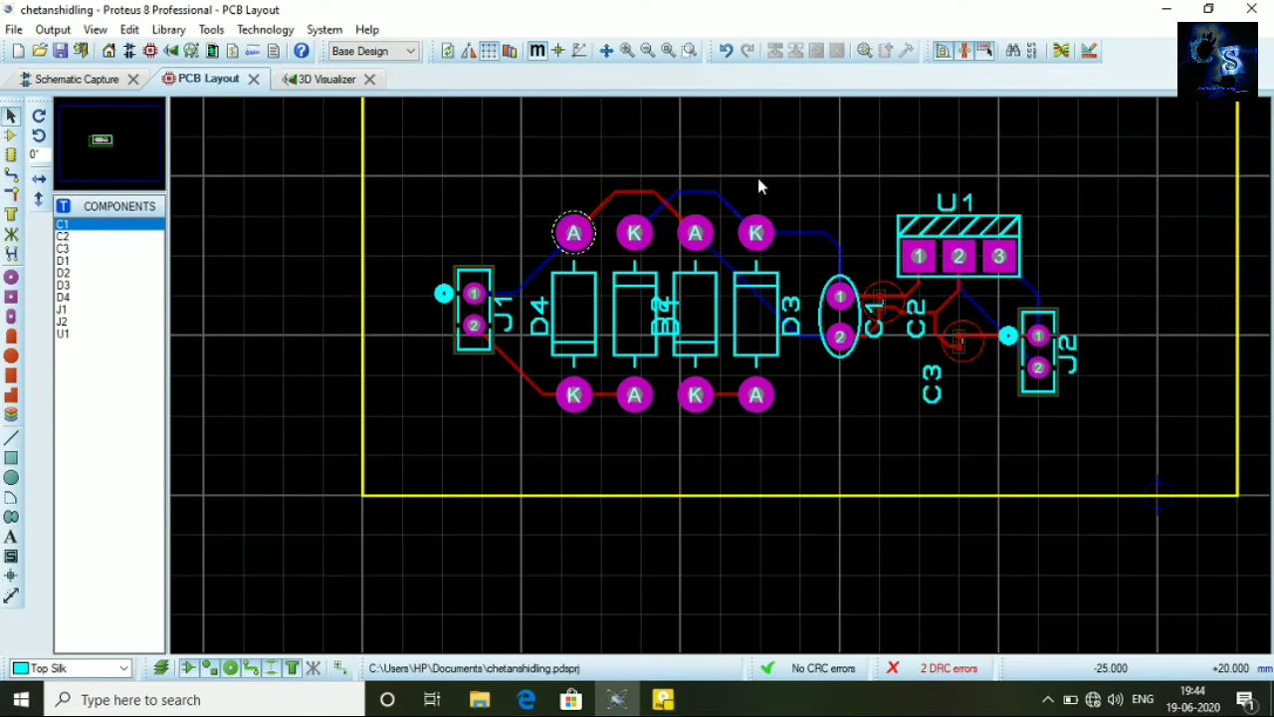
click(40, 35)
mouse_move(141, 174)
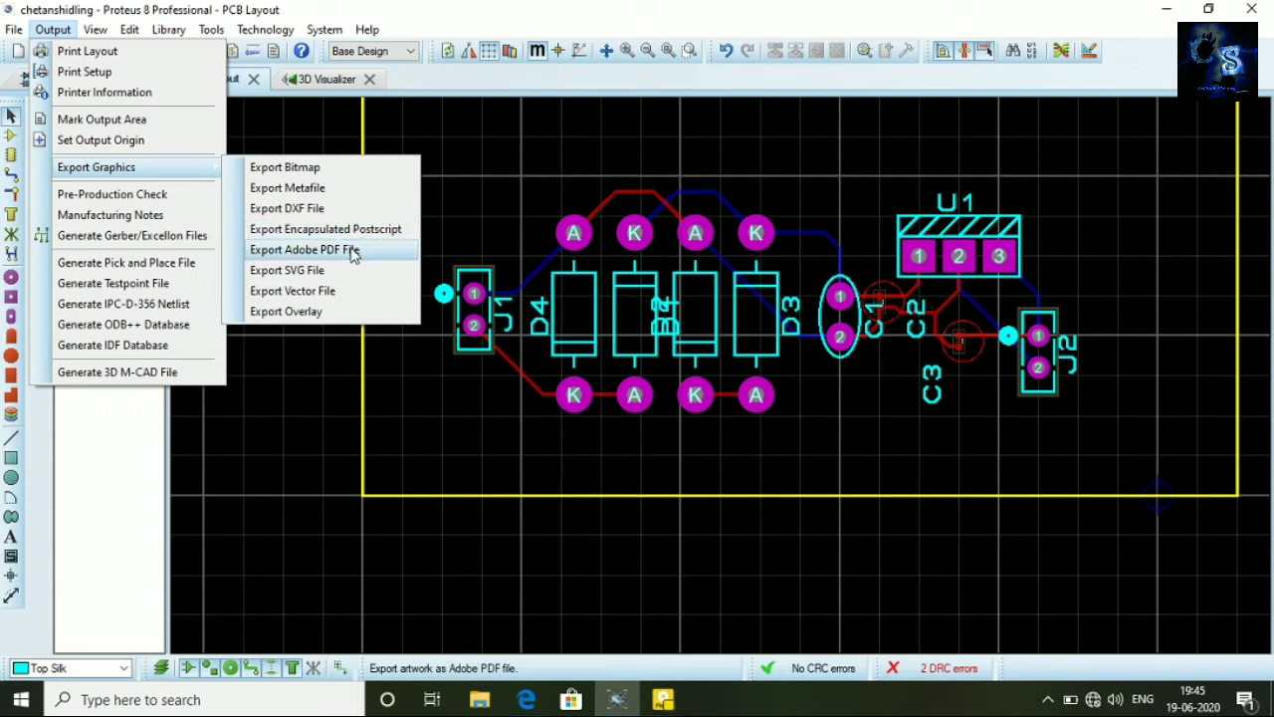
click(353, 254)
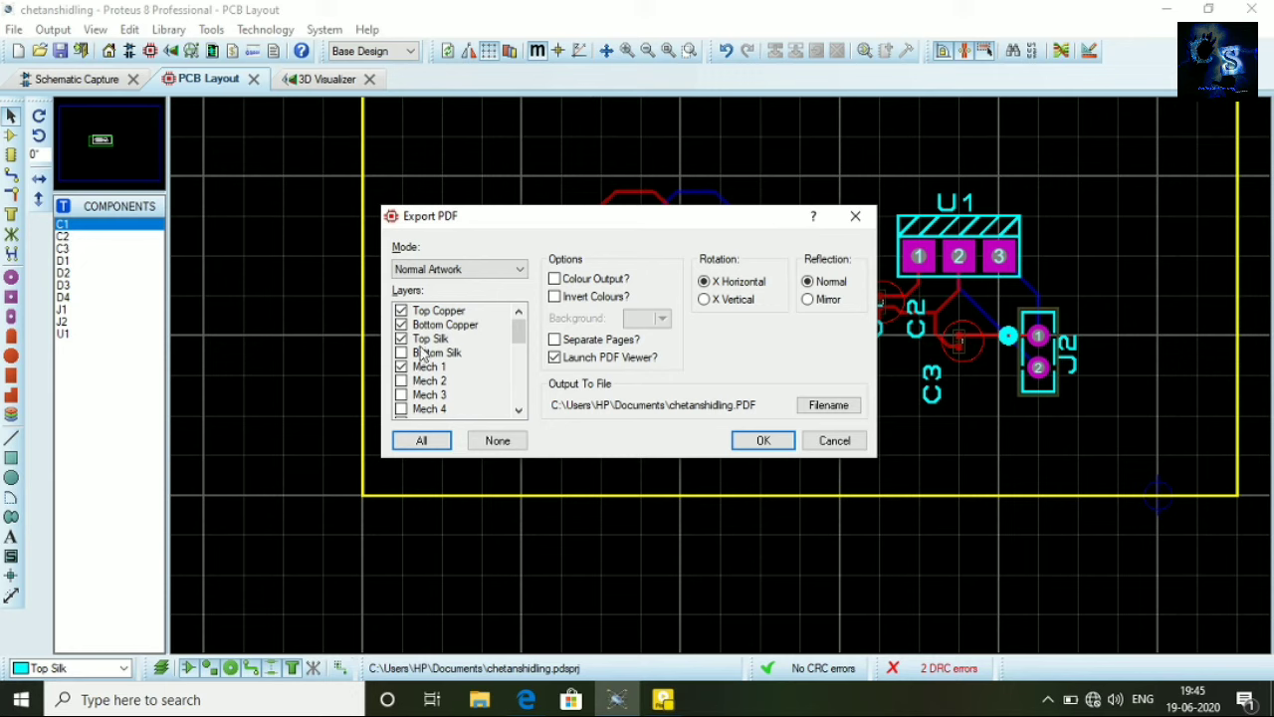
drag(559, 222, 485, 263)
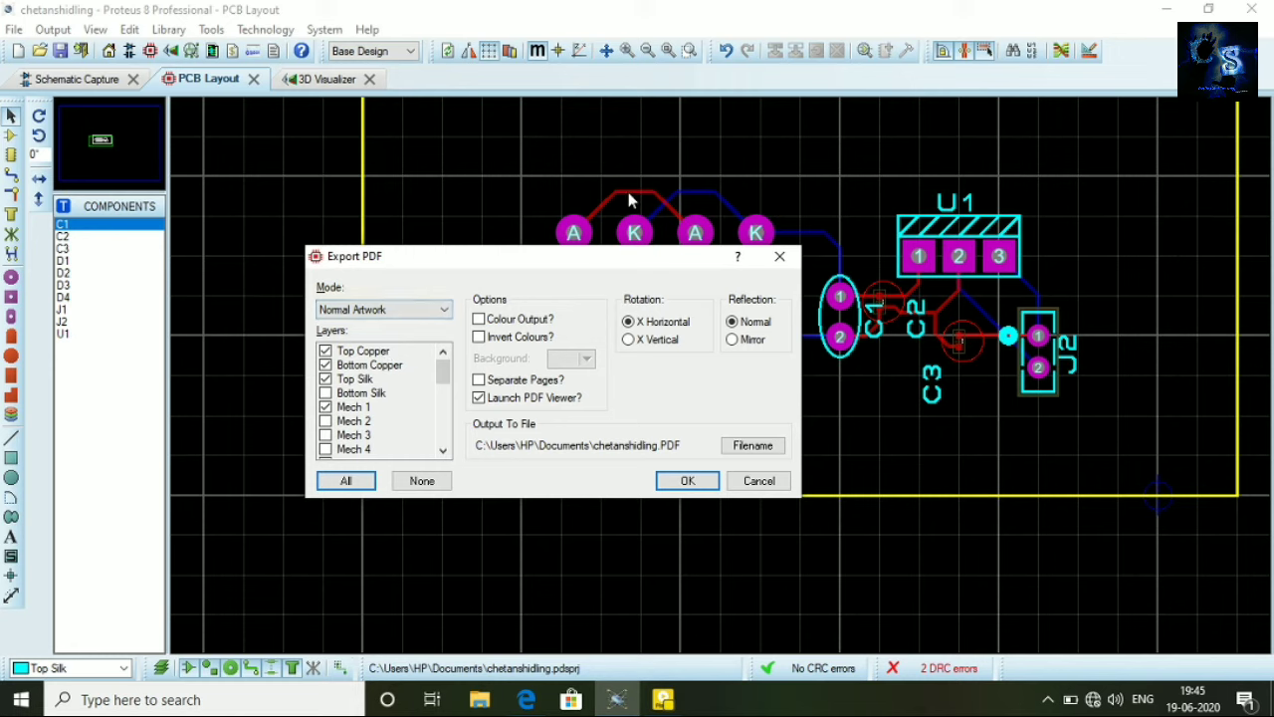
click(782, 482)
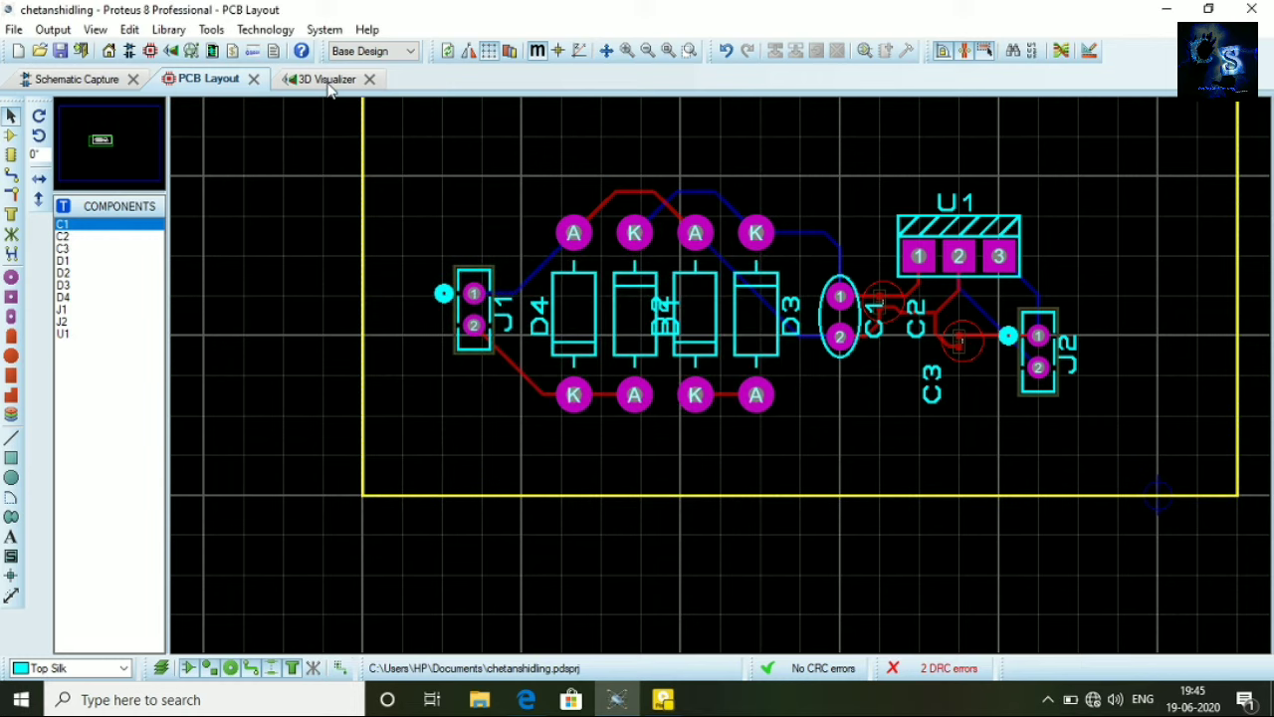
Return to the 3D view and inspect the diodes, regulator, connectors and the traces on both sides of the board
click(332, 79)
middle_click(809, 547)
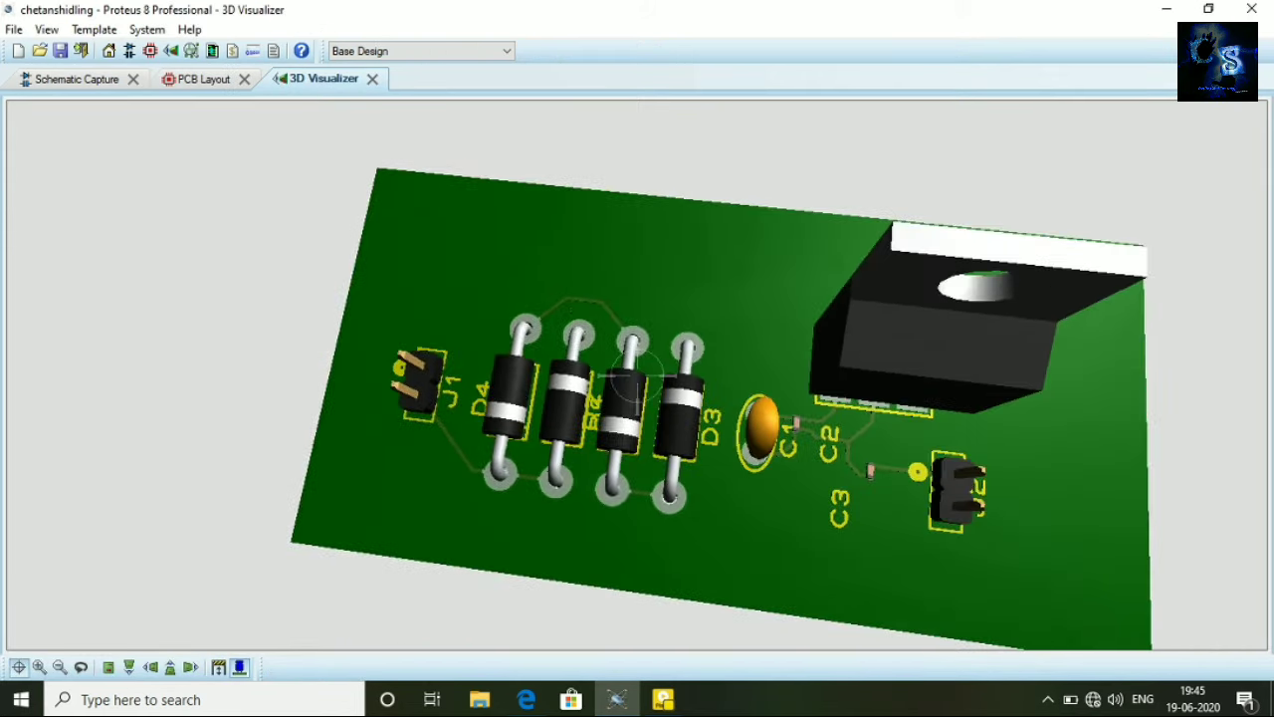
middle_click(606, 334)
scroll(605, 334, up, 3)
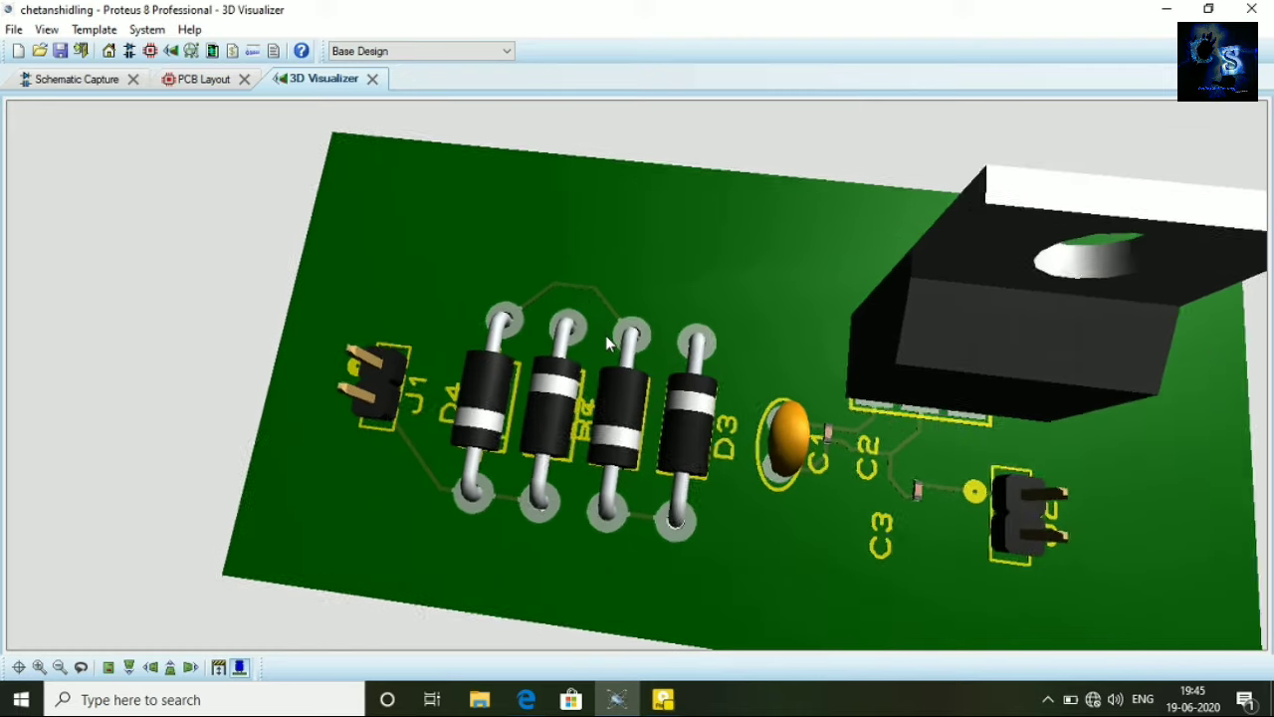
scroll(788, 370, down, 2)
middle_click(787, 370)
middle_click(647, 376)
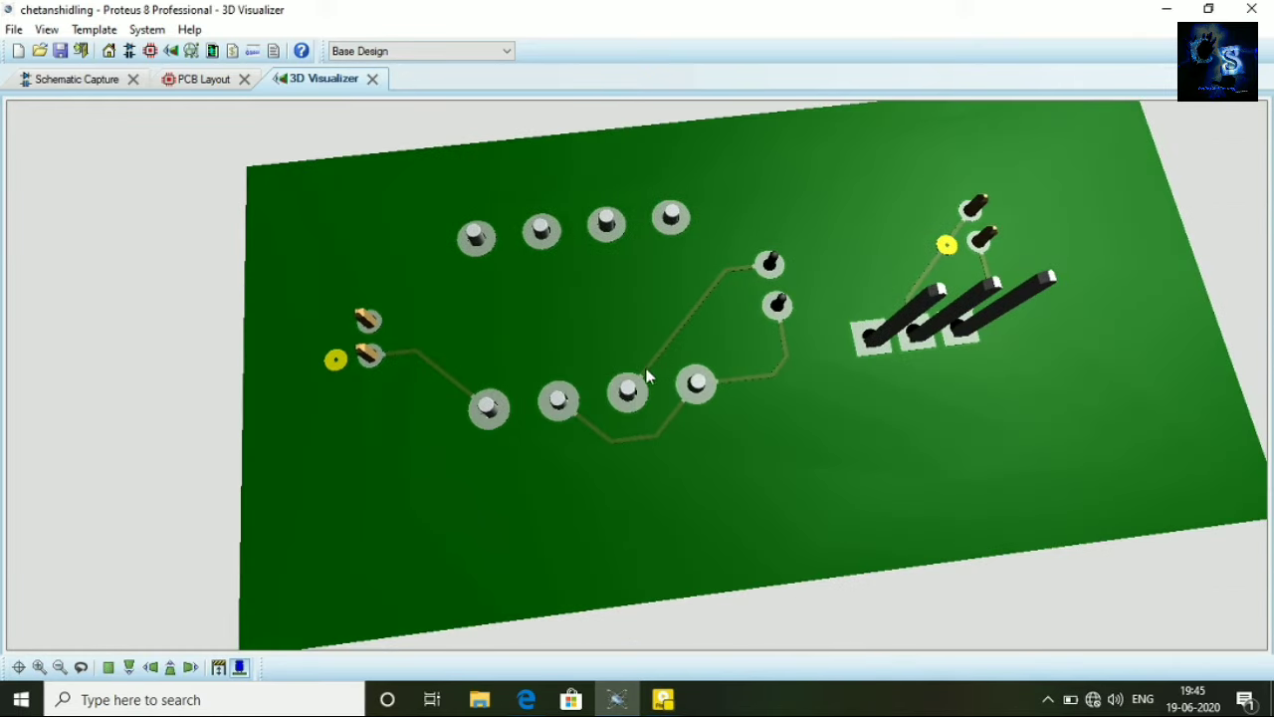
middle_click(716, 385)
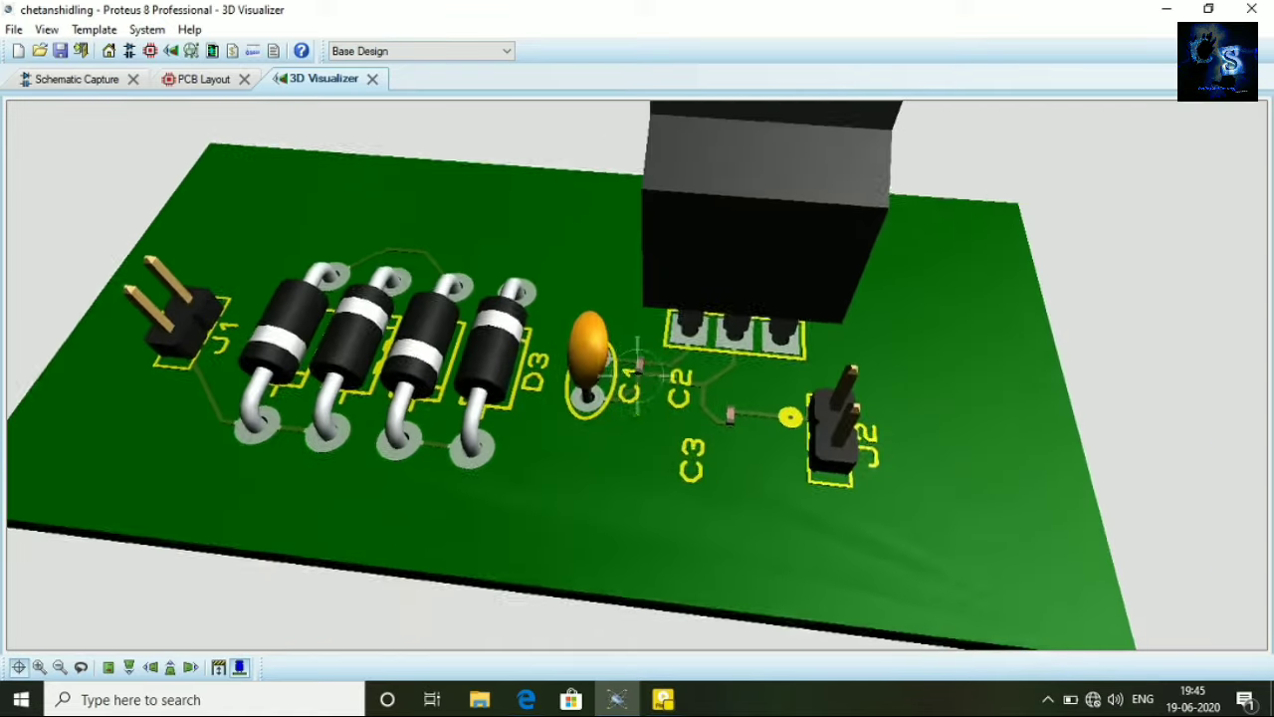
middle_click(527, 455)
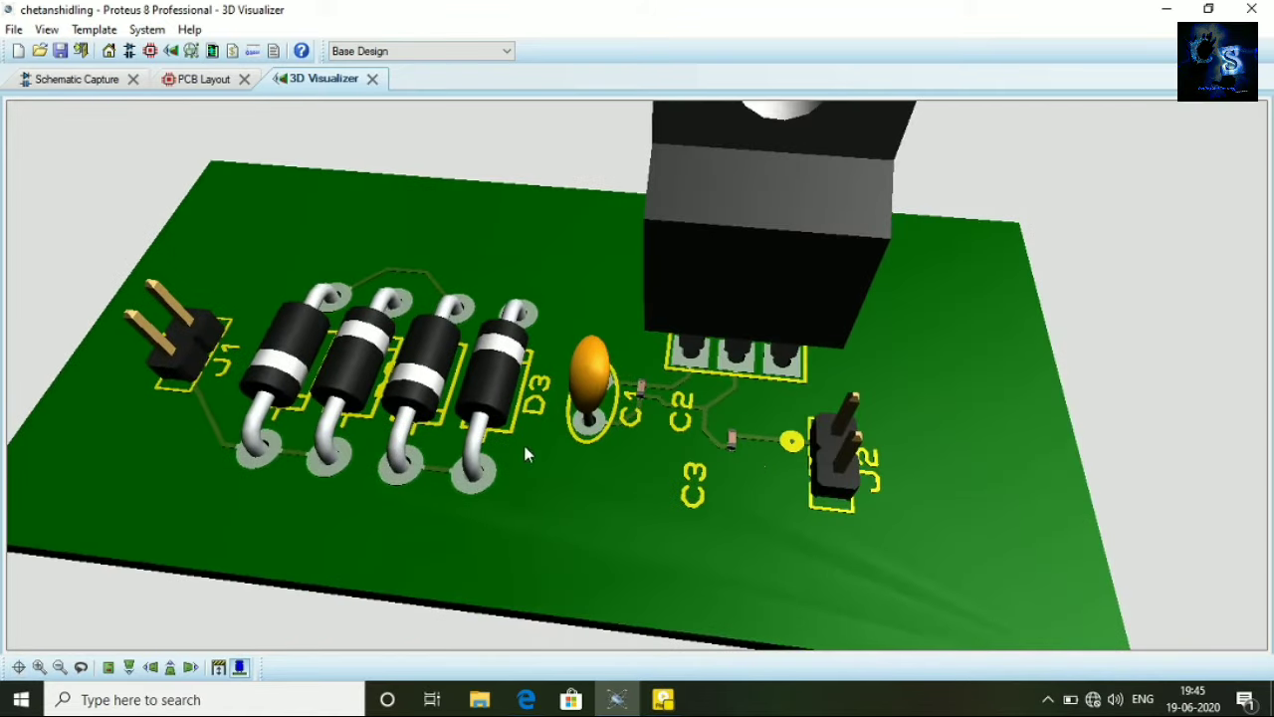
middle_click(697, 444)
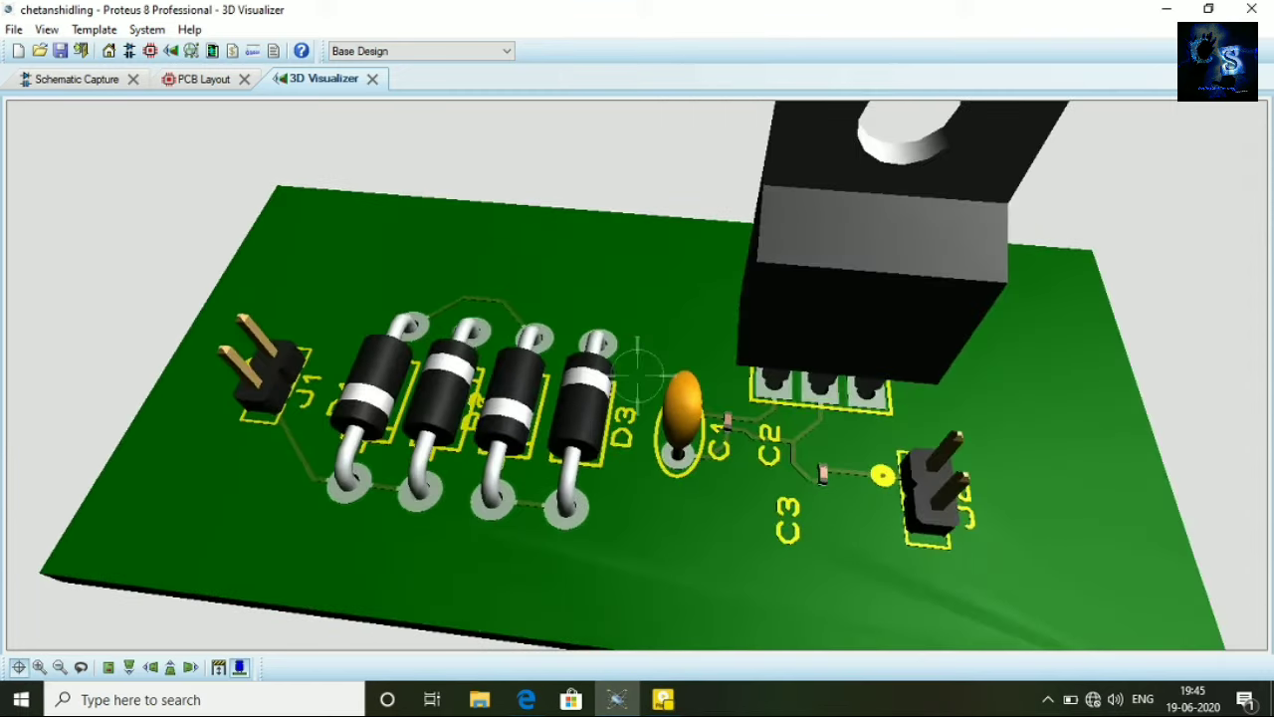
middle_click(637, 376)
Export the PCB artwork as a PDF without the Bottom Copper and Top Silk layers, and enlarge the resulting page
click(189, 86)
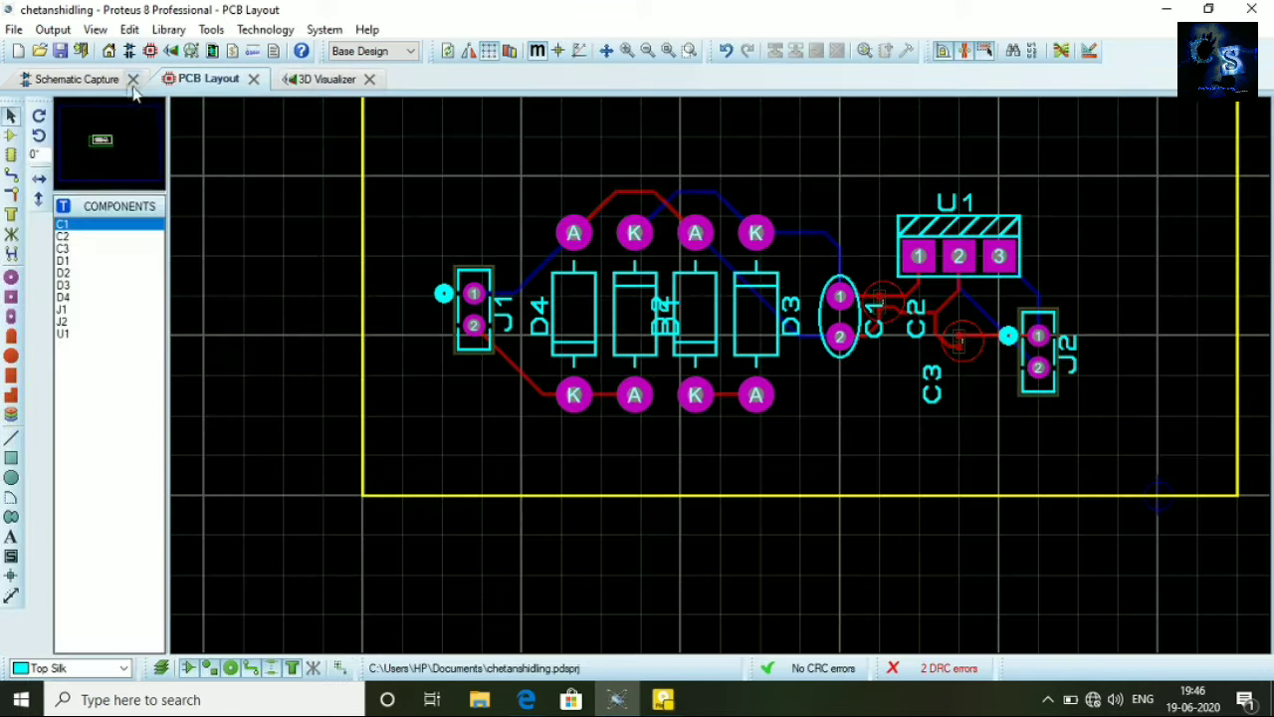
click(53, 30)
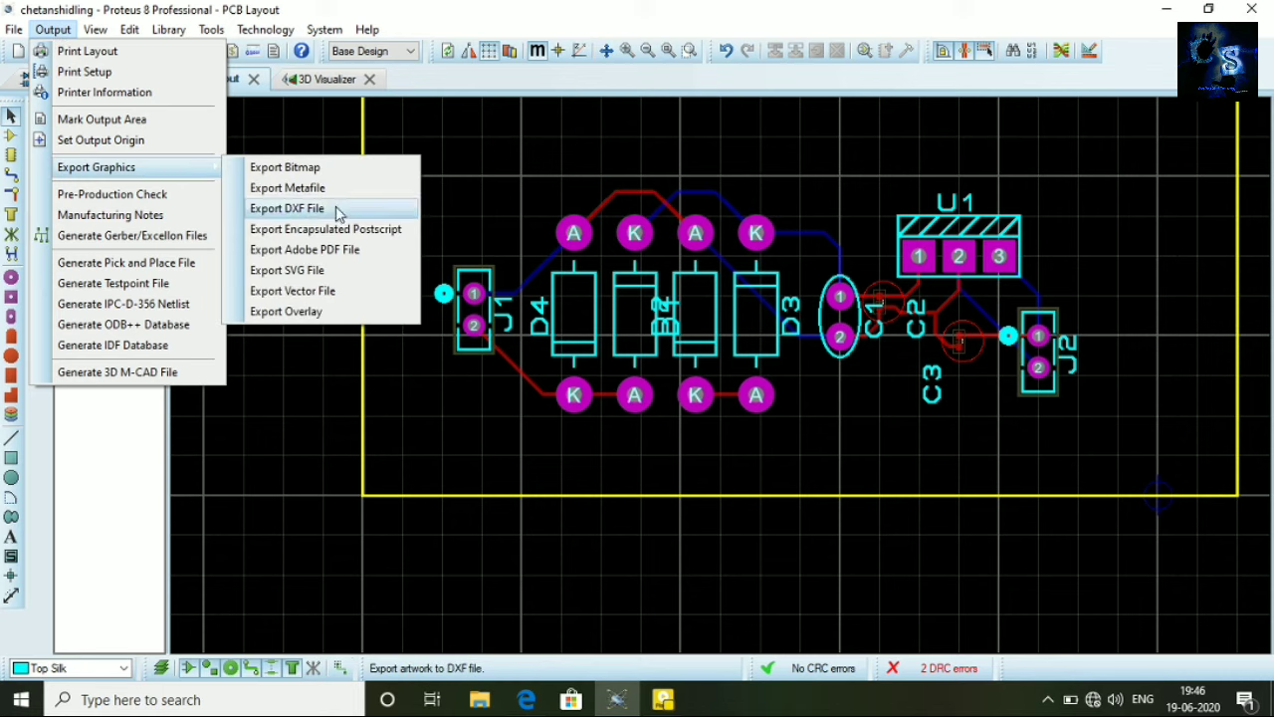
click(347, 256)
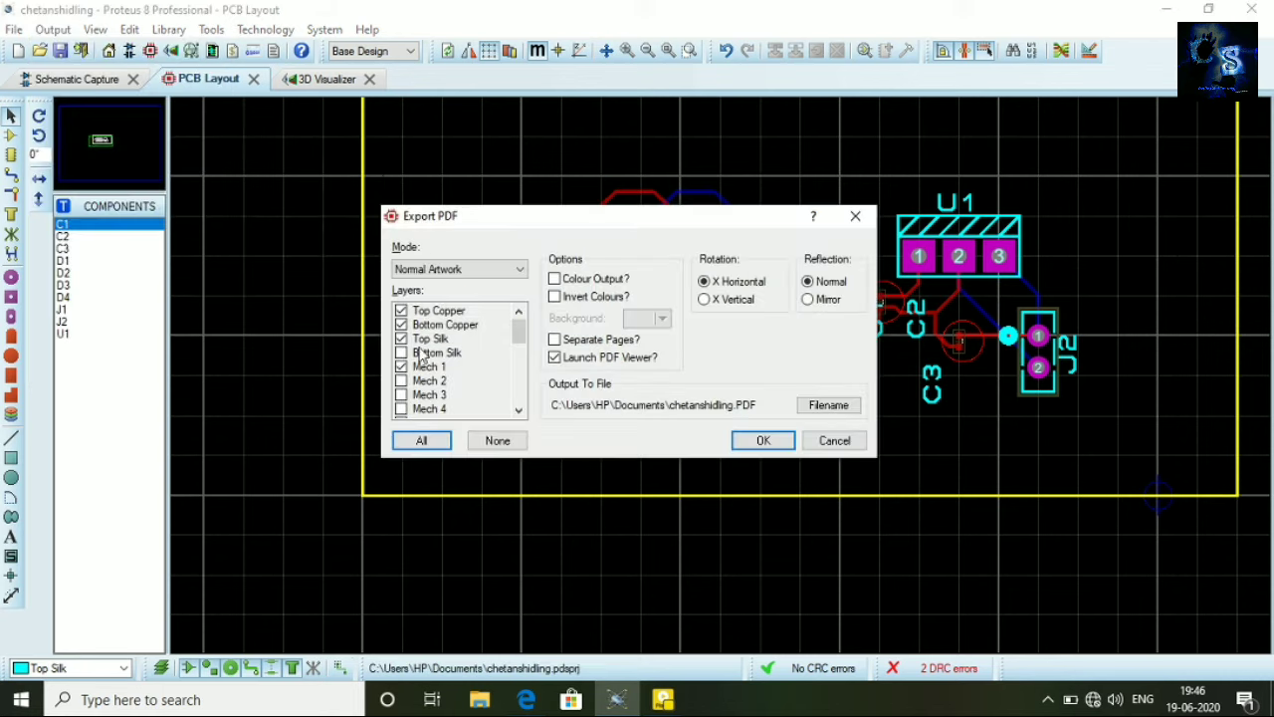
click(402, 326)
click(402, 339)
click(763, 440)
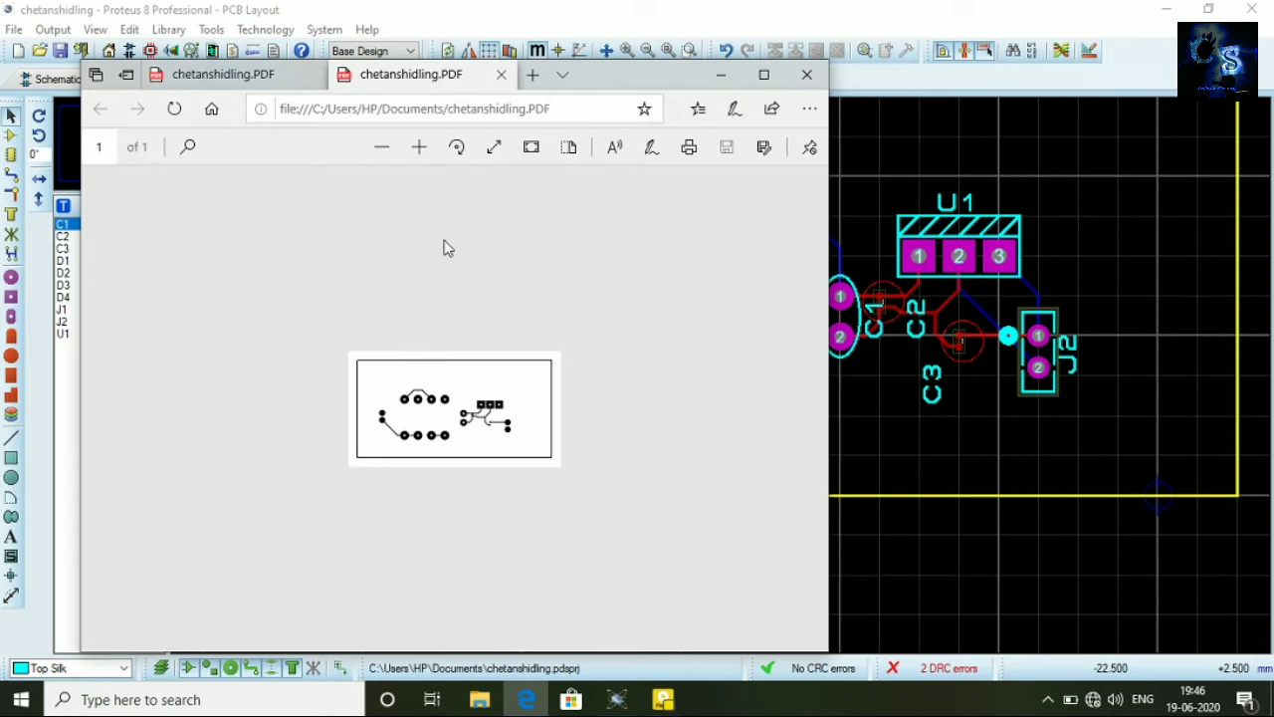
click(418, 147)
click(418, 147)
click(418, 147)
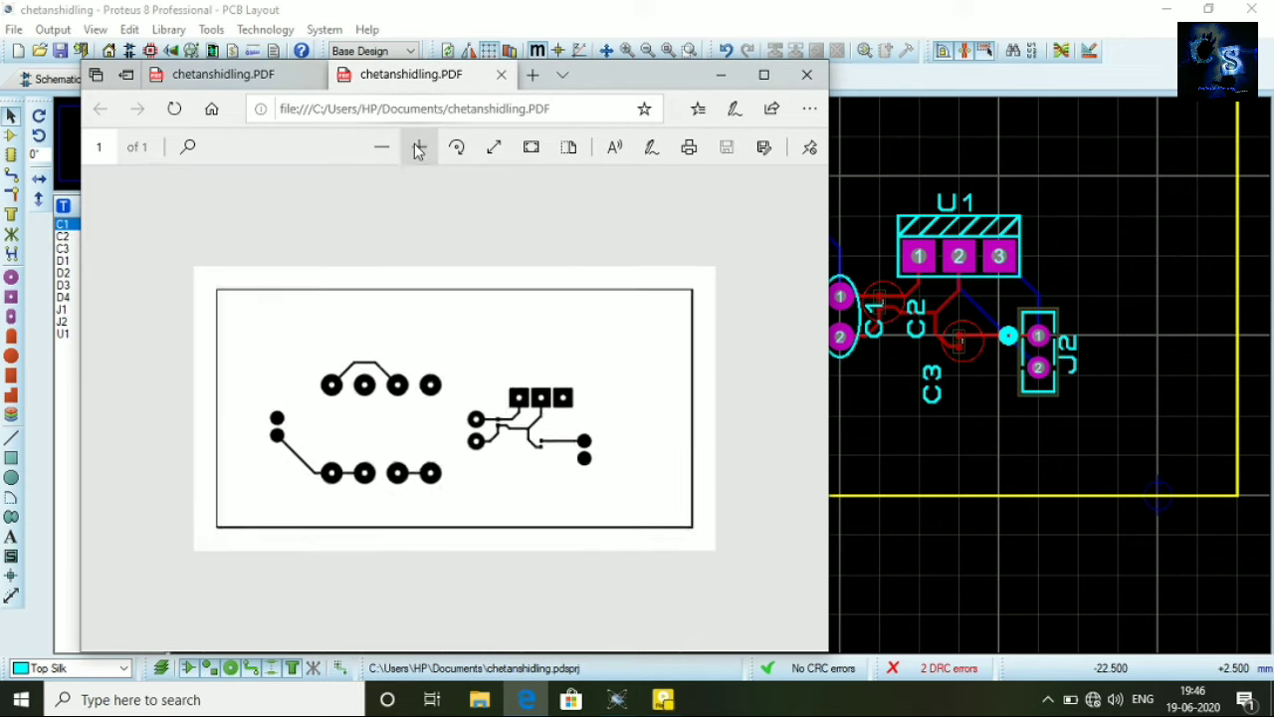
Enlarge the exported top copper page further to examine its pads and traces, and return to the PCB layout
click(418, 147)
click(418, 147)
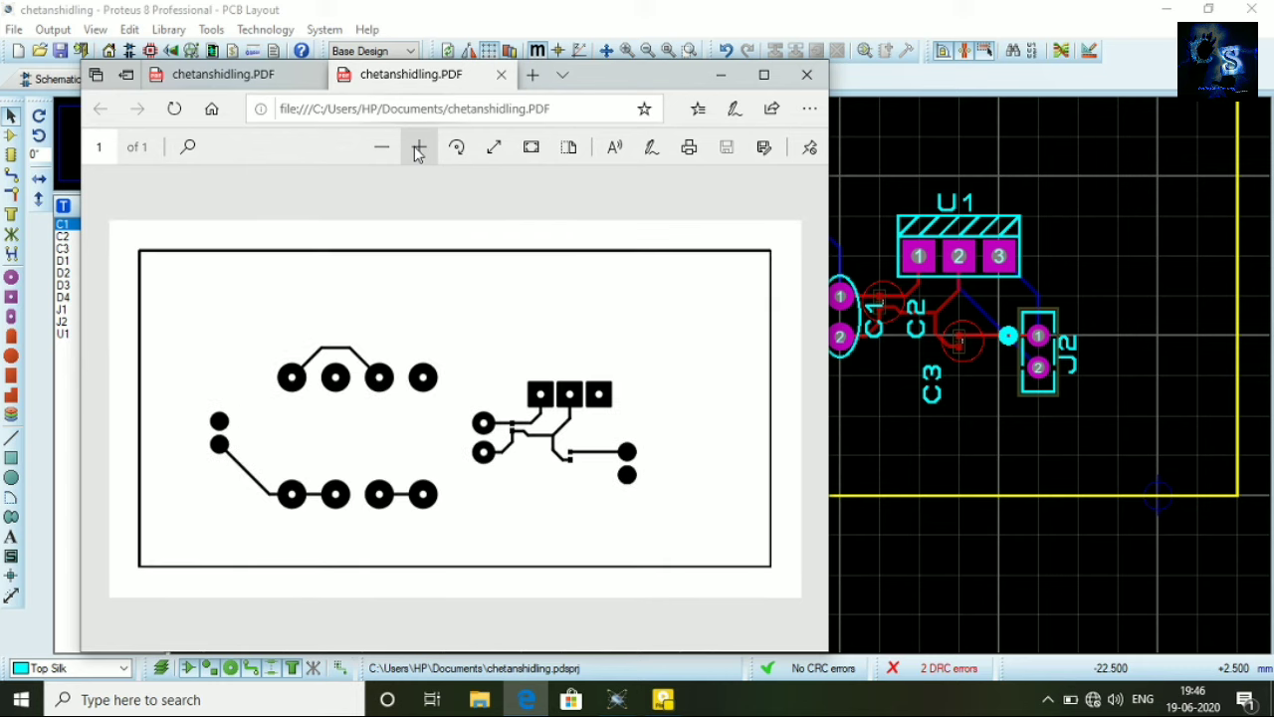
click(724, 75)
Export the artwork as an Adobe PDF with Bottom Copper and Mech 1 only, excluding Top Copper and Top Silk, and enlarge the resulting page
click(60, 30)
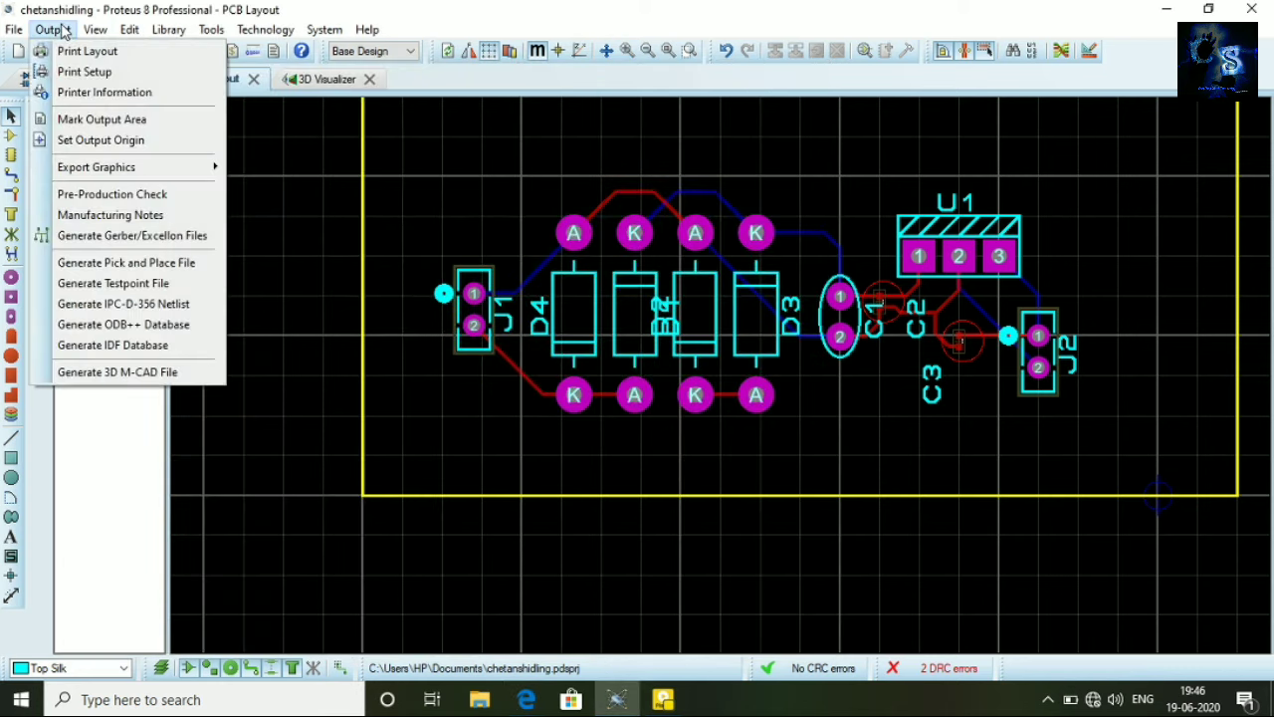
mouse_move(139, 169)
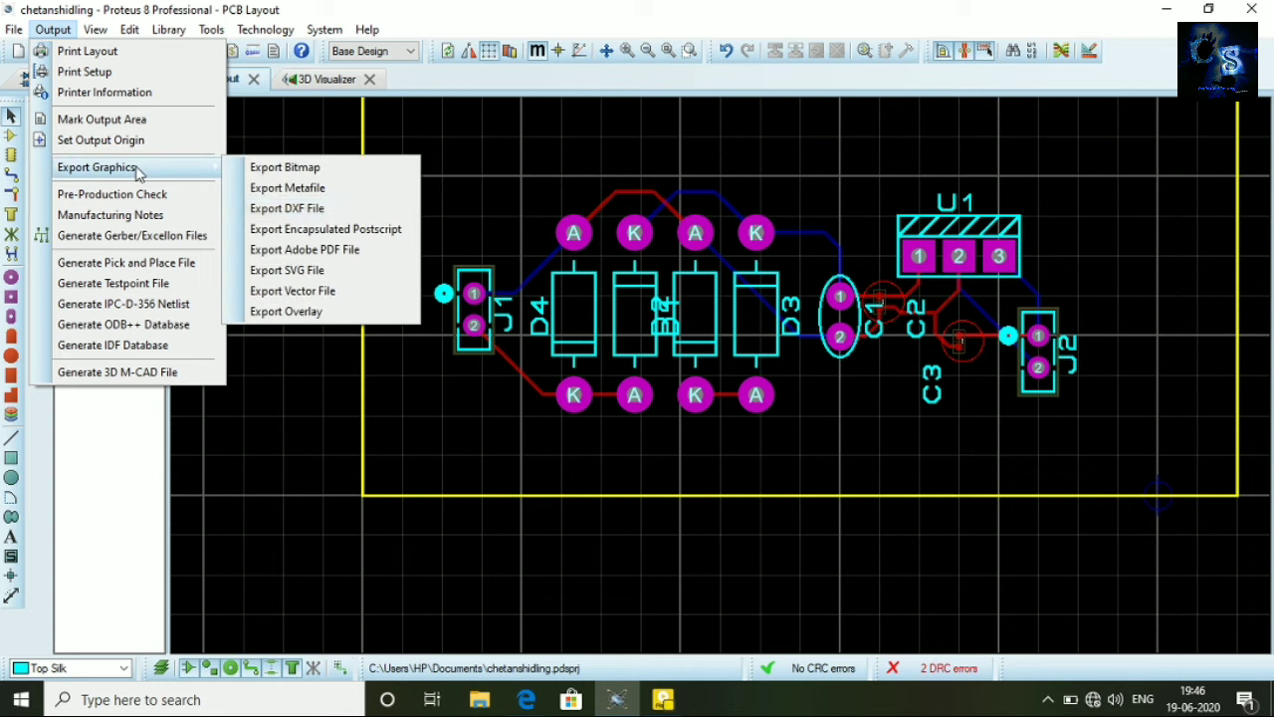
click(387, 251)
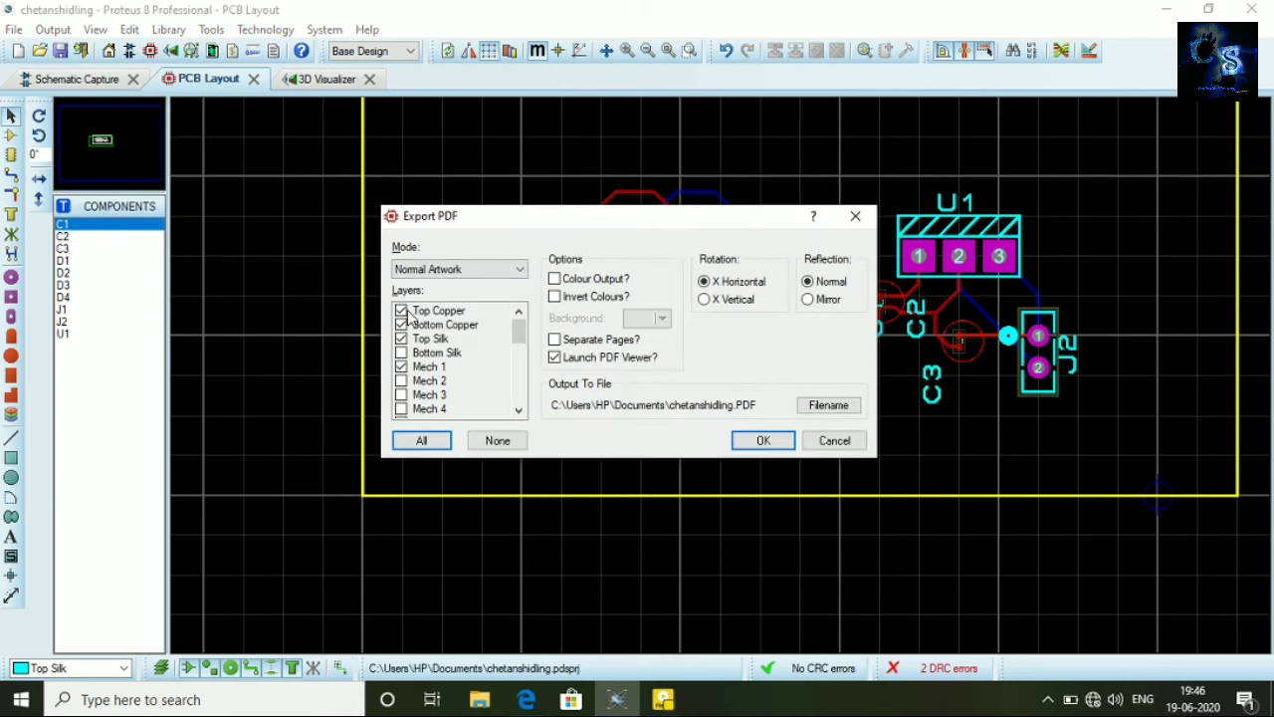
click(401, 311)
click(401, 339)
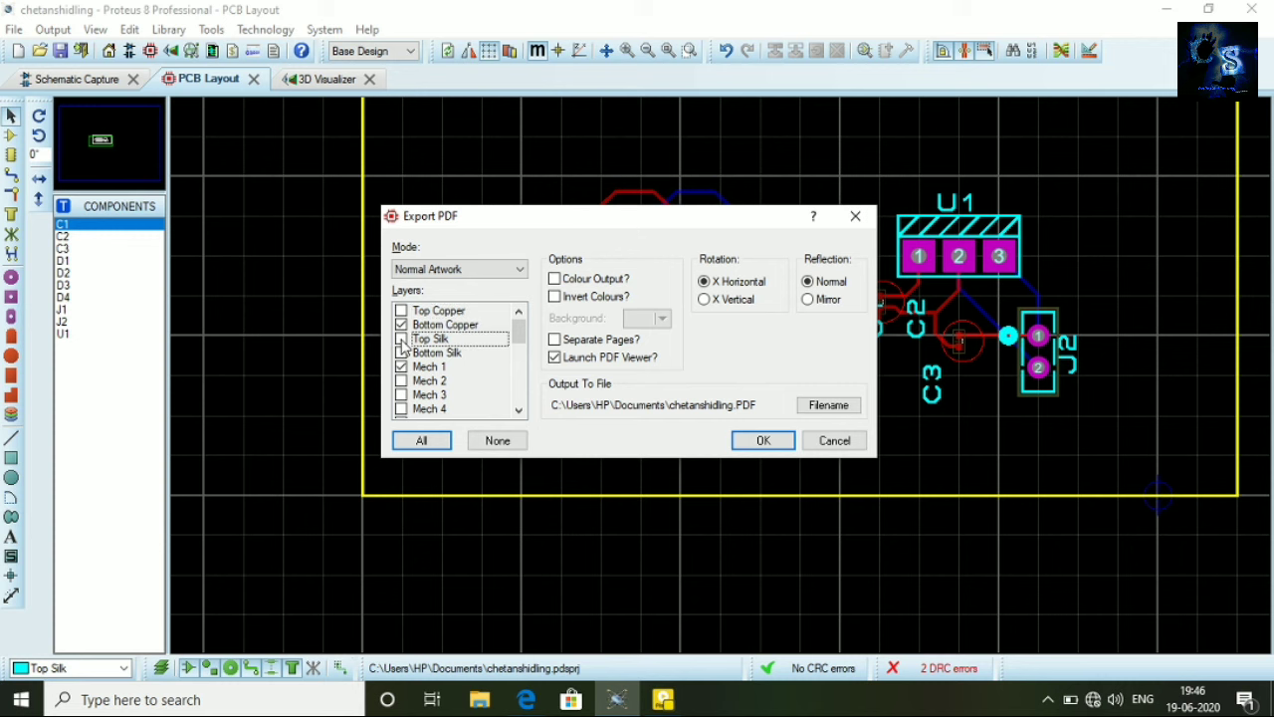
click(759, 441)
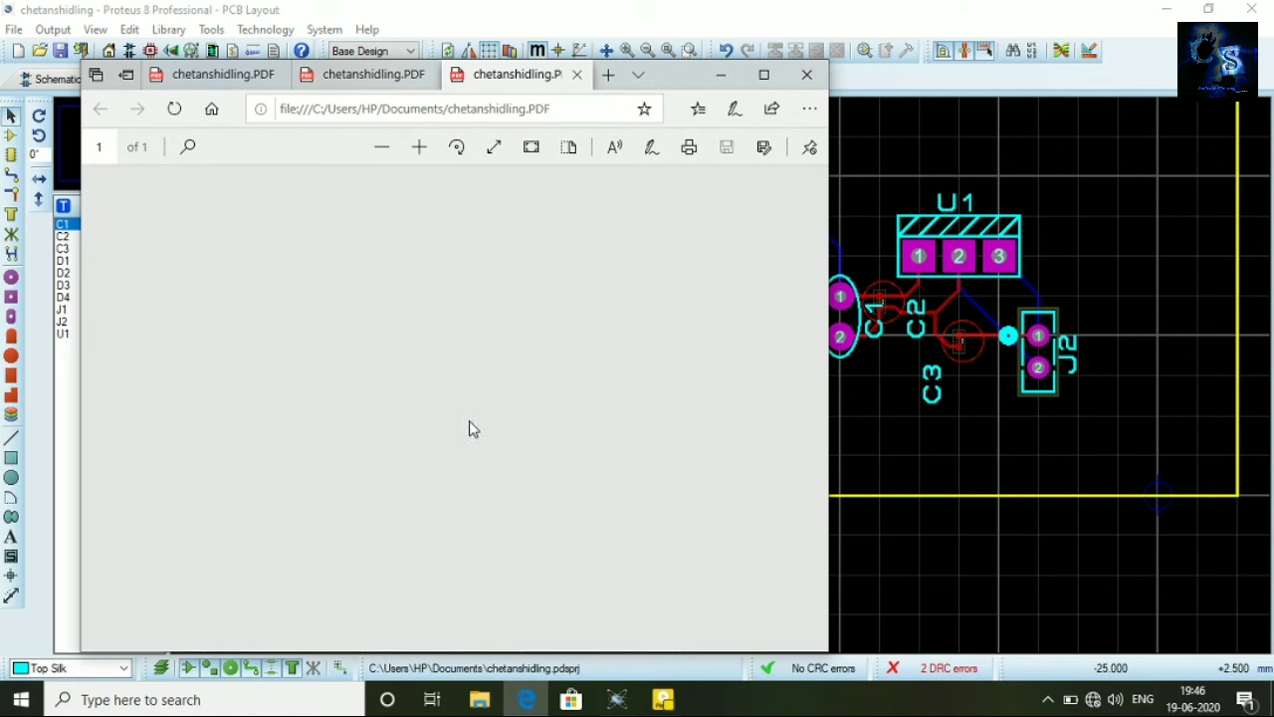
click(419, 147)
click(419, 148)
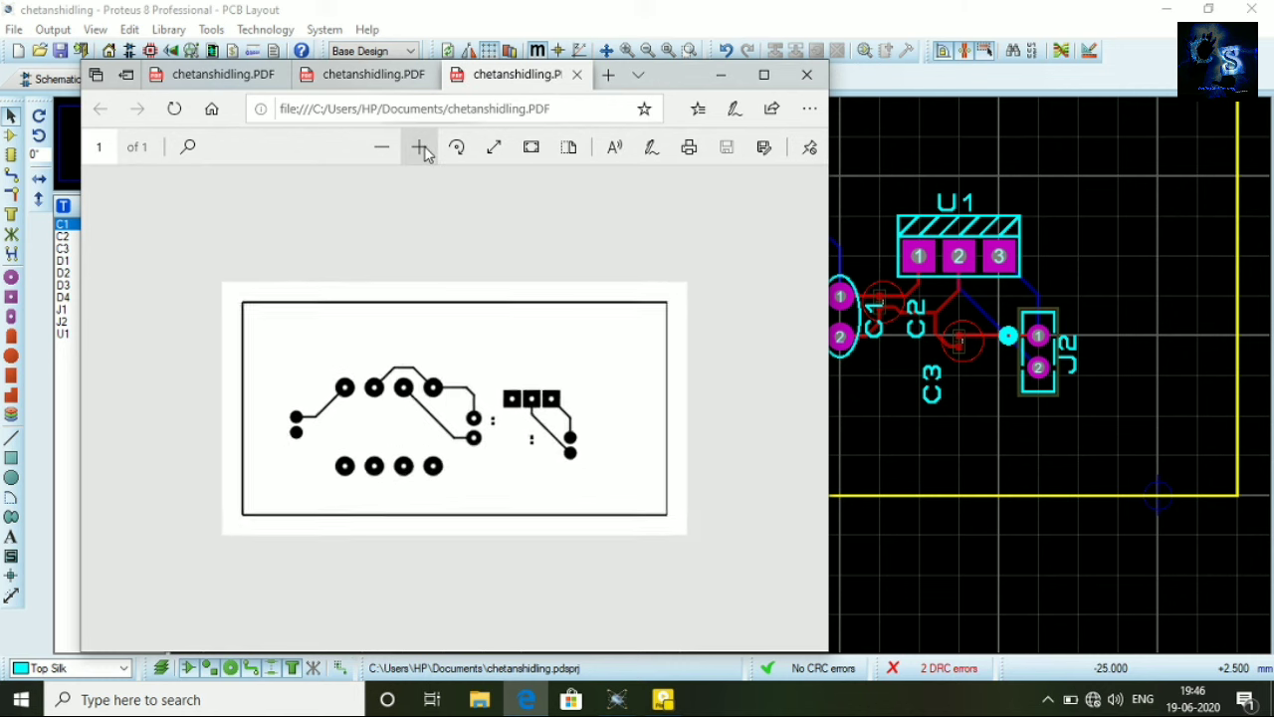
click(419, 148)
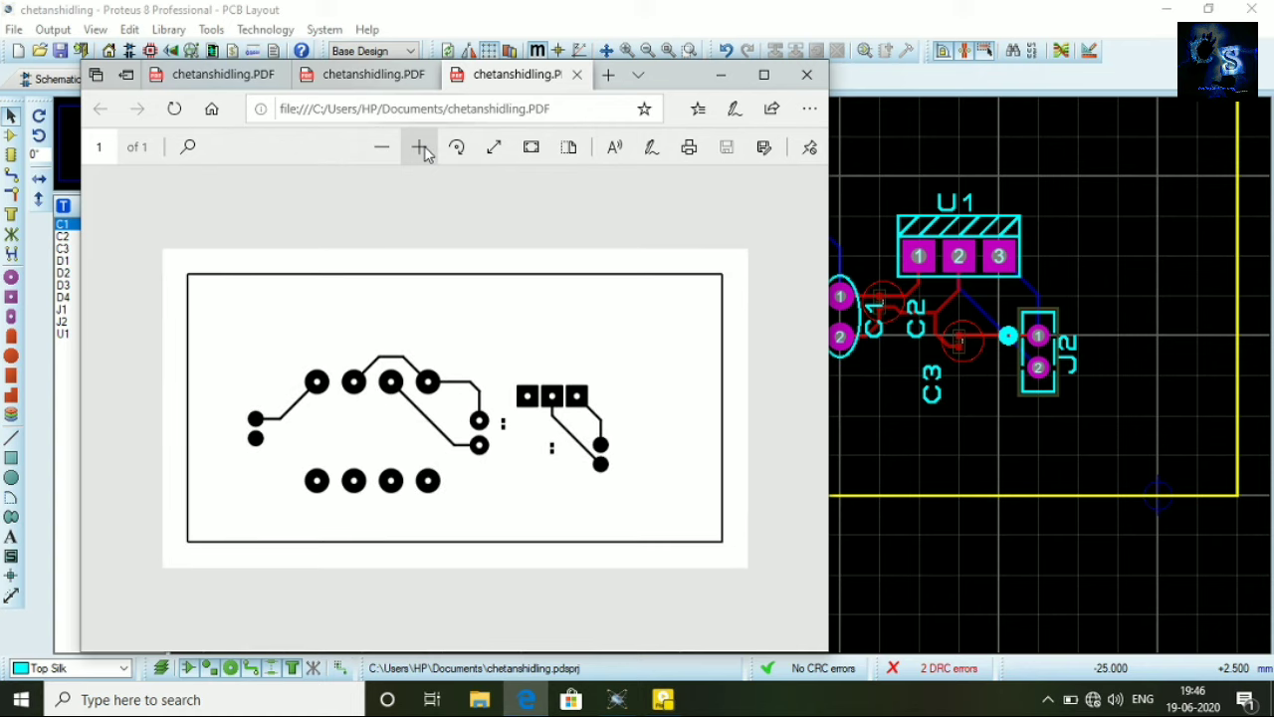